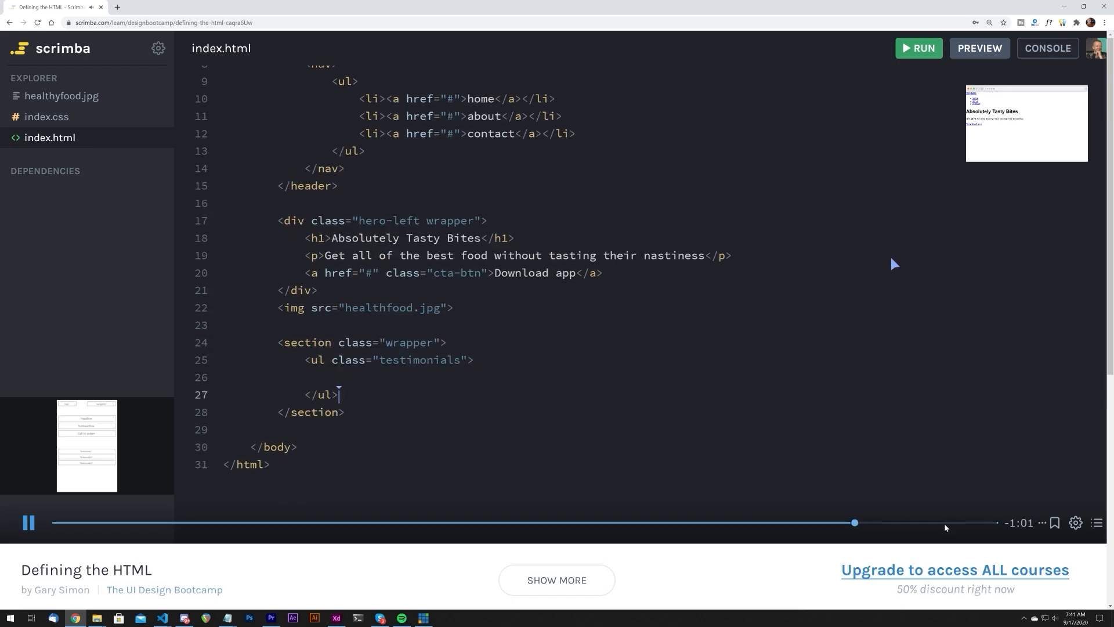
- Skip ahead in the Defining the HTML lesson, return to the previous page and shrink the page zoom
click(945, 524)
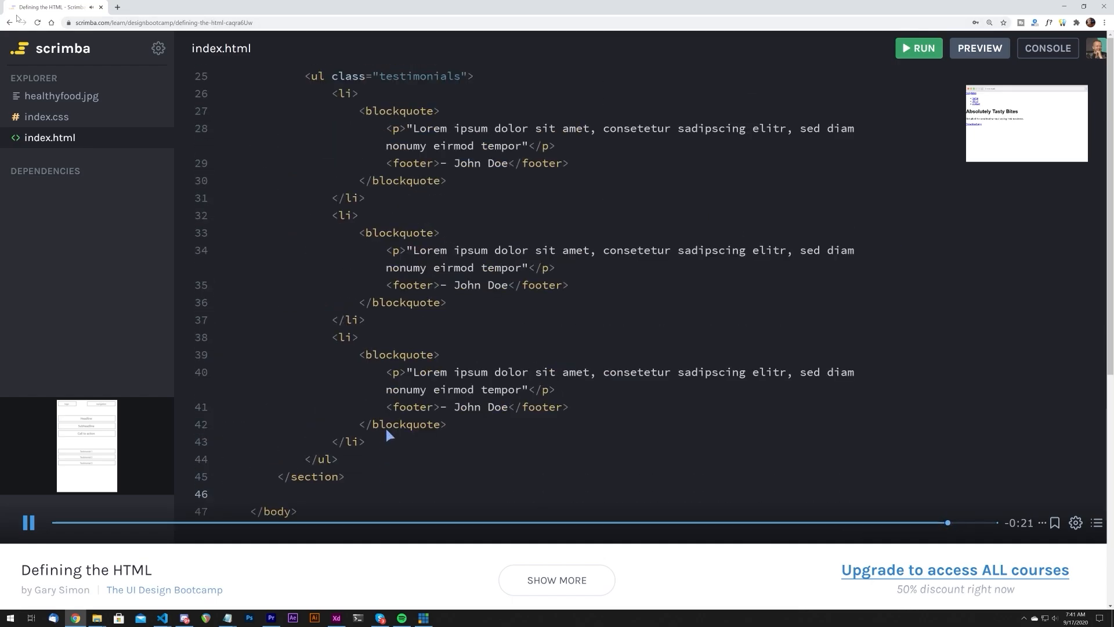
click(9, 22)
key(ctrl+minus)
key(ctrl+minus)
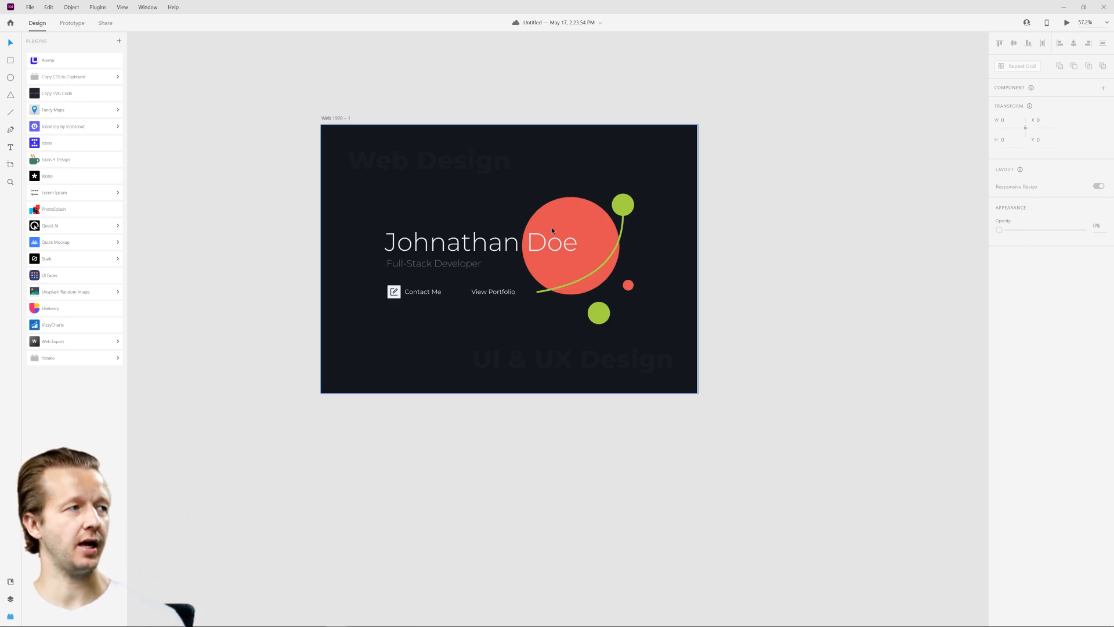
scroll(515, 160, up, 2)
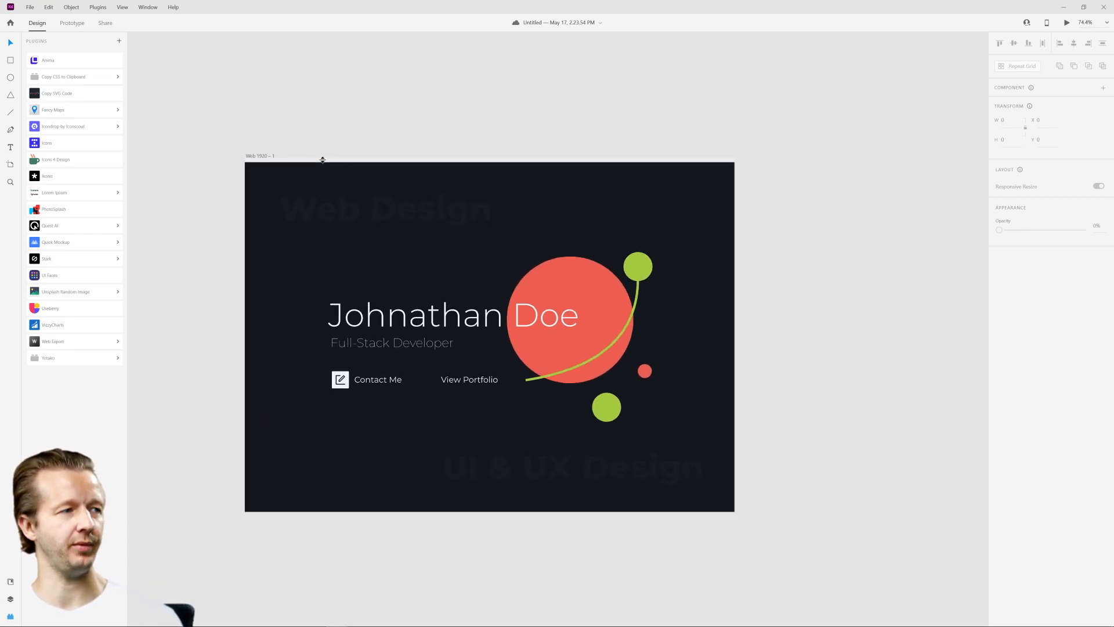
click(262, 157)
key(ctrl+d)
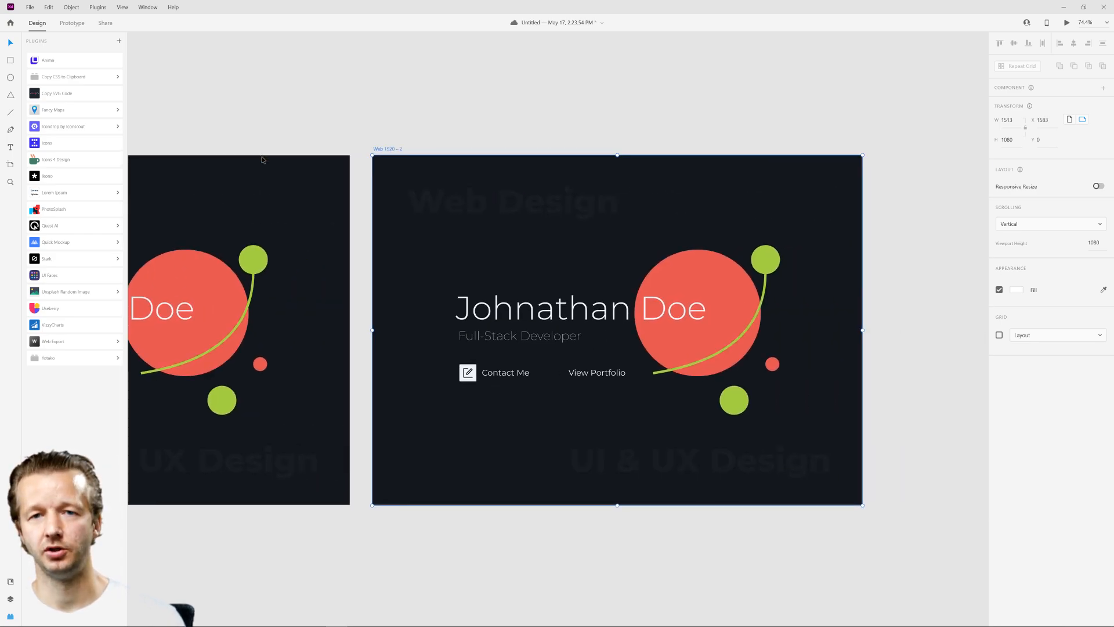
scroll(476, 260, down, 4)
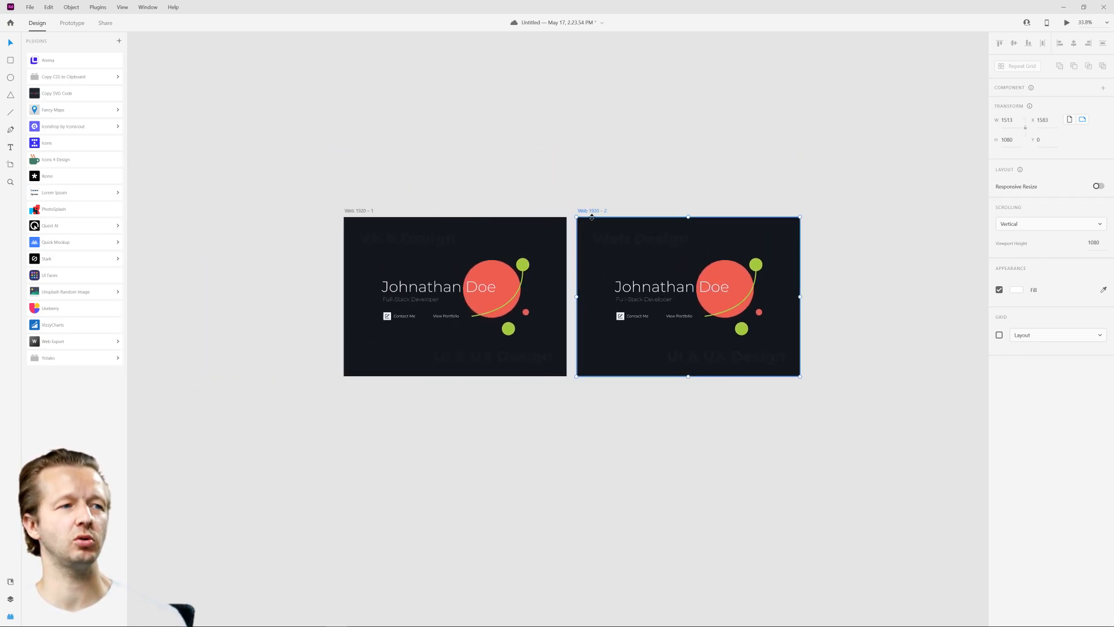
drag(591, 217, 688, 215)
key(Escape)
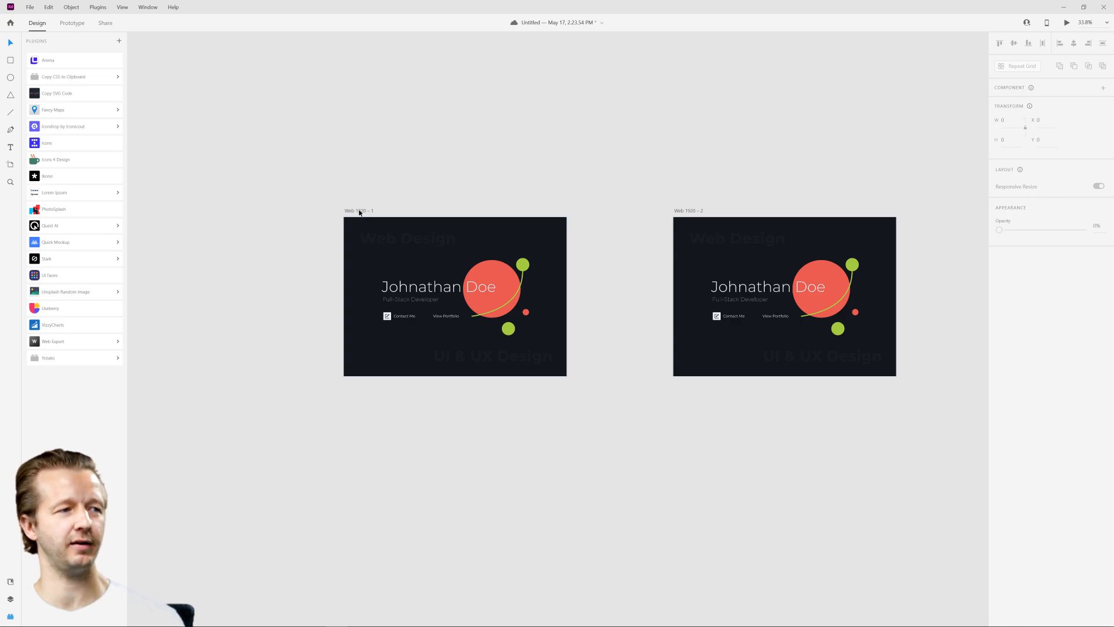
click(768, 292)
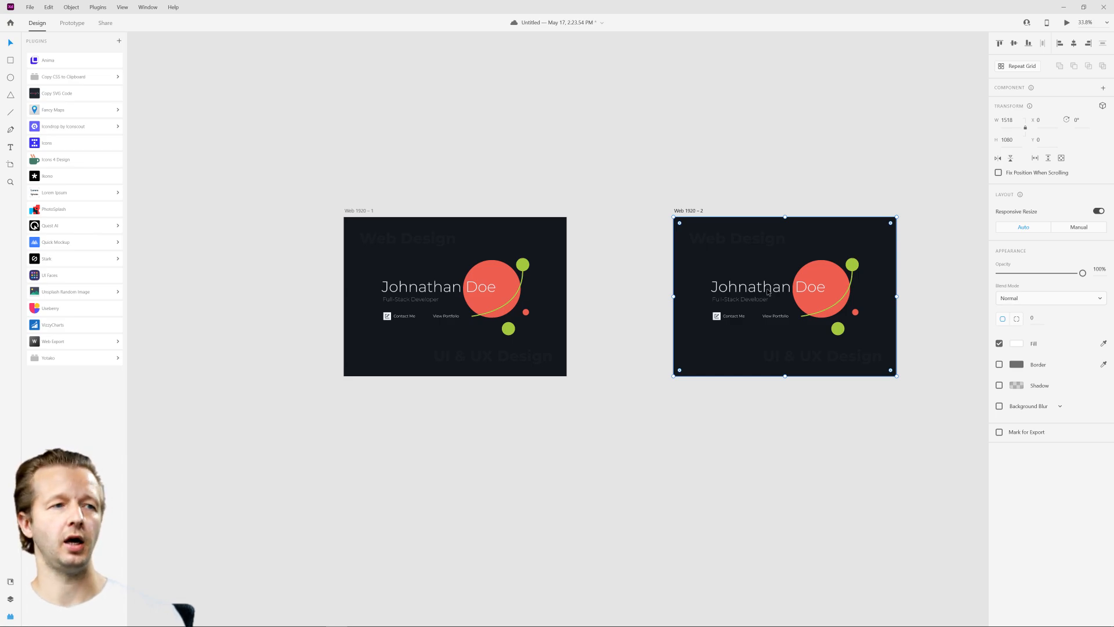
key(Delete)
click(688, 211)
key(Delete)
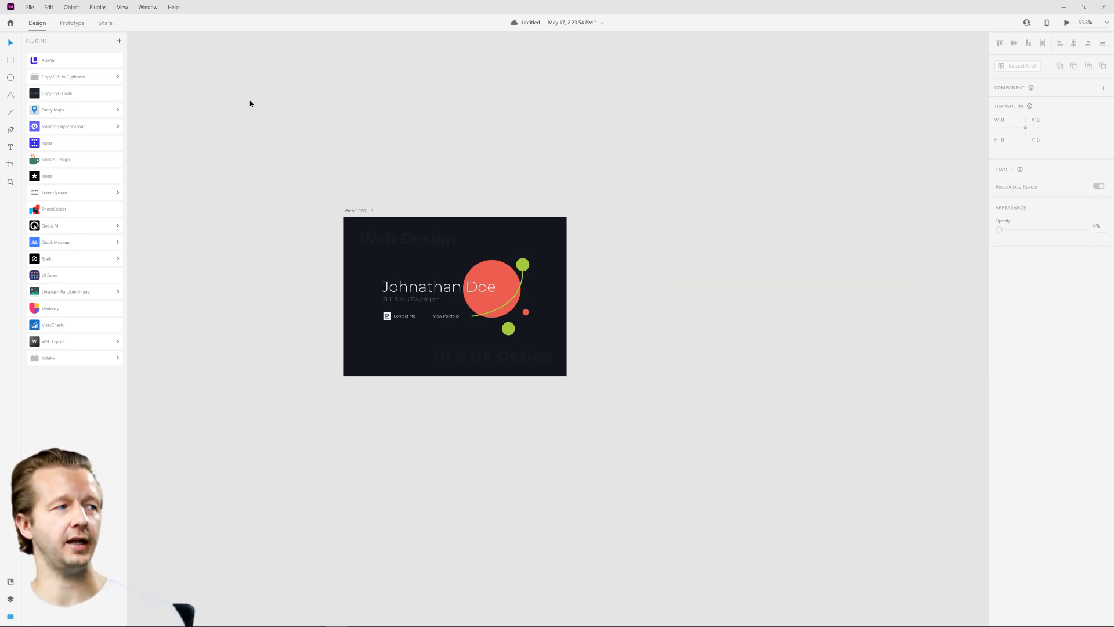
- Add a blank Web 1920 artboard of 1920 x 1080 beside the finished portfolio design
click(10, 164)
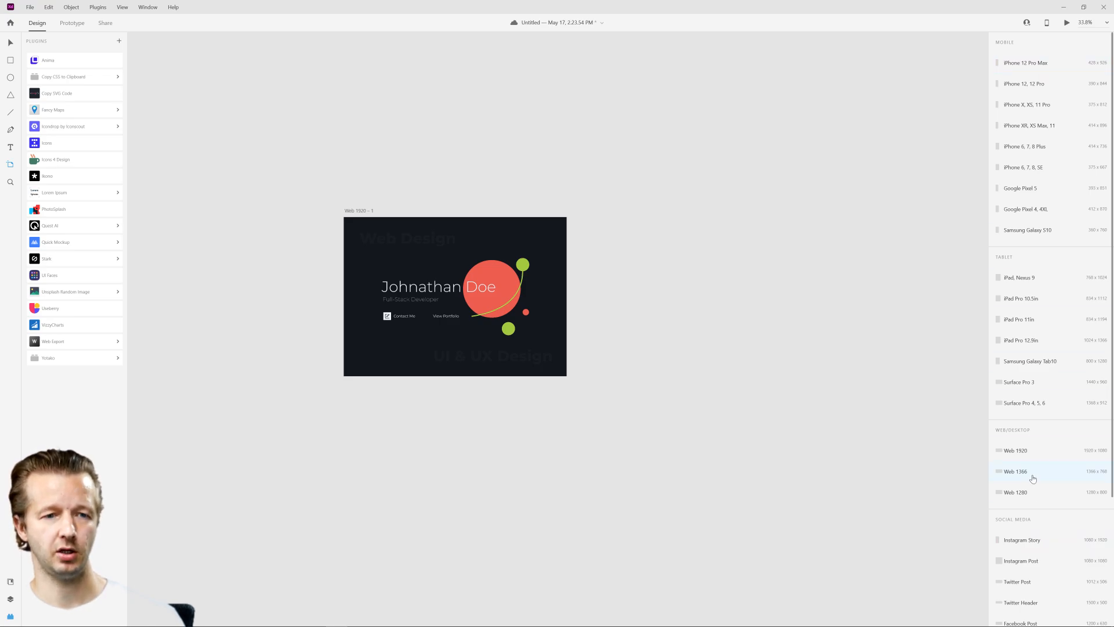
click(1033, 454)
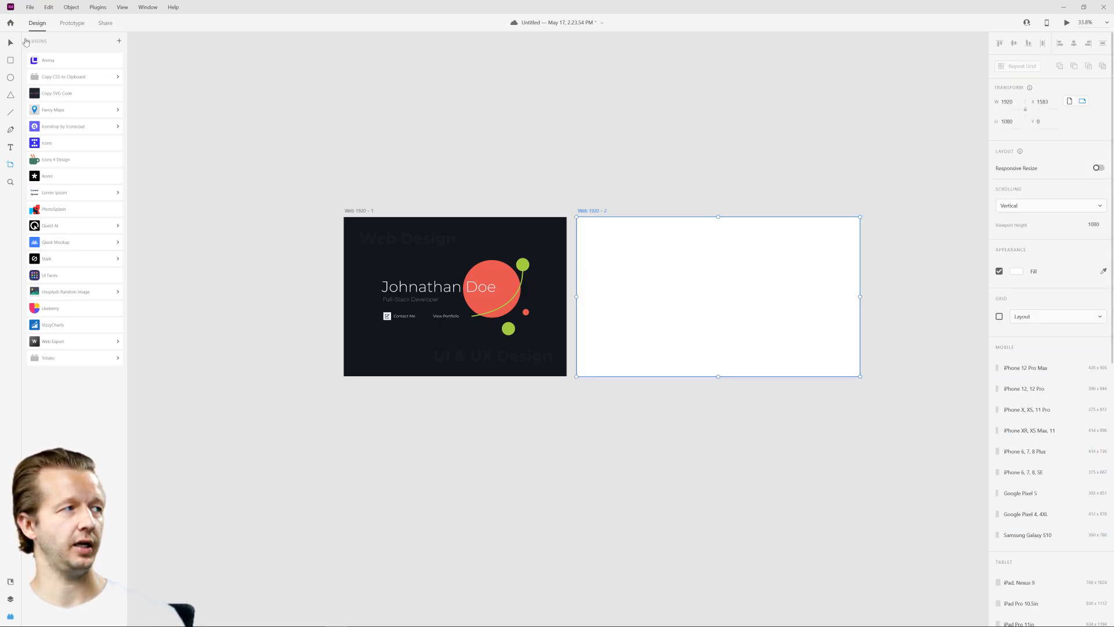
click(10, 43)
click(195, 90)
- Fill the new artboard with the dark background colour sampled from the finished design
click(728, 287)
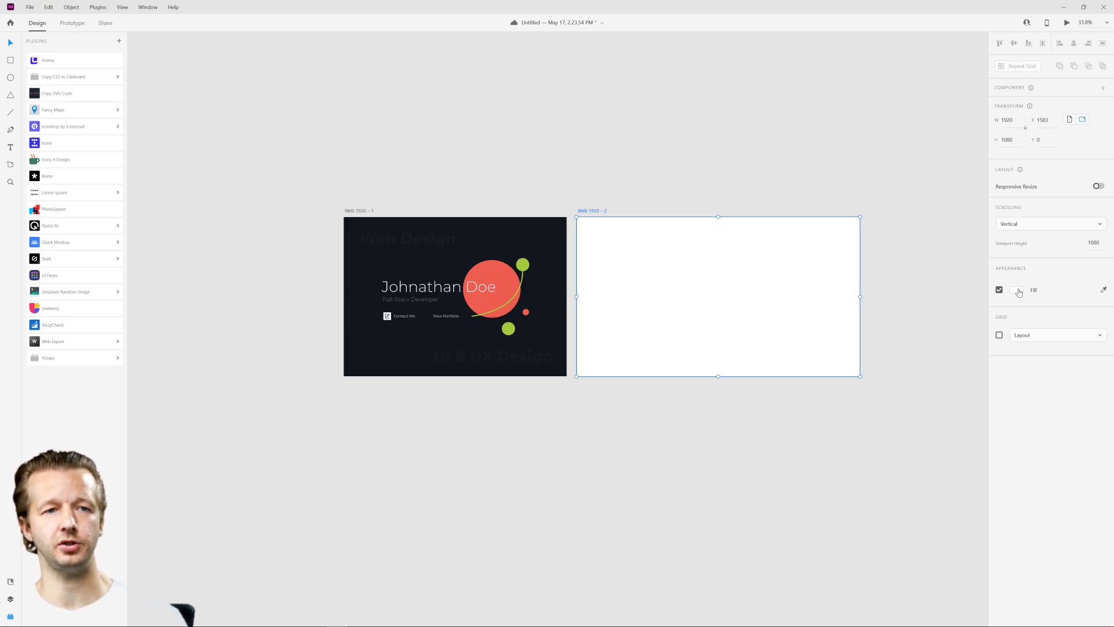
click(1104, 289)
click(473, 230)
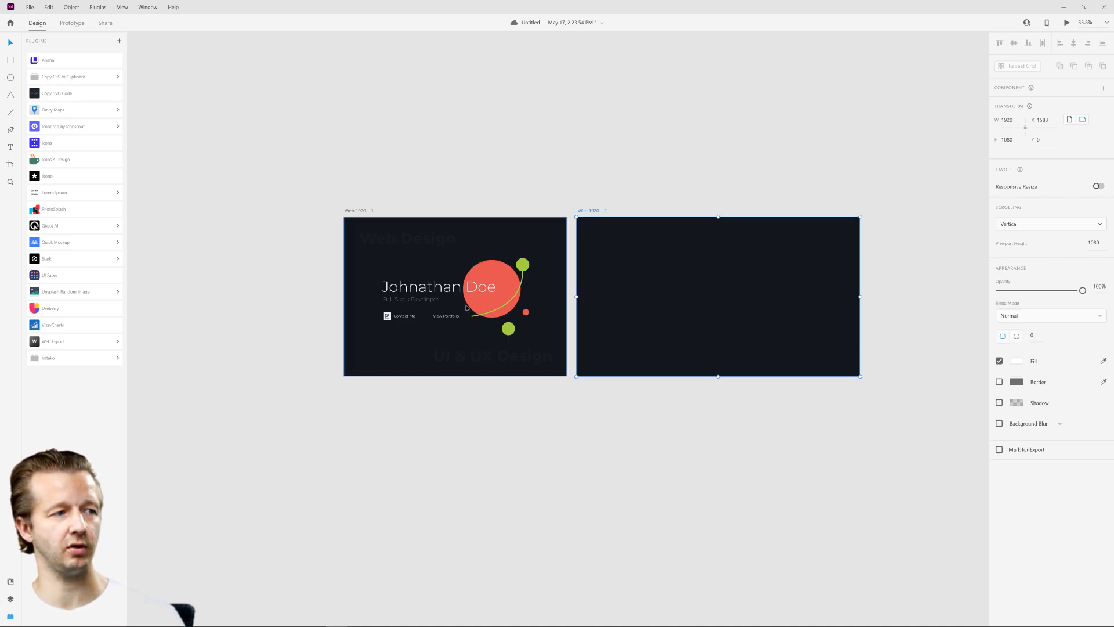
- Examine the finished portfolio hero design and compare it with the empty dark artboard beside it
scroll(645, 280, up, 3)
scroll(645, 281, left, 2)
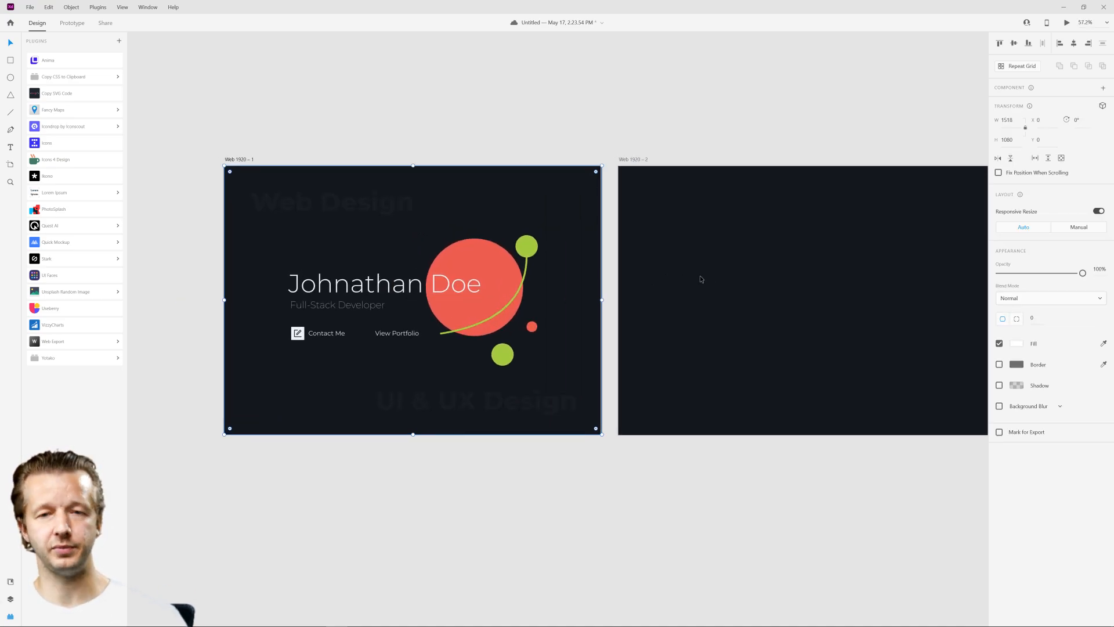
click(496, 156)
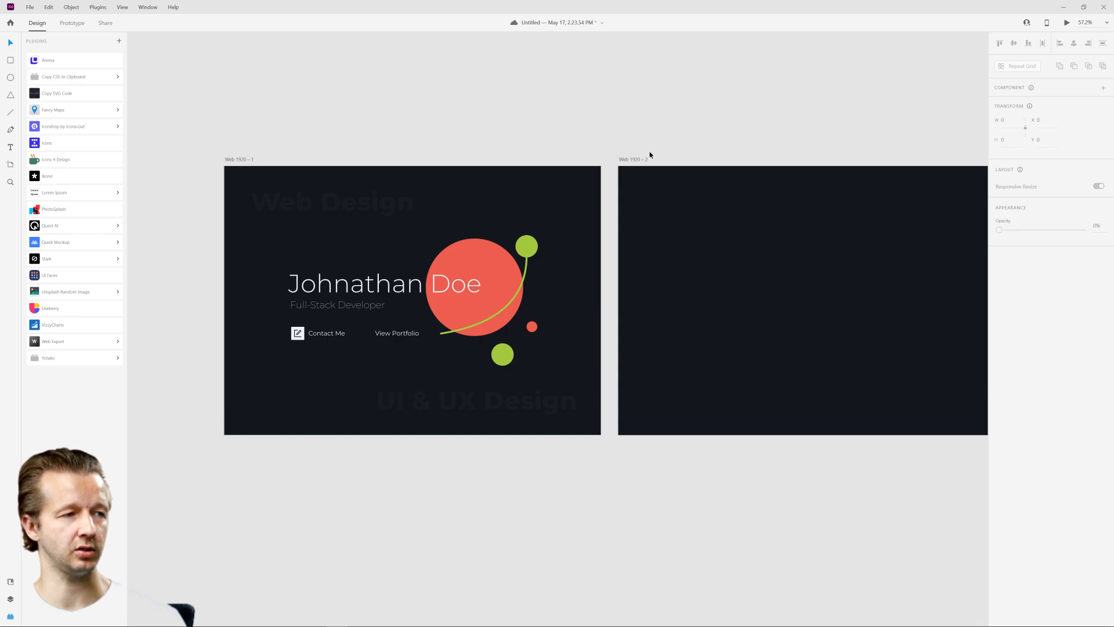
scroll(377, 256, up, 3)
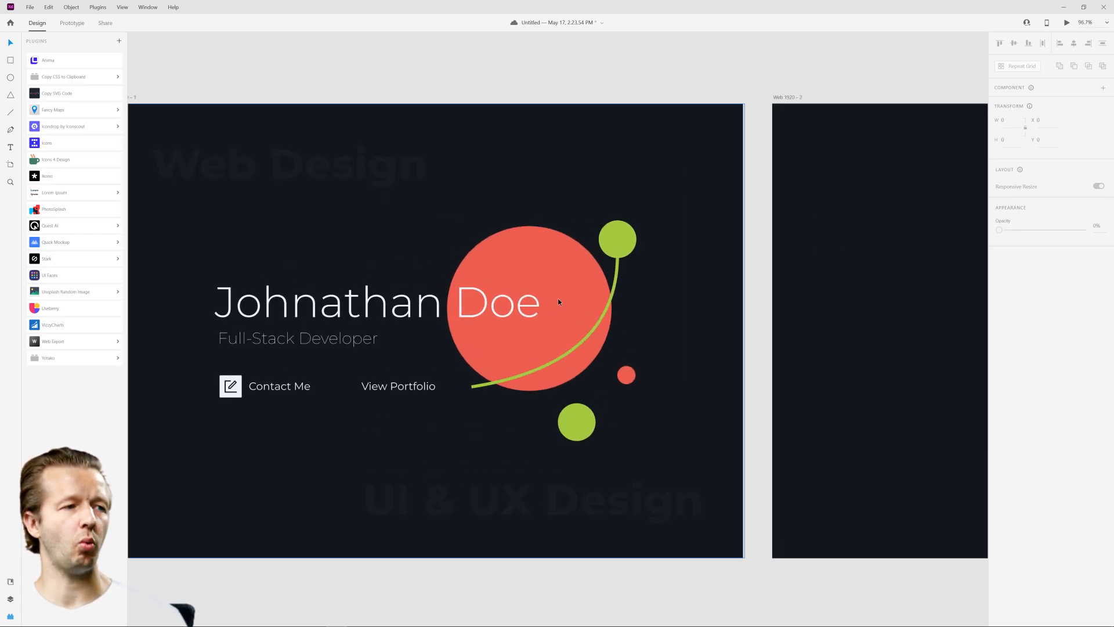
scroll(557, 298, down, 5)
scroll(748, 273, down, 1)
scroll(749, 273, right, 1)
click(691, 261)
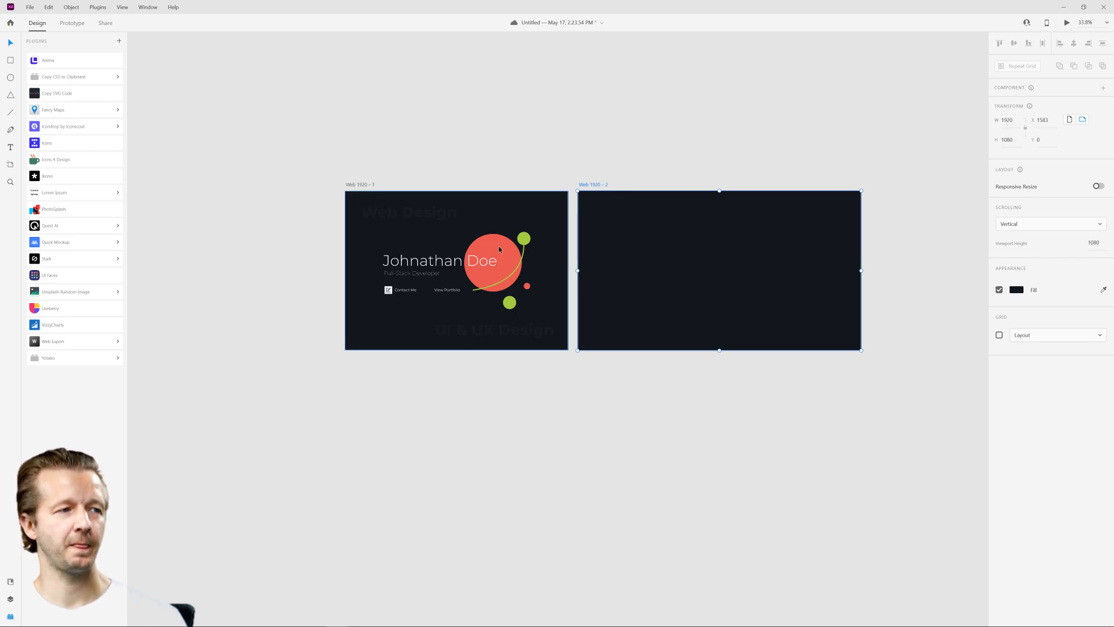
click(521, 258)
scroll(442, 255, up, 5)
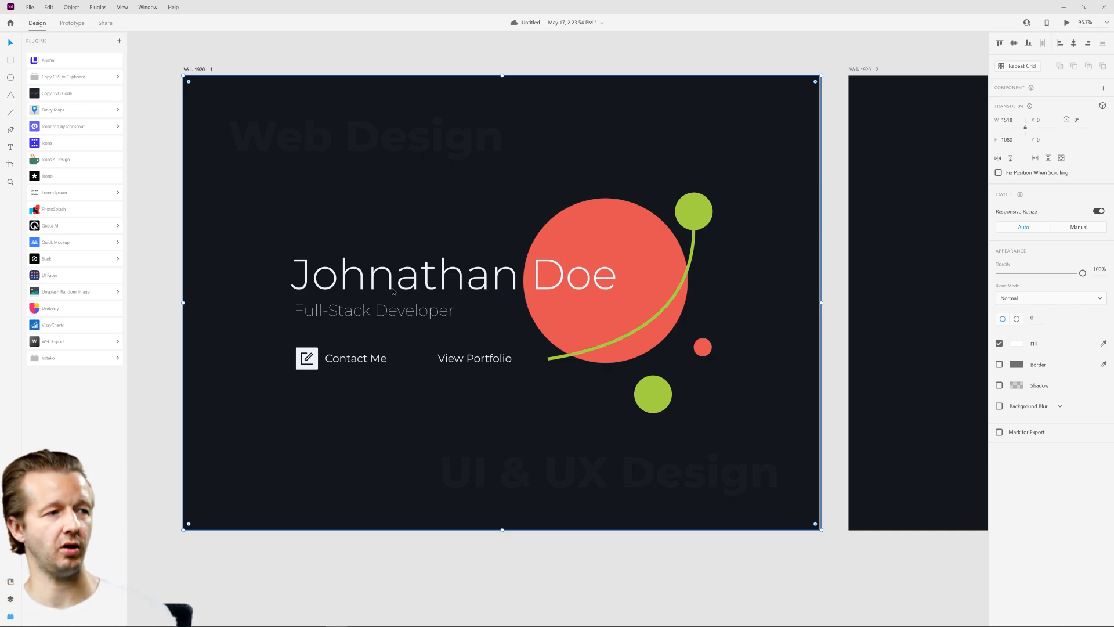
scroll(644, 357, down, 5)
scroll(600, 290, right, 3)
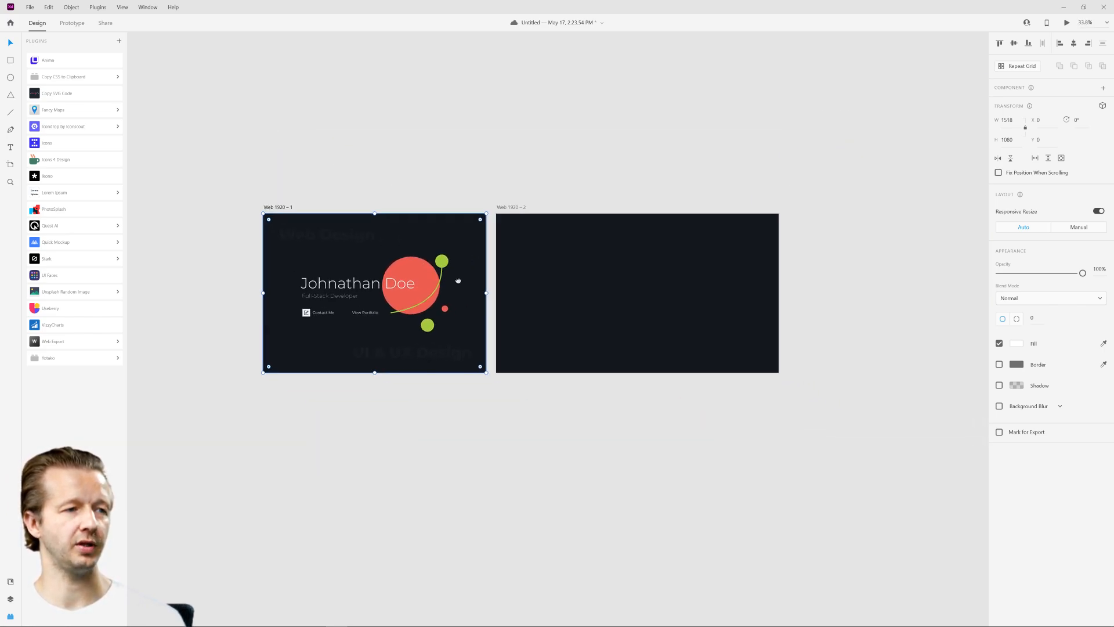
click(601, 291)
scroll(601, 290, up, 2)
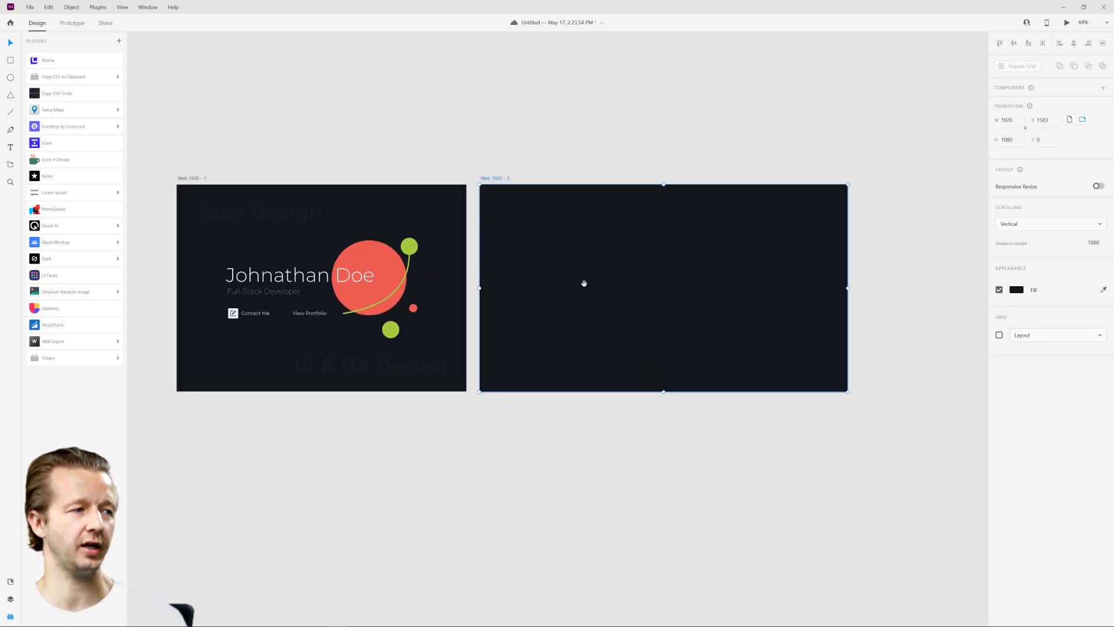
scroll(585, 282, left, 2)
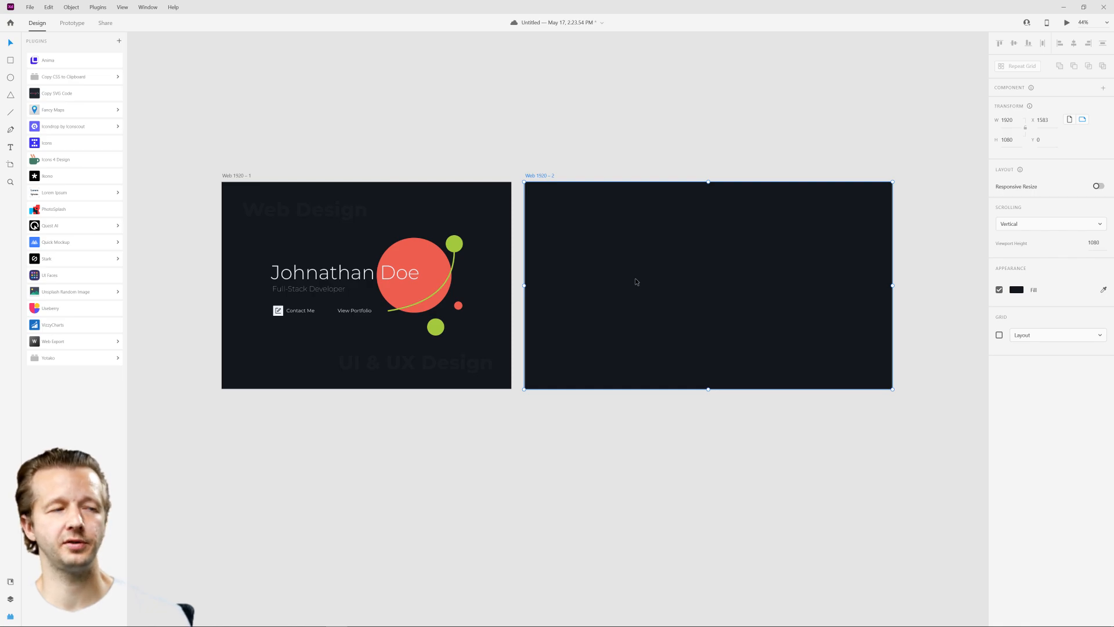
click(274, 109)
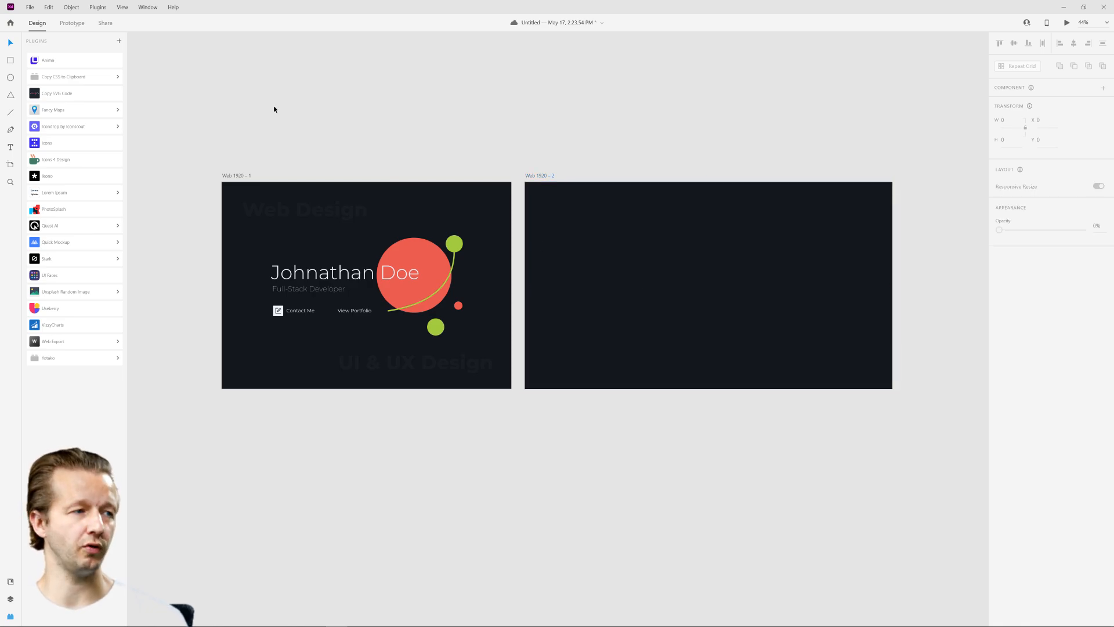
- Add a text line with the developer's full name on the empty artboard and fill it white
click(8, 149)
click(602, 269)
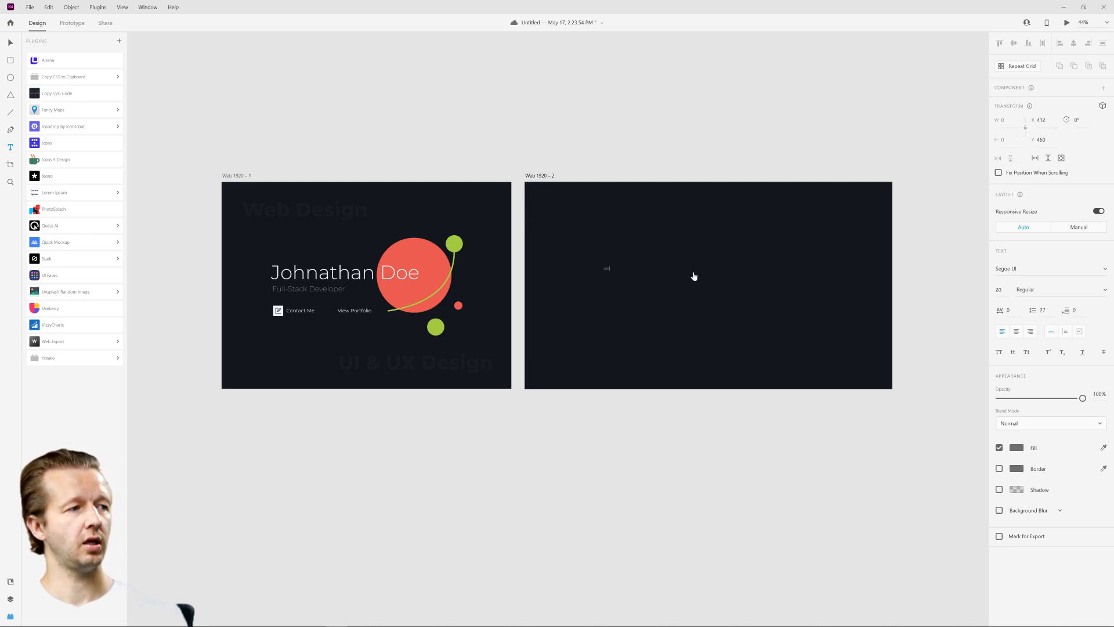
key(Escape)
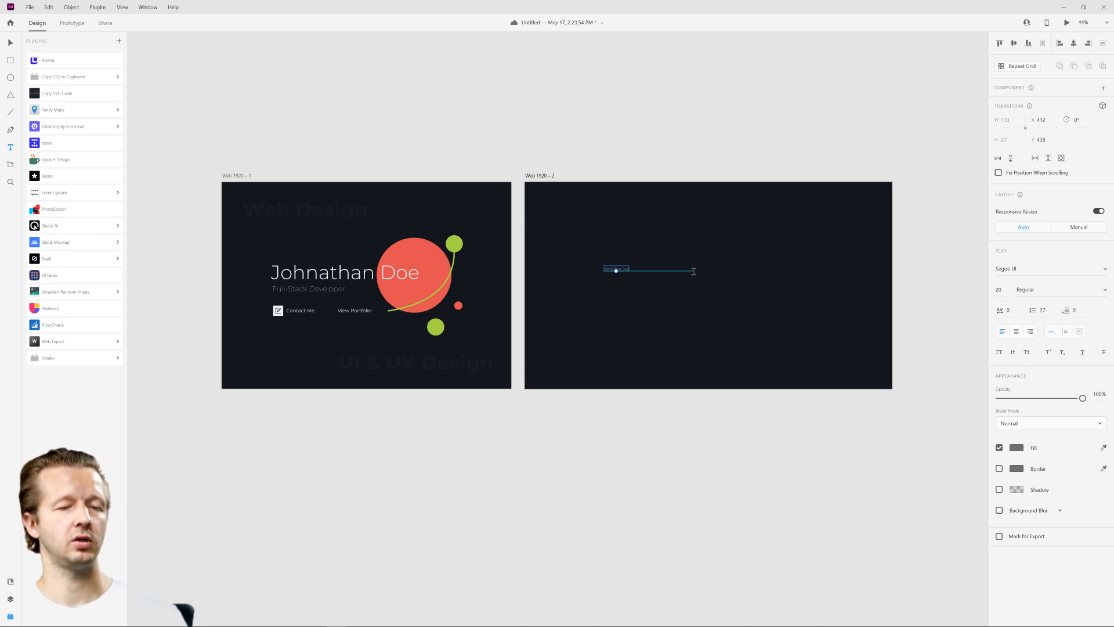
click(1018, 454)
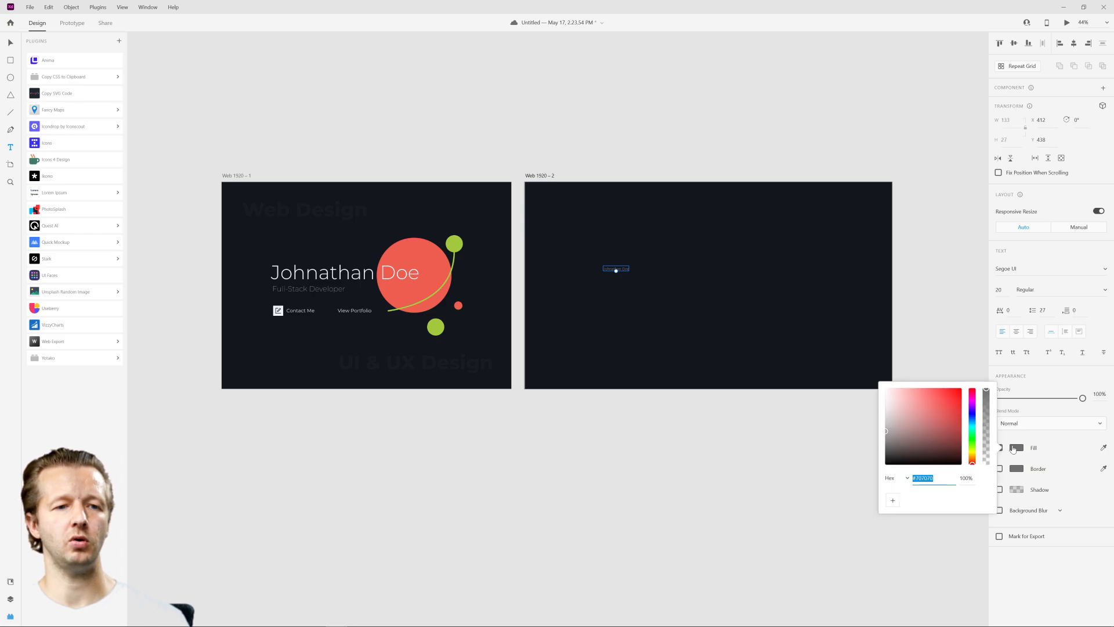
drag(928, 430, 851, 354)
- Set the name text's font size to 92
click(1000, 289)
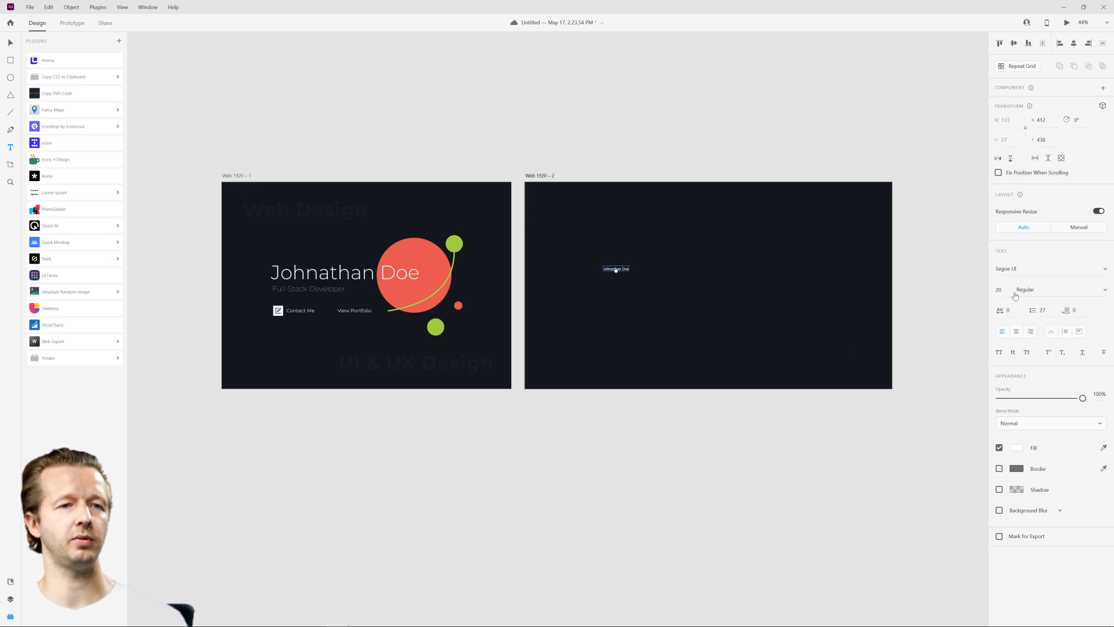
text(40)
key(Return)
key(shift+Up)
key(shift+Up)
key(shift+Up)
key(shift+Up)
key(shift+Up)
key(Up)
key(Up)
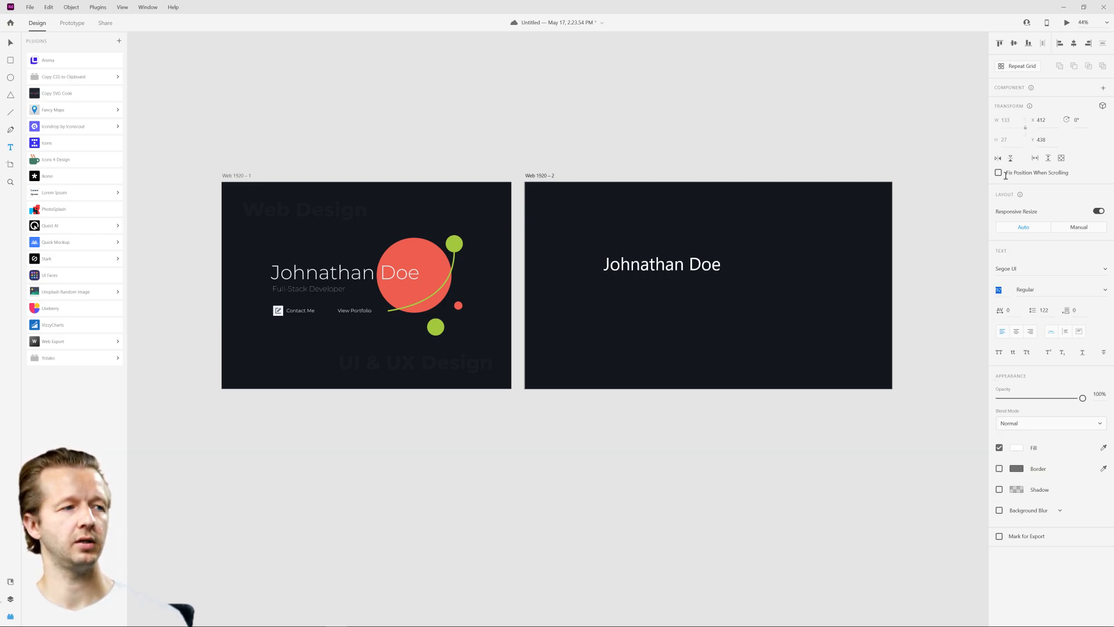
- Change the name text's font to Montserrat and move the text to about X 368, Y 398
click(1041, 268)
text(Montserrat)
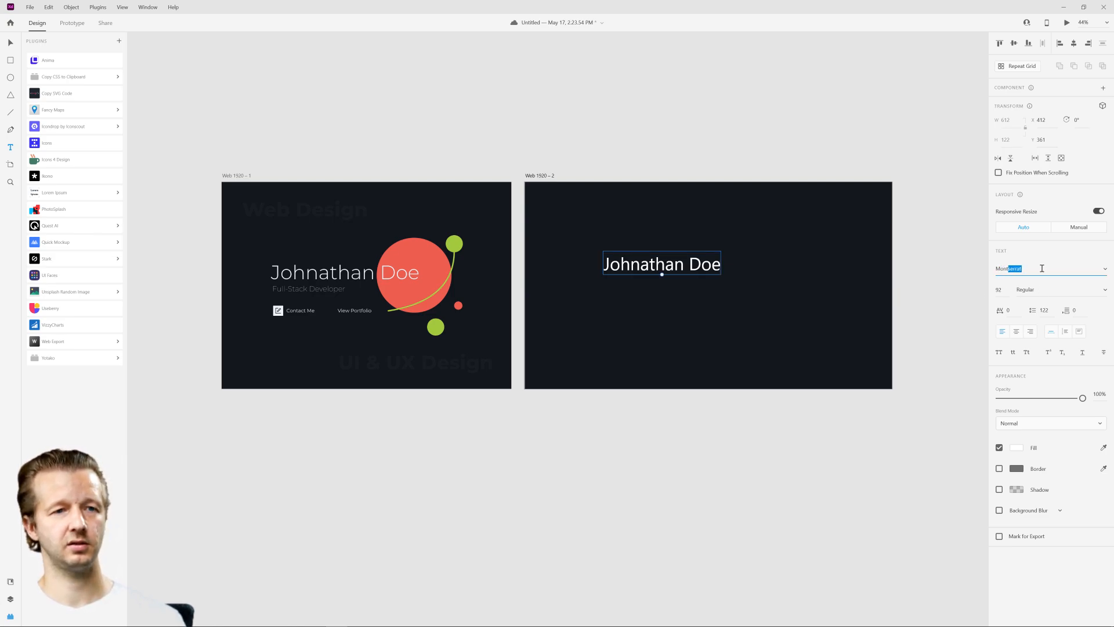
key(Return)
key(Escape)
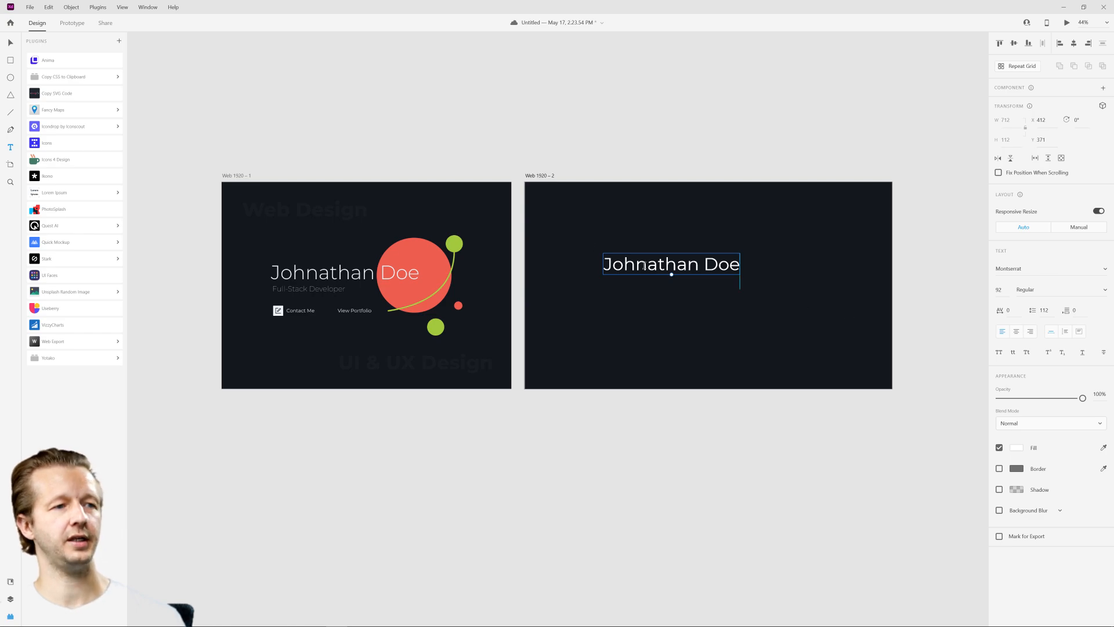
mouse_move(654, 270)
mouse_down()
mouse_move(634, 278)
mouse_move(645, 276)
mouse_up()
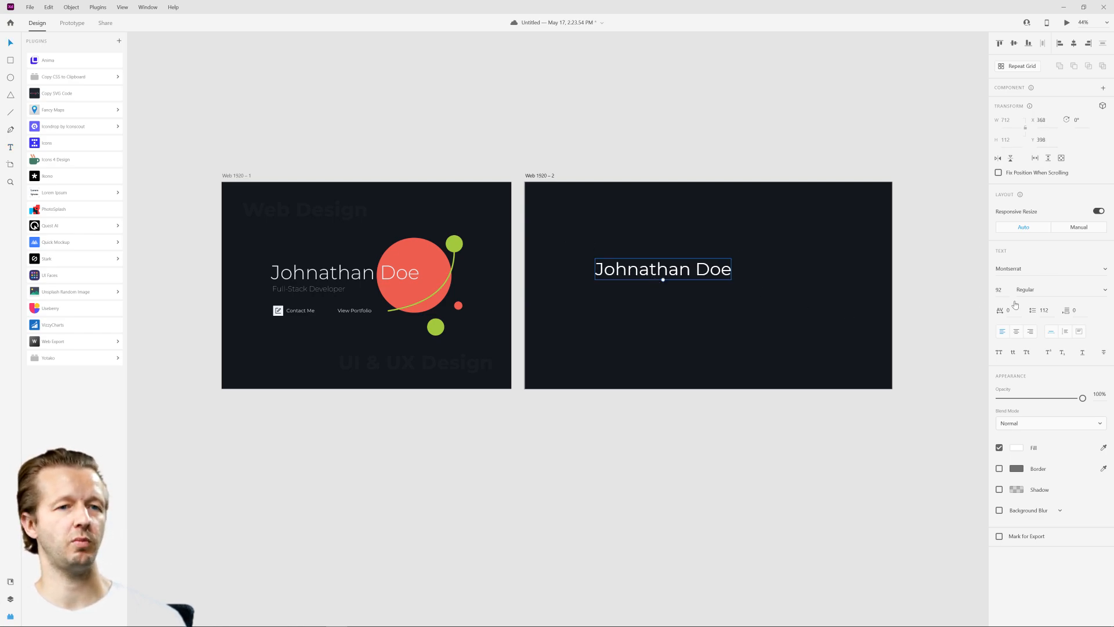
- Try the name text in the Bold and SemiBold weights, and set it back to Regular
click(1101, 296)
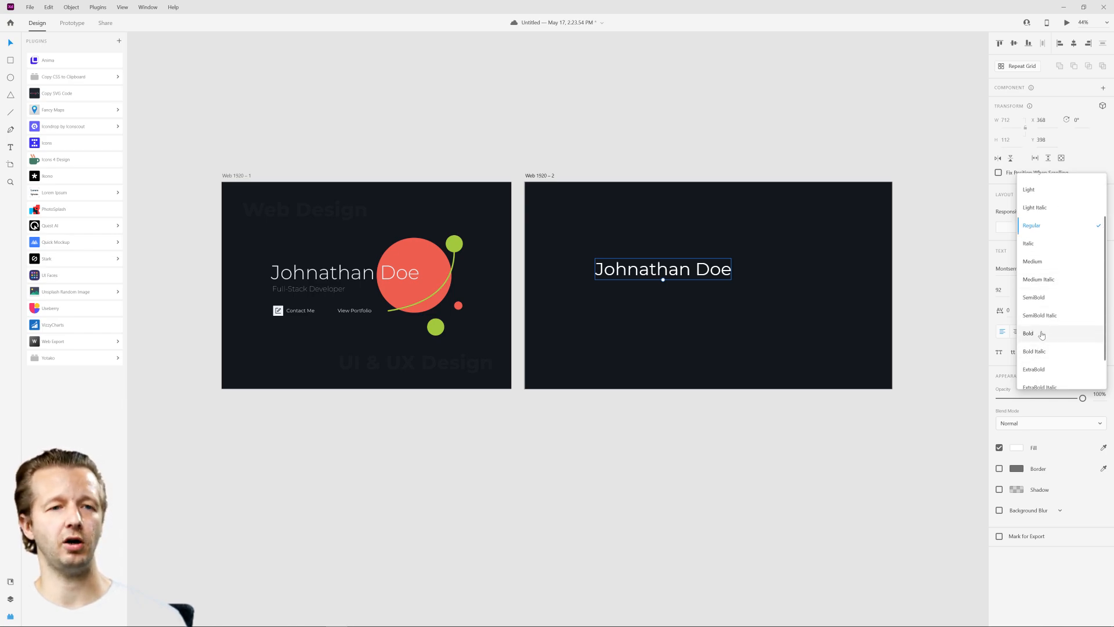
click(1042, 334)
click(770, 300)
scroll(636, 309, up, 3)
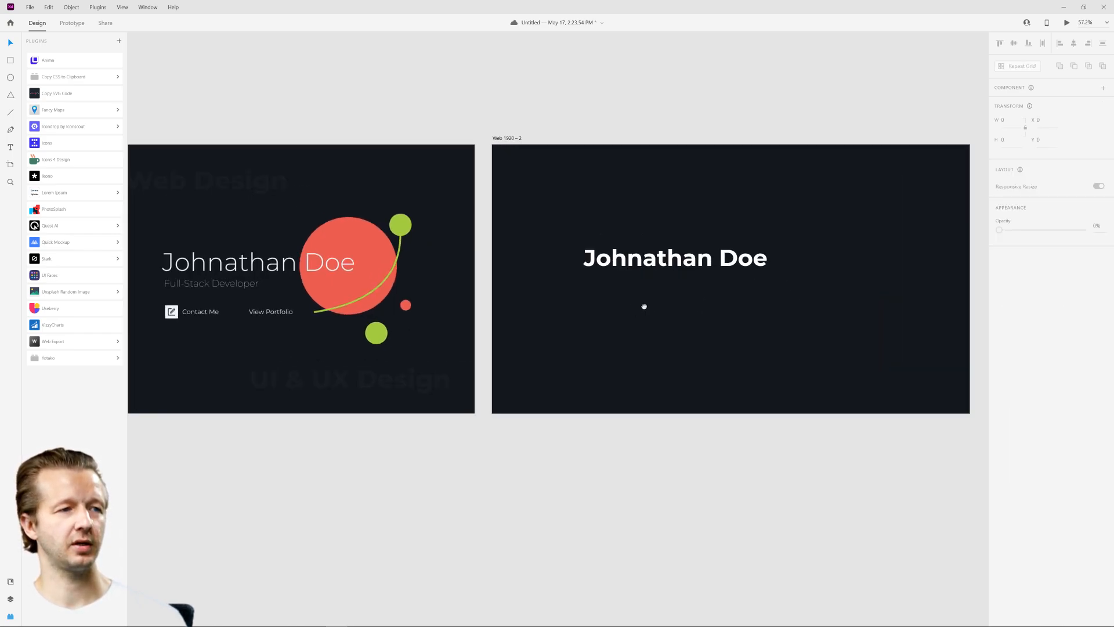
drag(644, 306, 666, 303)
click(777, 263)
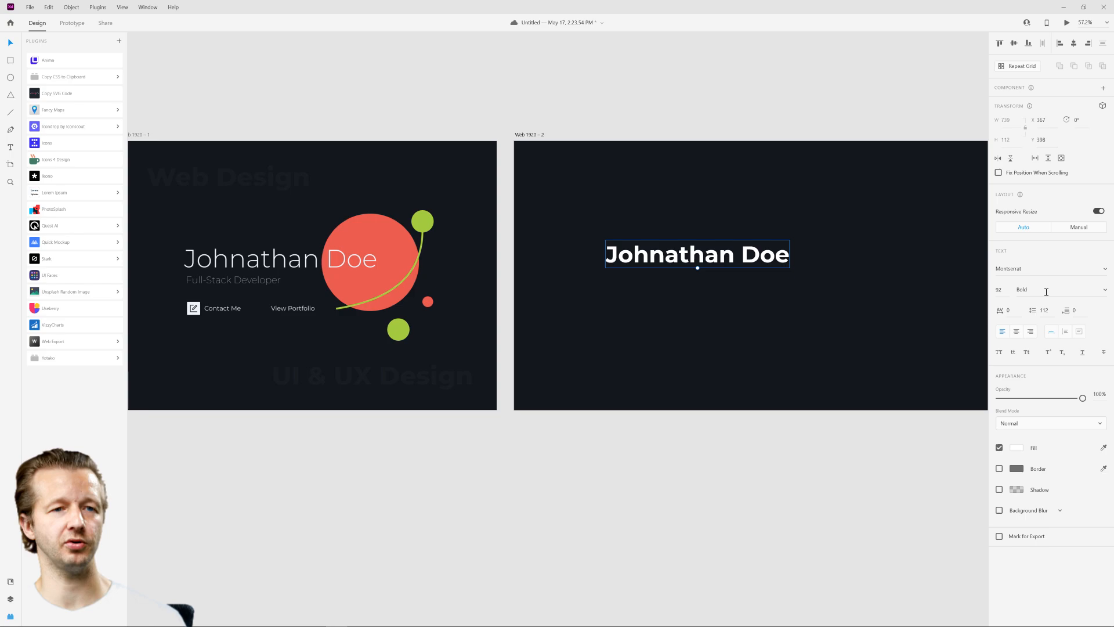
click(1098, 293)
click(1054, 298)
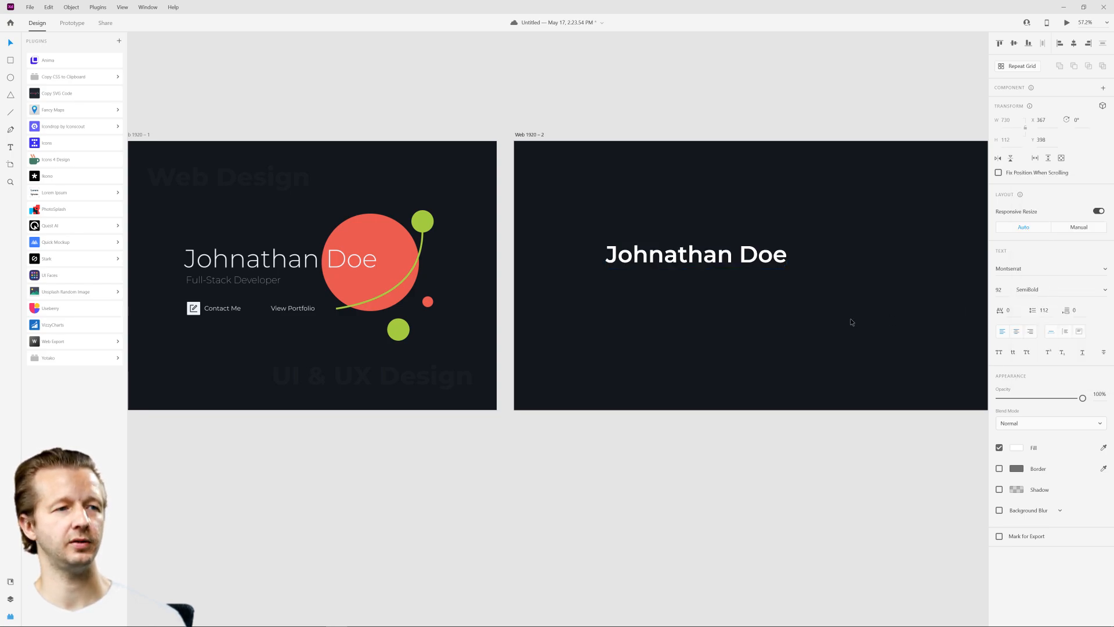
click(1099, 294)
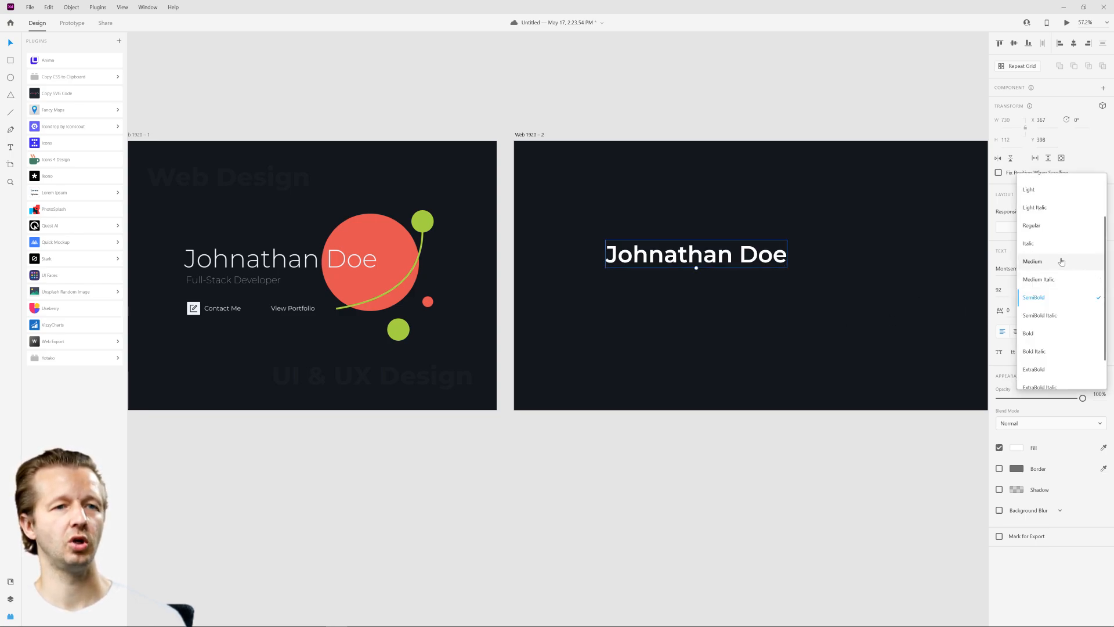
click(1051, 227)
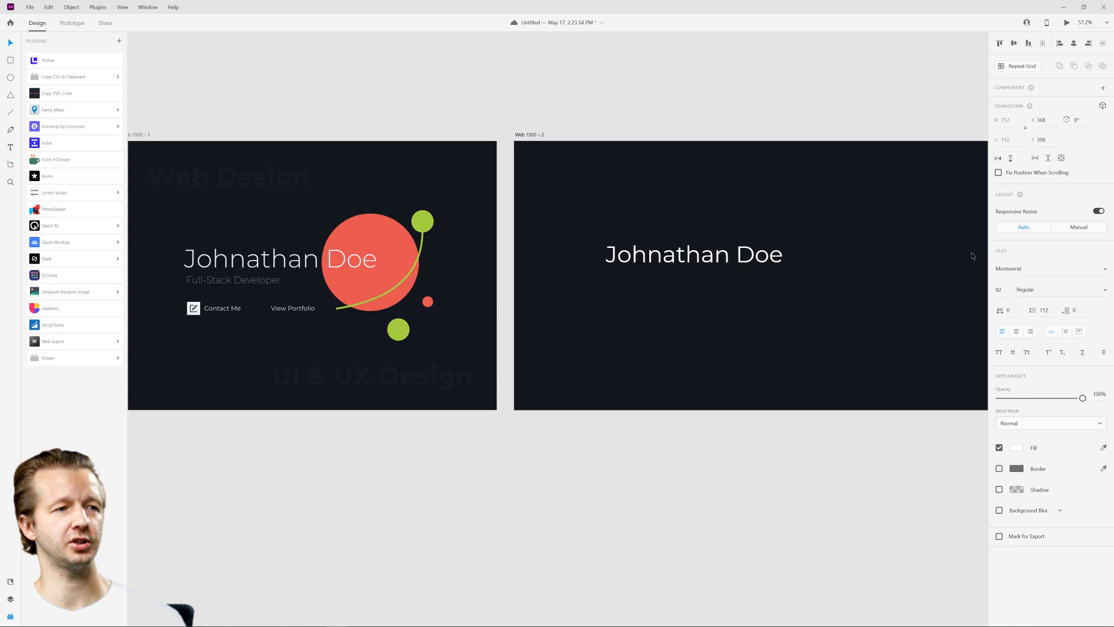
- Set the name text's font weight to Light
click(1104, 292)
click(1042, 254)
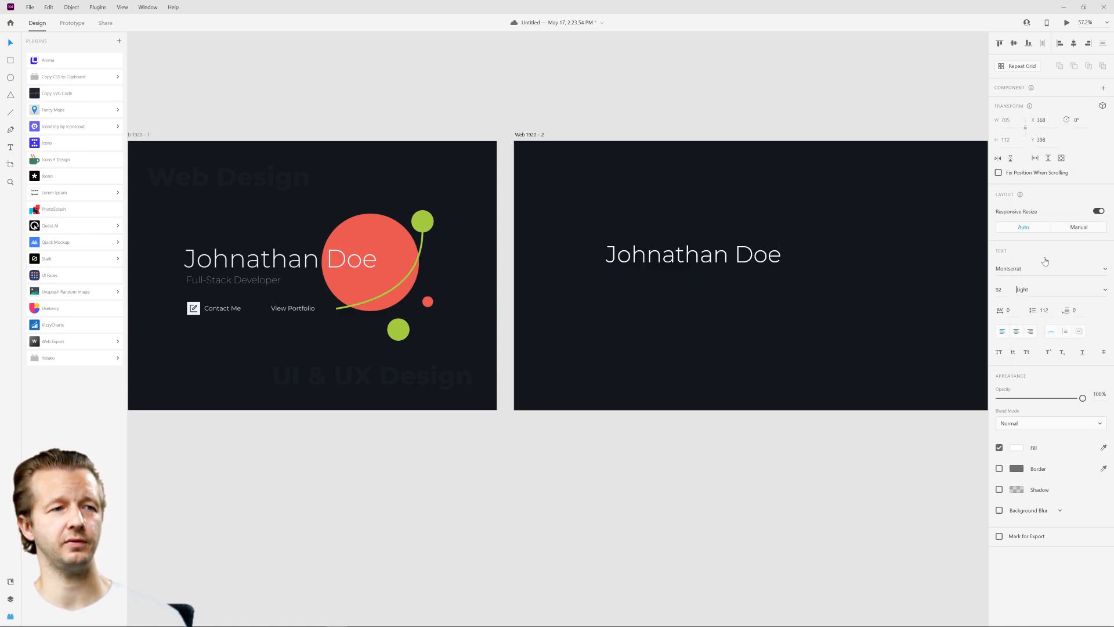
click(776, 328)
scroll(677, 301, left, 1)
click(705, 245)
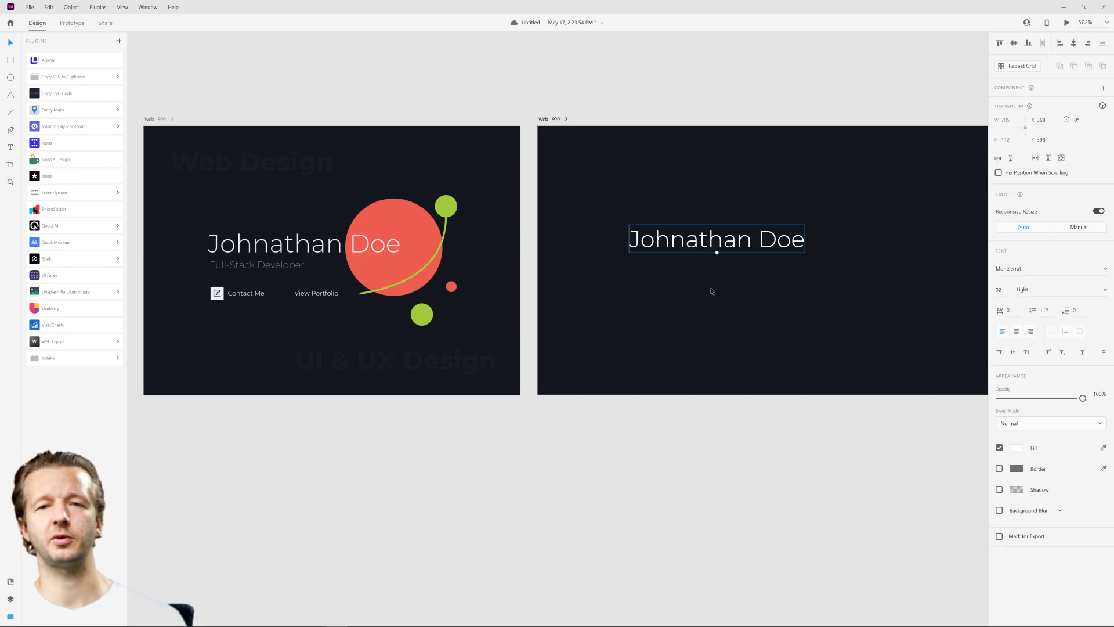
click(722, 296)
click(300, 265)
click(603, 171)
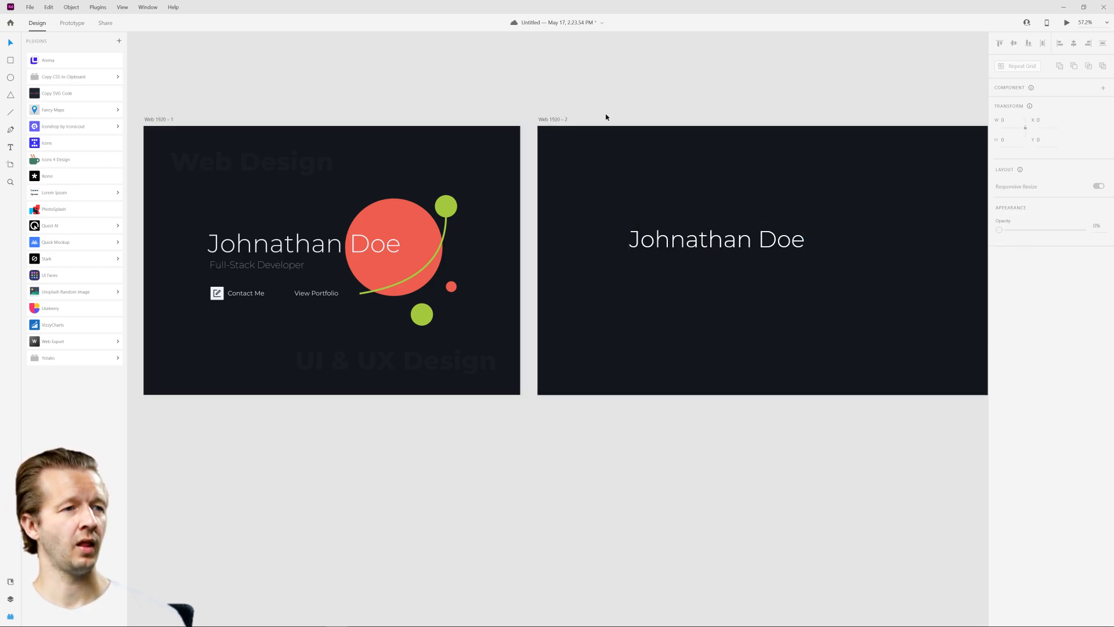
- Duplicate the name text directly below itself and change the copy's wording to "Full-Stack Developer"
click(696, 240)
drag(696, 241, 694, 281)
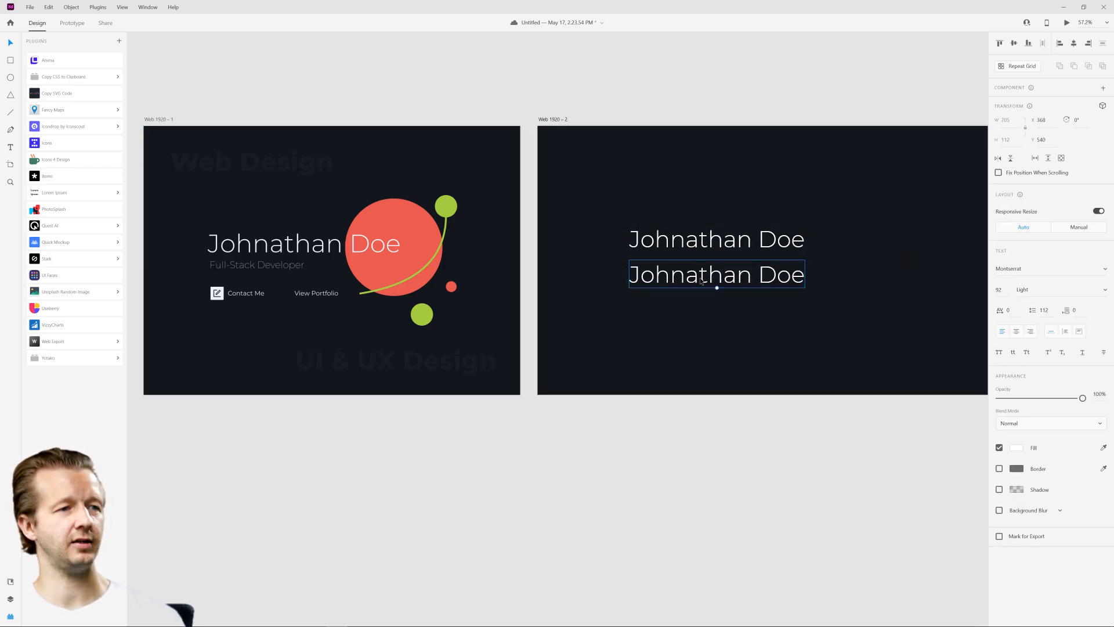
double_click(702, 277)
text(F)
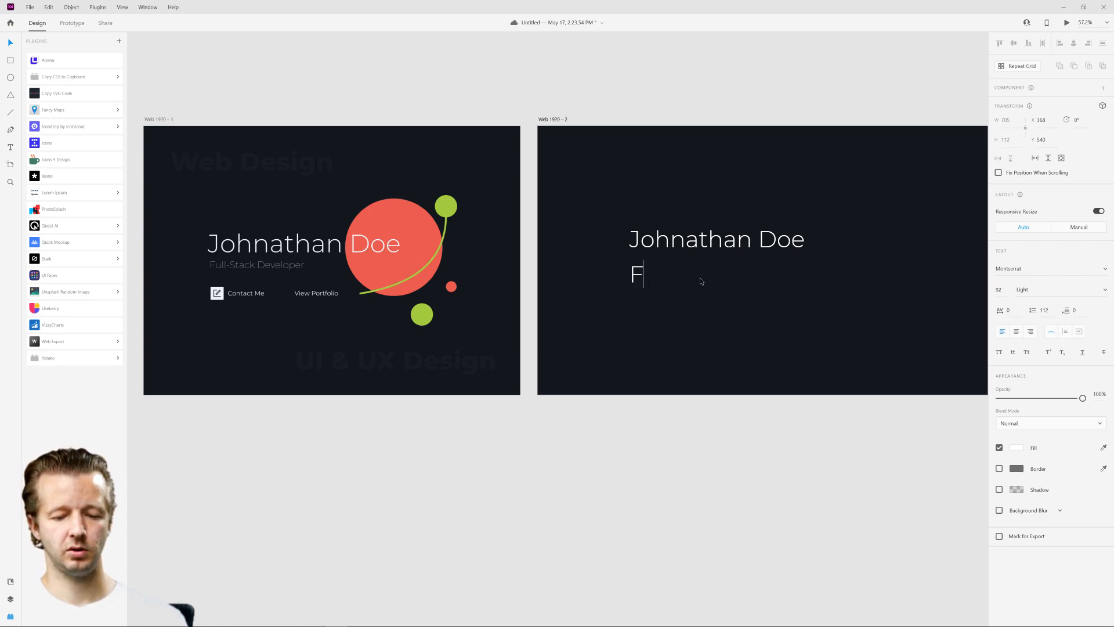
text(ull-S)
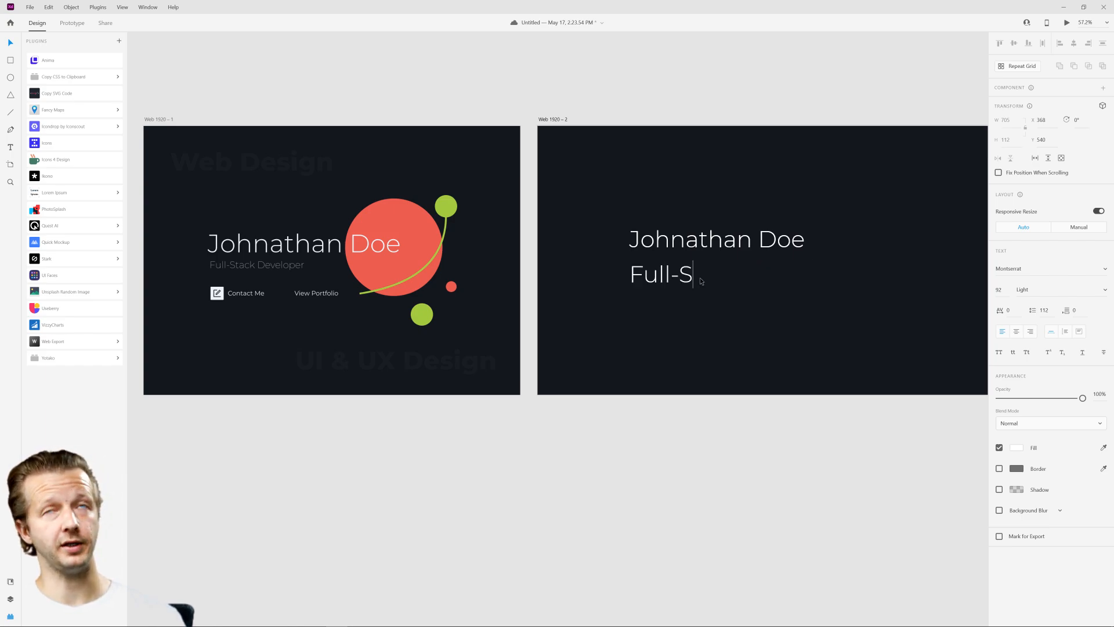
text(tack Developer)
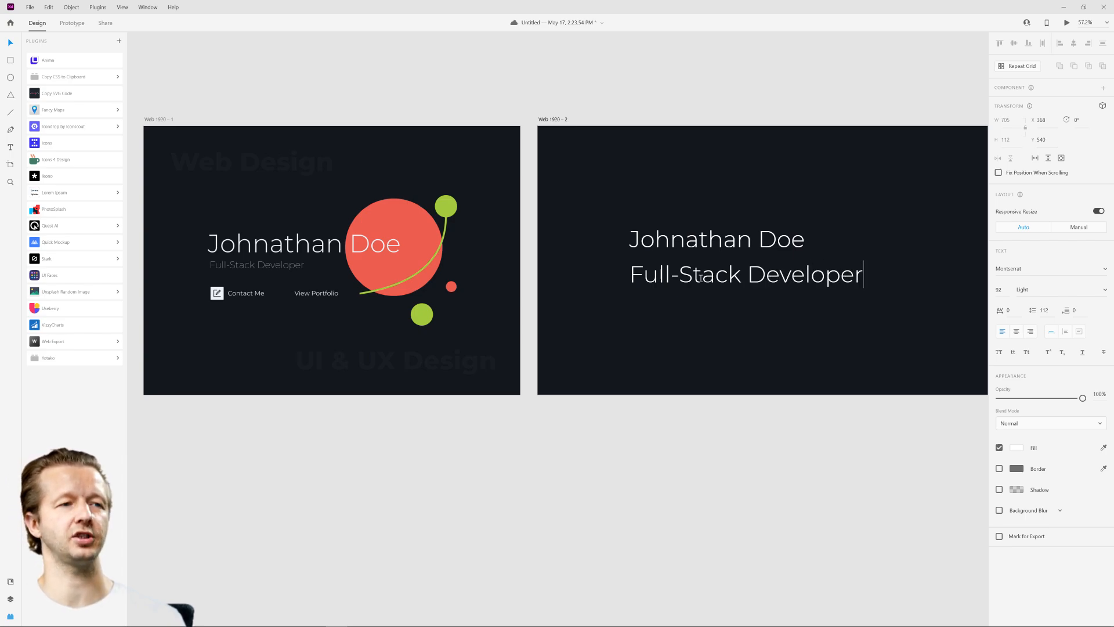
key(Escape)
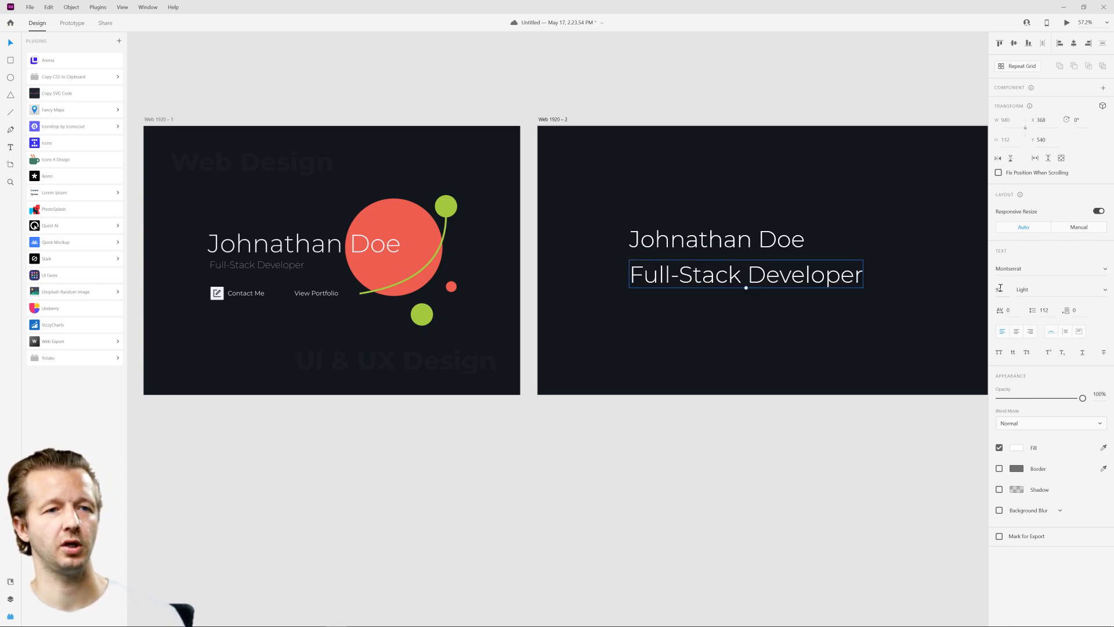
- Reduce the "Full-Stack Developer" text to font size 40 and move it up under the name to about Y 521
drag(1003, 290, 1018, 413)
mouse_move(688, 283)
mouse_down()
mouse_move(690, 258)
mouse_move(683, 267)
mouse_move(695, 267)
mouse_up()
click(708, 287)
click(694, 266)
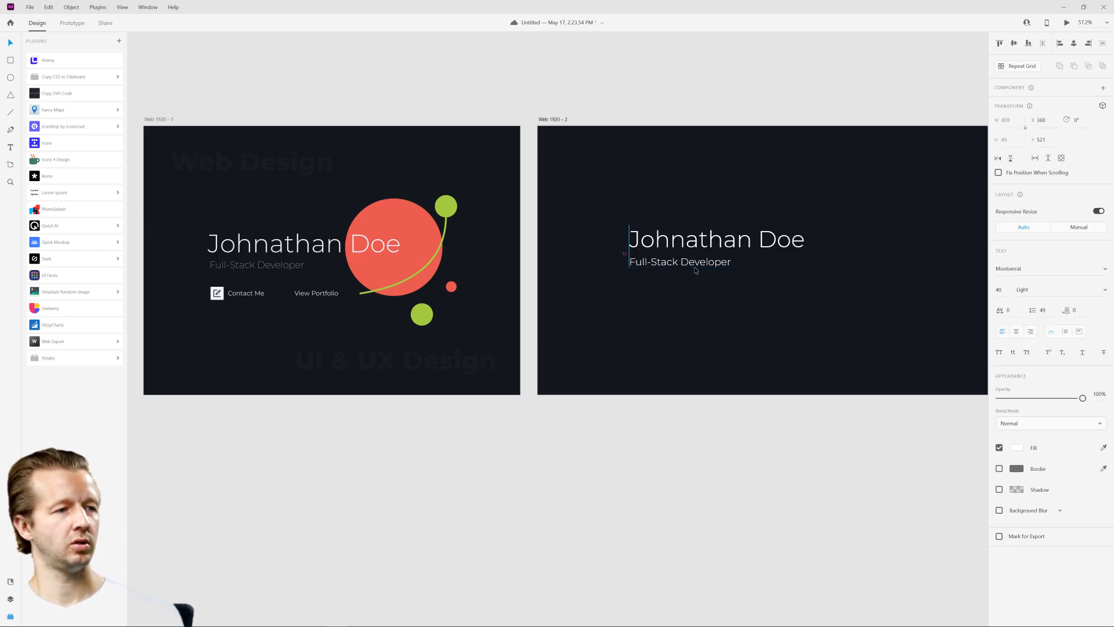
click(709, 284)
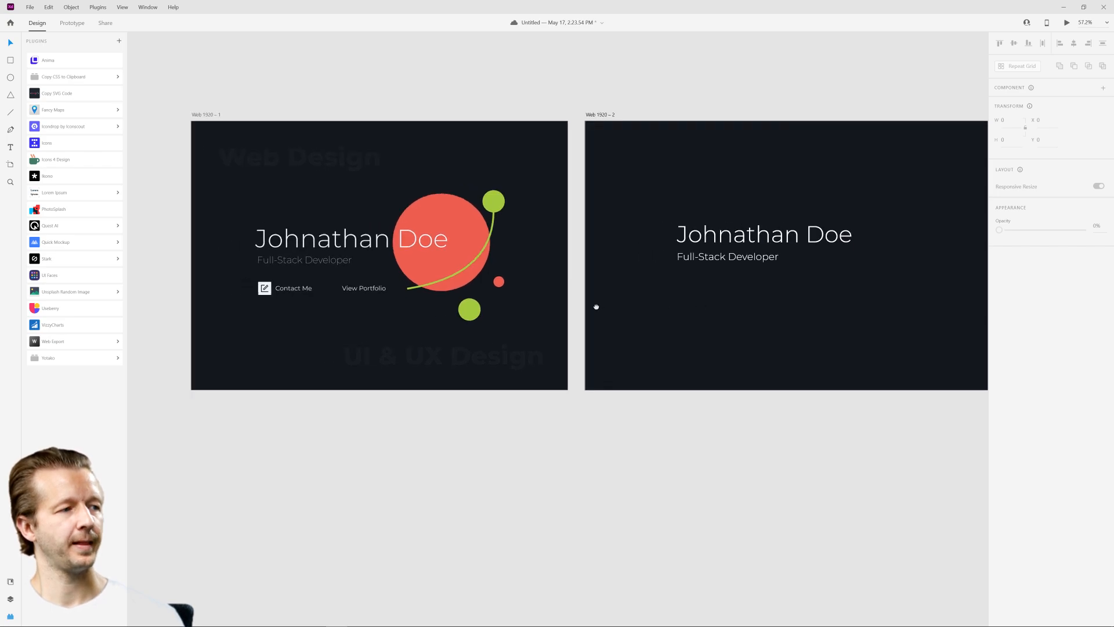
- Look over the finished reference design on the first artboard and save the document
scroll(545, 324, up, 5)
scroll(556, 335, down, 2)
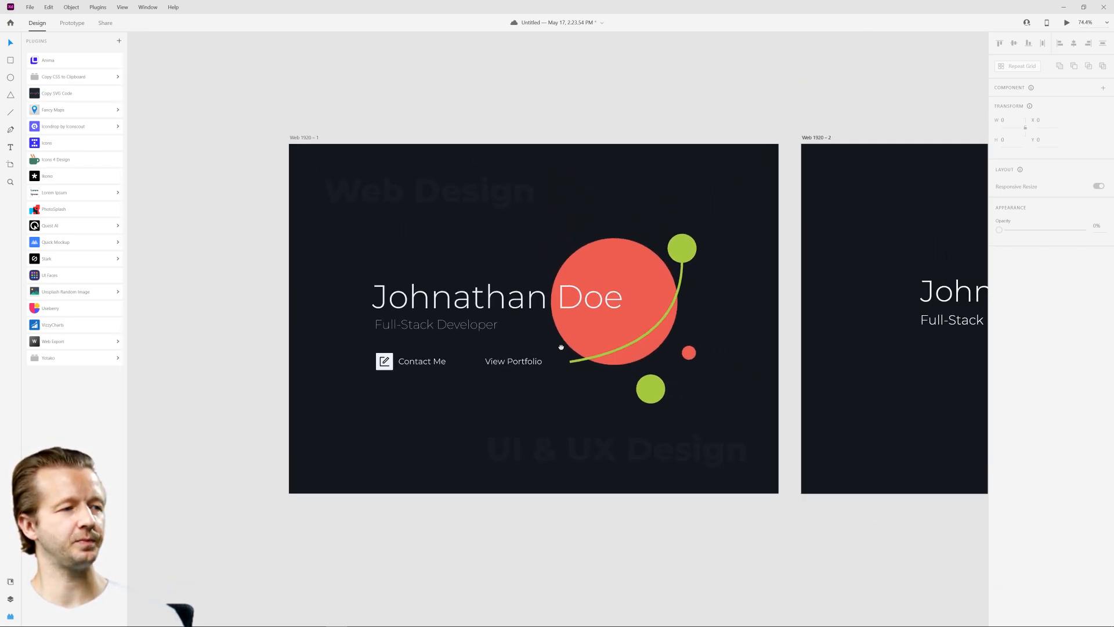
scroll(561, 346, up, 3)
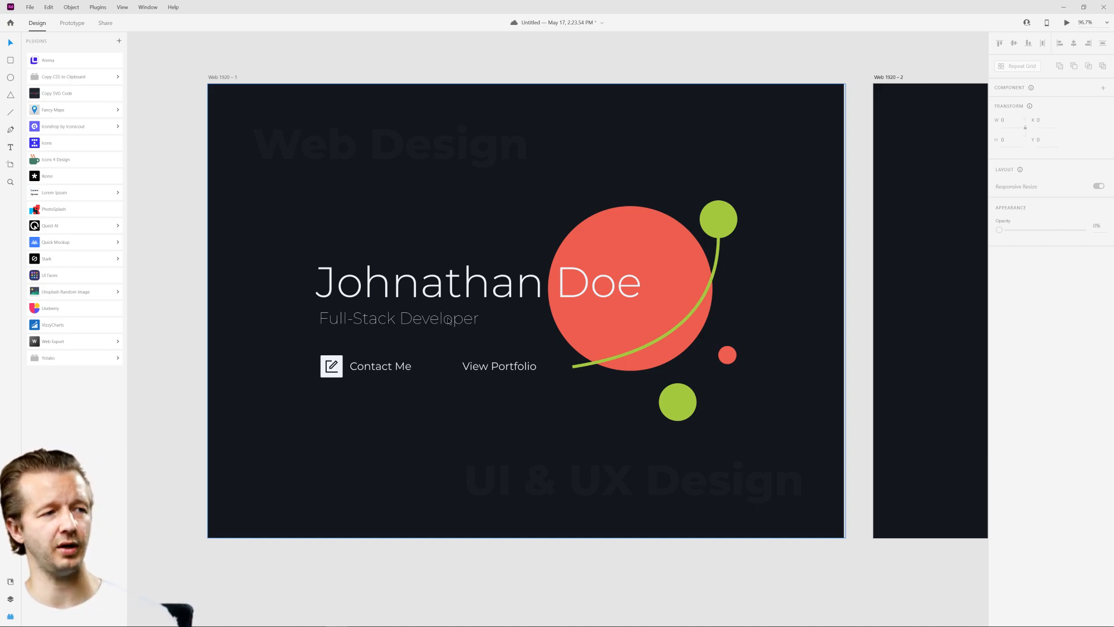
key(ctrl+s)
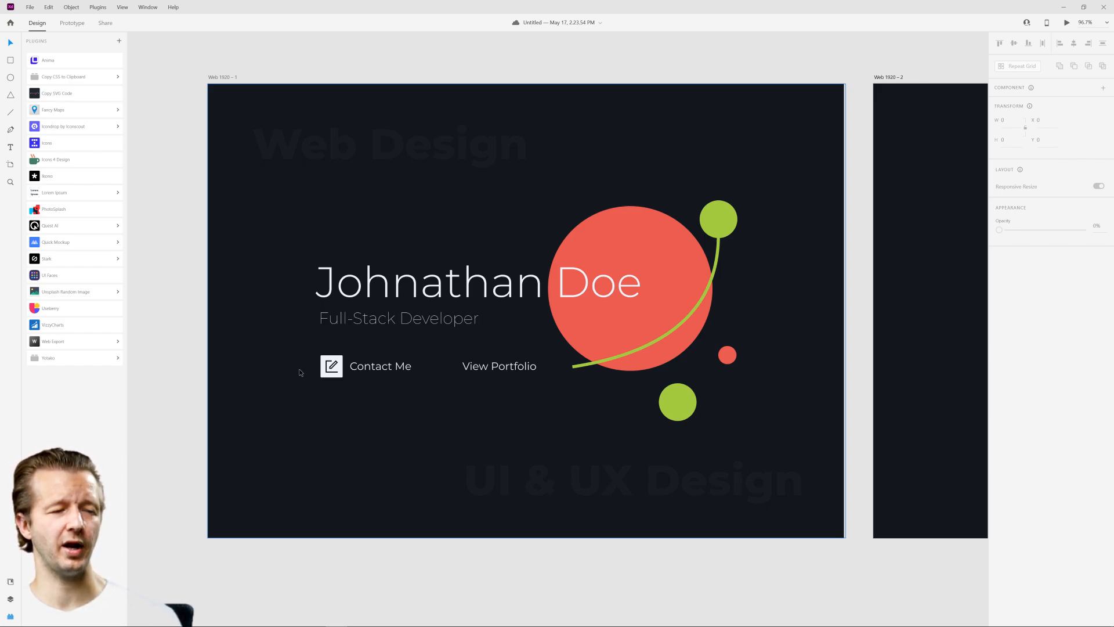
- Examine the reference artboard's layout and its faint "Web Design" and "UI & UX Design" background text
click(468, 391)
scroll(647, 384, down, 3)
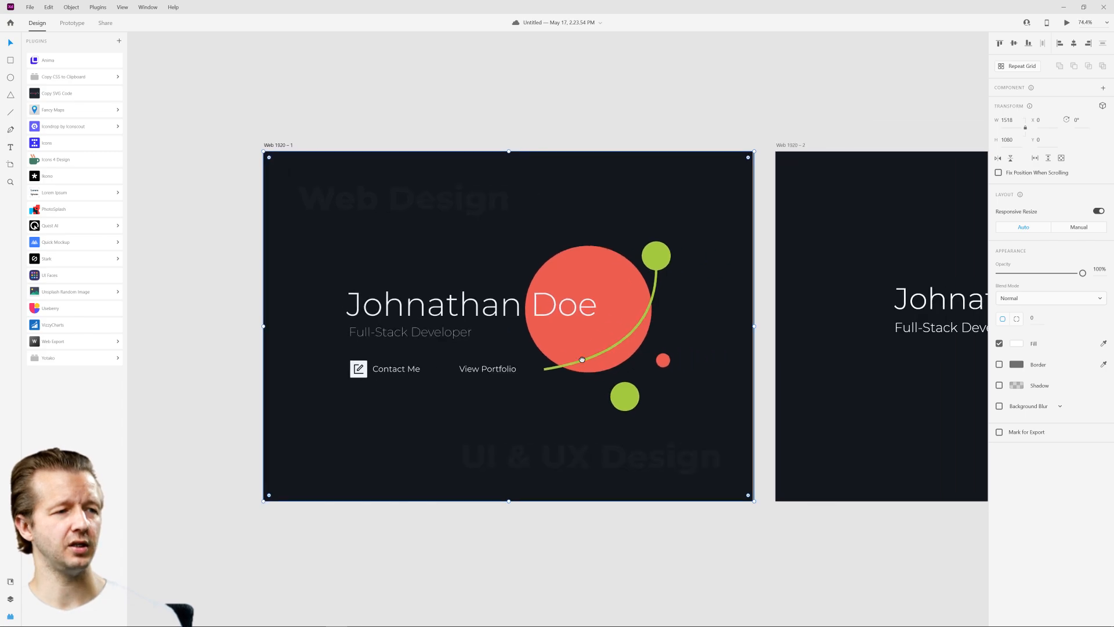
scroll(536, 358, right, 3)
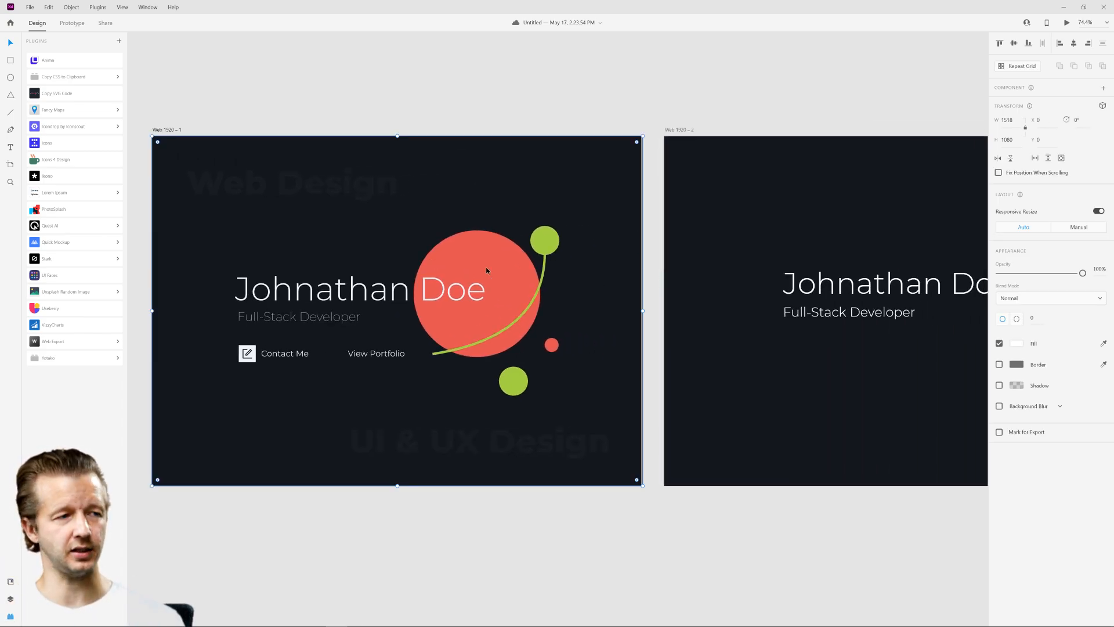
click(467, 103)
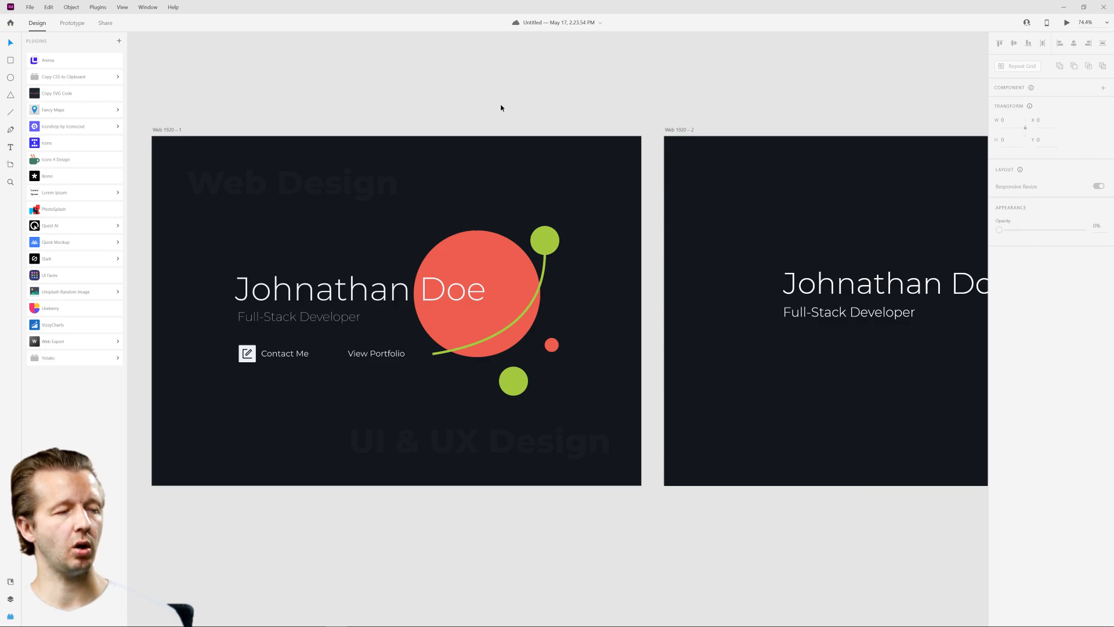
scroll(366, 231, left, 3)
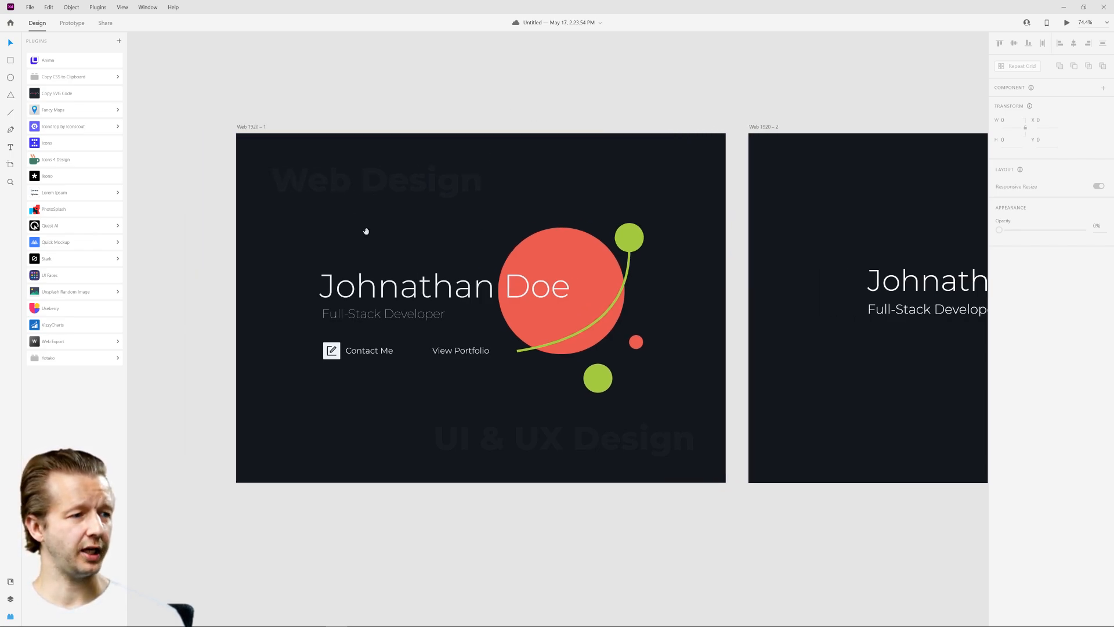
scroll(472, 391, up, 6)
scroll(472, 392, down, 4)
scroll(413, 367, up, 1)
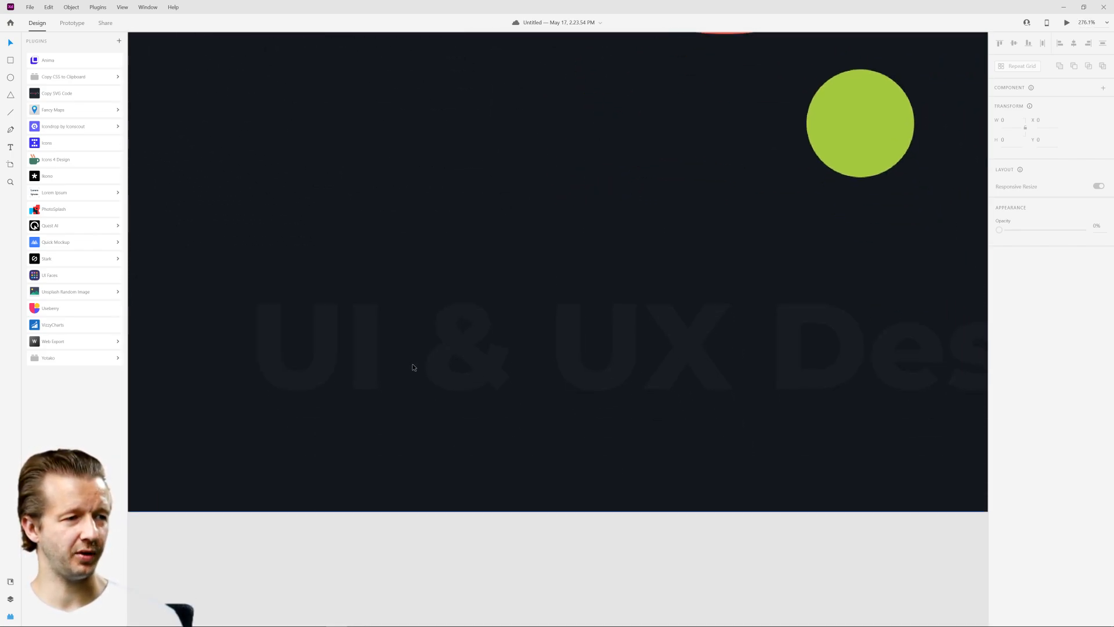
scroll(718, 349, down, 8)
drag(654, 311, 736, 452)
scroll(604, 289, up, 8)
scroll(659, 312, down, 8)
scroll(581, 302, right, 3)
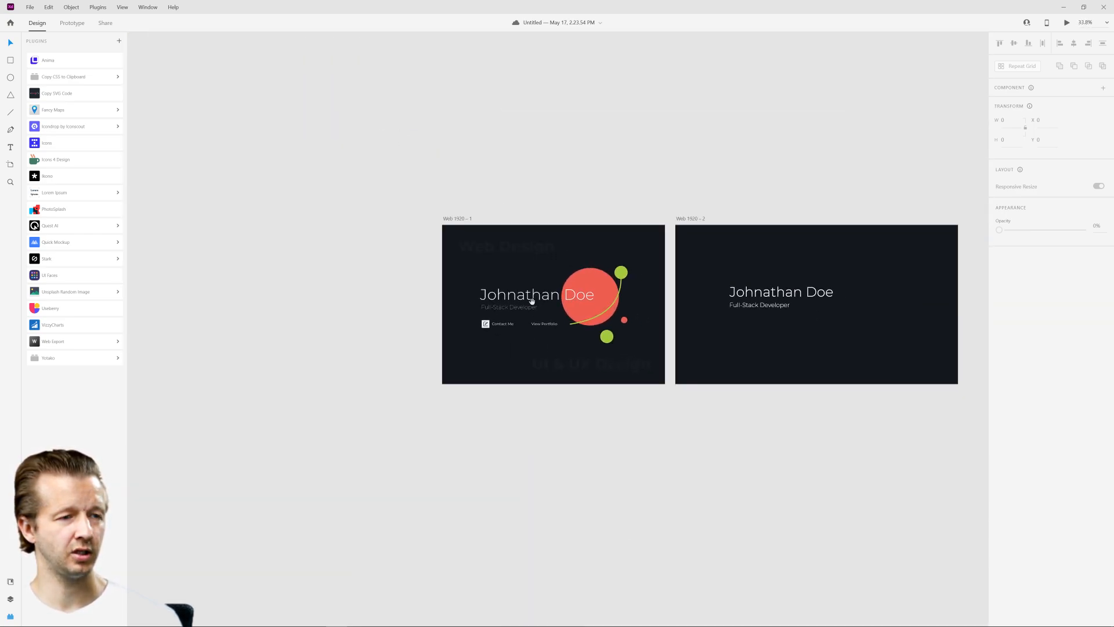
scroll(531, 301, up, 5)
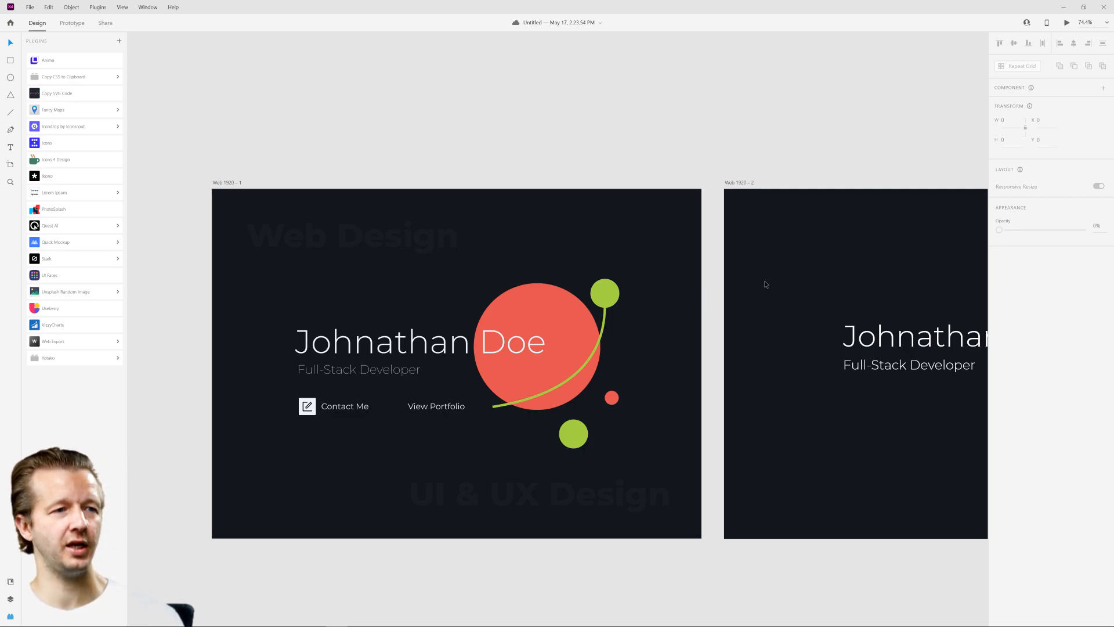
scroll(847, 273, down, 2)
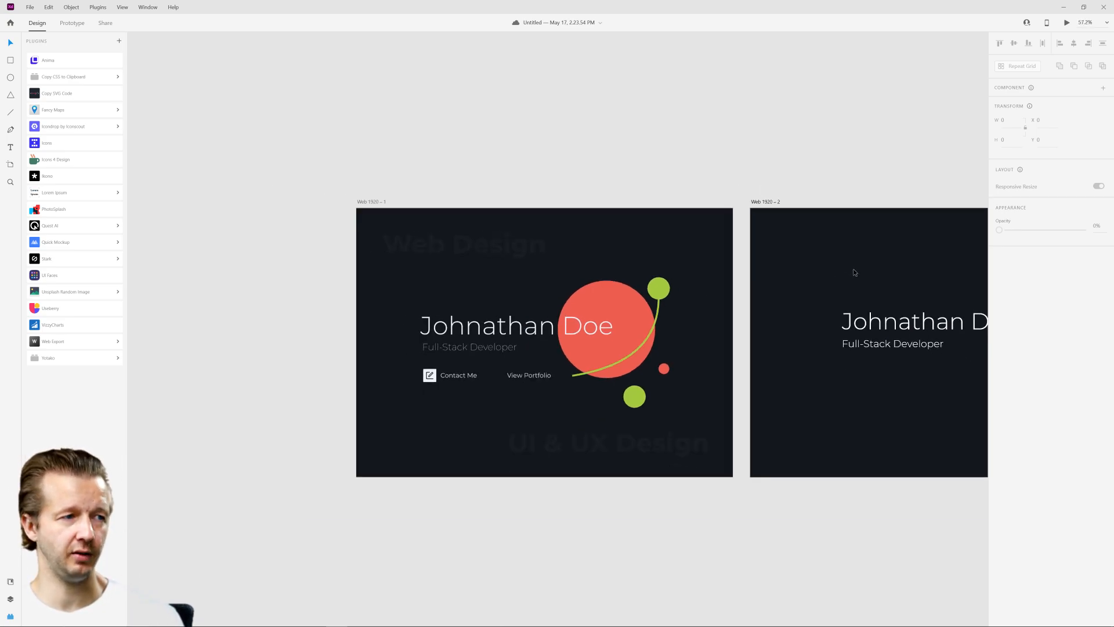
- Duplicate the name text above the heading at about X 190, Y 244 and change the copy to "UI & UX DESIGN"
drag(854, 273, 634, 278)
click(643, 328)
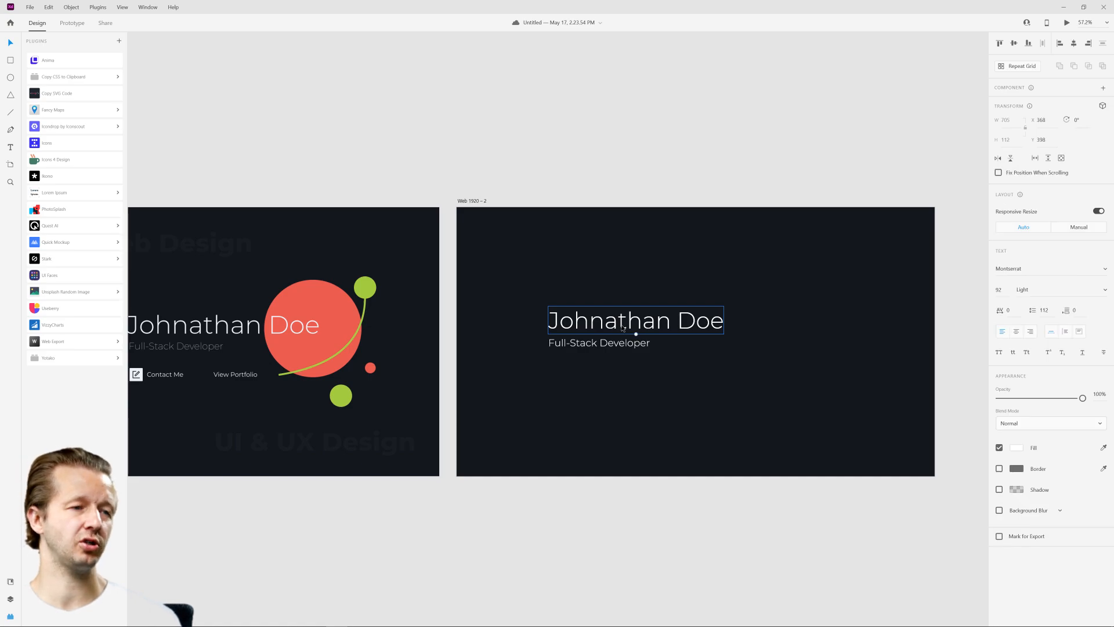
alt+drag(615, 324, 569, 284)
key(ctrl+a)
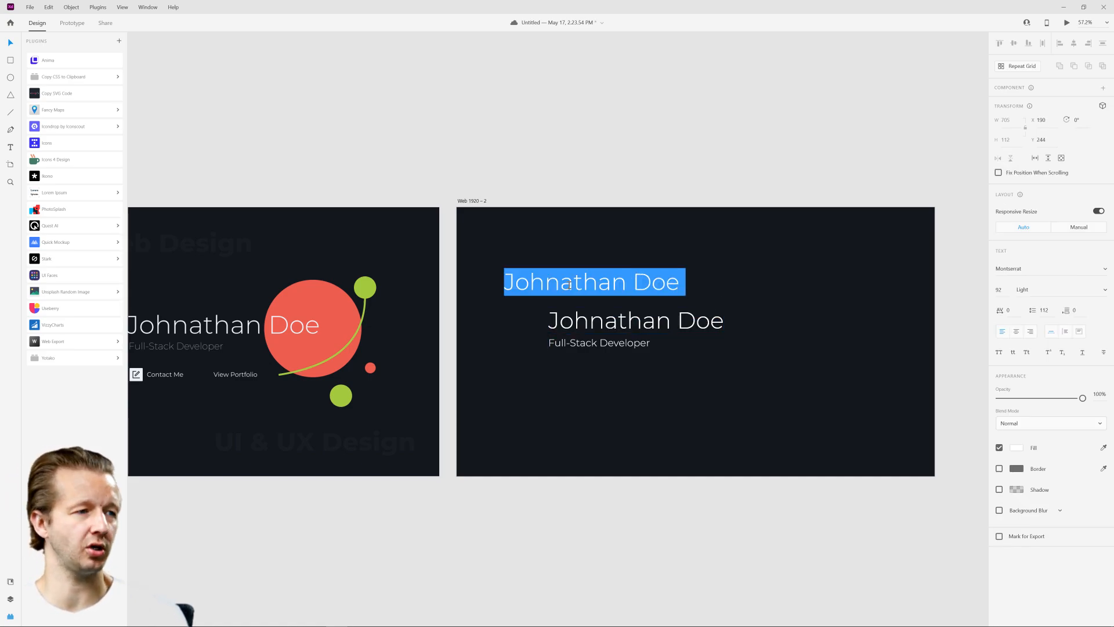
text(UI)
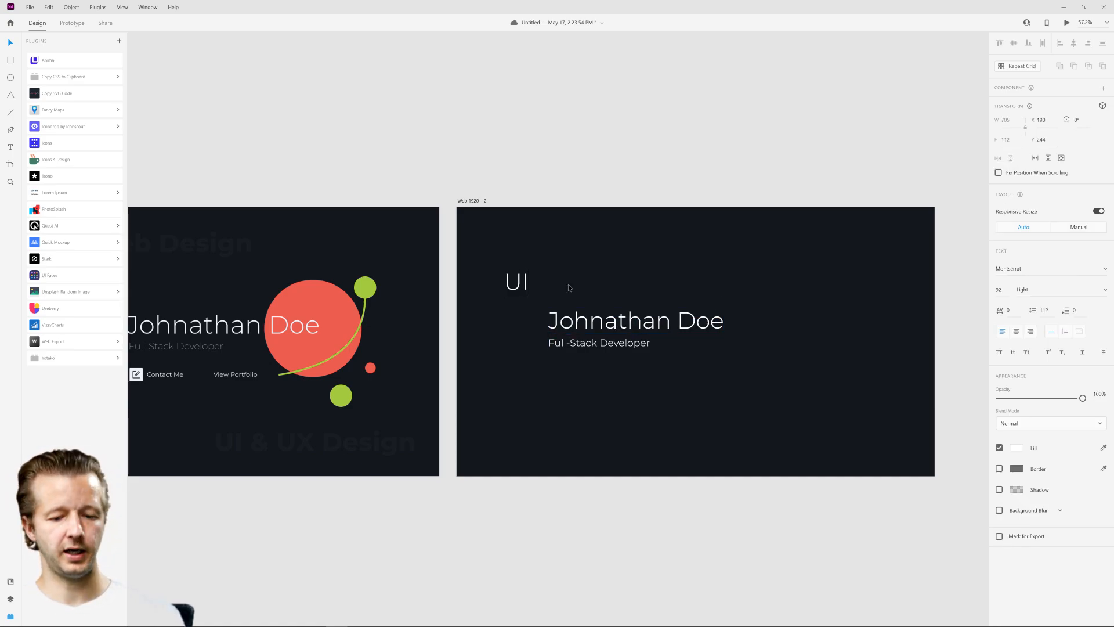
text( & UX)
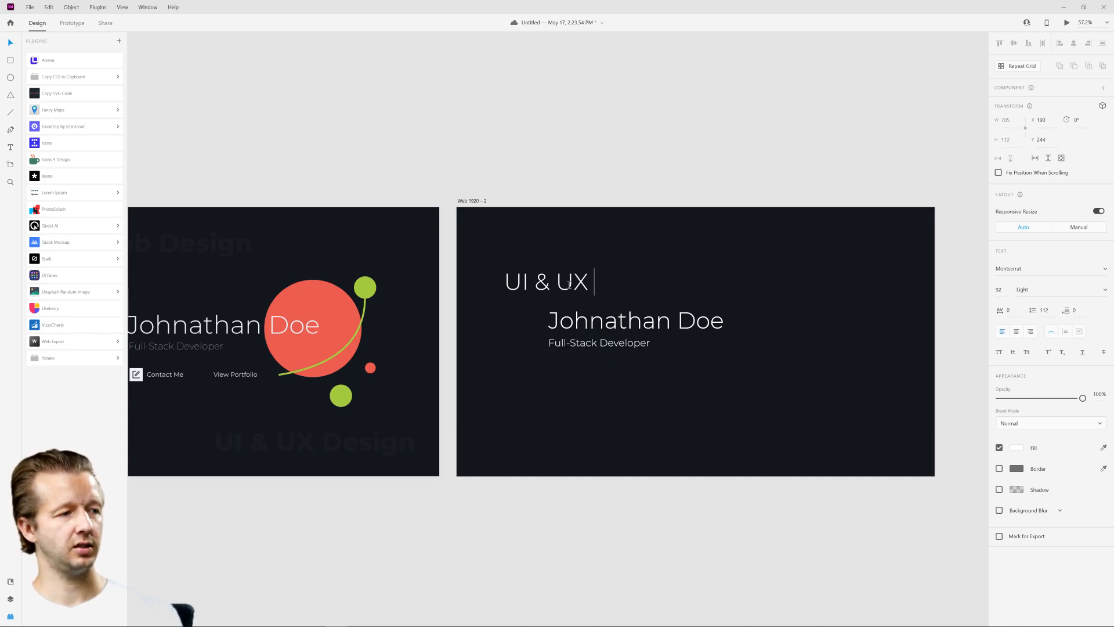
text( DESIGN)
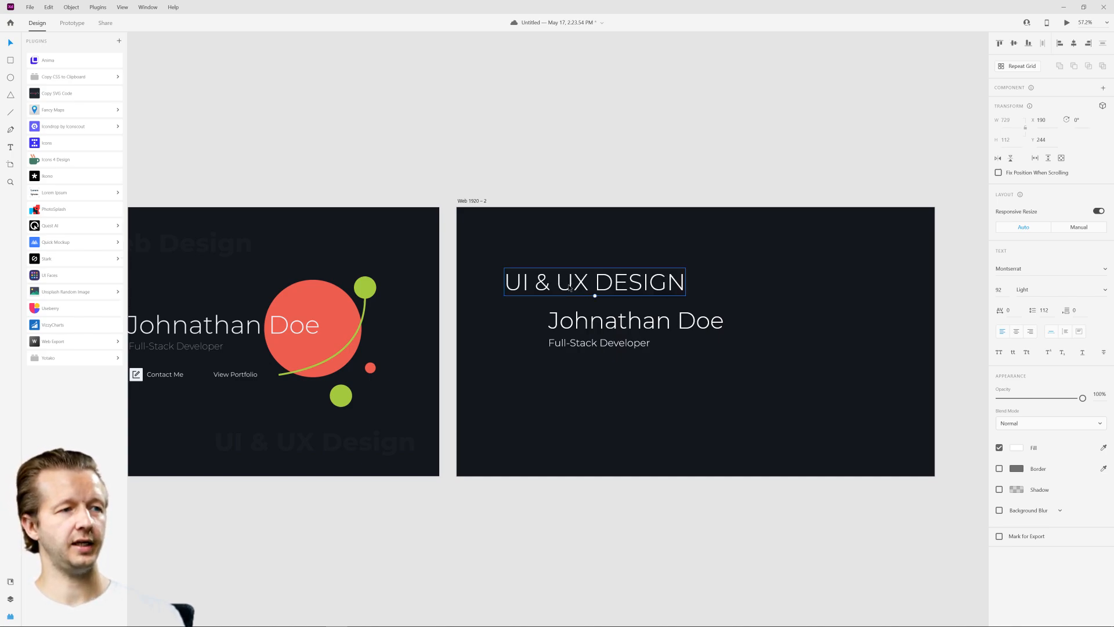
- Set the "UI & UX DESIGN" text's weight to Black and its opacity to 7%
click(1104, 273)
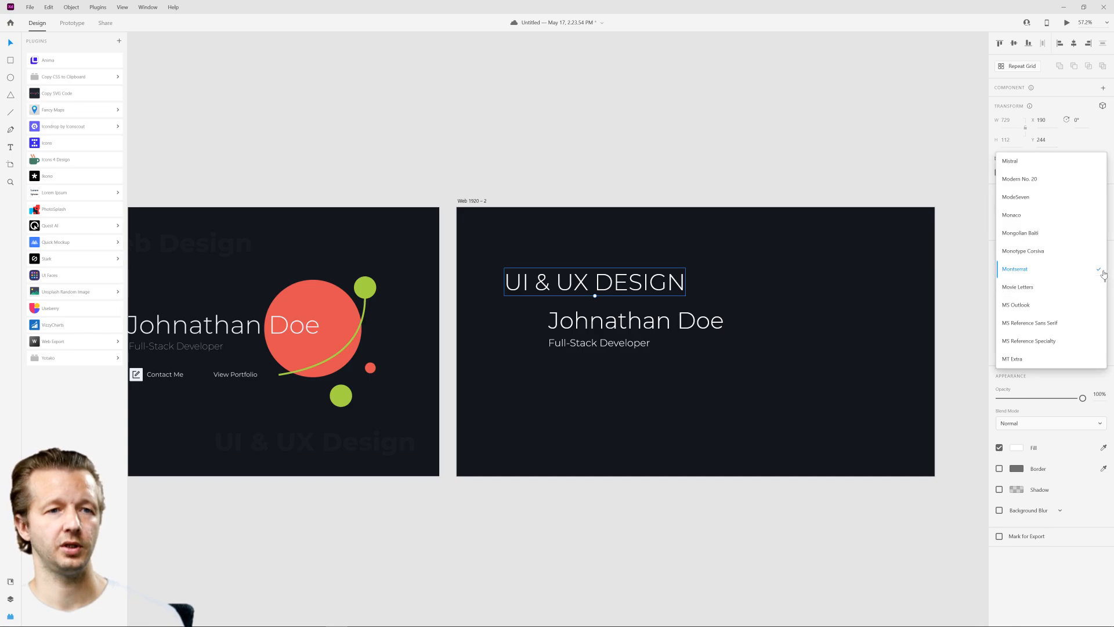
scroll(1085, 332, down, 3)
click(1048, 401)
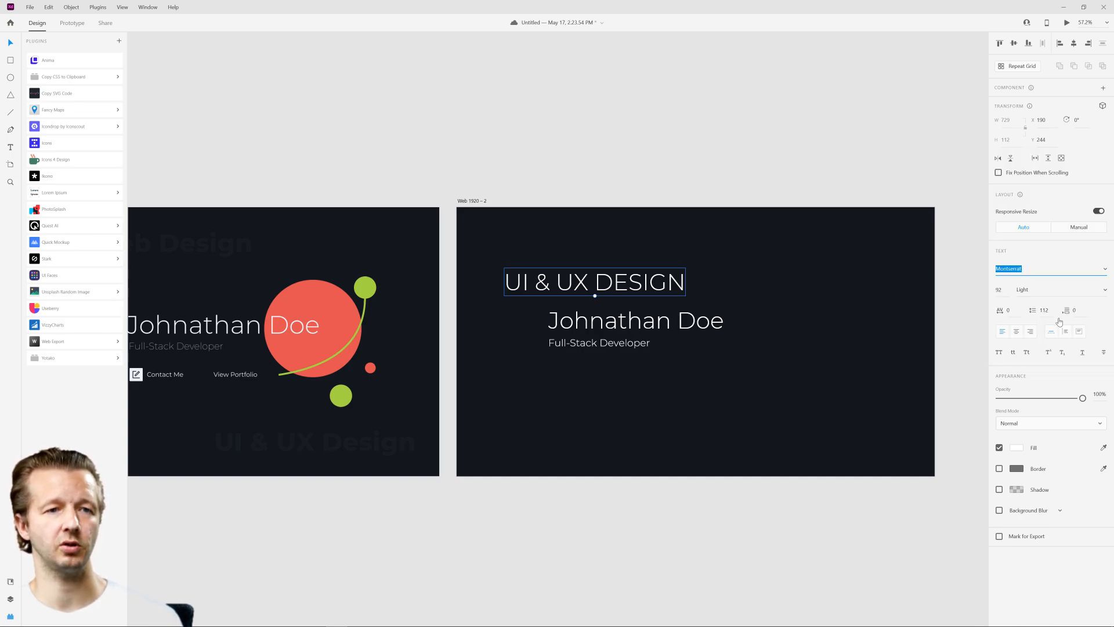
click(1102, 291)
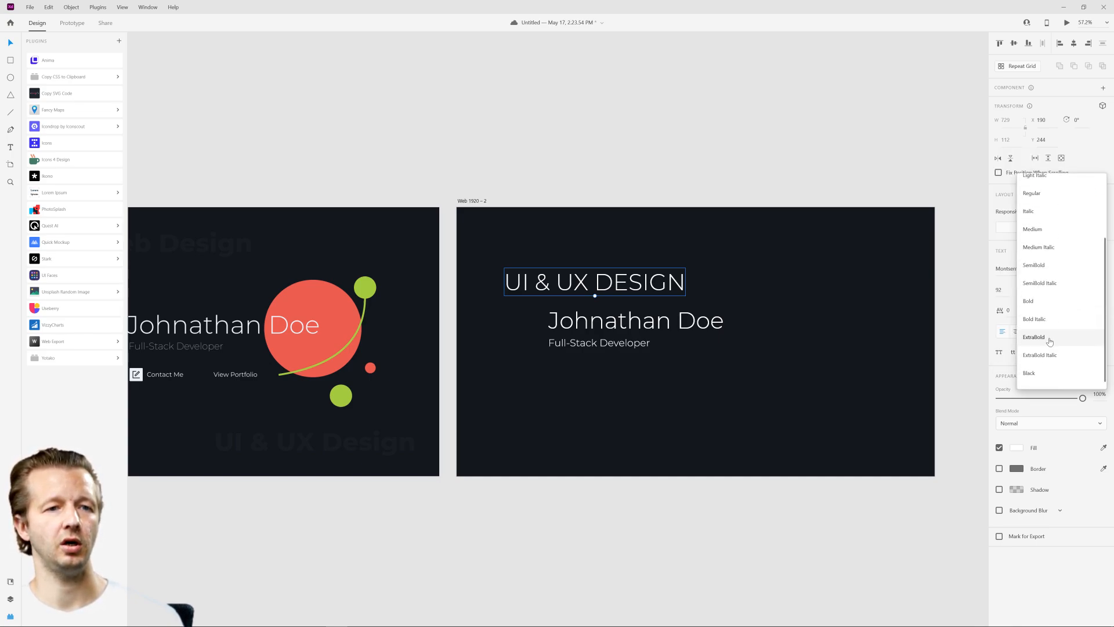
click(1041, 373)
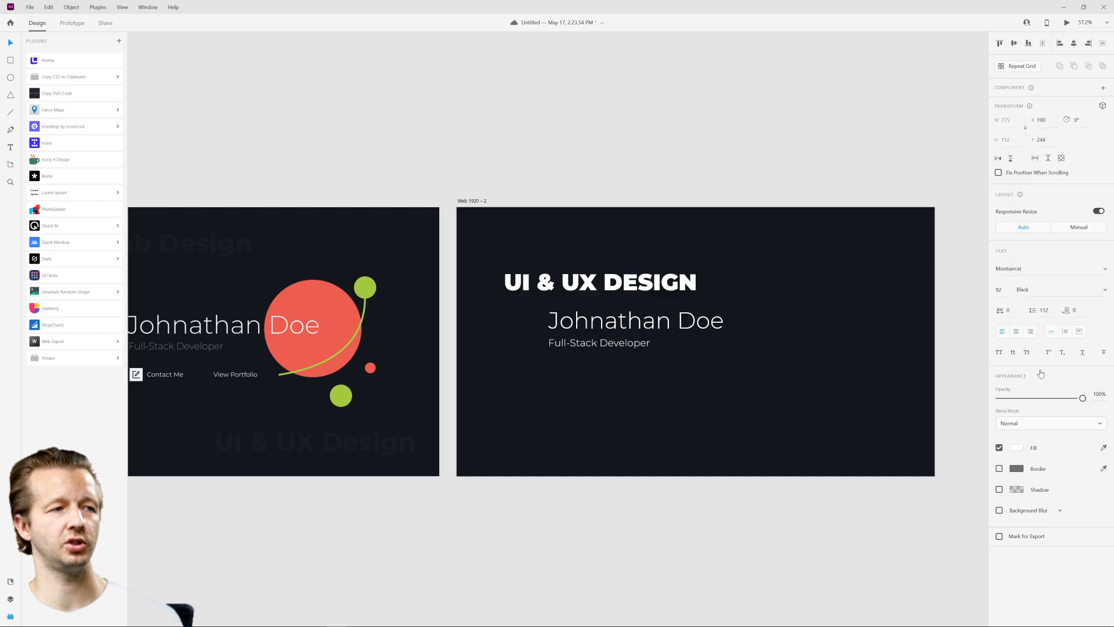
click(1105, 293)
click(1096, 308)
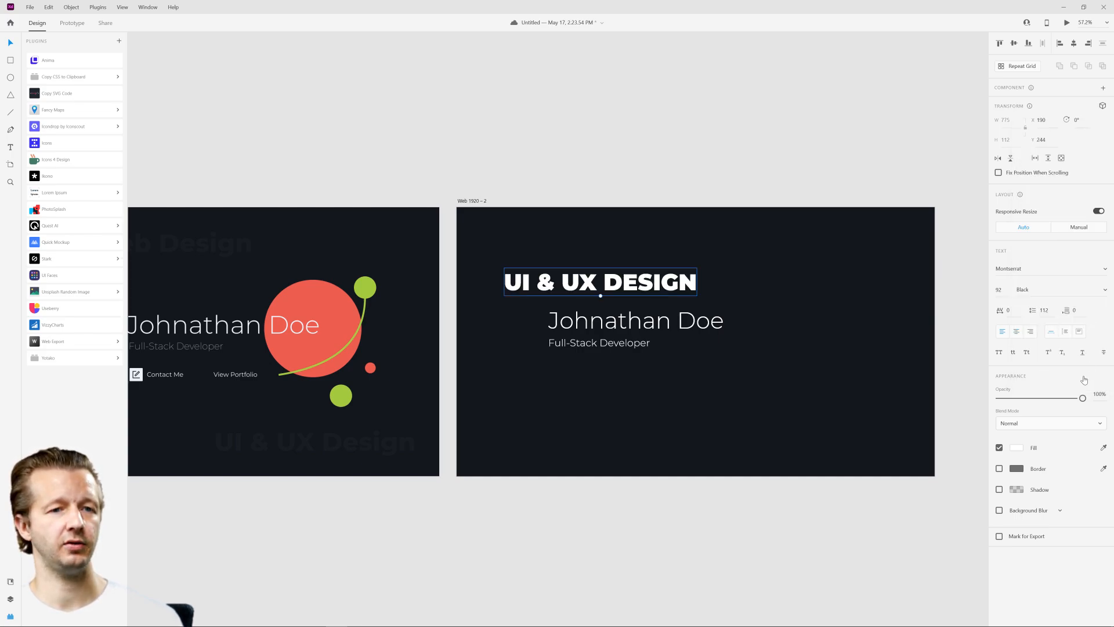
drag(1083, 398, 1007, 400)
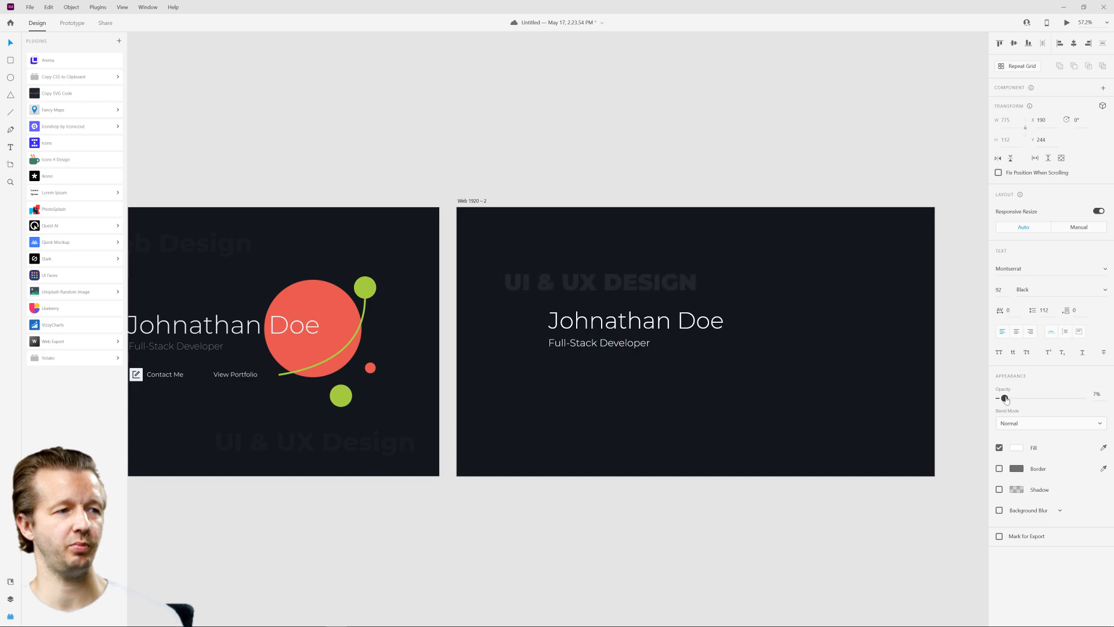
- Enlarge the "UI & UX DESIGN" text to font size 370 and move it behind the name to about X 113, Y 155
drag(1001, 289, 950, 3)
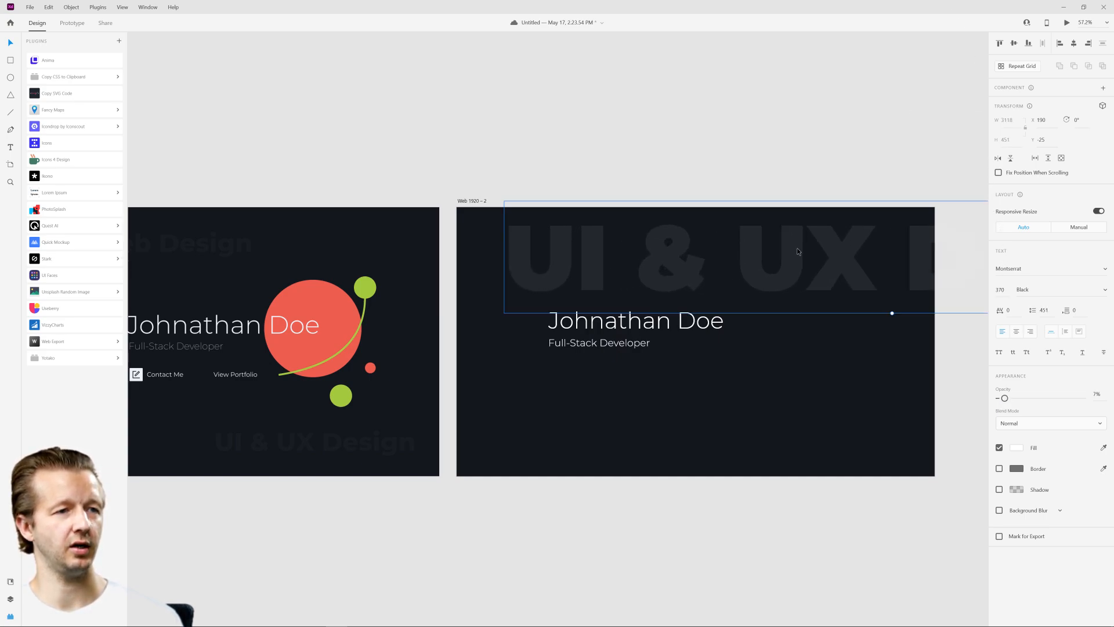
drag(798, 252, 777, 293)
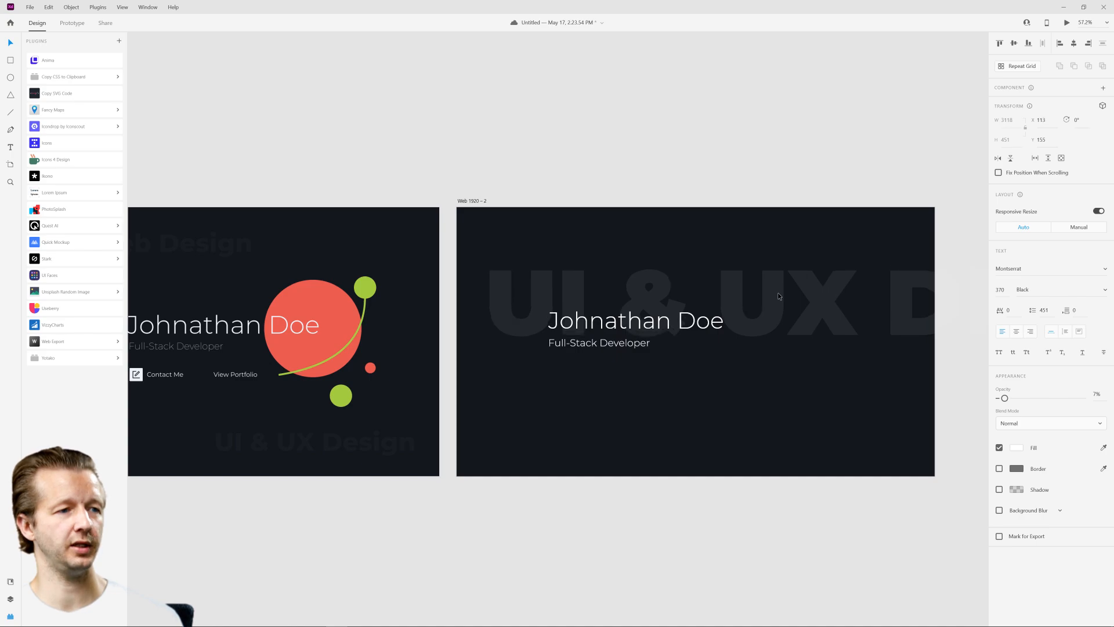
click(667, 149)
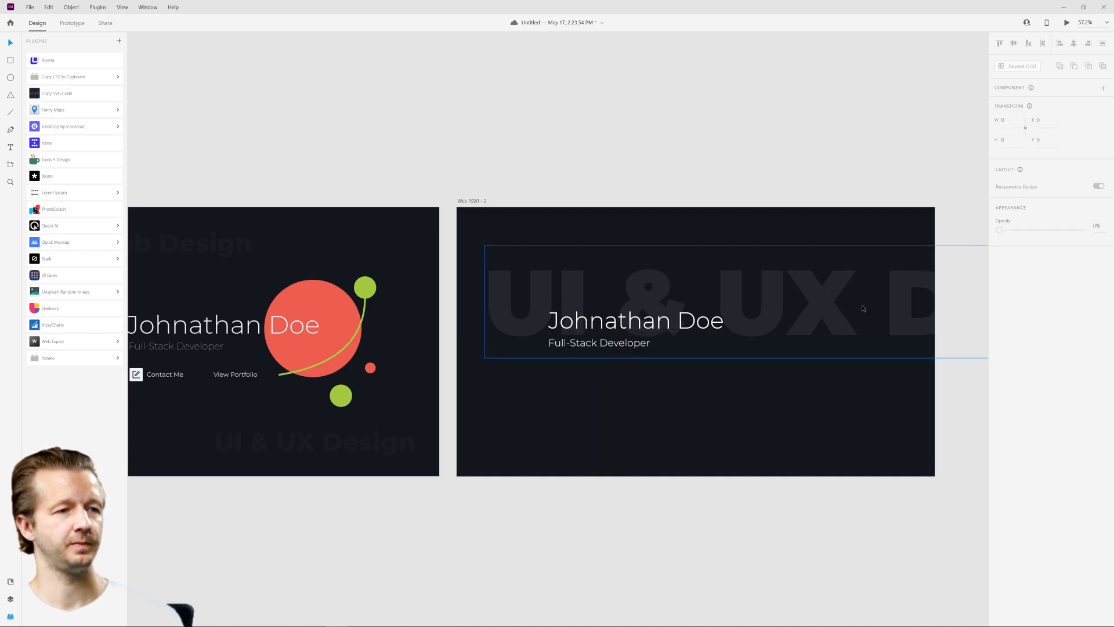
- Reduce the "UI & UX DESIGN" background text to font size 323
click(841, 304)
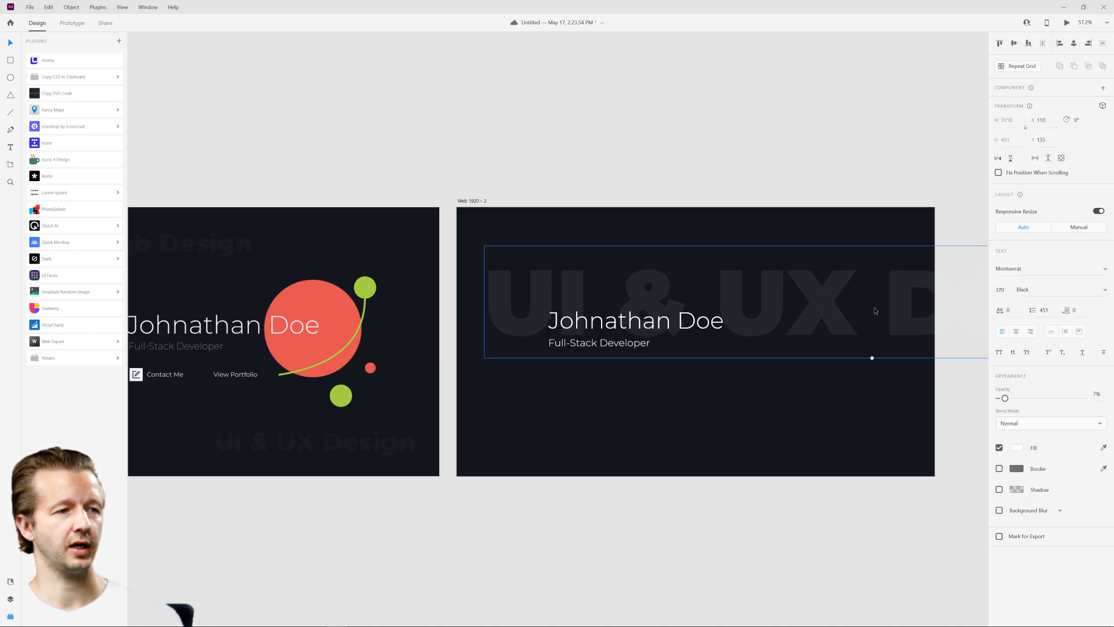
click(1001, 290)
text(355)
key(Return)
key(Down)
key(Down)
key(Down)
key(Down)
key(Down)
key(Down)
key(Down)
key(Down)
key(Down)
key(Down)
key(Down)
key(Down)
key(Down)
key(Down)
key(Down)
key(Down)
key(Down)
key(Down)
key(Down)
key(Down)
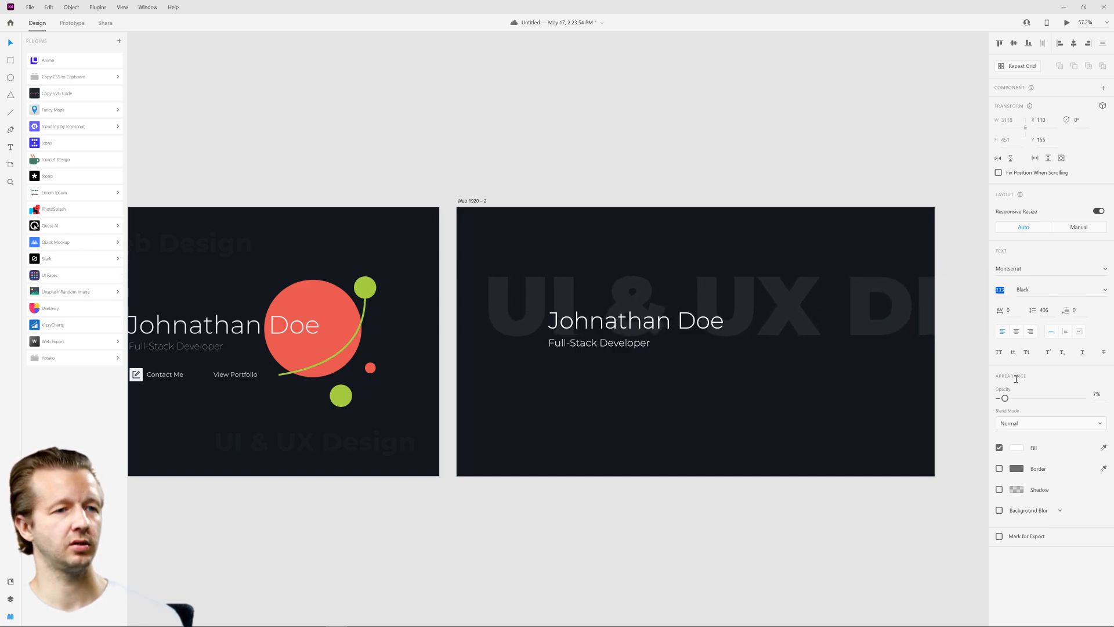
key(Up)
key(Up)
key(Up)
key(Up)
key(Return)
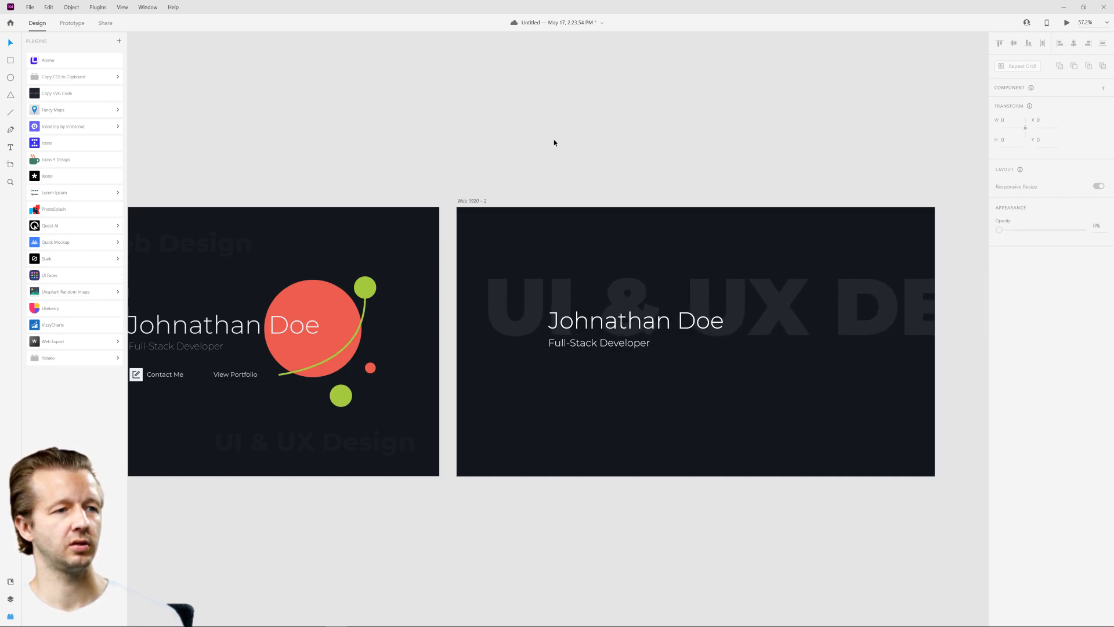
- Duplicate the "UI & UX DESIGN" text below itself at about X 110, Y 498 and change the copy to "WEB DESIGN"
drag(796, 299, 781, 374)
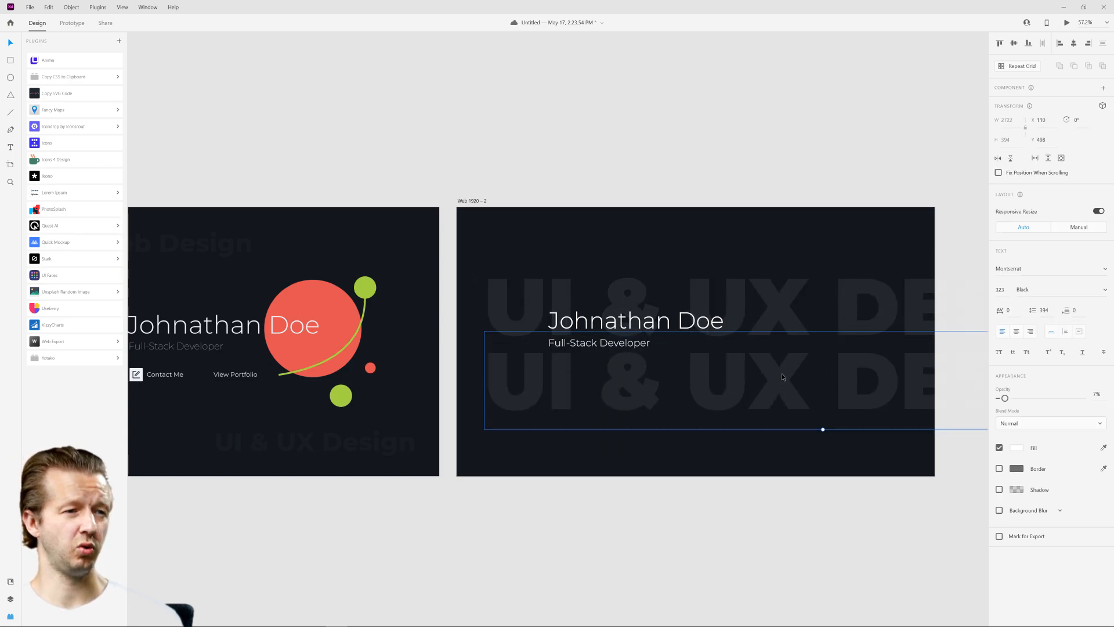
double_click(782, 373)
key(ctrl+a)
text(WEB DESIGN)
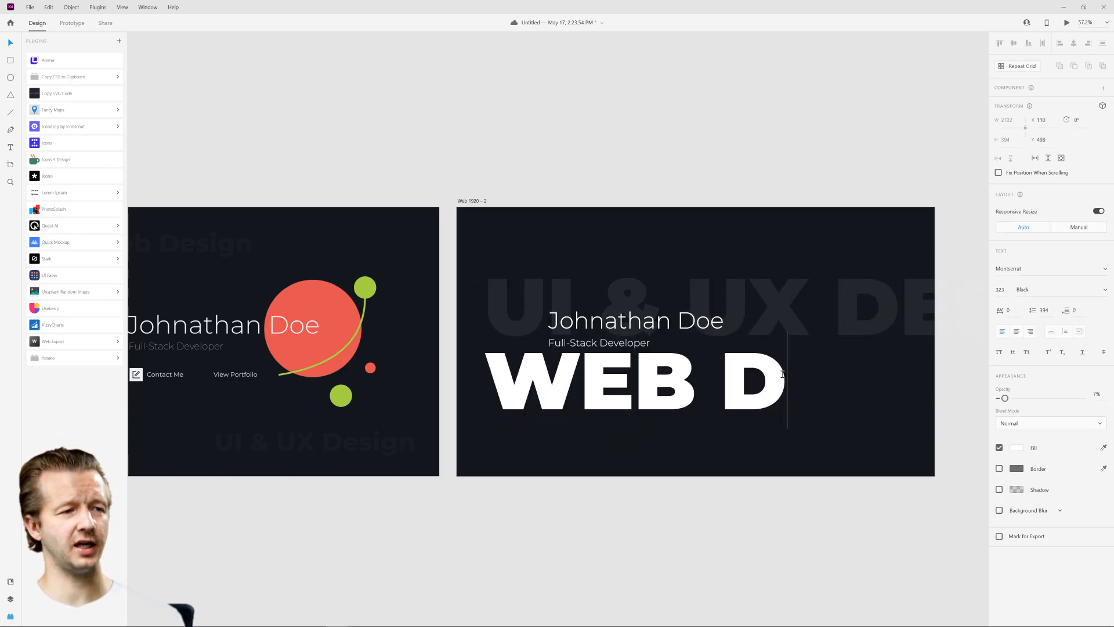
key(Escape)
click(668, 187)
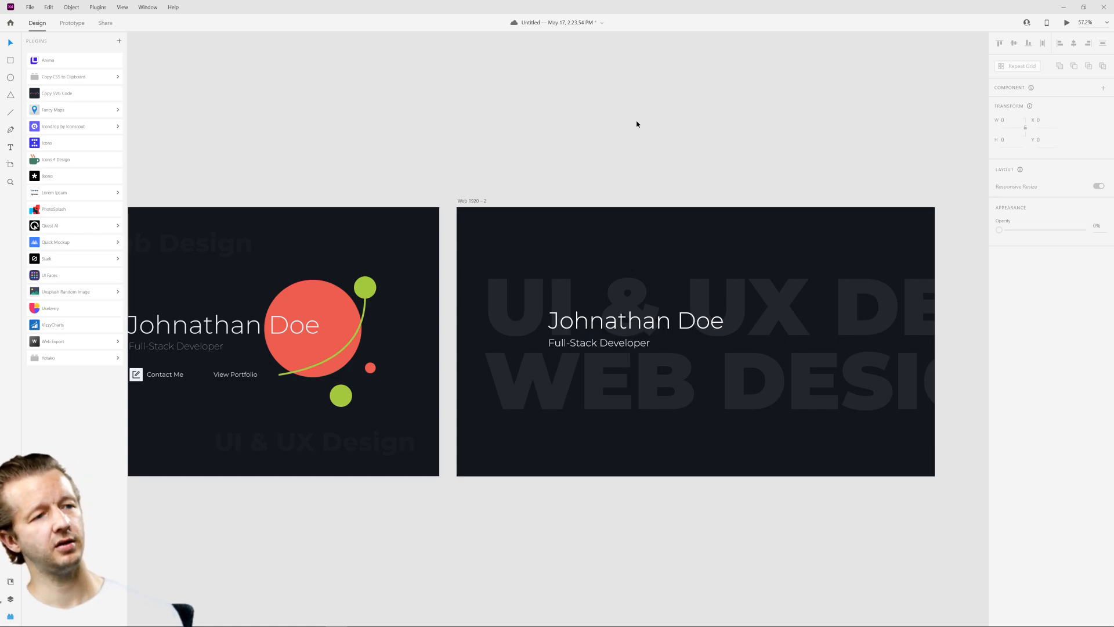
- Move the "WEB DESIGN" text up closer to the line above, to about X 110, Y 435
click(807, 382)
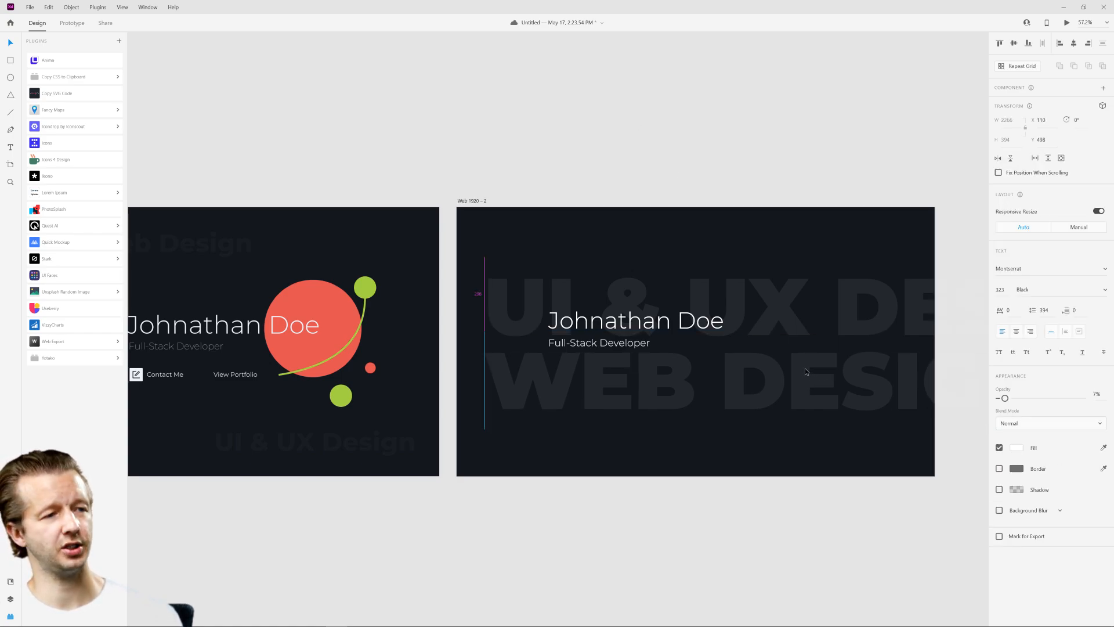
drag(806, 368, 785, 375)
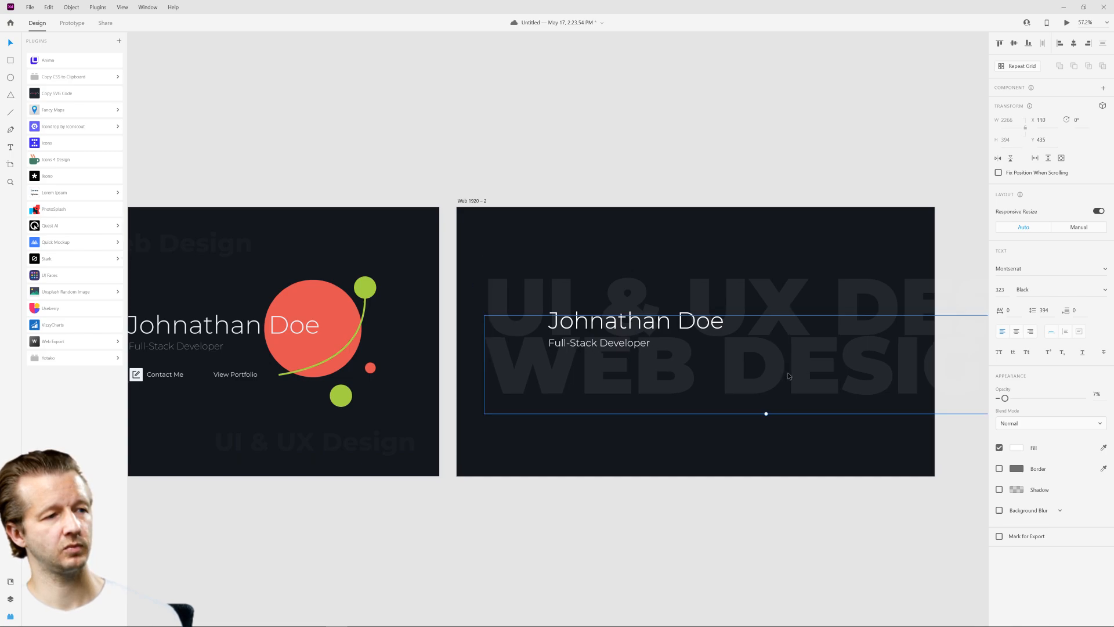
click(664, 146)
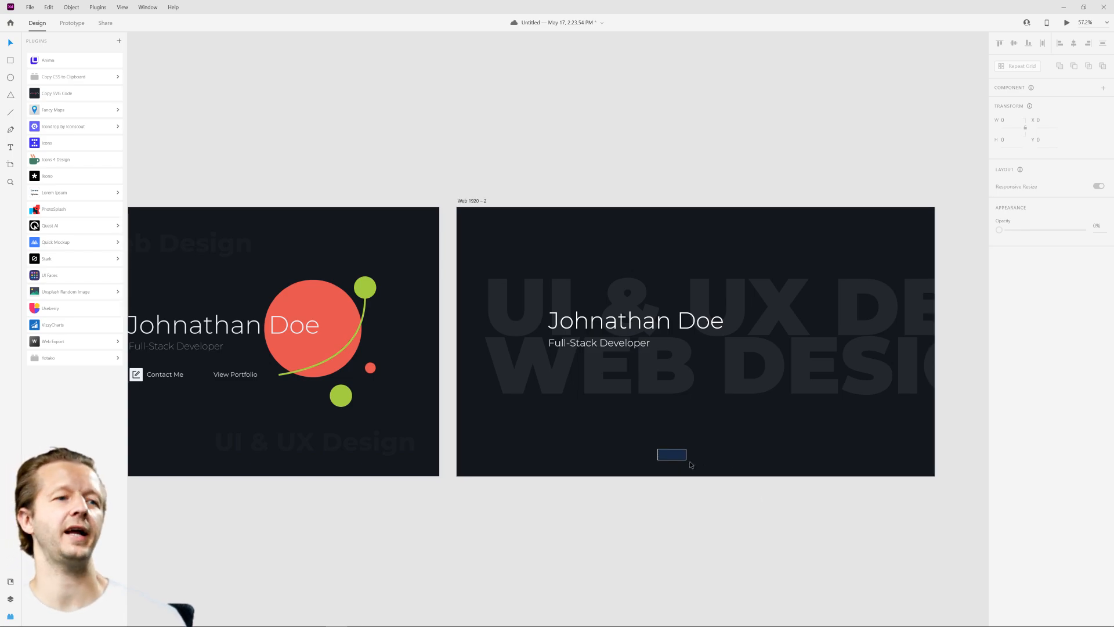
- Compare with the reference artboard's faint text and lower the opacity of both large background texts to 4%
click(824, 353)
scroll(816, 378, down, 3)
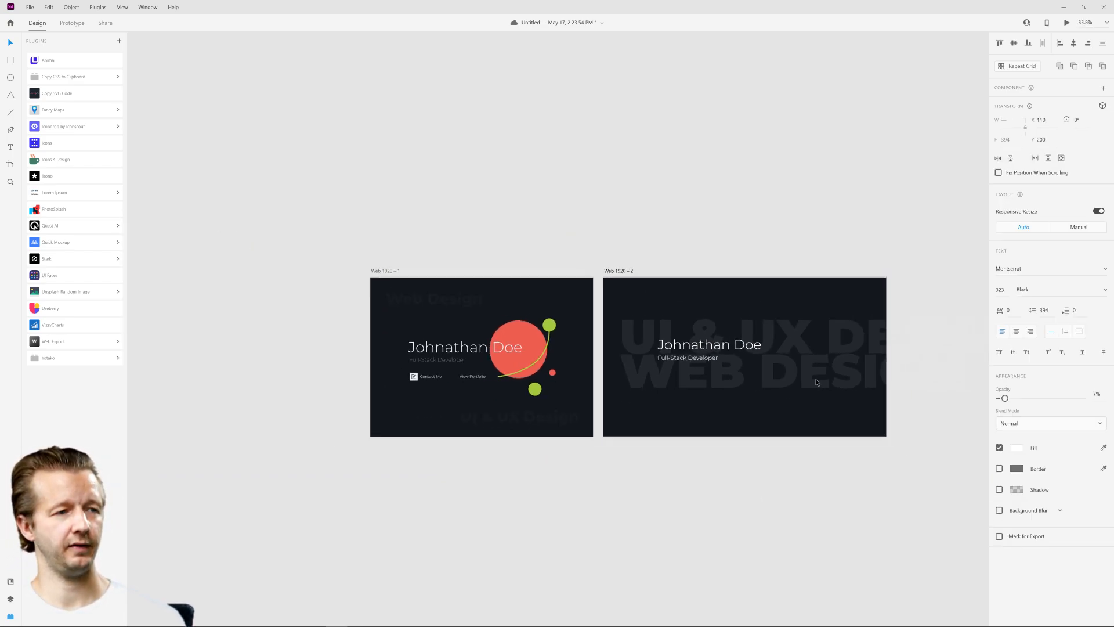
scroll(843, 374, up, 3)
scroll(766, 360, left, 2)
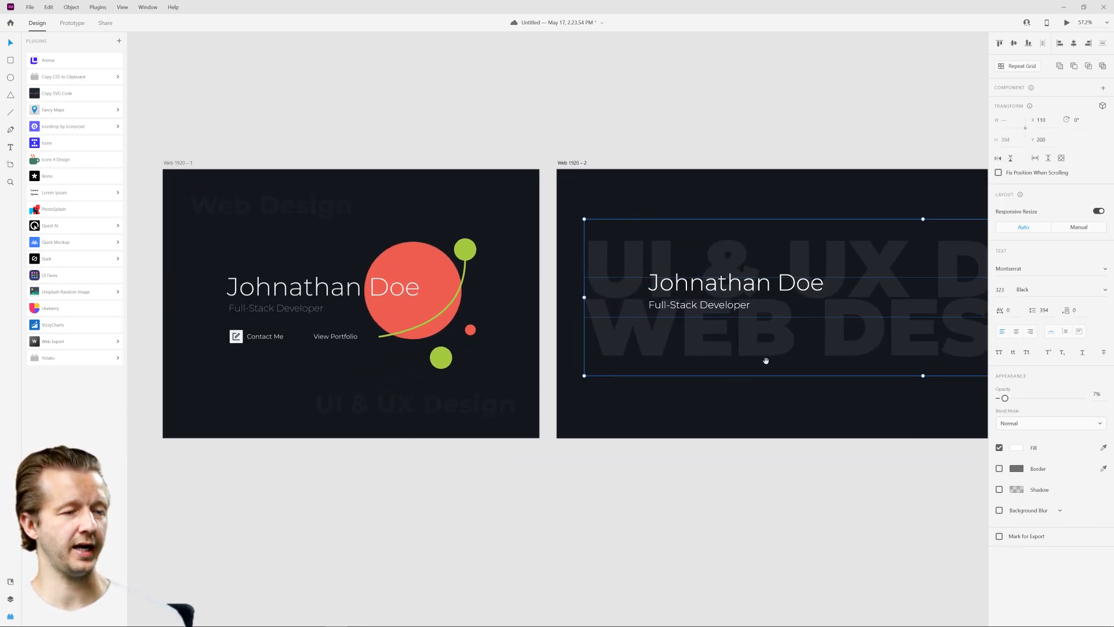
scroll(393, 411, up, 10)
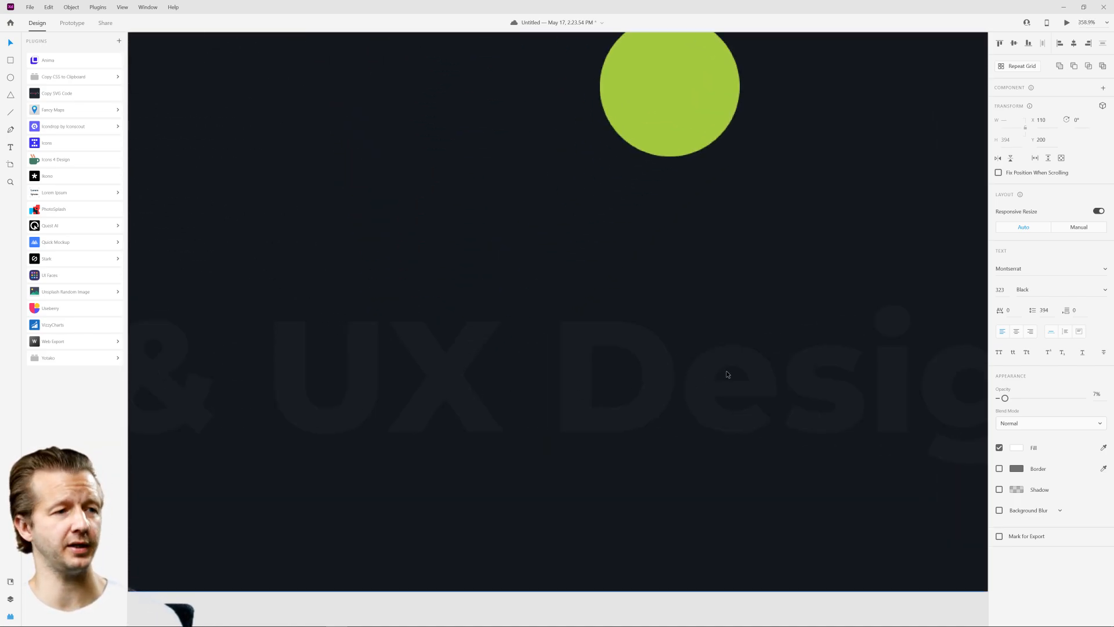
scroll(726, 374, down, 13)
scroll(582, 382, right, 2)
scroll(682, 397, up, 3)
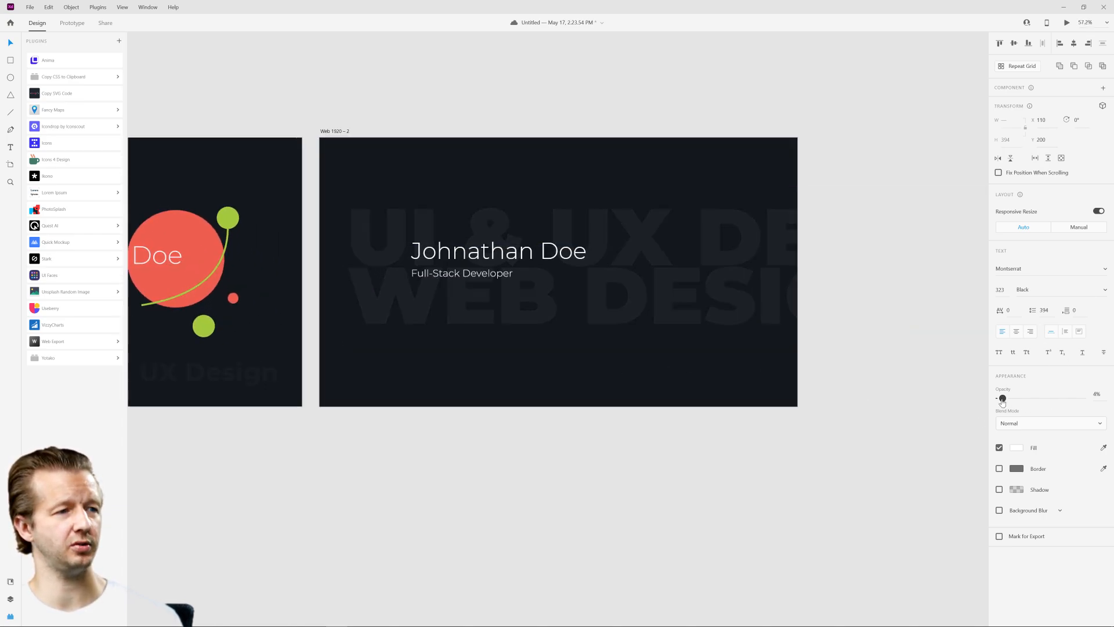
click(780, 429)
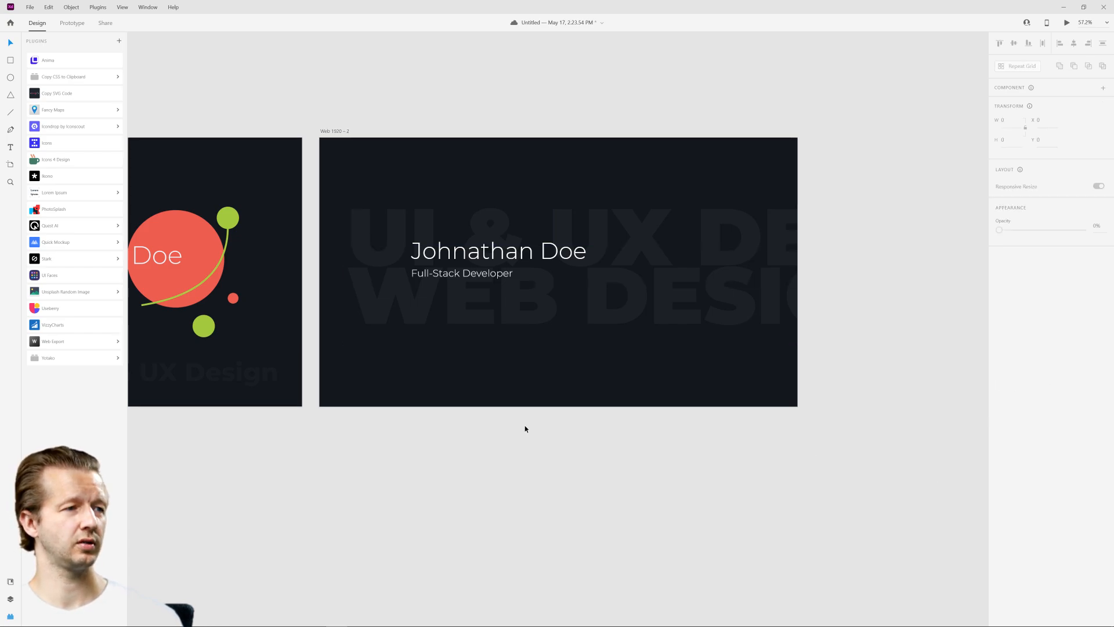
drag(525, 428, 683, 424)
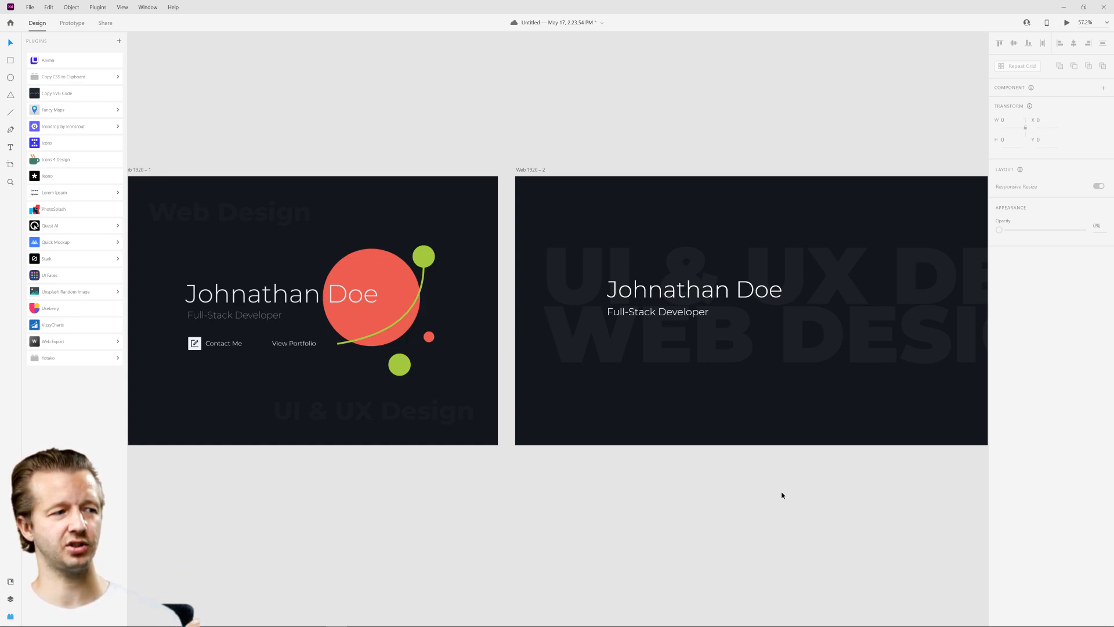
click(431, 429)
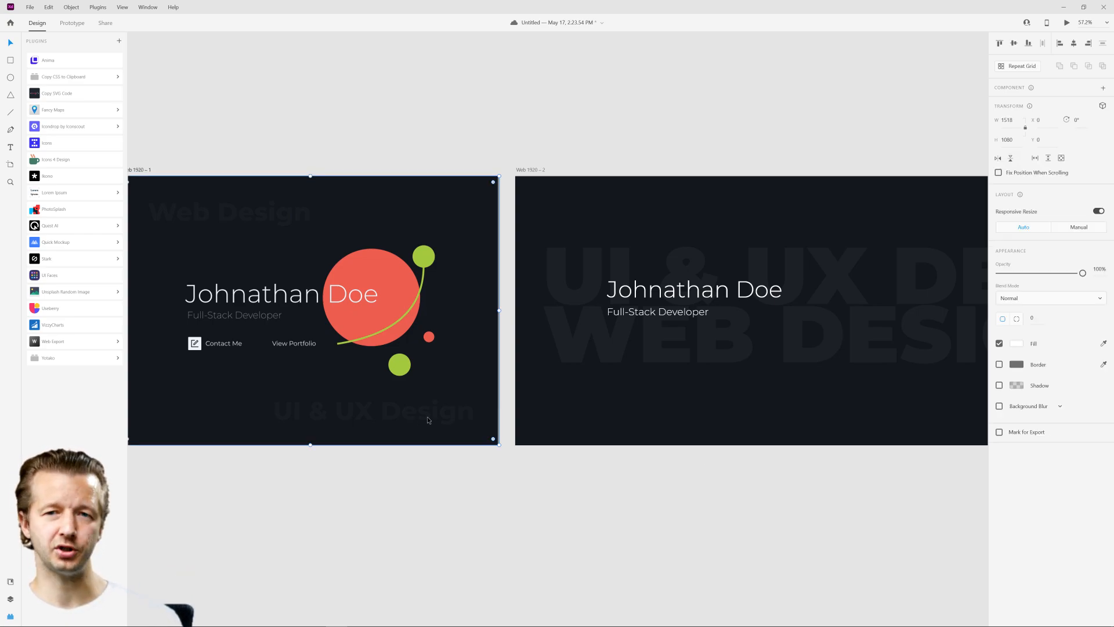
click(709, 479)
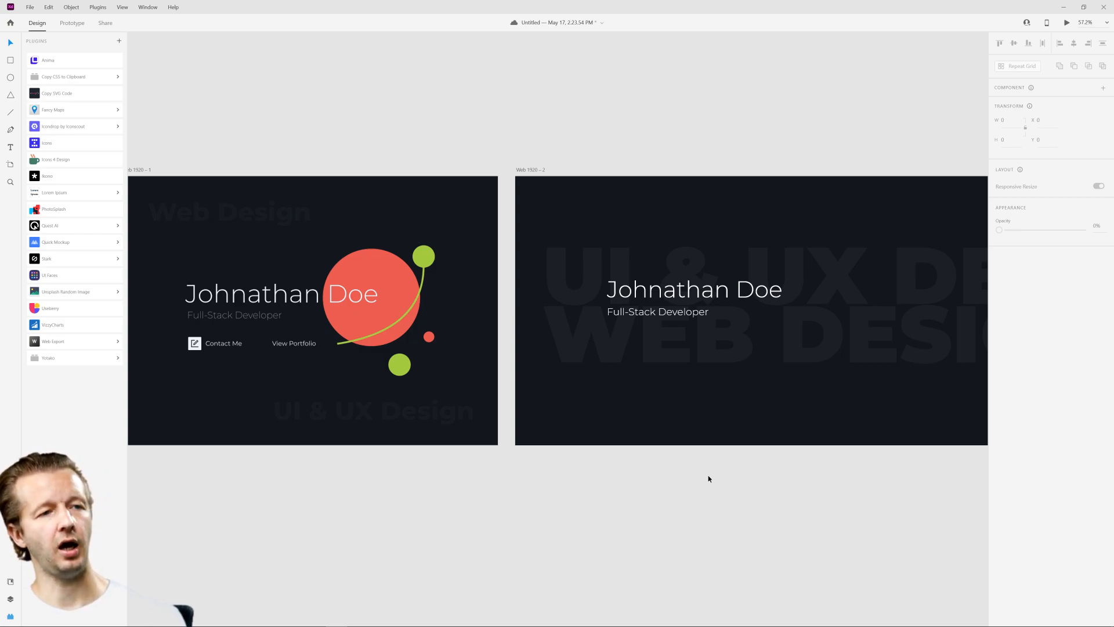
- Shift both large background texts left past the artboard's edge to about X -62, keeping Y 200
click(869, 355)
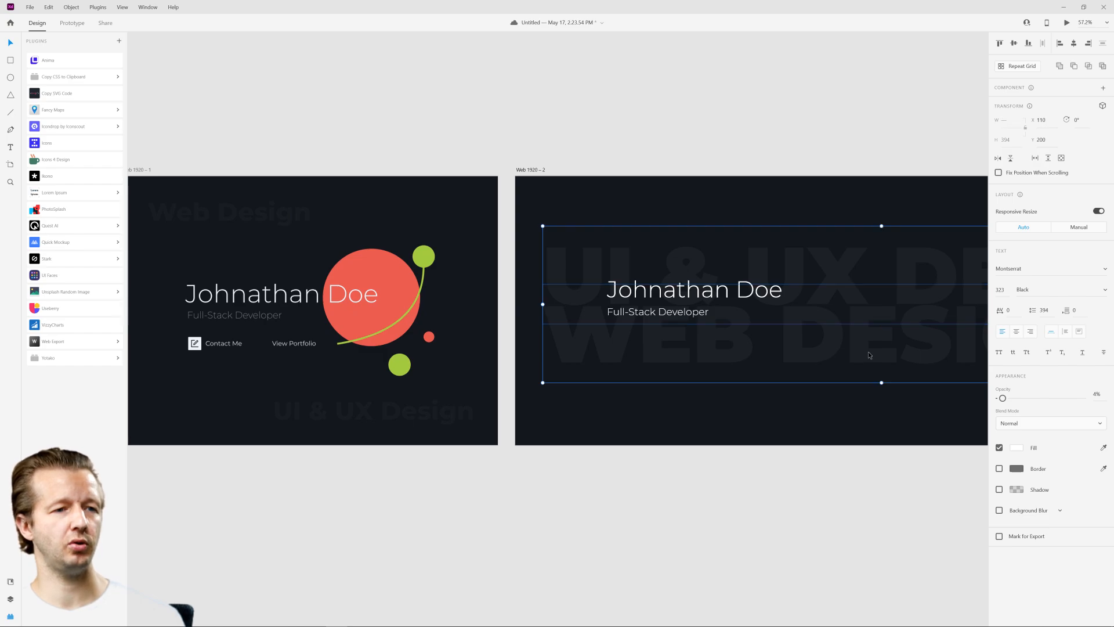
drag(869, 355, 827, 355)
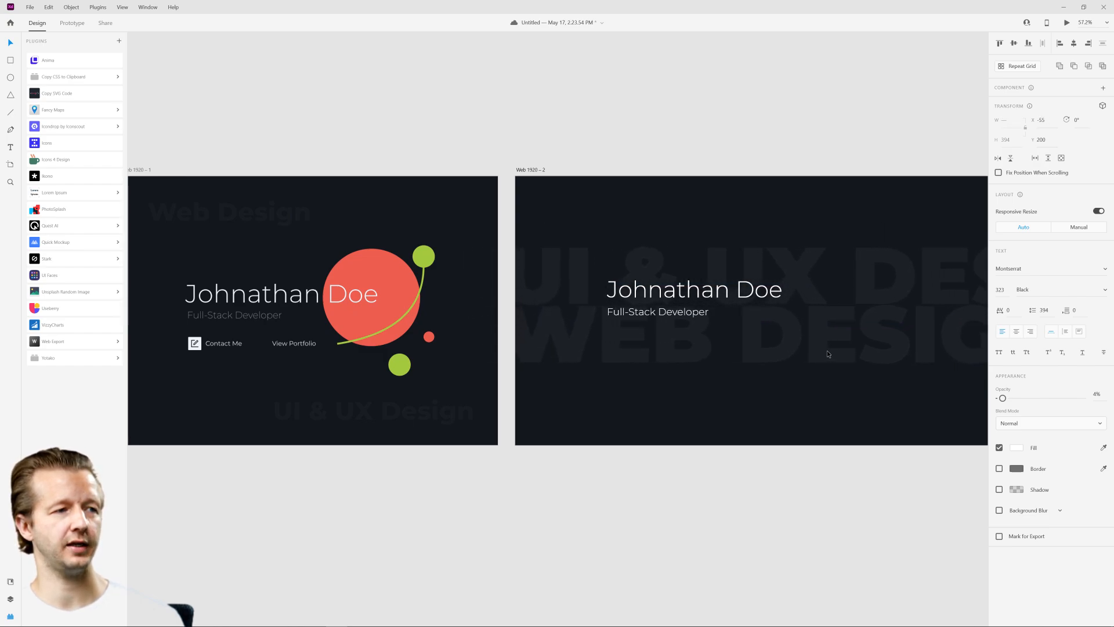
click(818, 467)
scroll(765, 491, right, 2)
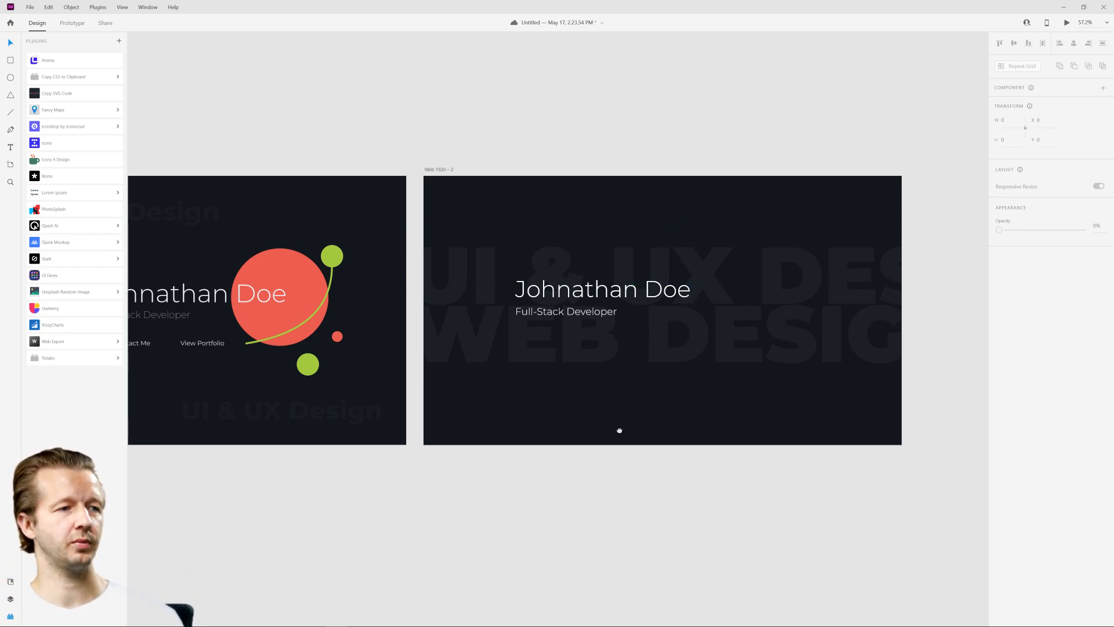
drag(619, 430, 772, 423)
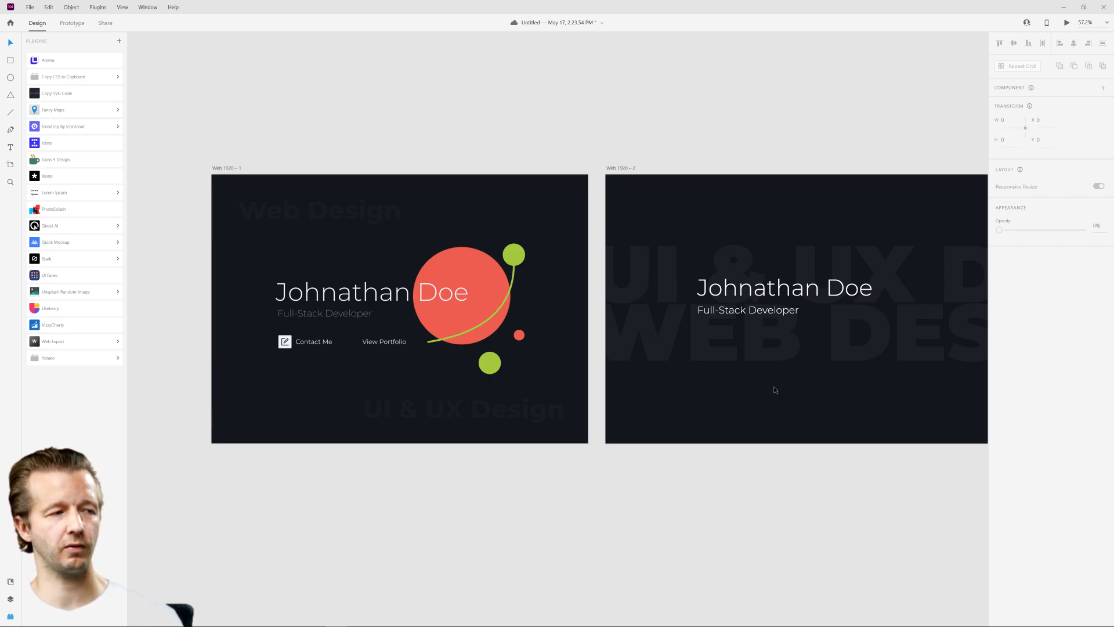
drag(772, 385, 678, 375)
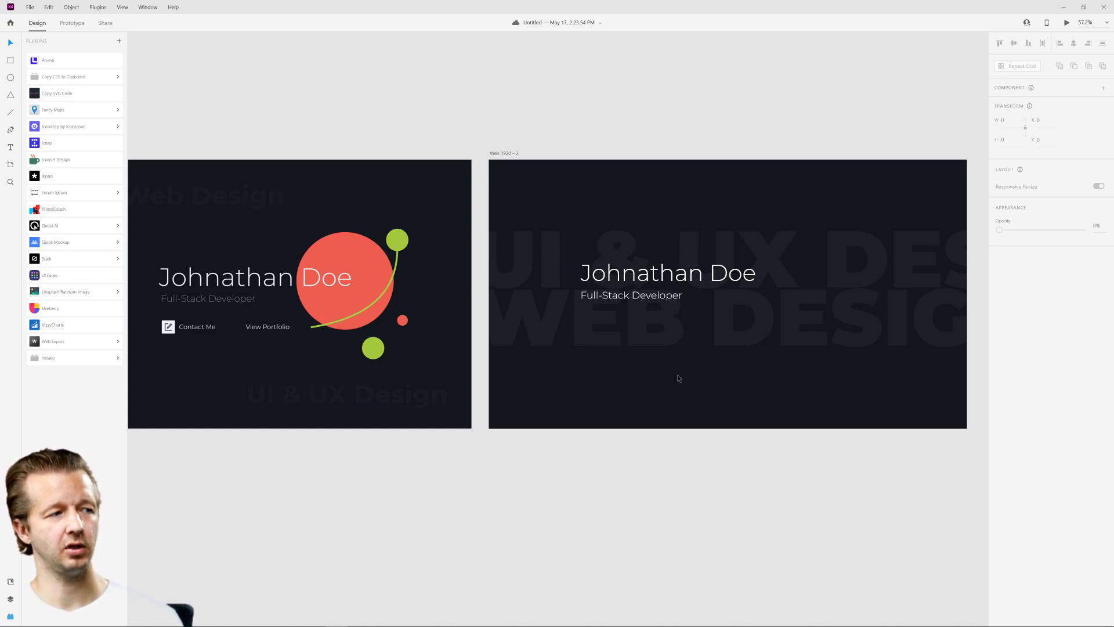
drag(677, 378, 755, 371)
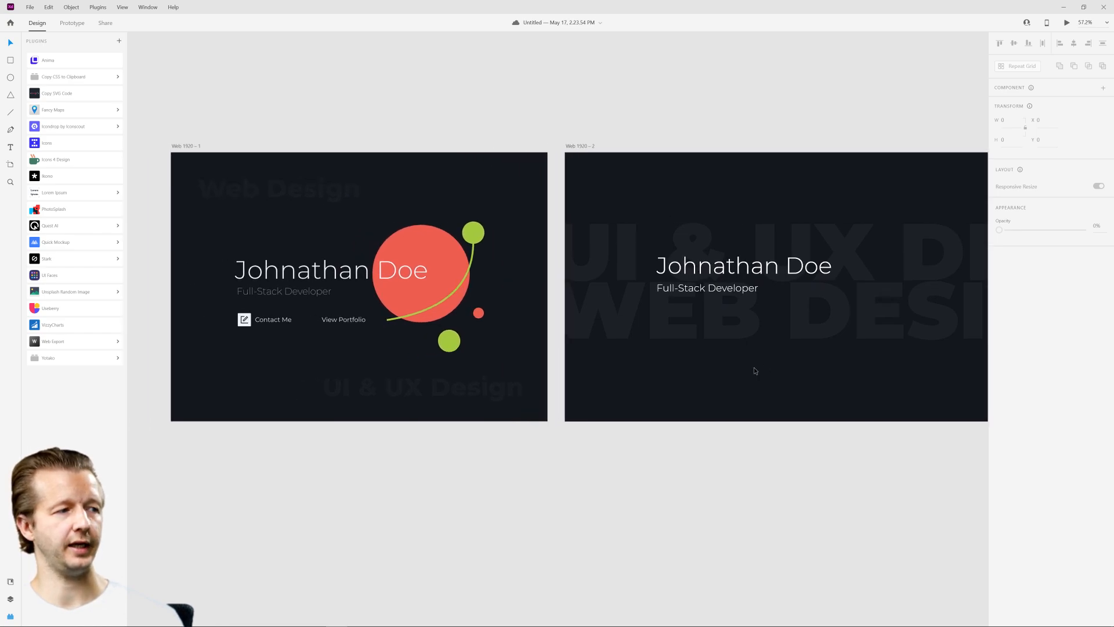
- Lock the "UI & UX DESIGN" and "WEB DESIGN" background text layers
scroll(793, 350, up, 4)
drag(684, 316, 580, 443)
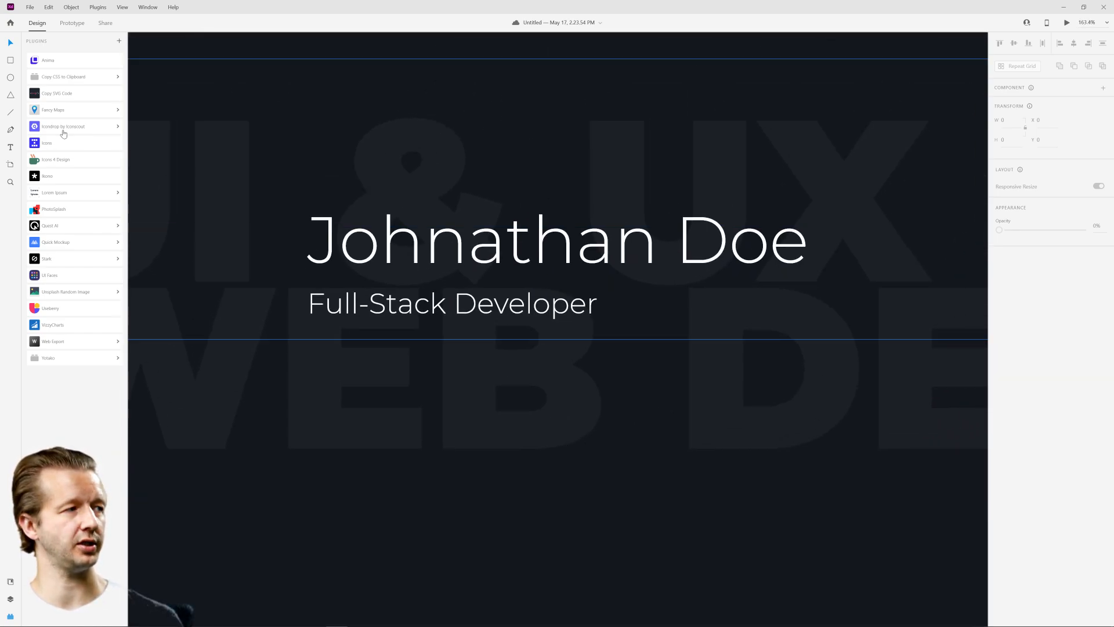
key(t)
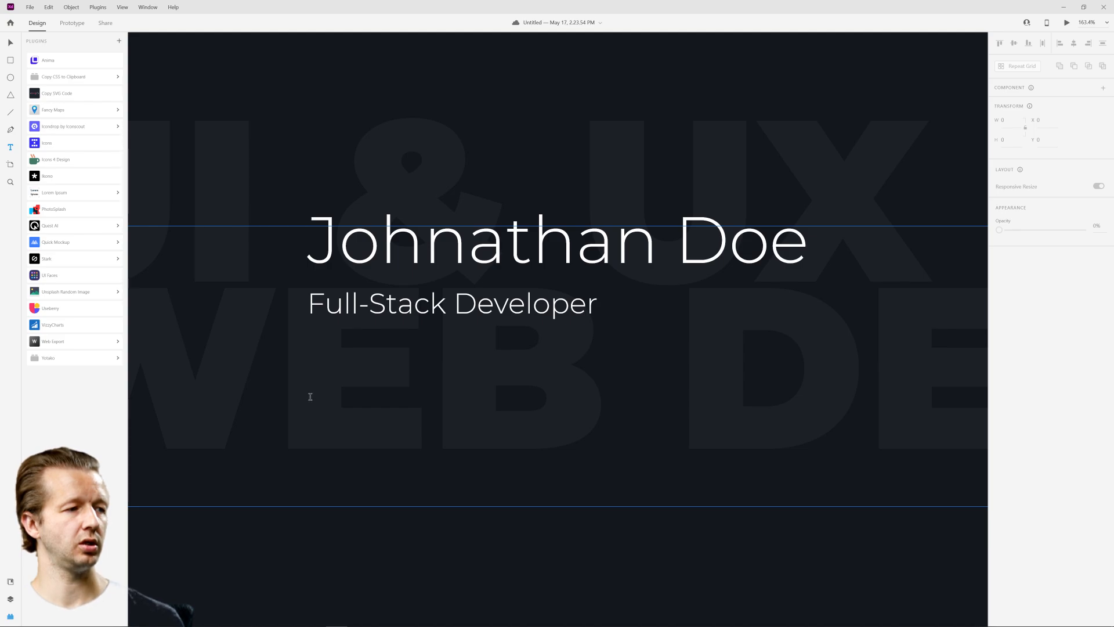
click(225, 249)
key(Escape)
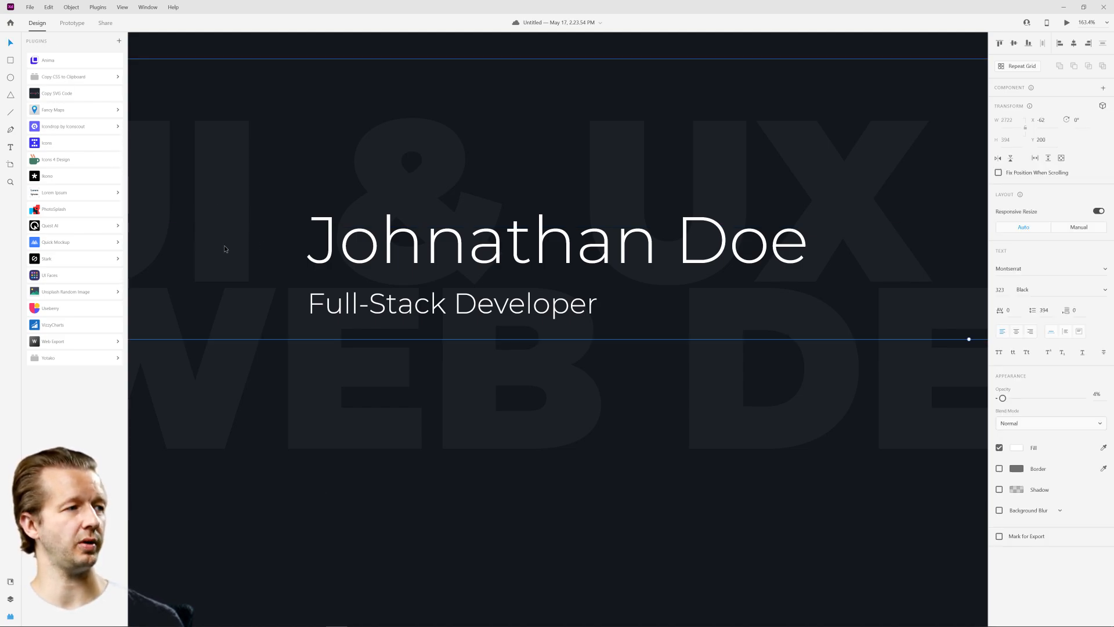
shift+click(226, 395)
click(10, 599)
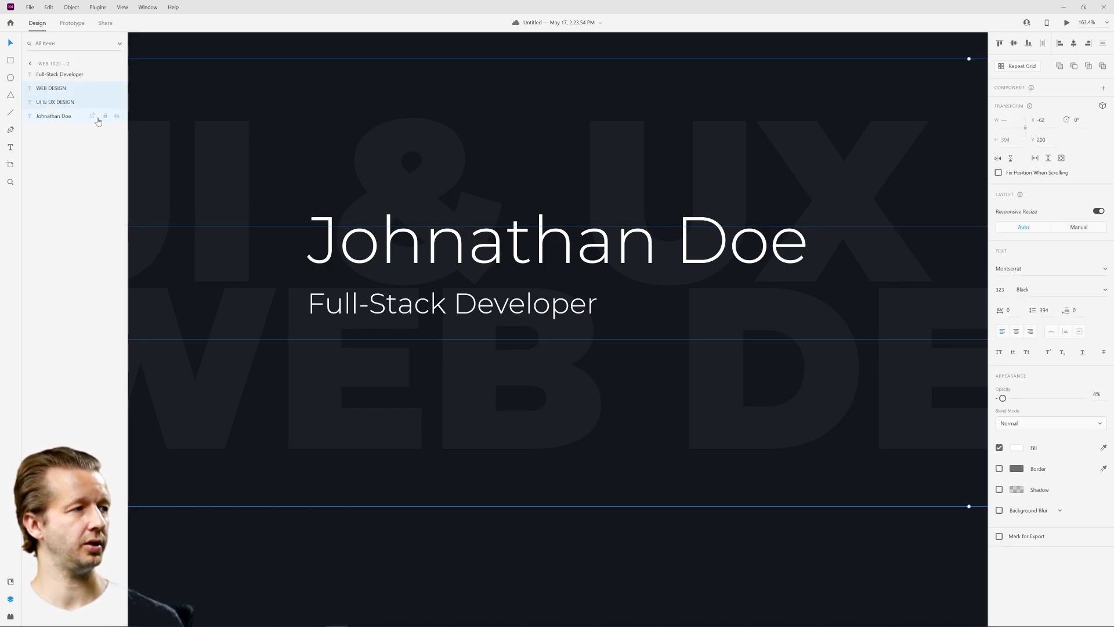
click(104, 89)
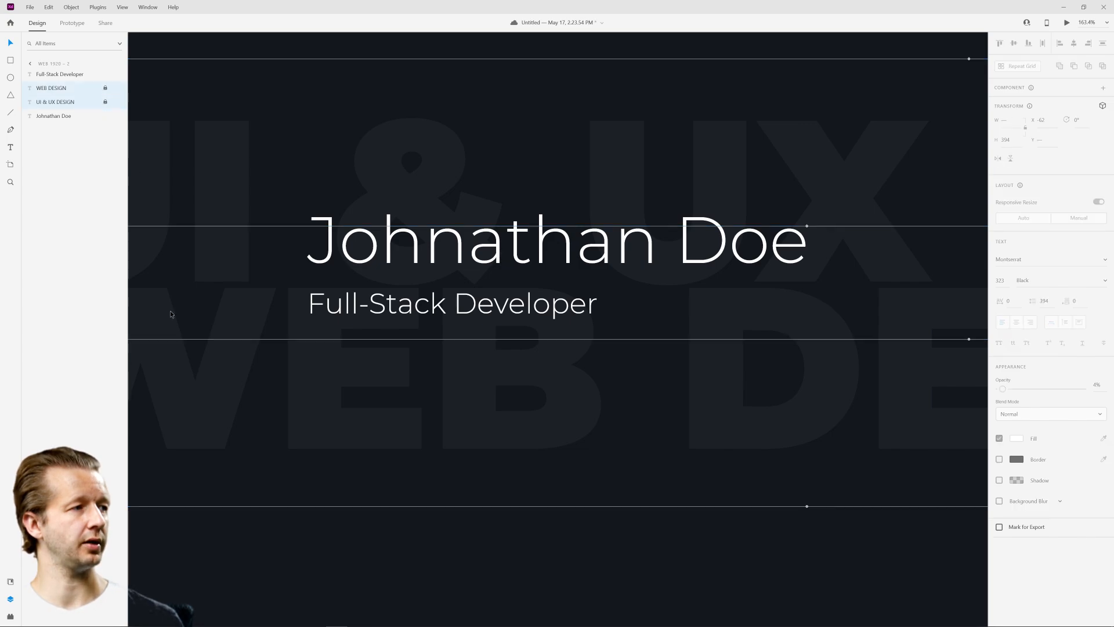
click(46, 129)
- Duplicate the "Full-Stack Developer" text below it at about X 361, Y 673 and change the copy to "View Portfolio"
click(450, 313)
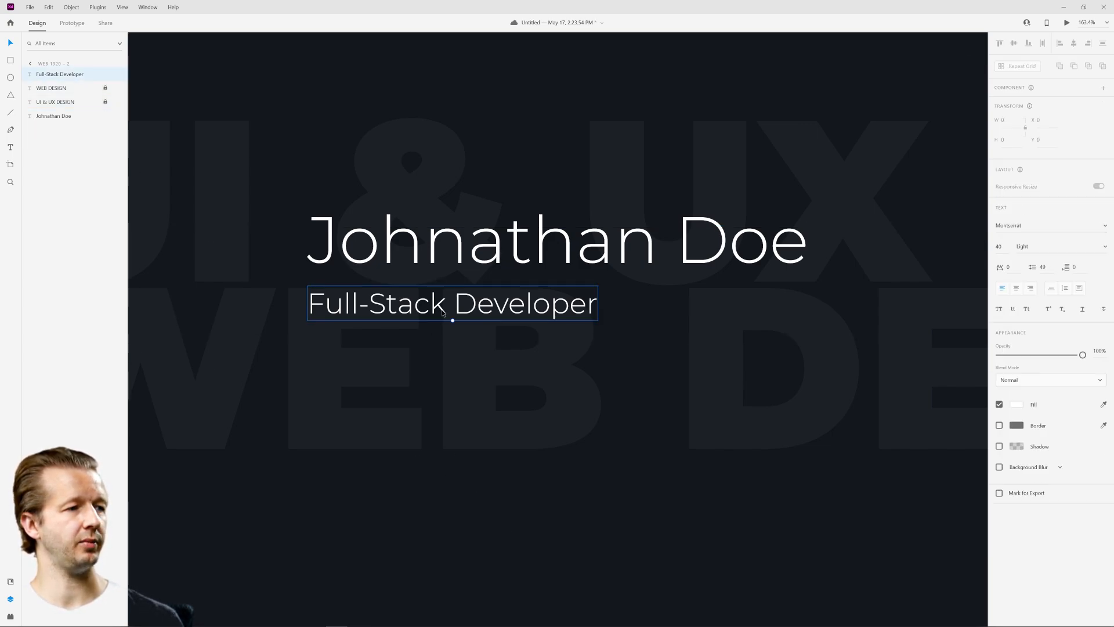
drag(451, 313, 482, 414)
double_click(483, 414)
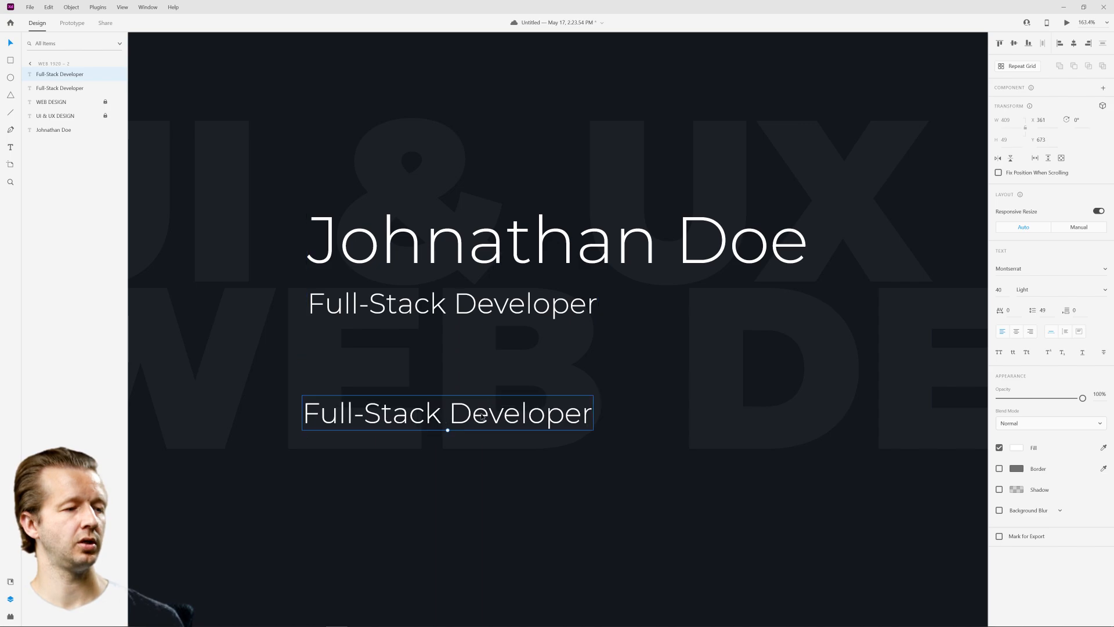
double_click(482, 414)
triple_click(482, 414)
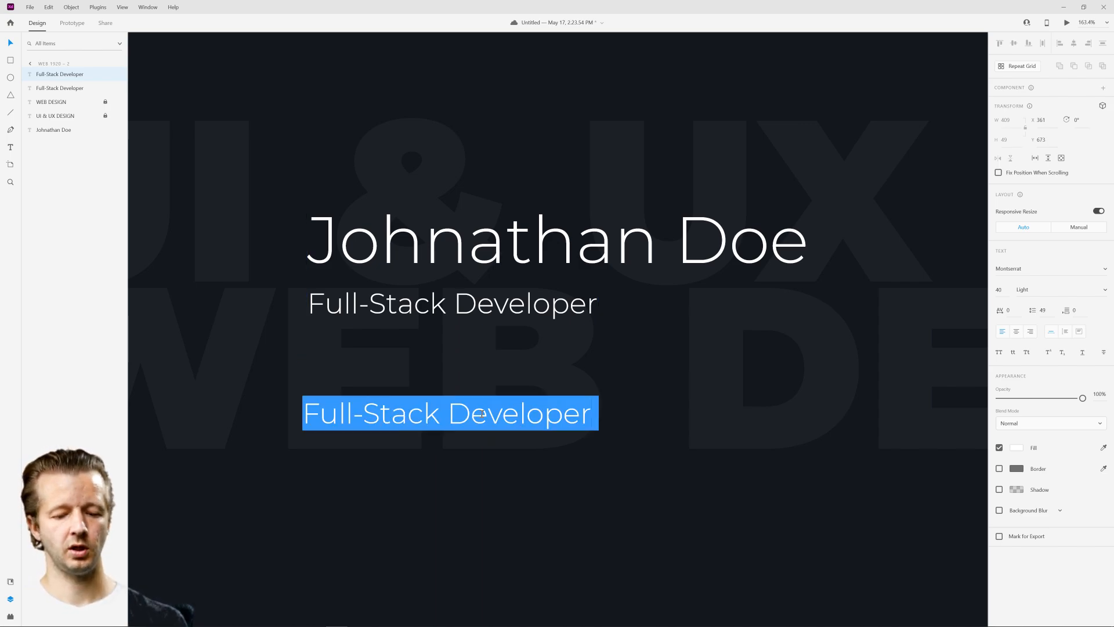
text(vIEW)
key(ctrl+a)
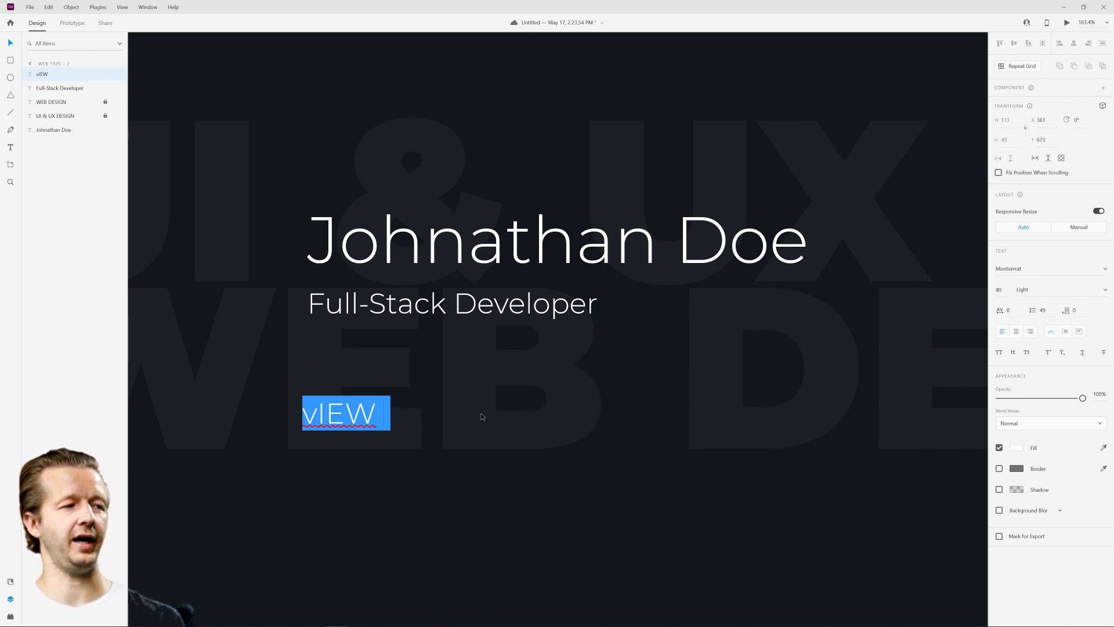
text(V)
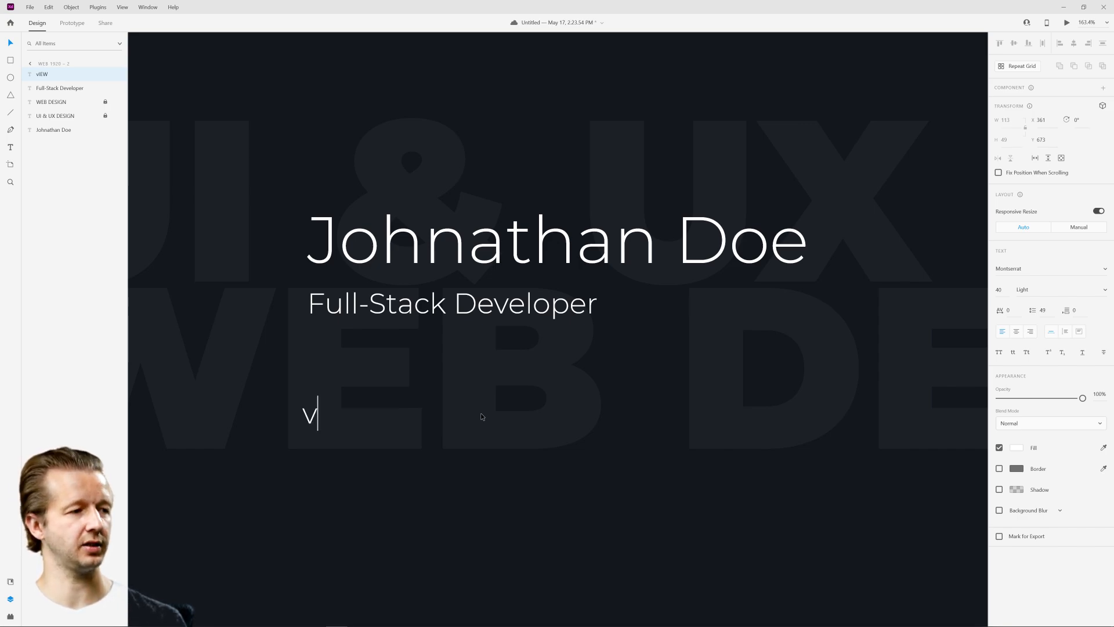
key(BackSpace)
text(View Portfolio)
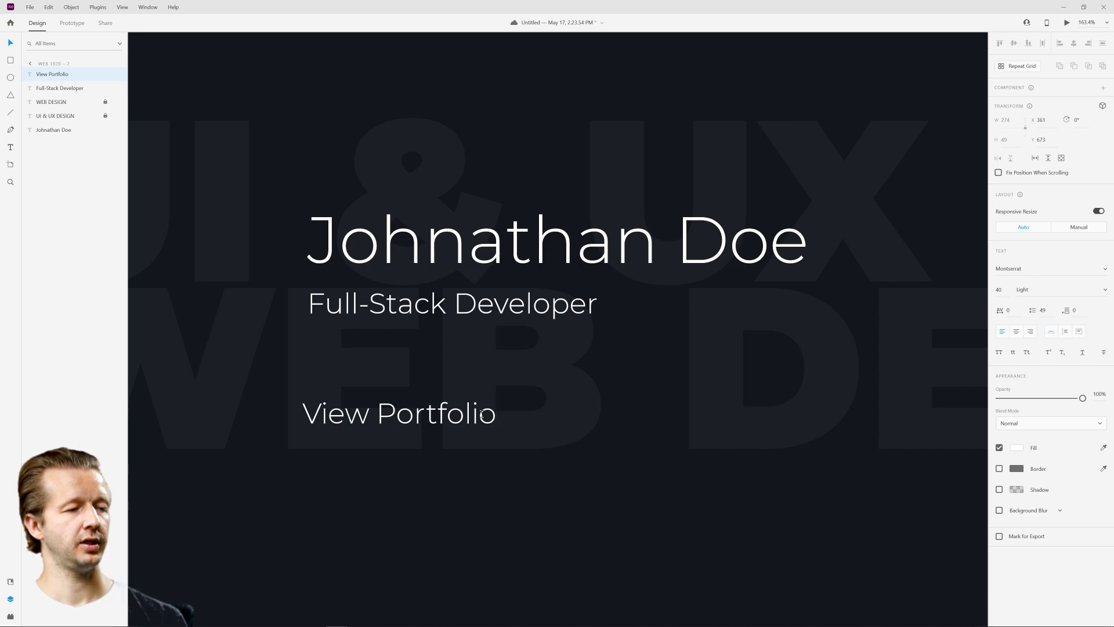
key(Escape)
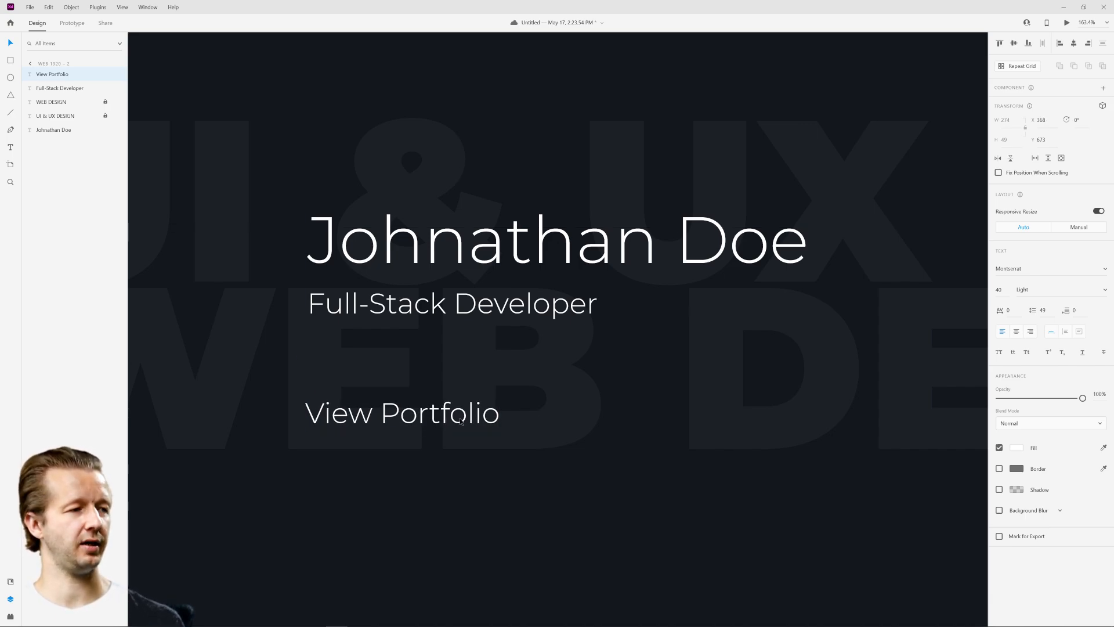
- Align the "View Portfolio" text with the left edge of the job title at X 368 and set its font size to 21
drag(459, 419, 464, 421)
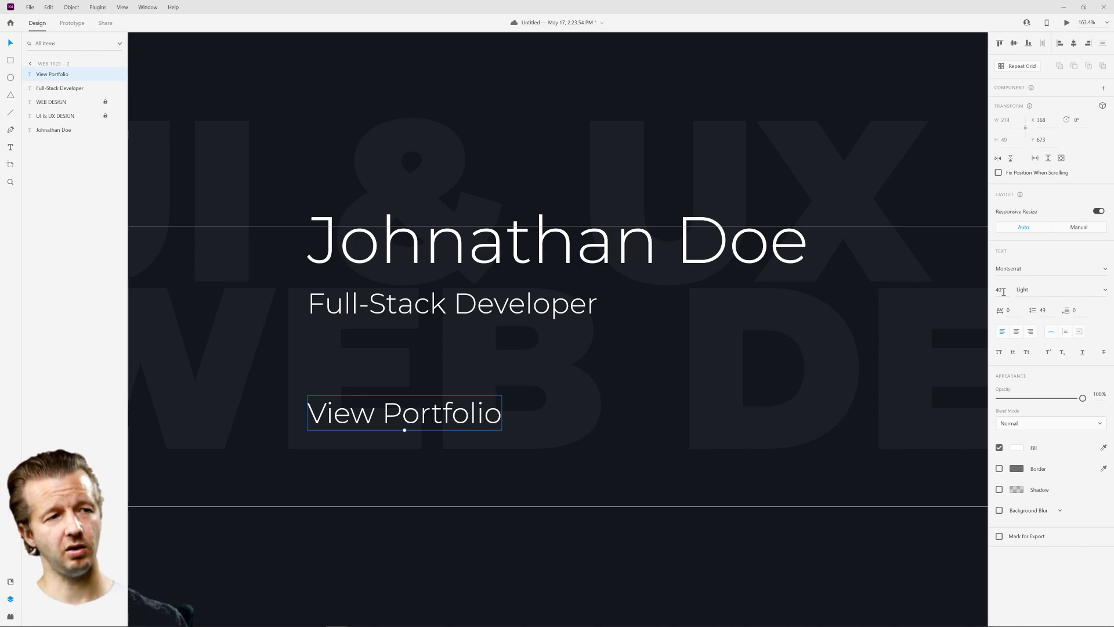
drag(1007, 298, 1014, 321)
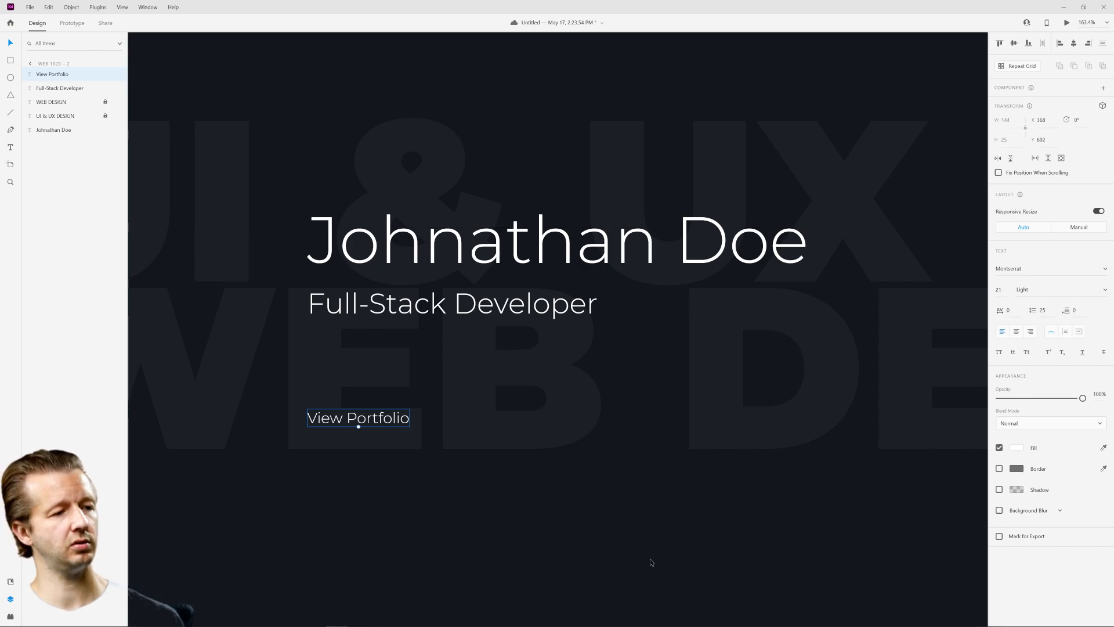
click(506, 552)
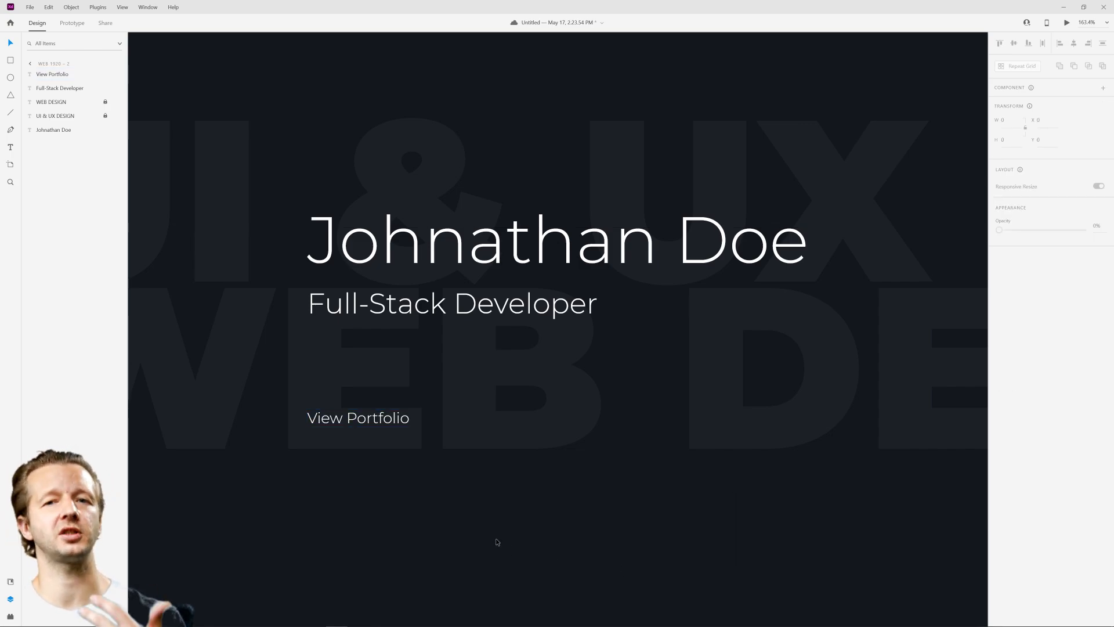
- Compare with the reference artboard and nudge the "View Portfolio" text right to about X 374
scroll(506, 524, down, 5)
drag(497, 542, 706, 401)
scroll(612, 388, up, 3)
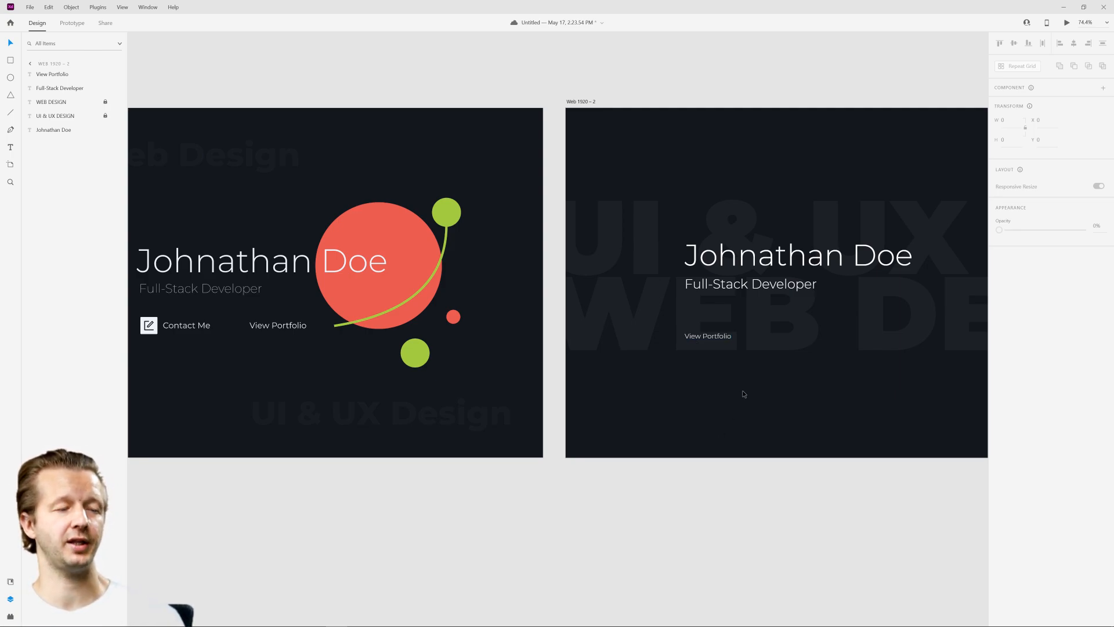
scroll(747, 335, up, 5)
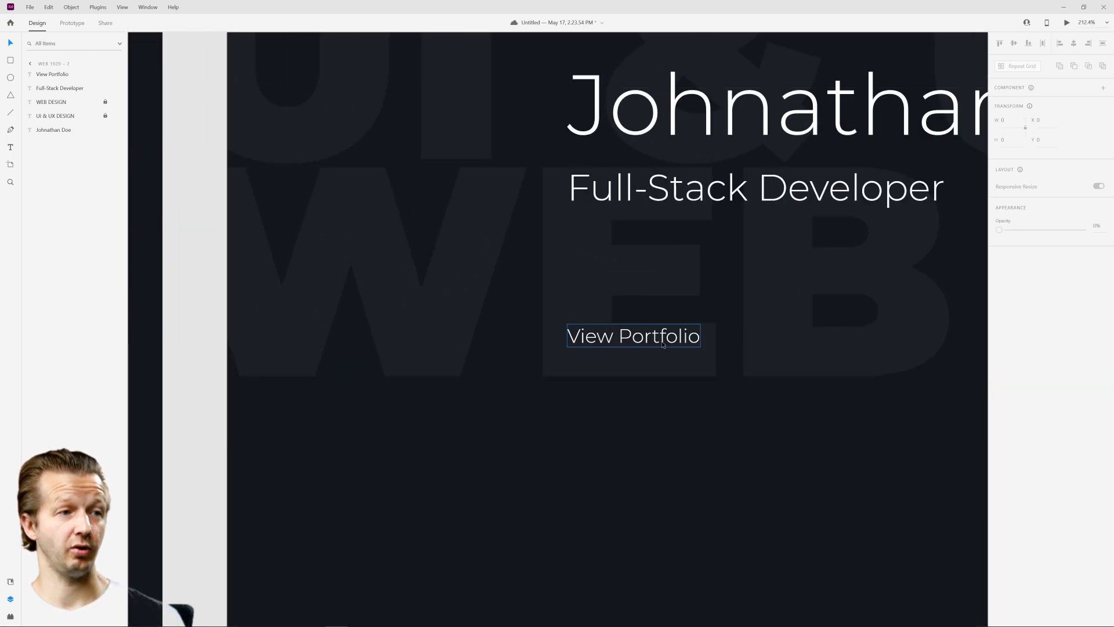
drag(663, 344, 669, 344)
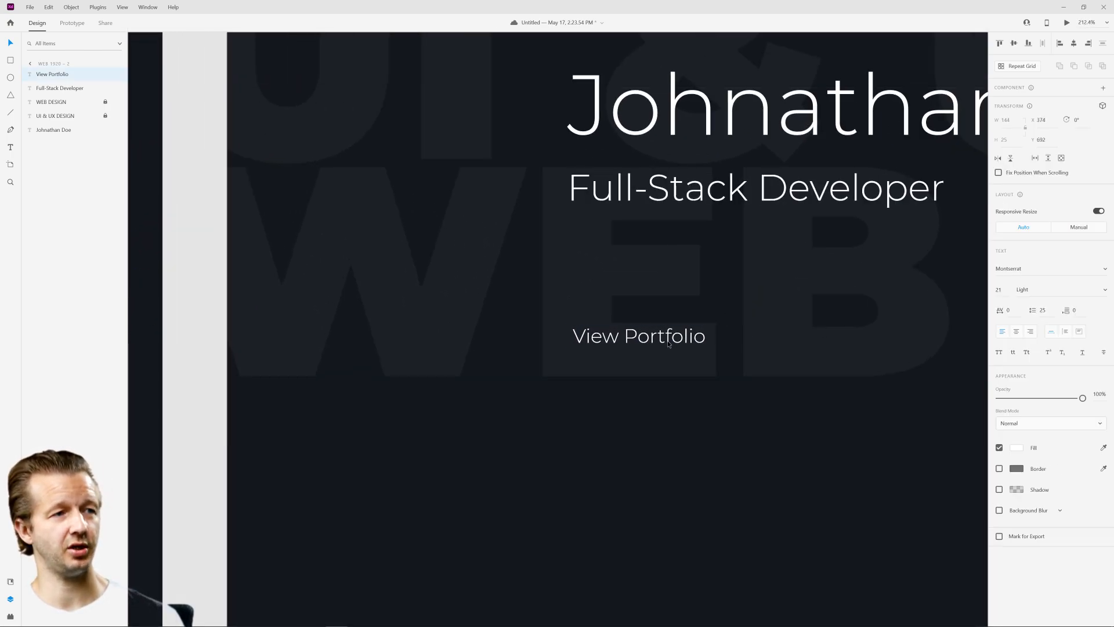
click(714, 426)
- Draw a rectangle about 157 × 33 around the "View Portfolio" text and round its corners to 3
scroll(741, 389, up, 2)
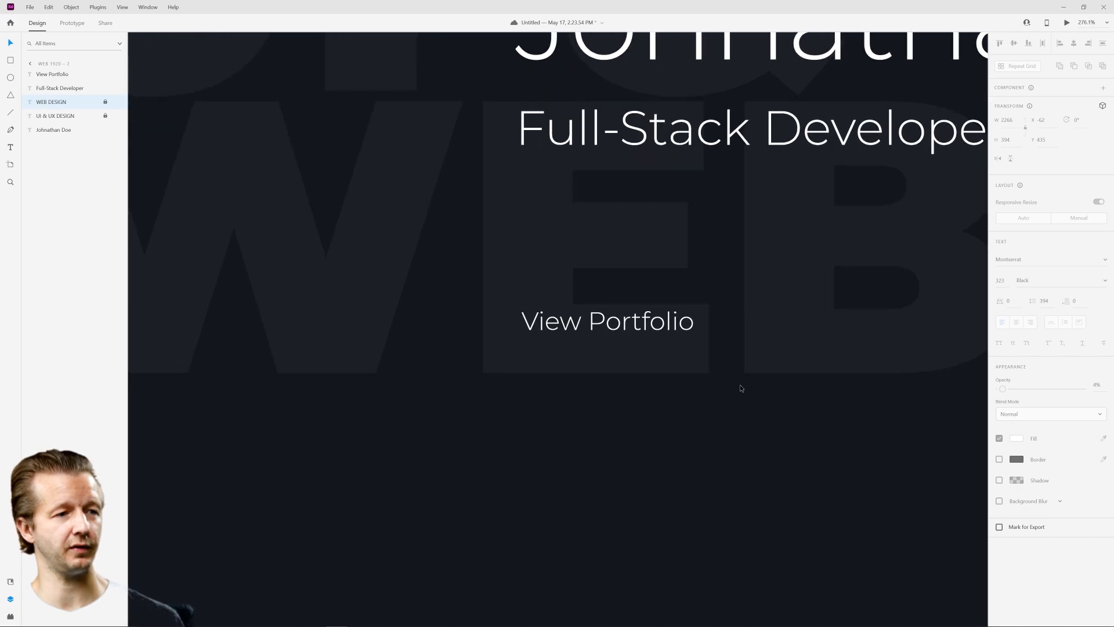
scroll(743, 378, up, 2)
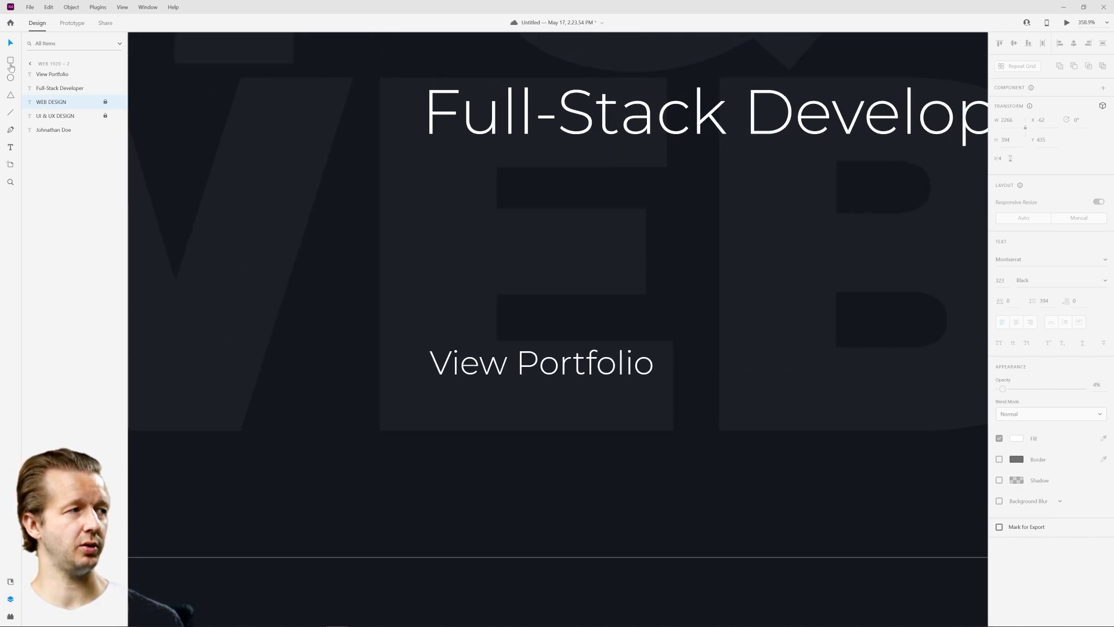
click(11, 61)
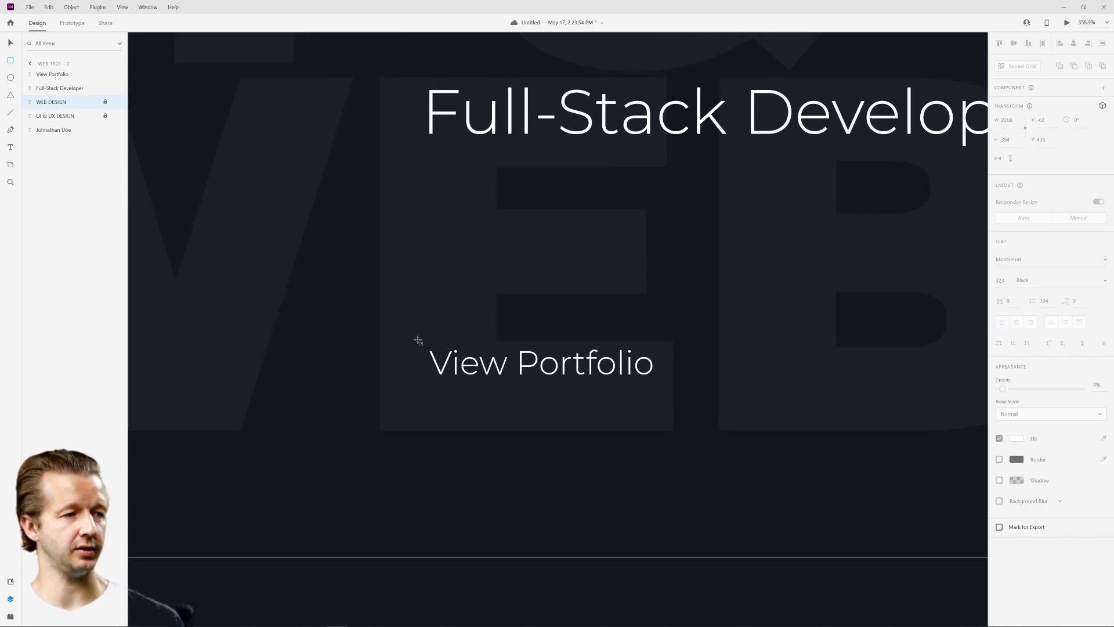
mouse_move(418, 339)
mouse_down()
mouse_move(651, 398)
mouse_move(663, 390)
mouse_up()
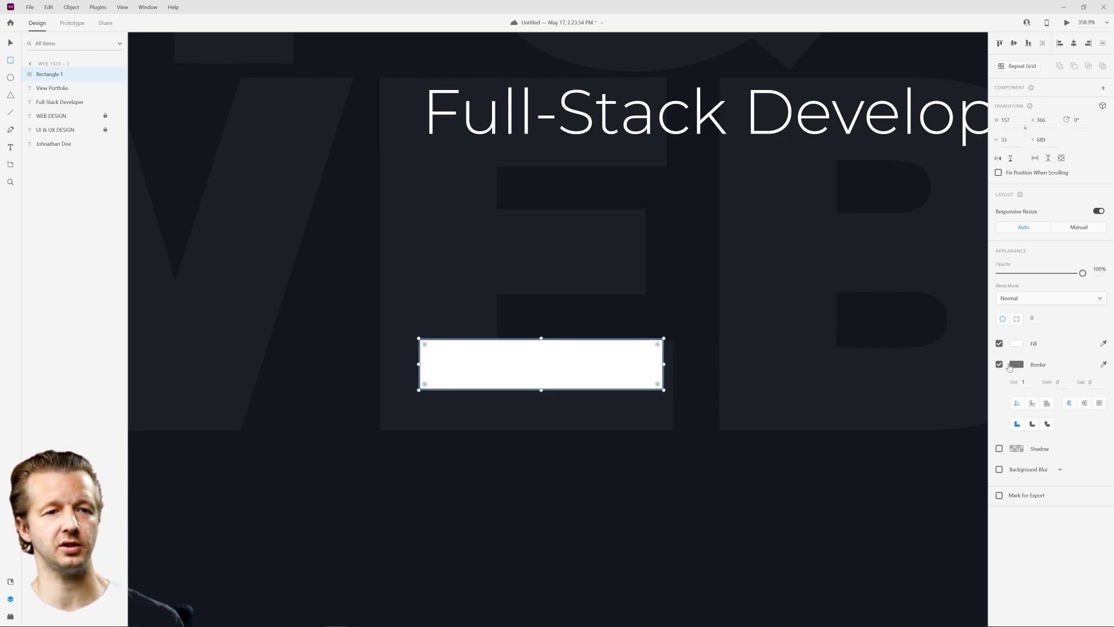
drag(657, 347, 652, 351)
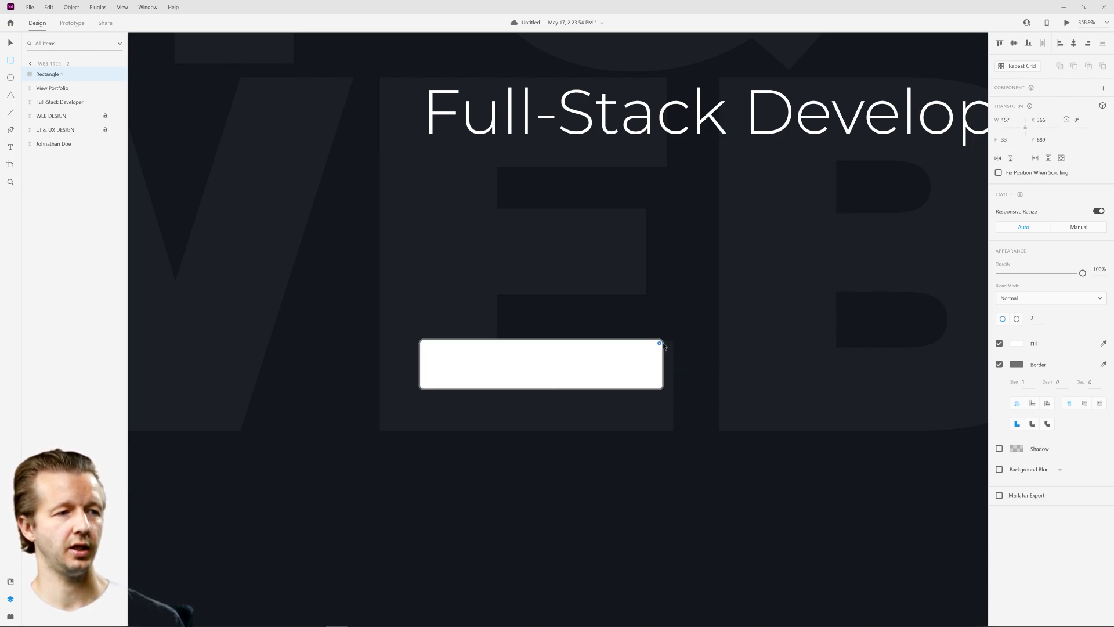
- Remove the rectangle's fill and make its border white
click(1001, 369)
click(1000, 343)
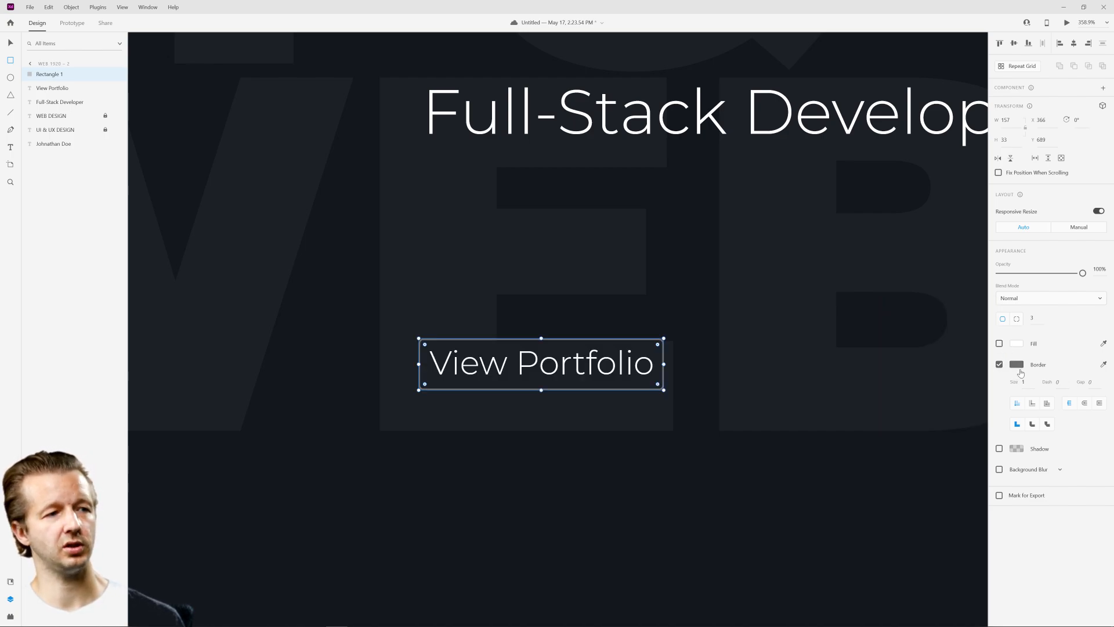
click(1015, 365)
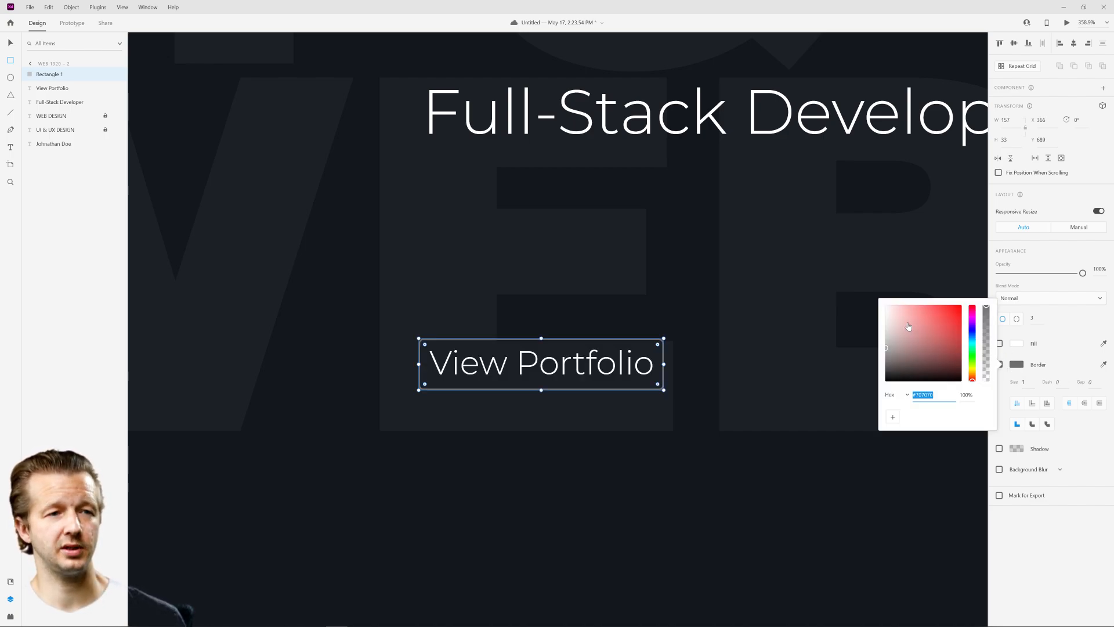
drag(909, 331, 833, 276)
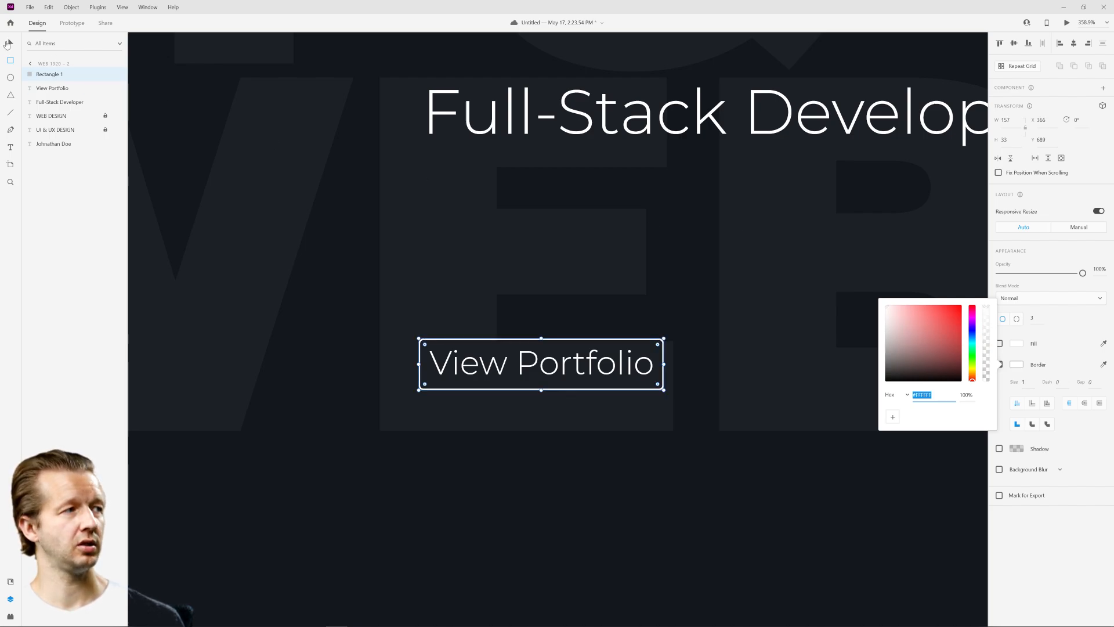
- Enlarge the button frame to about 169 × 47 and shift it together with the "View Portfolio" text to X 372, Y 676
click(8, 43)
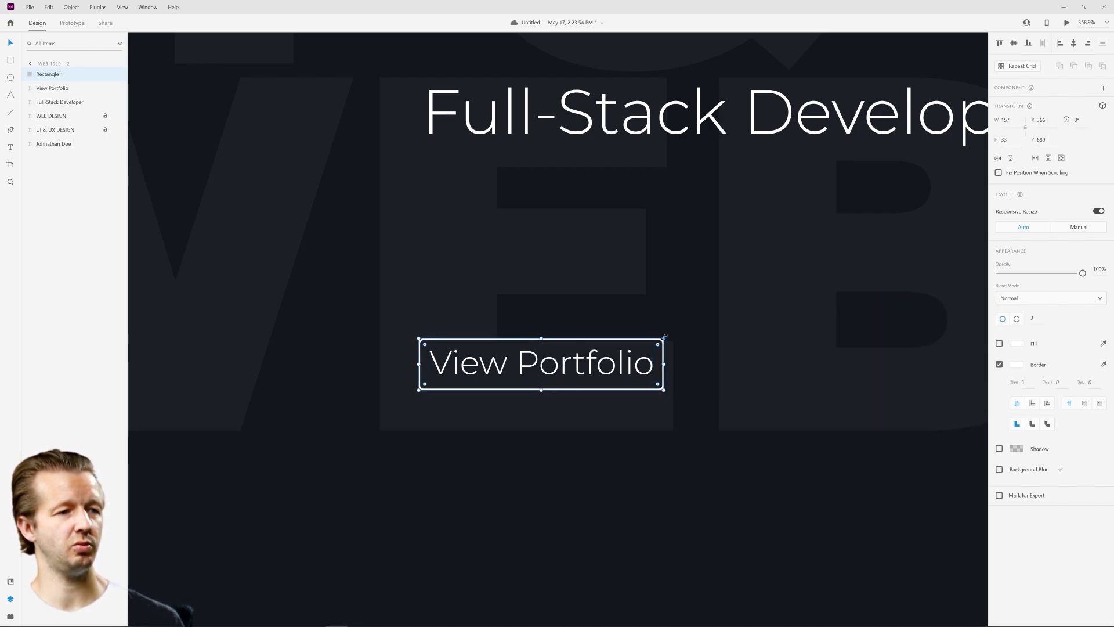
drag(665, 336, 673, 327)
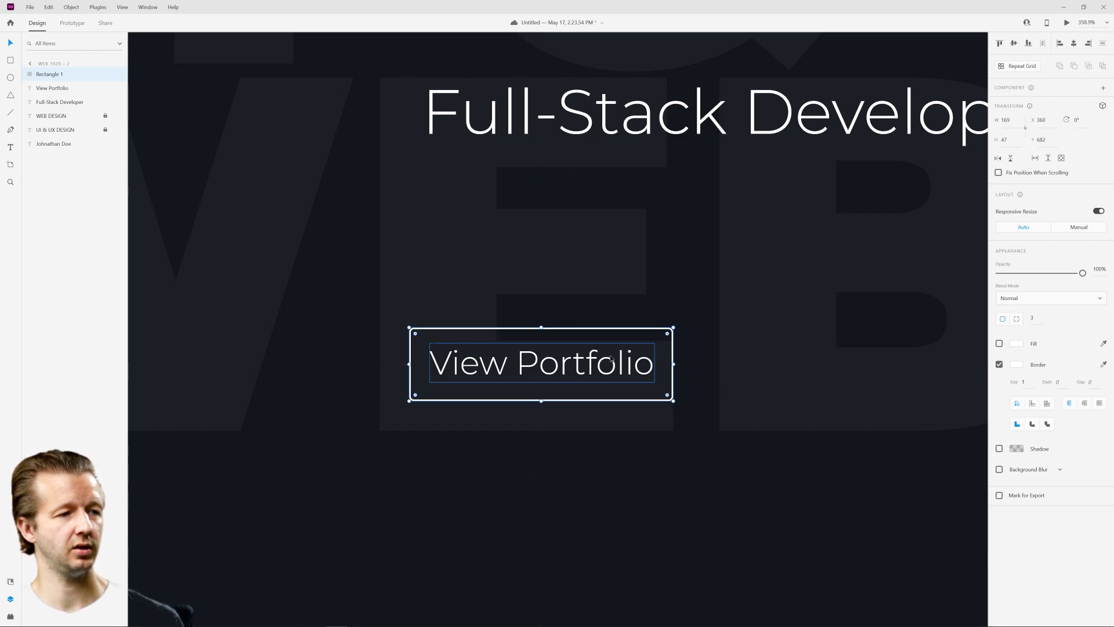
drag(611, 359, 623, 322)
shift+click(606, 329)
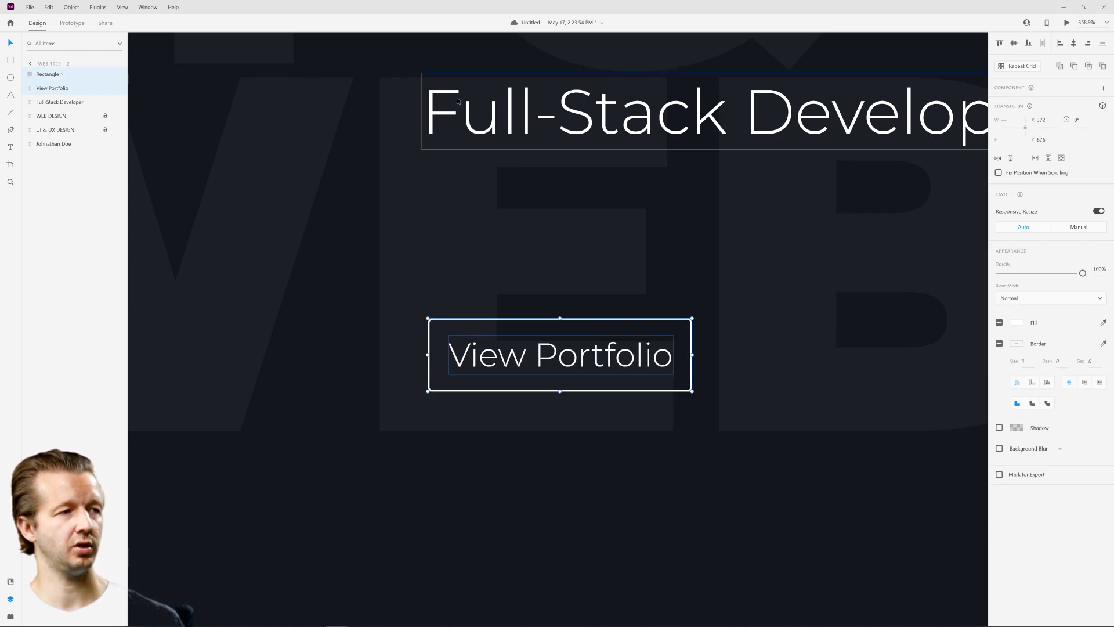
- Lower the opacity of the button frame around "View Portfolio" to about 17%
drag(372, 85, 423, 378)
scroll(697, 416, down, 5)
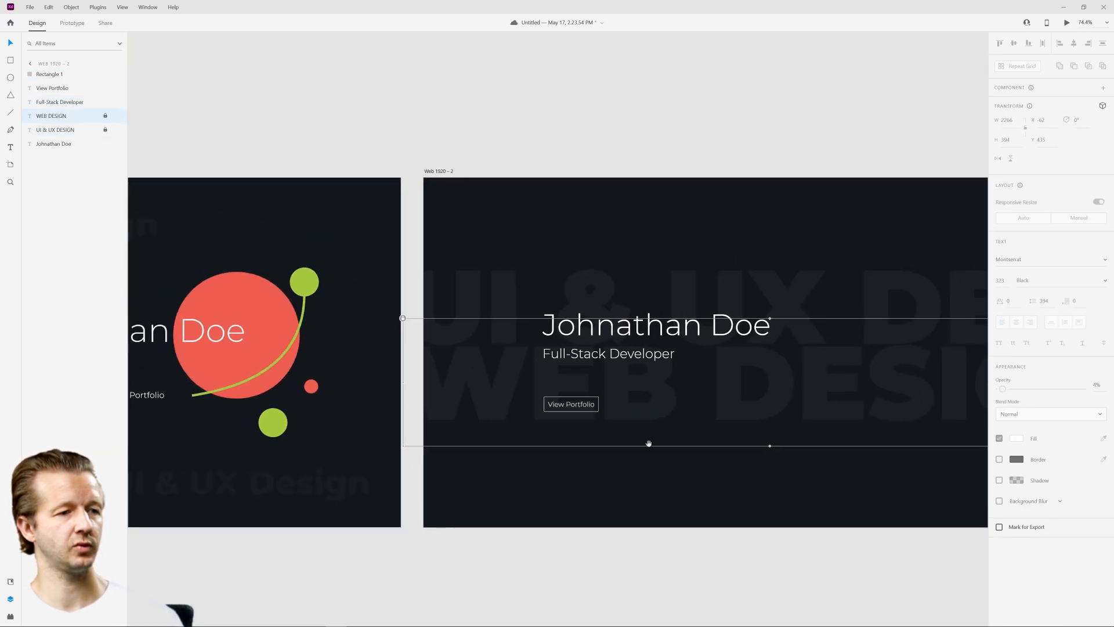
scroll(416, 468, up, 3)
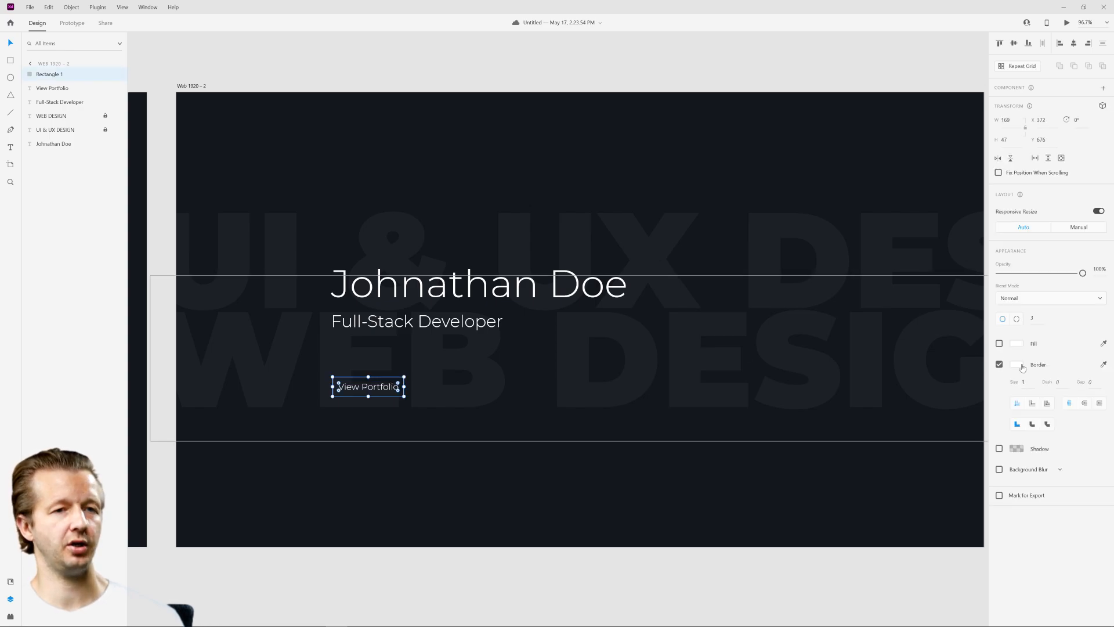
drag(1082, 272, 1015, 270)
click(534, 486)
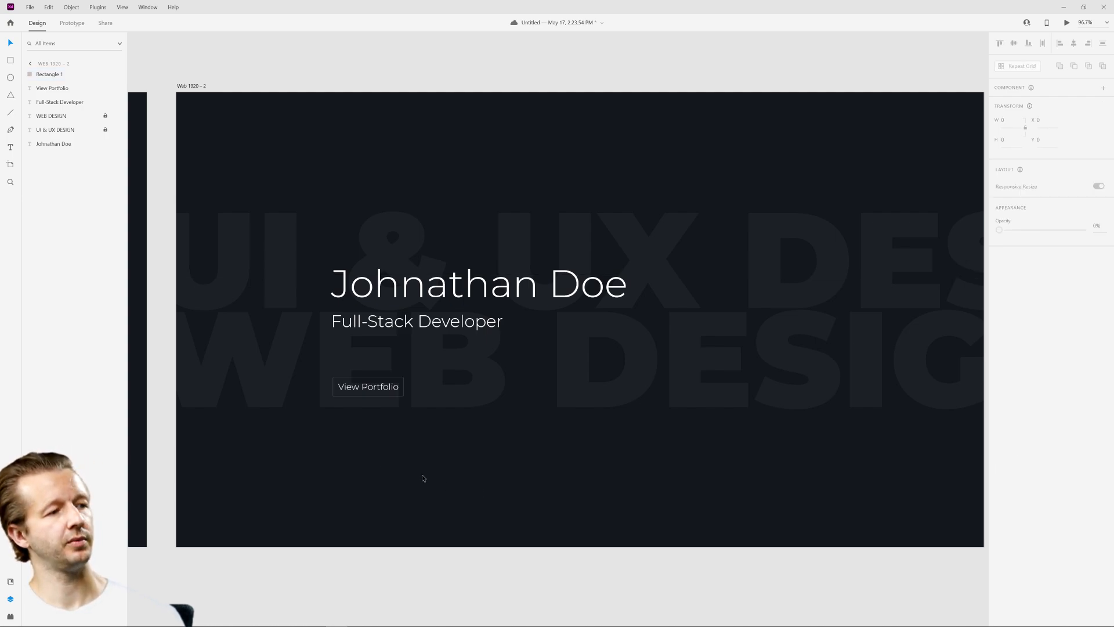
- Compare the "View Portfolio" button's outline at full and reduced opacity, keeping the reduced one
scroll(423, 478, up, 5)
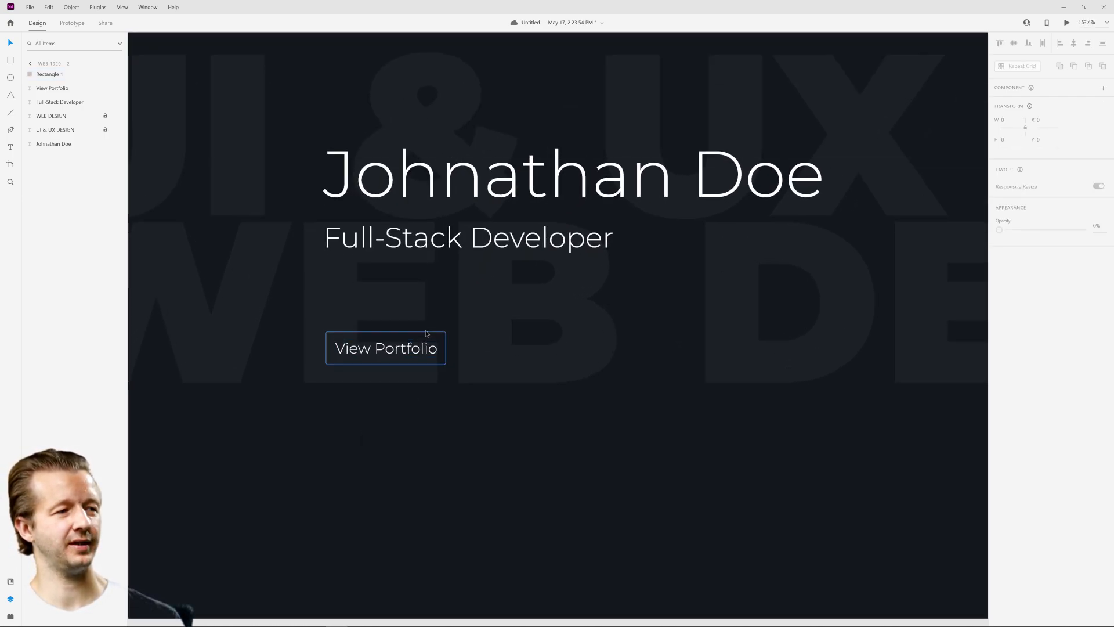
scroll(350, 471, down, 8)
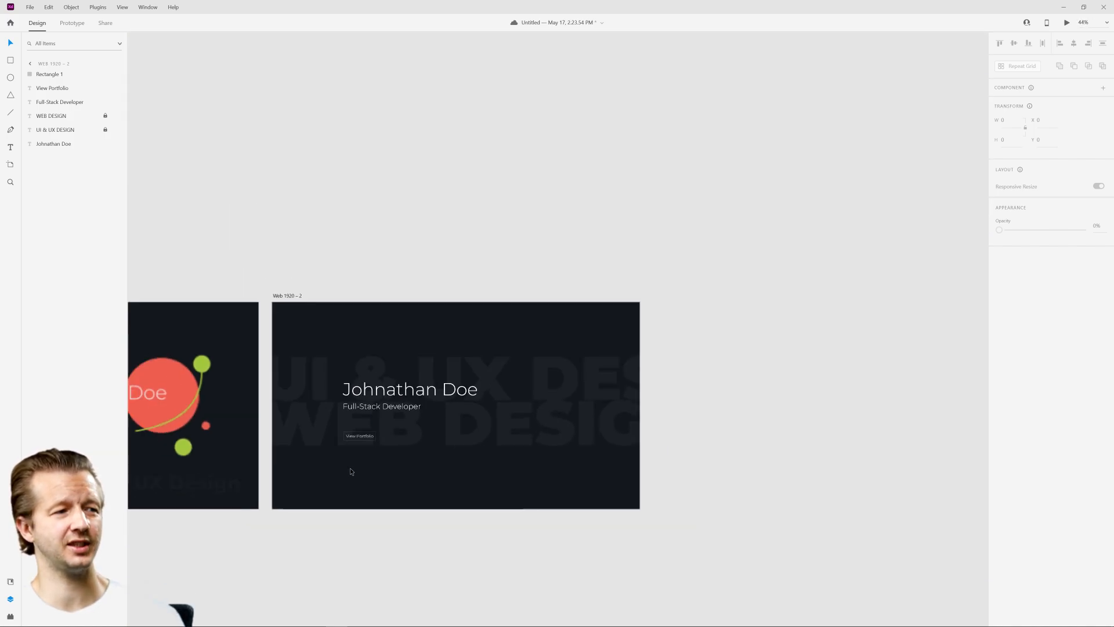
drag(368, 483, 618, 457)
scroll(657, 425, up, 6)
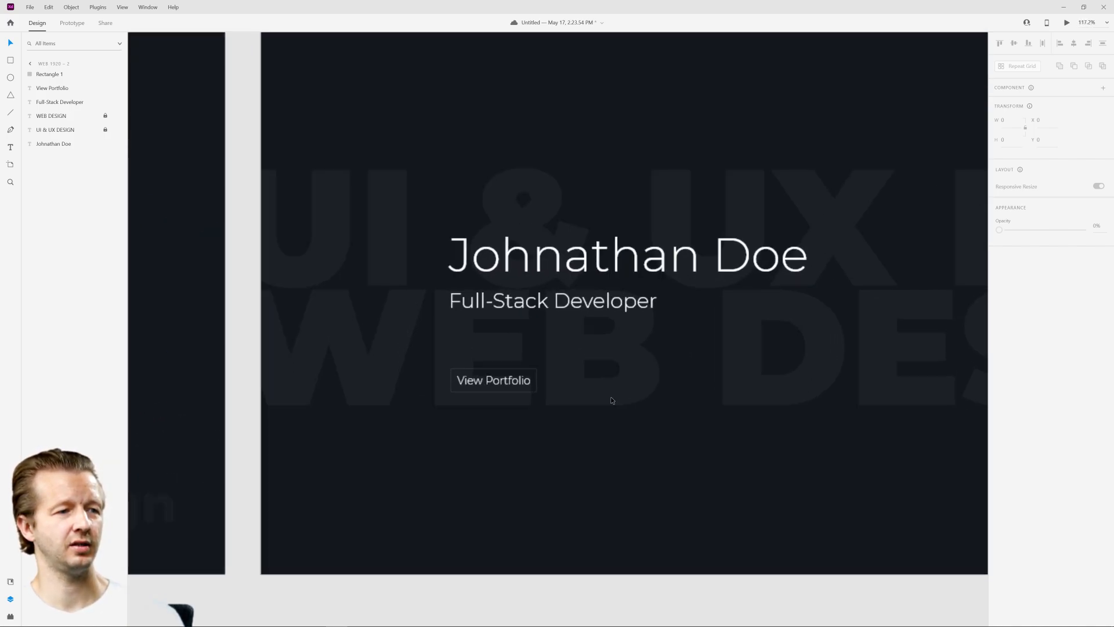
scroll(598, 397, up, 3)
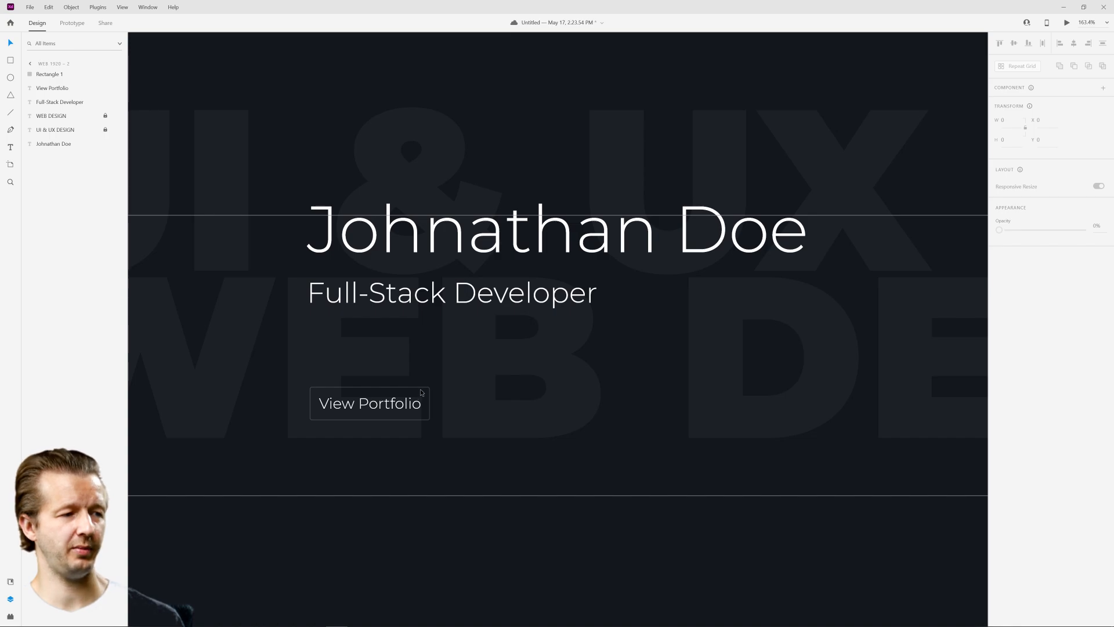
click(422, 393)
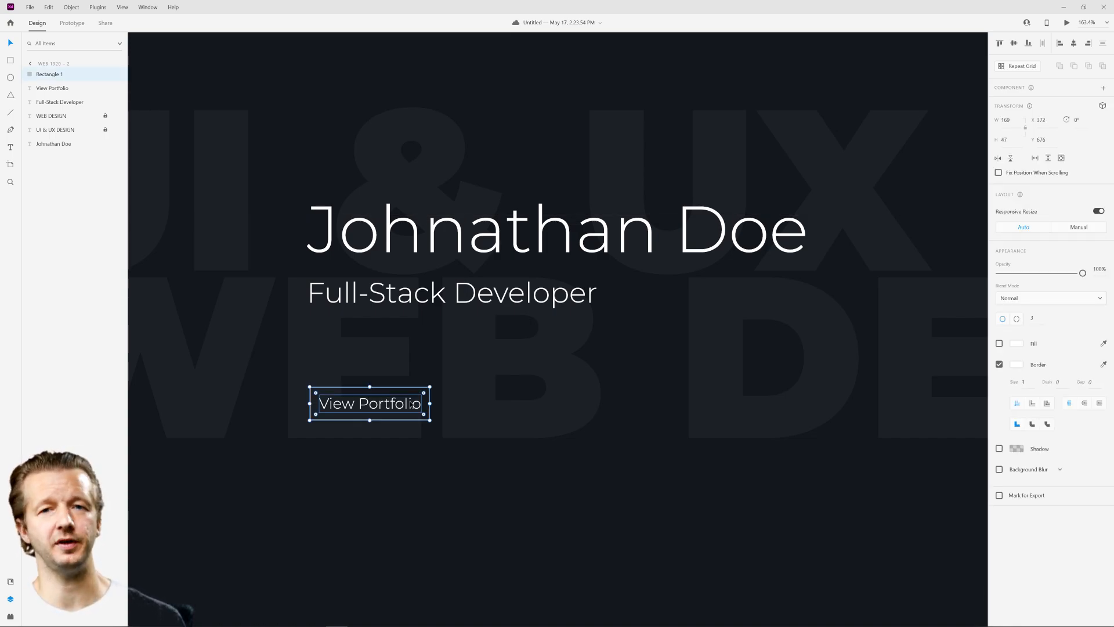
click(48, 7)
click(60, 33)
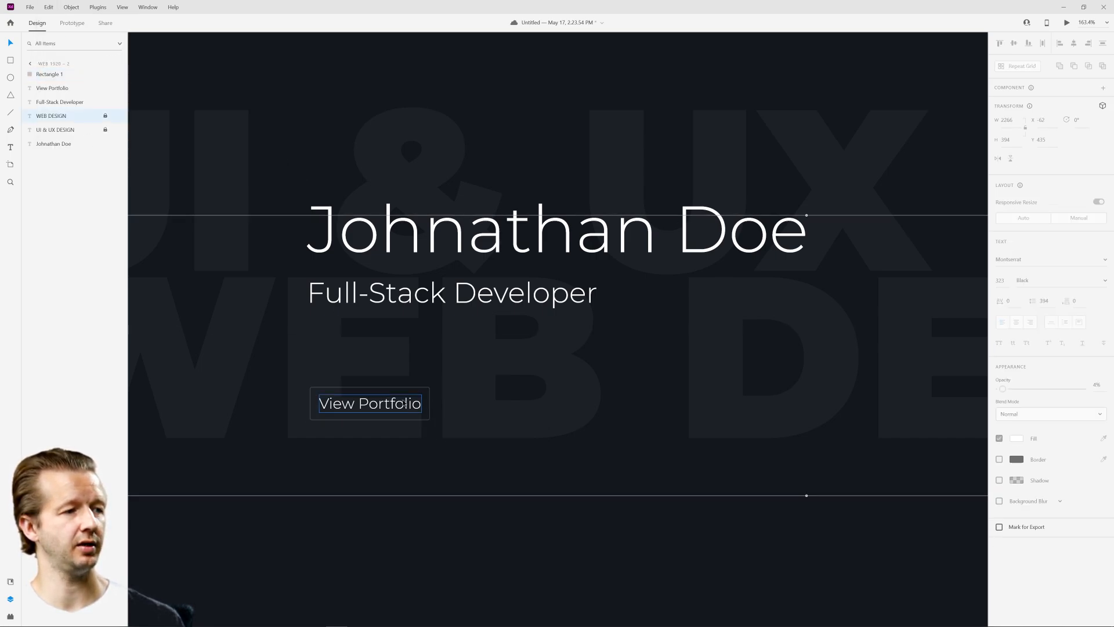
- Try the artboard's dark navy color as the fill of the "View Portfolio" text
scroll(813, 426, down, 4)
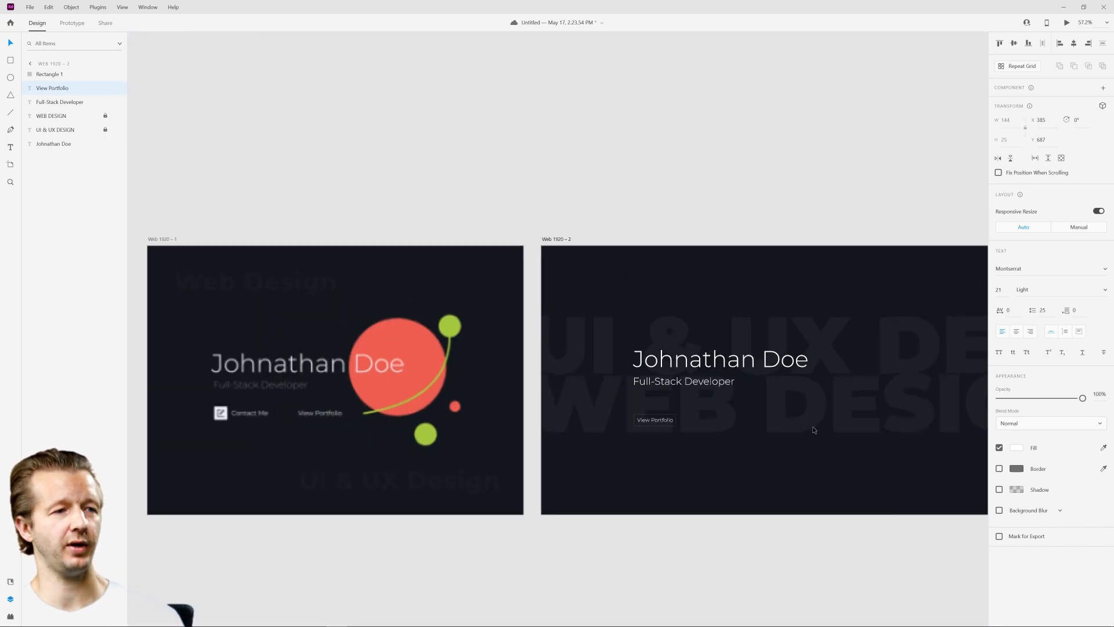
drag(813, 426, 619, 398)
scroll(457, 397, up, 3)
scroll(458, 397, up, 3)
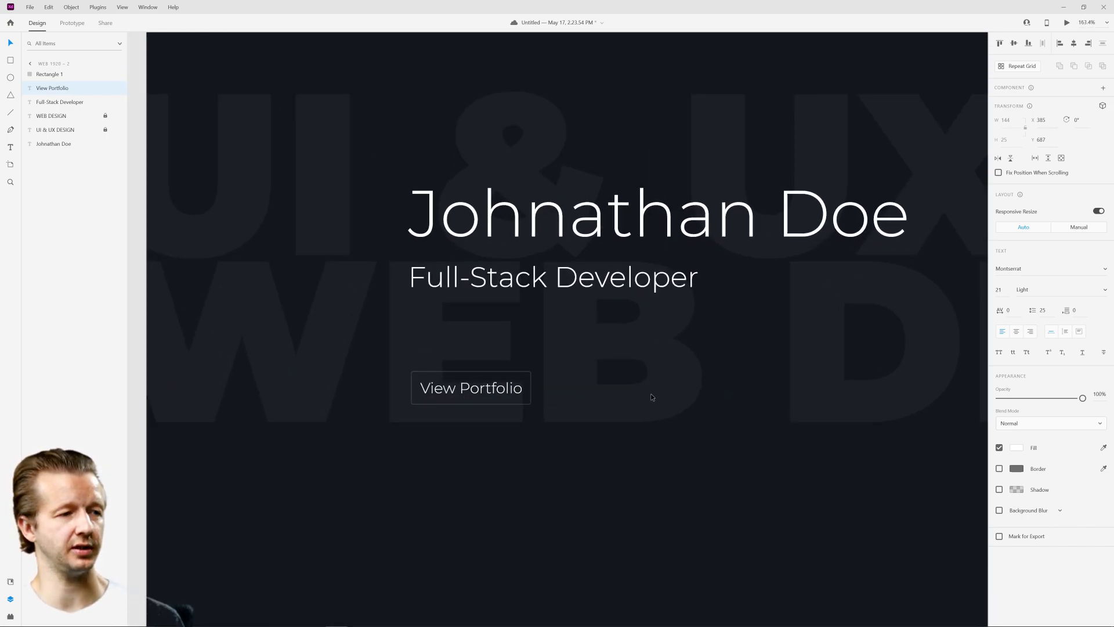
click(1018, 449)
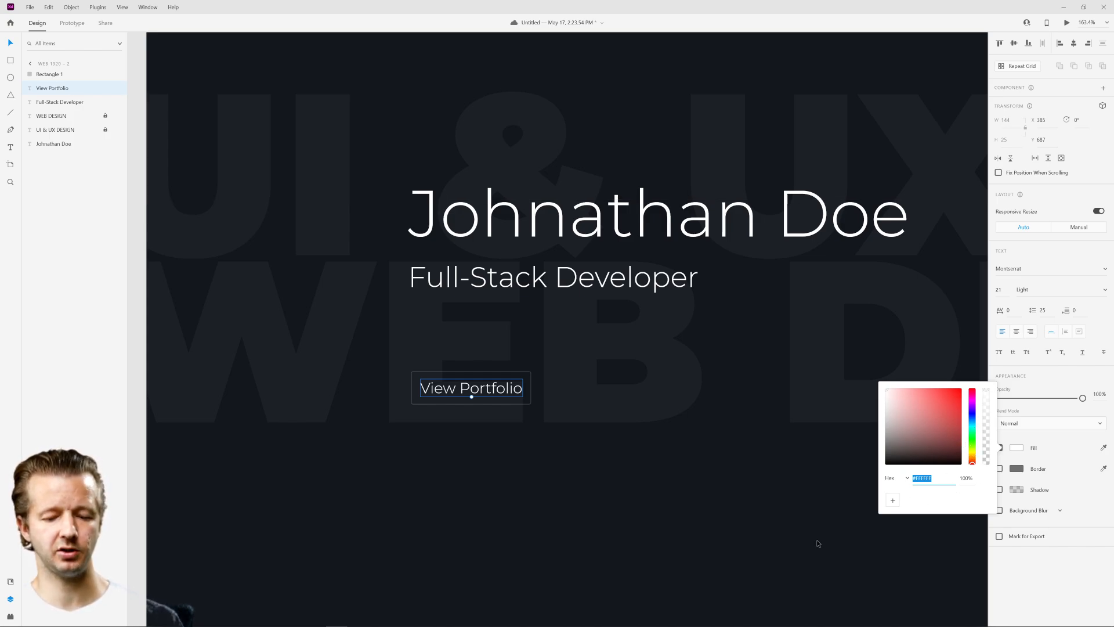
key(BackSpace)
click(840, 533)
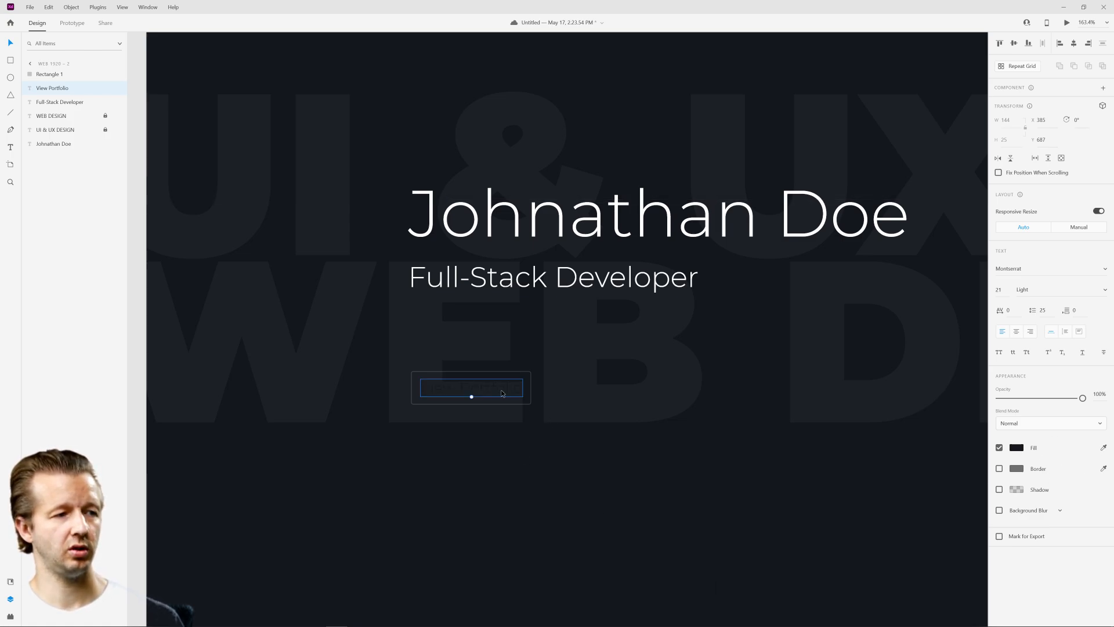
- Recolor the "View Portfolio" text bright blue and set its font weight to Bold
click(1020, 449)
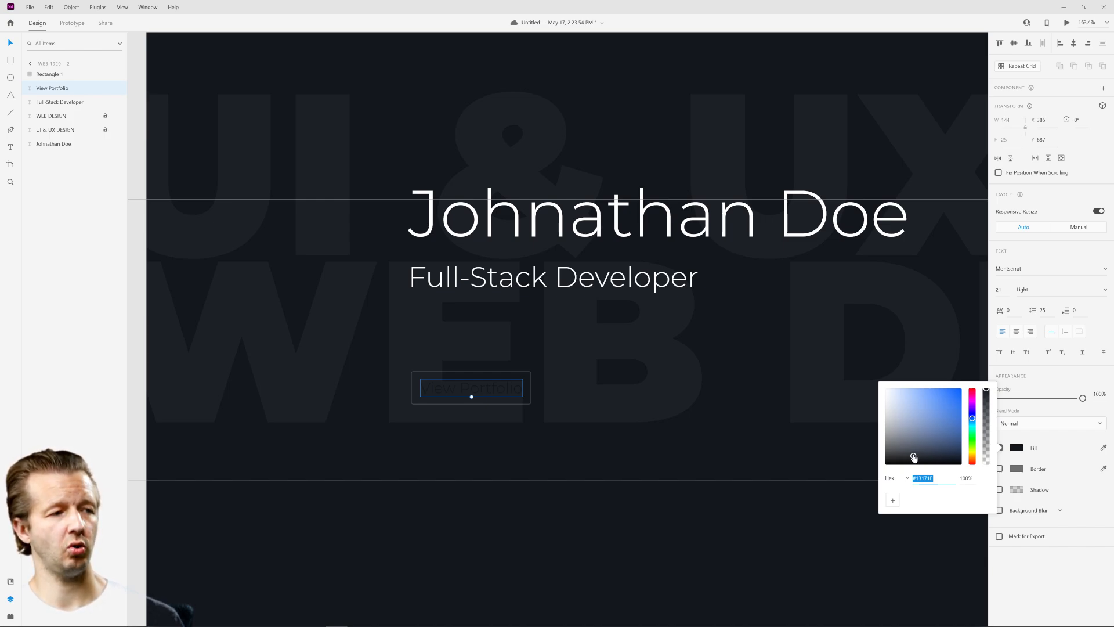
drag(914, 457, 940, 393)
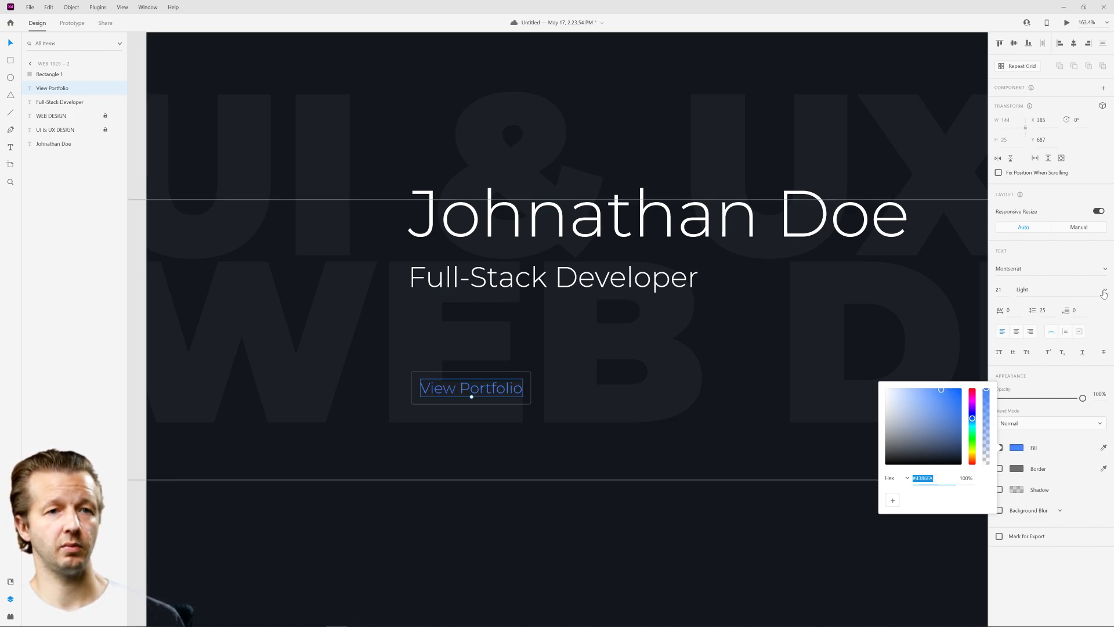
click(1059, 294)
click(1073, 312)
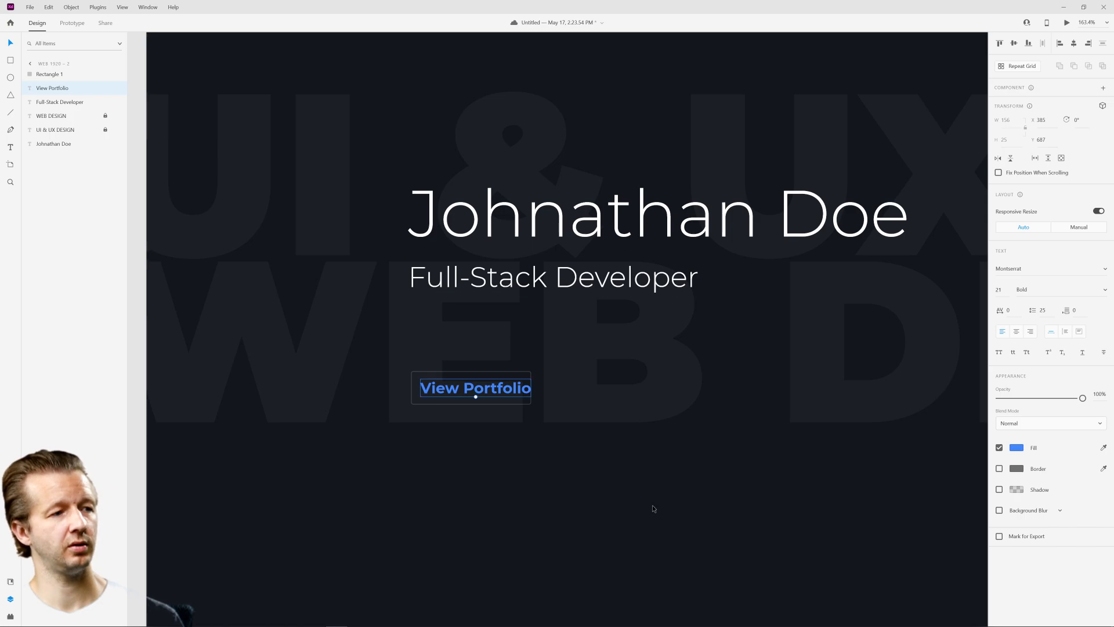
- Widen the button frame to about 183 so the bold "View Portfolio" text has even side padding, and review the artboard
click(519, 374)
drag(532, 387, 541, 385)
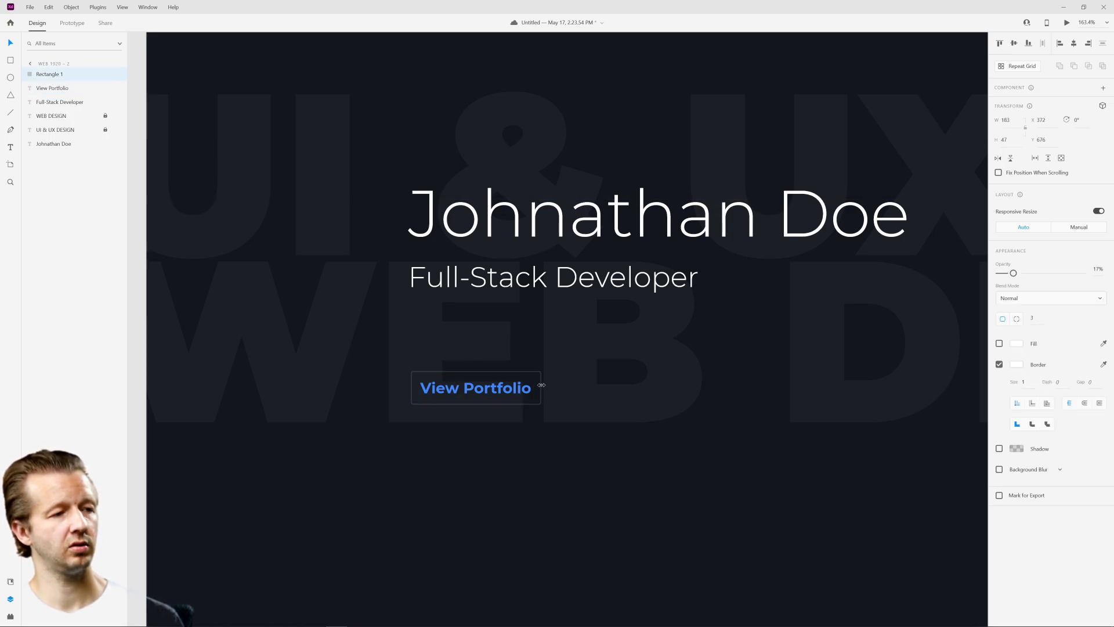
click(583, 500)
scroll(584, 500, down, 5)
scroll(585, 501, up, 3)
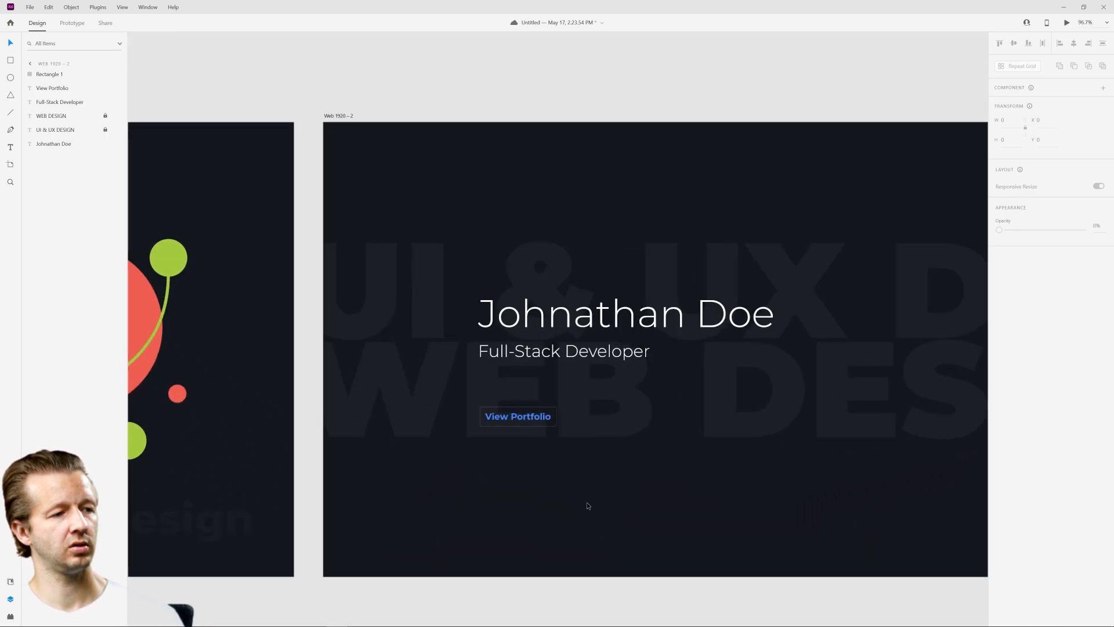
- Set the "View Portfolio" button frame's opacity to 100% and turn off its border
scroll(590, 457, up, 3)
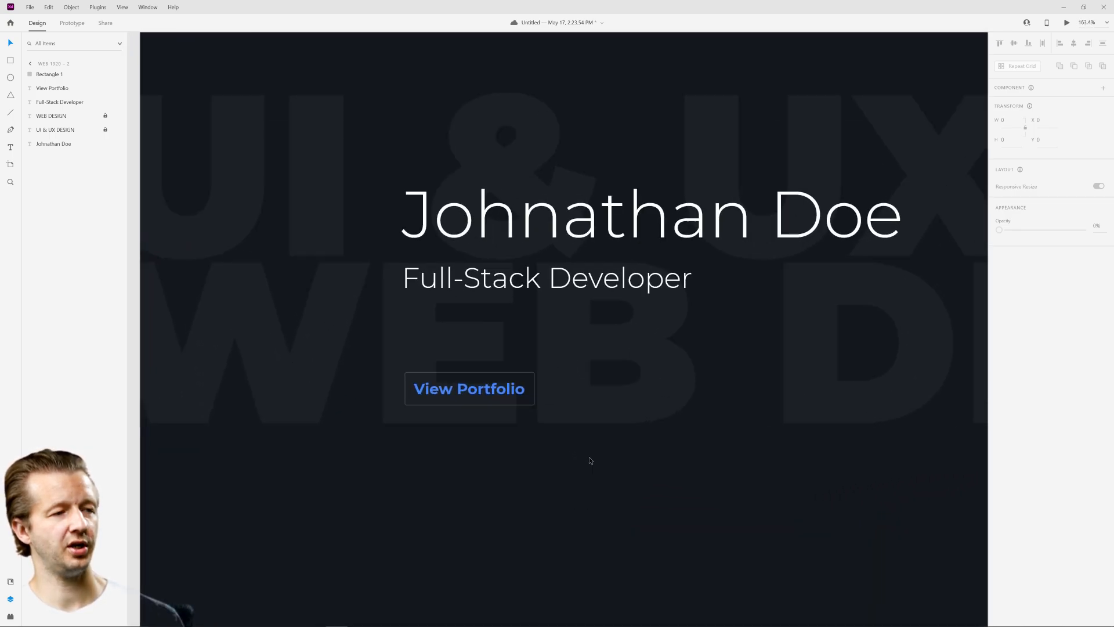
click(524, 376)
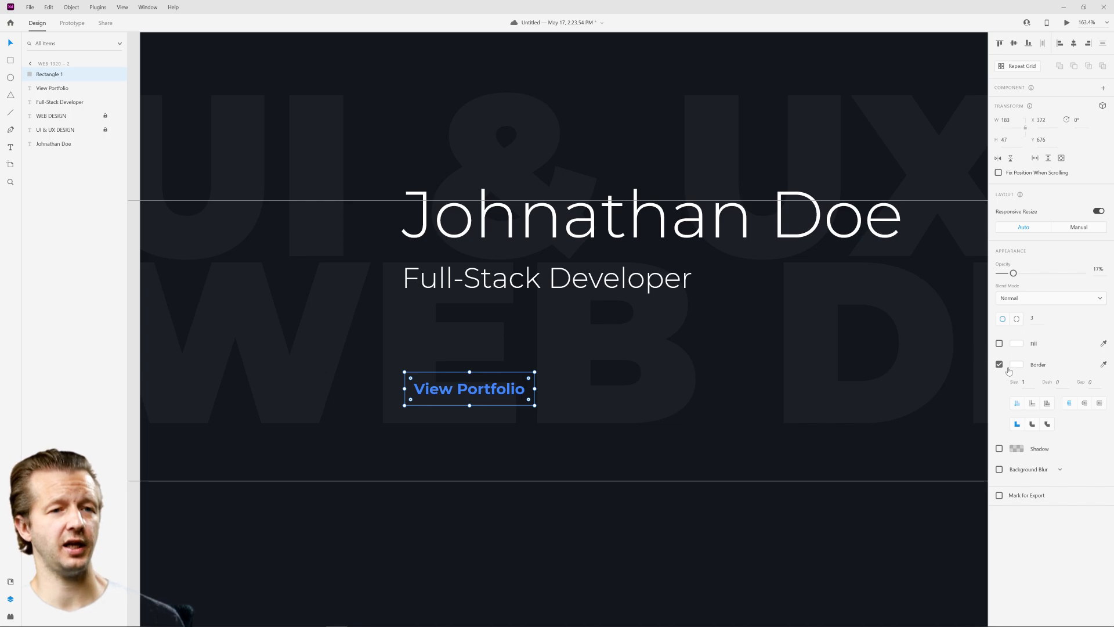
drag(1013, 272, 1082, 273)
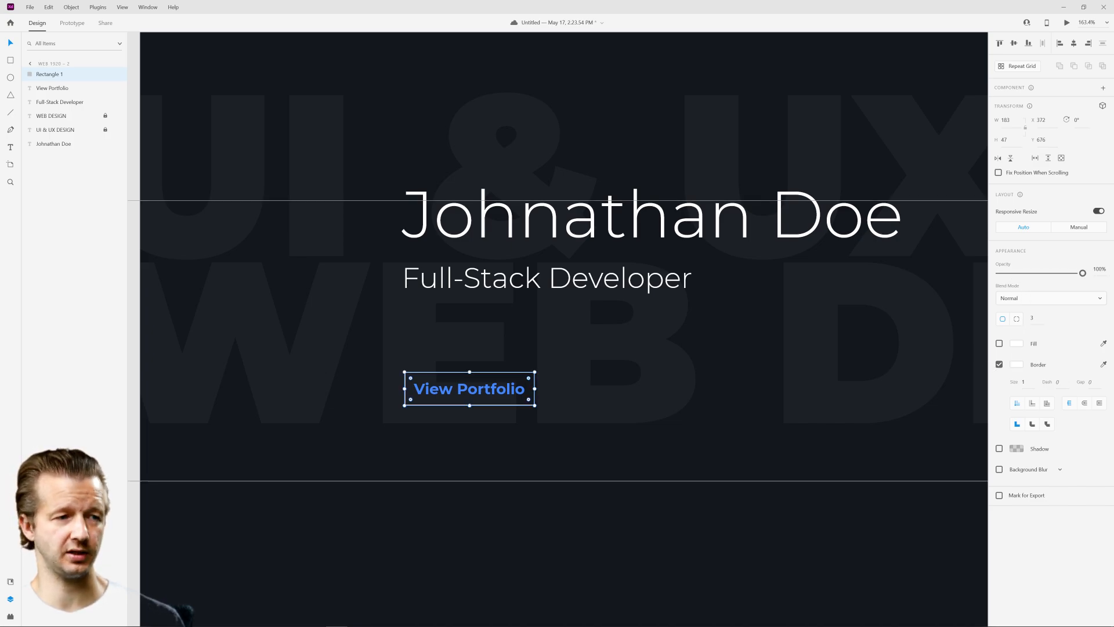
click(1001, 364)
click(1017, 345)
click(1019, 346)
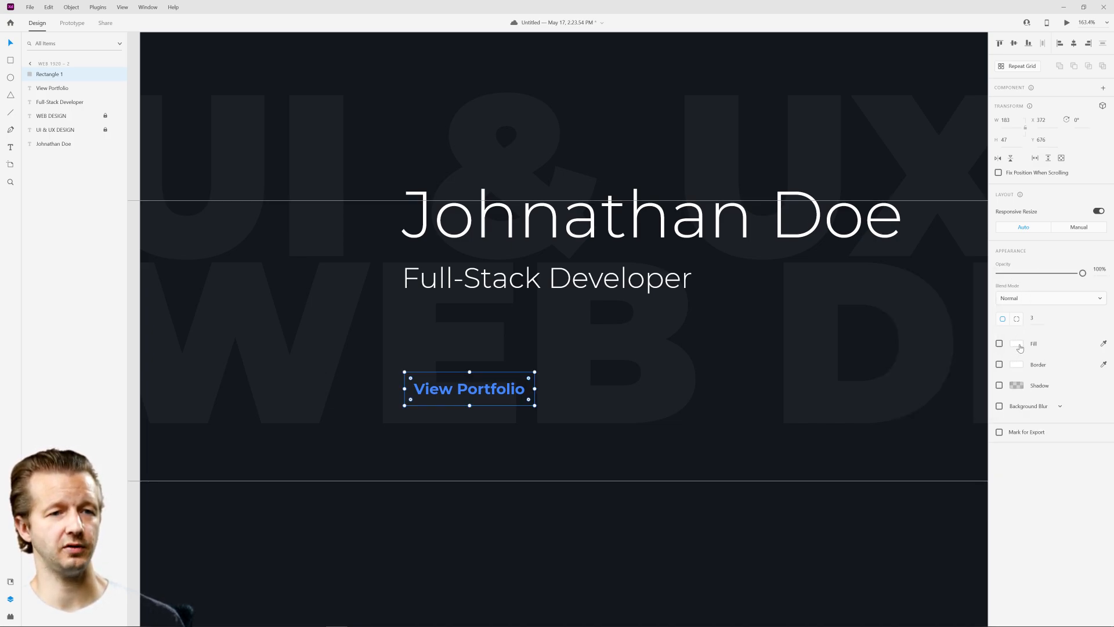
click(1020, 347)
click(1025, 347)
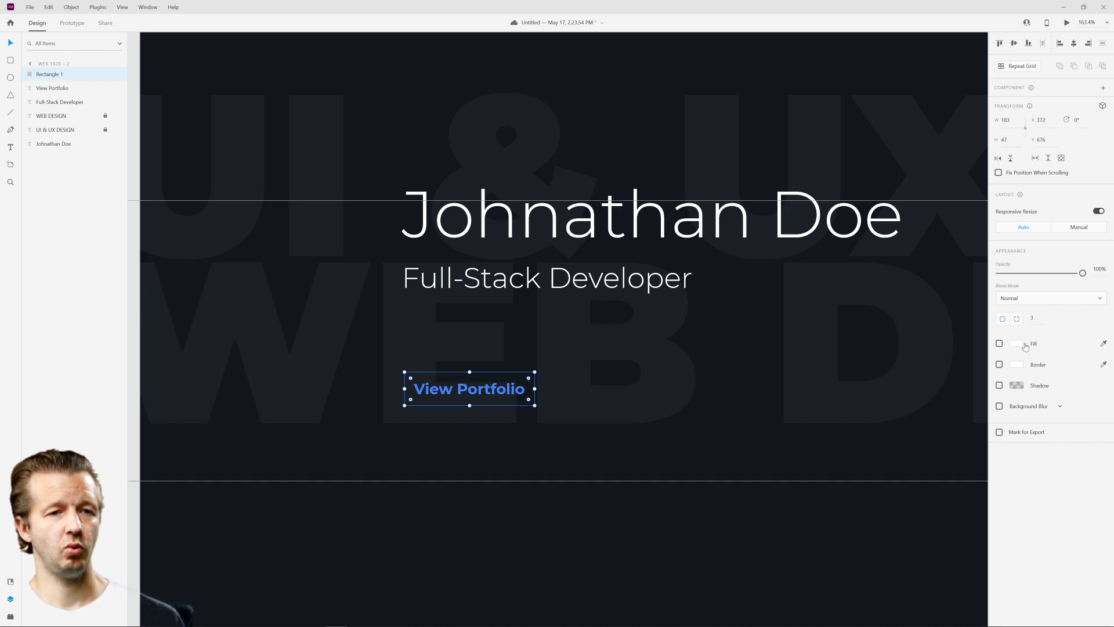
- Save the blue fill of the "View Portfolio" text as a reusable color swatch
key(Tab)
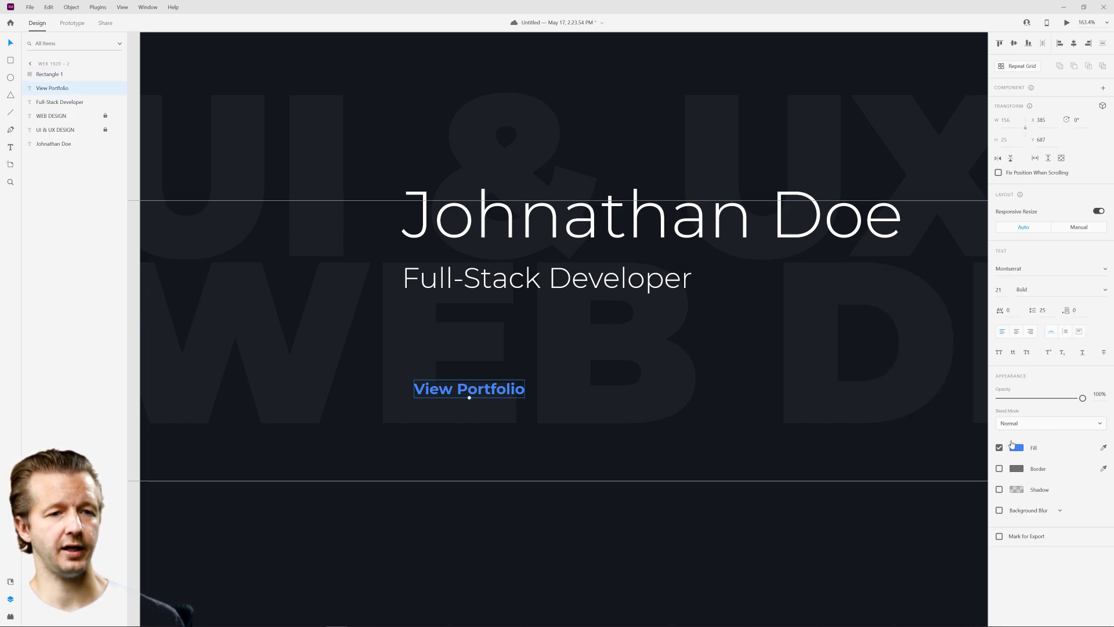
click(1016, 448)
click(893, 500)
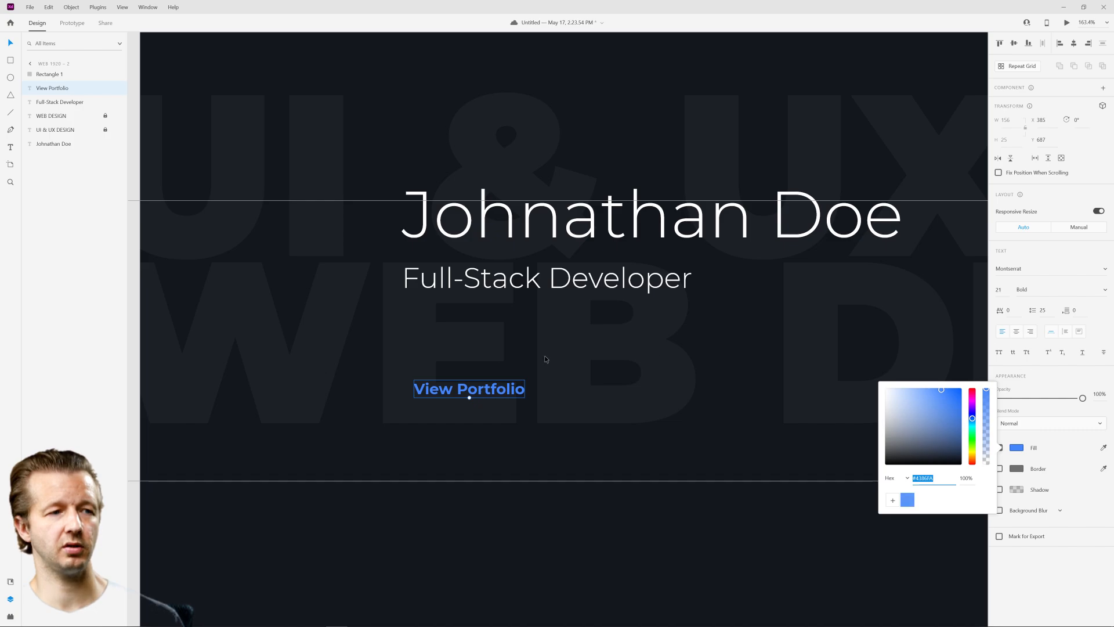
- Enable the button frame's fill and apply the saved blue swatch to it
click(493, 383)
click(492, 385)
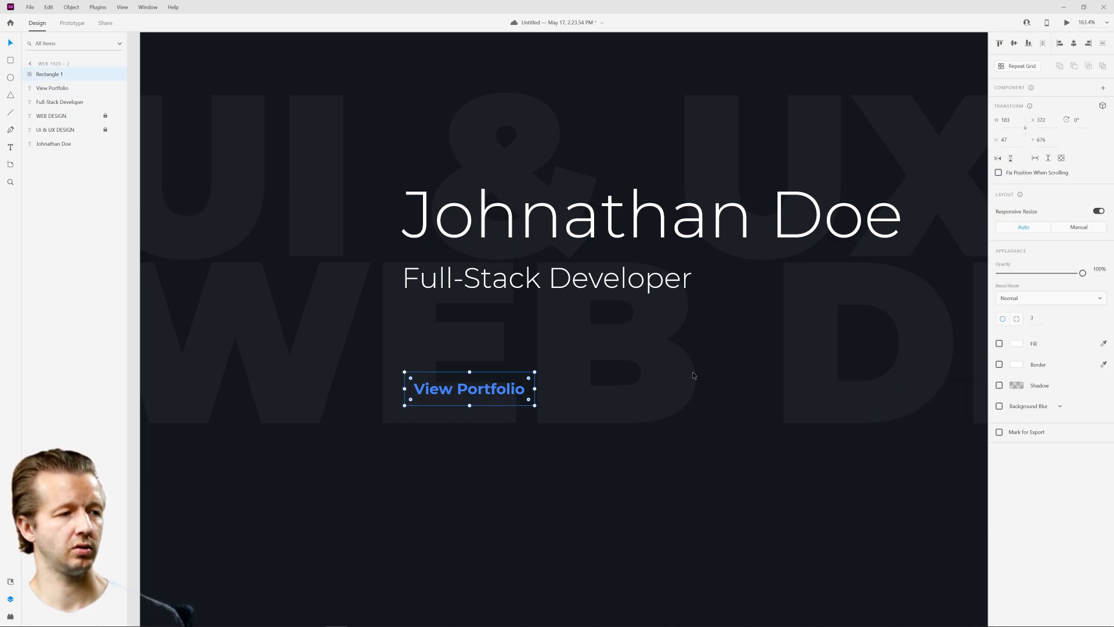
click(999, 343)
click(1016, 343)
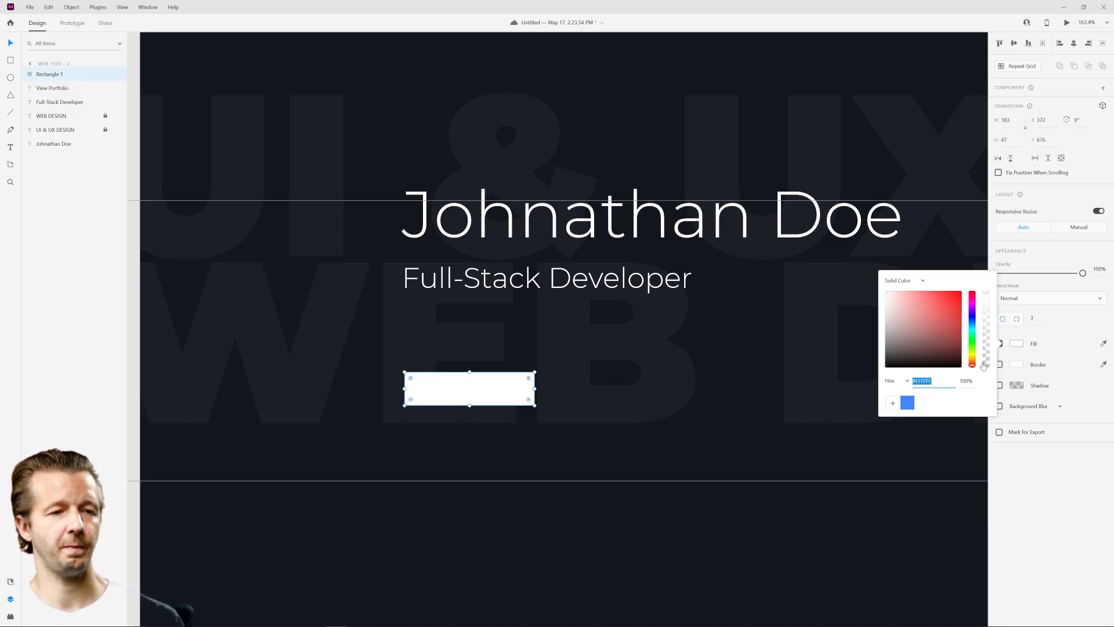
click(907, 403)
click(448, 392)
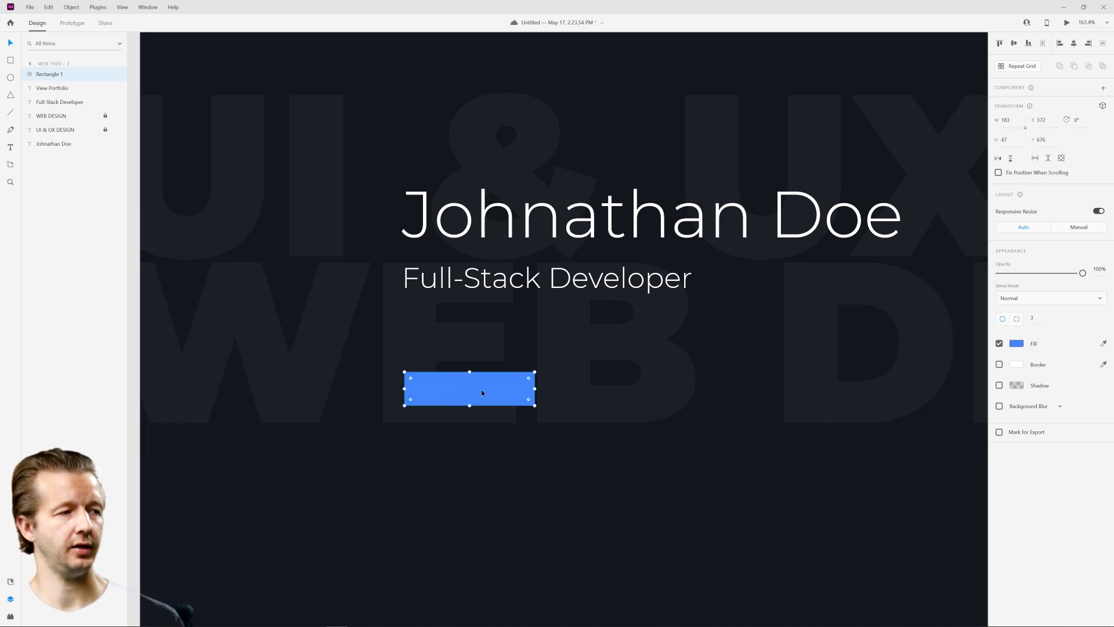
- Place the blue button rectangle beneath the "View Portfolio" text in the layer order and recolor that text white
drag(63, 76, 58, 92)
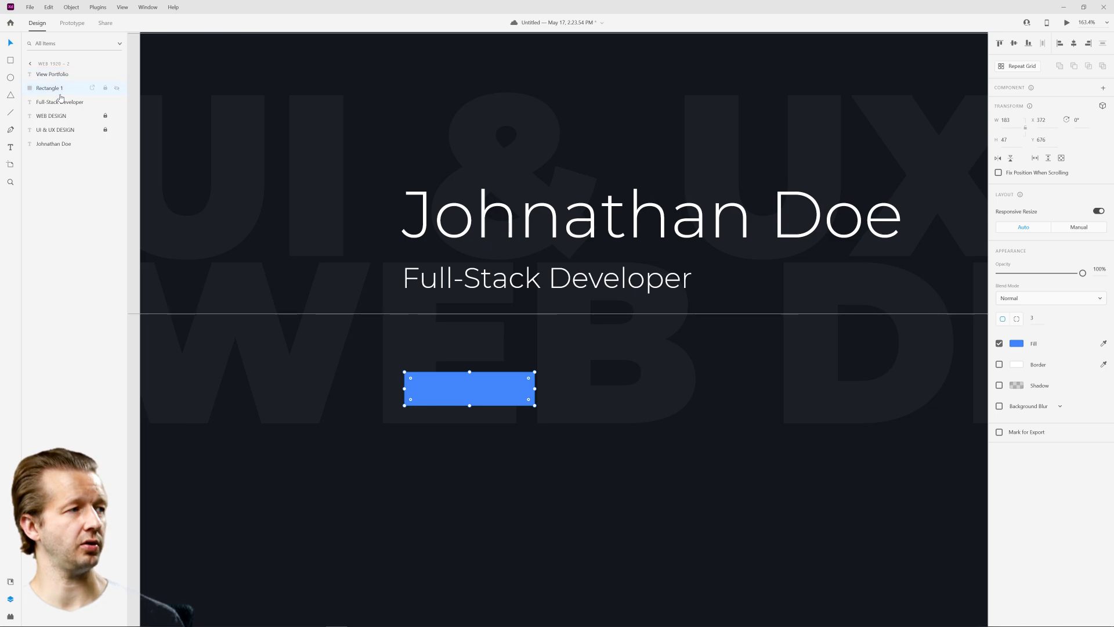
click(455, 391)
click(1017, 448)
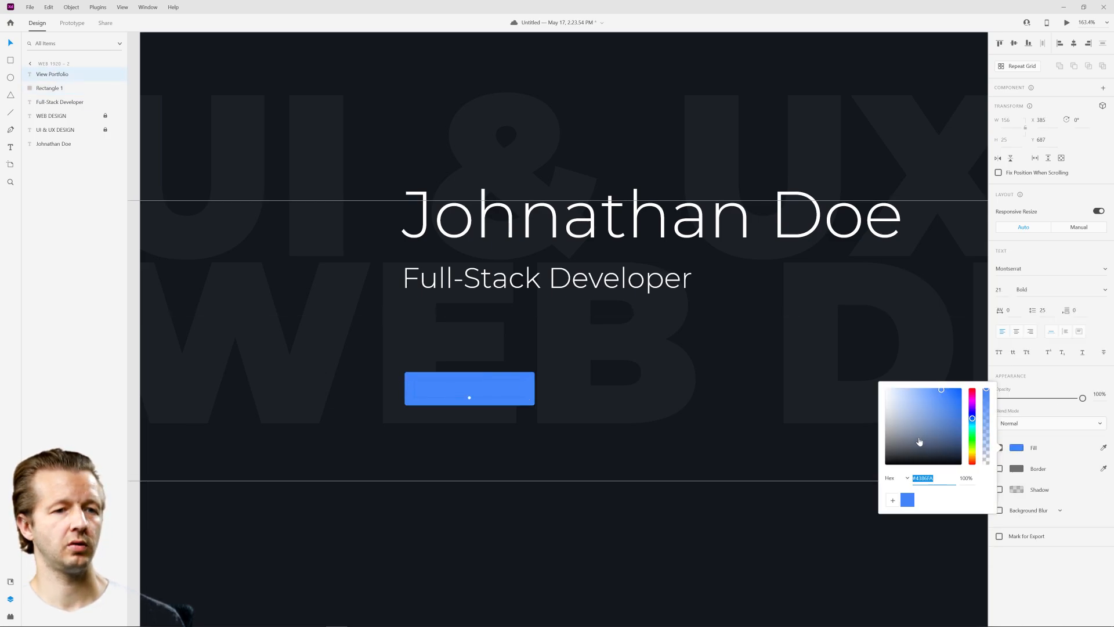
drag(919, 442, 808, 428)
click(615, 504)
scroll(575, 488, down, 5)
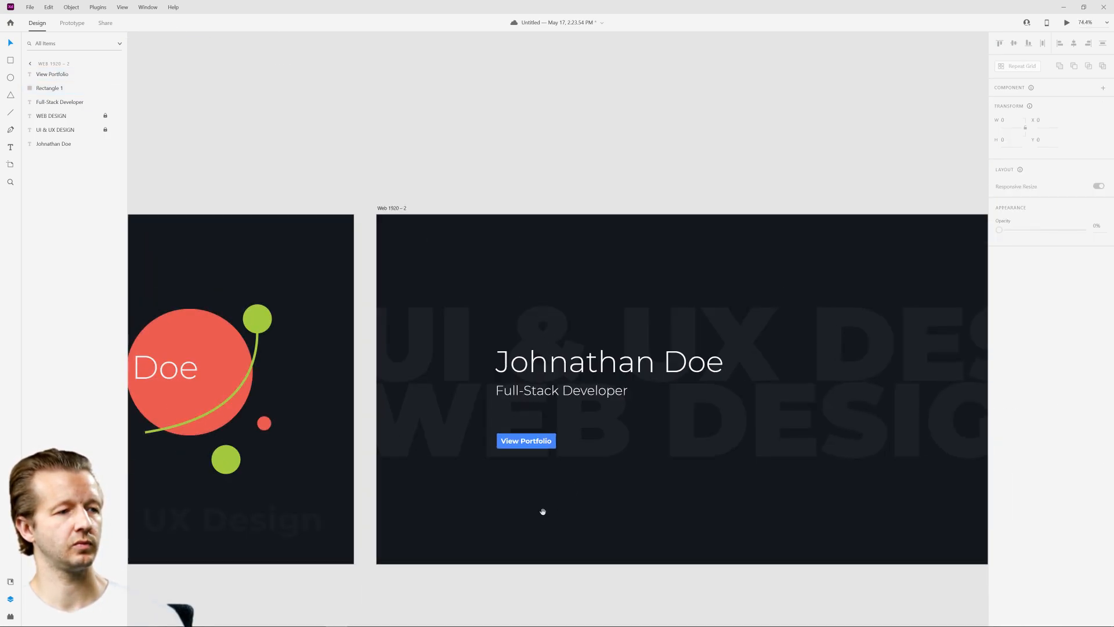
- Enlarge the blue button rectangle around its center to a width of about 201, with slightly more height
scroll(607, 383, up, 5)
click(633, 375)
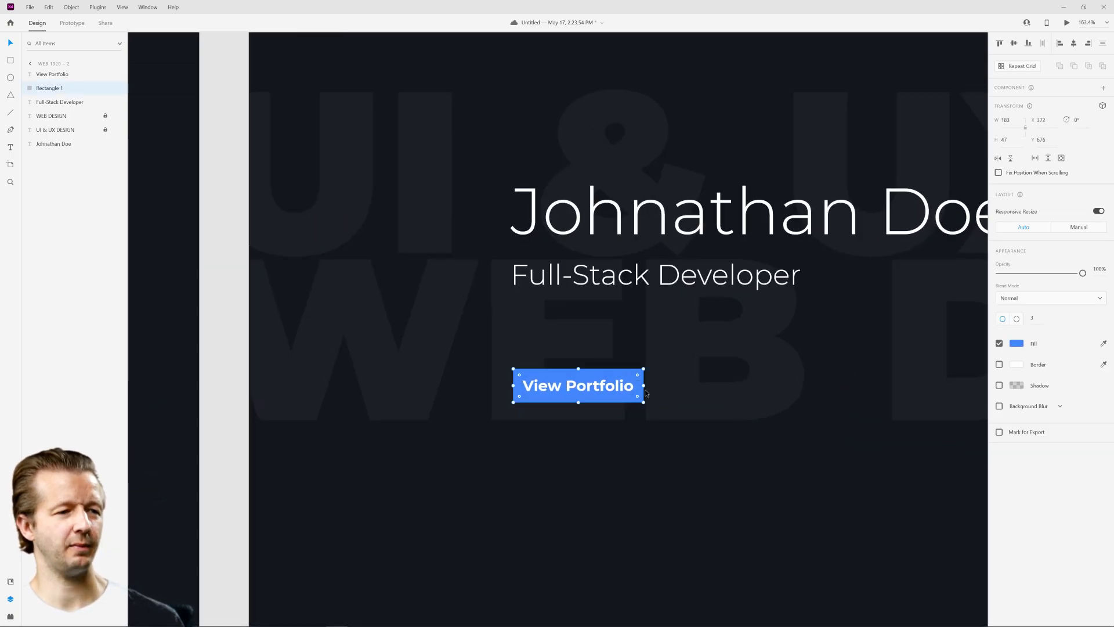
drag(645, 386, 650, 385)
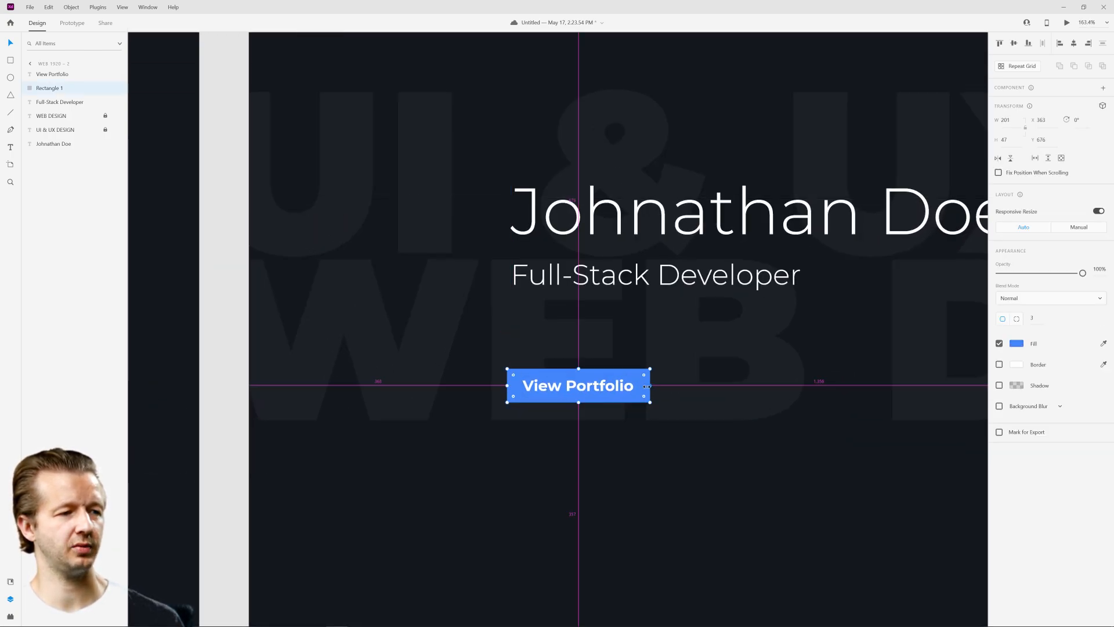
mouse_move(579, 402)
mouse_down()
mouse_move(578, 415)
mouse_move(579, 405)
mouse_up()
key(Escape)
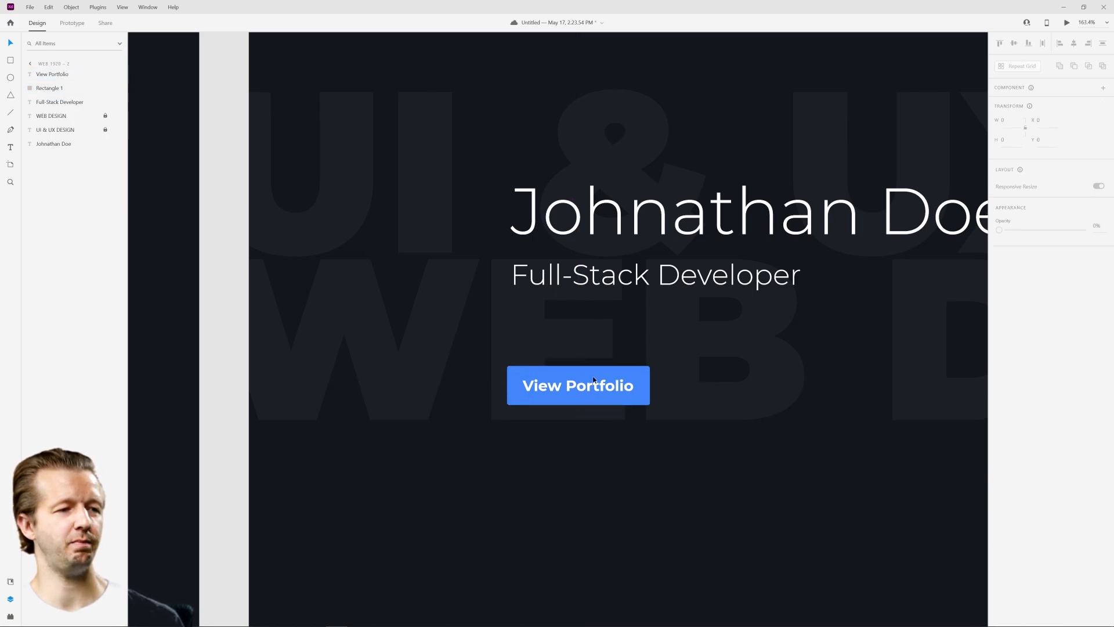
- Move the button rectangle and its text together to about X 372, aligning them under the job title's left edge
click(607, 374)
drag(591, 379, 594, 377)
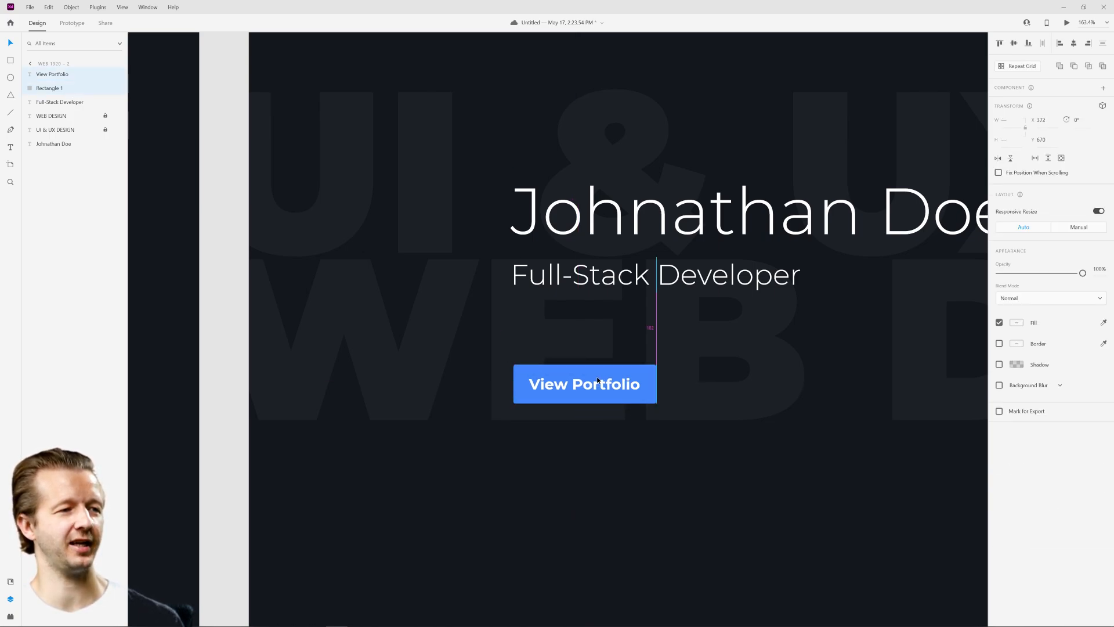
click(628, 501)
- Compare the original artboard's hero layout with the rebuilt one on Web 1920 – 2
key(ctrl+0)
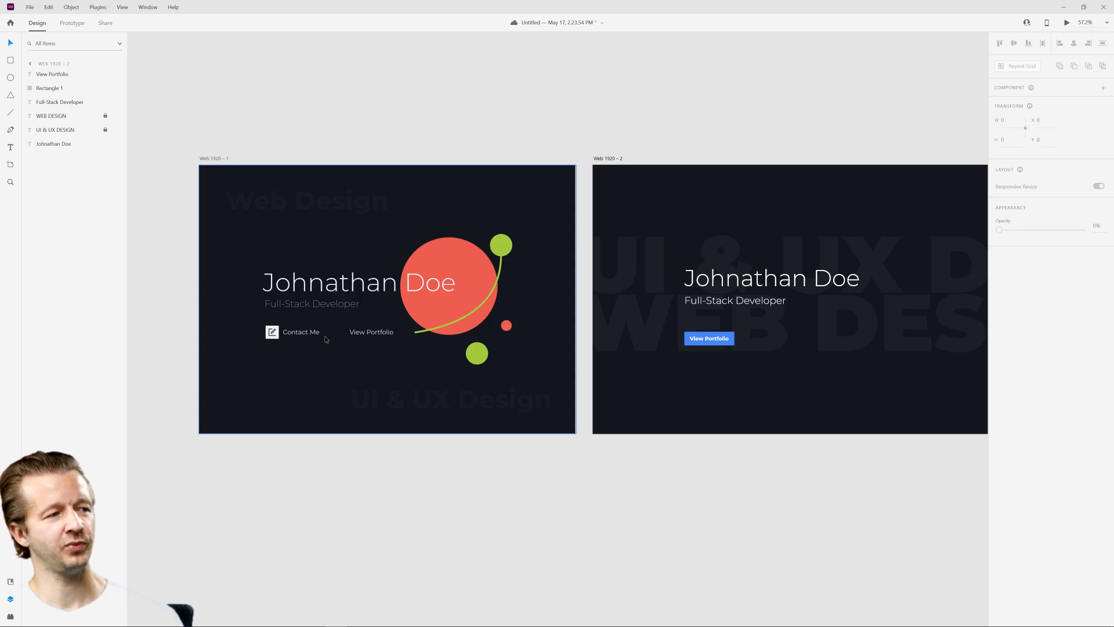
scroll(288, 328, up, 5)
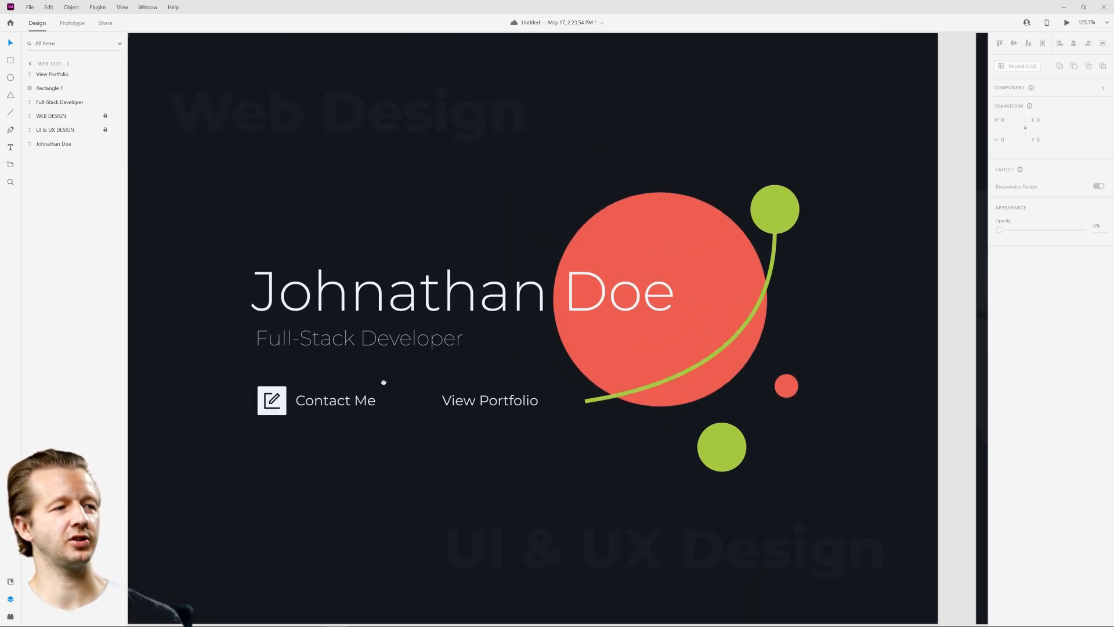
scroll(386, 377, down, 2)
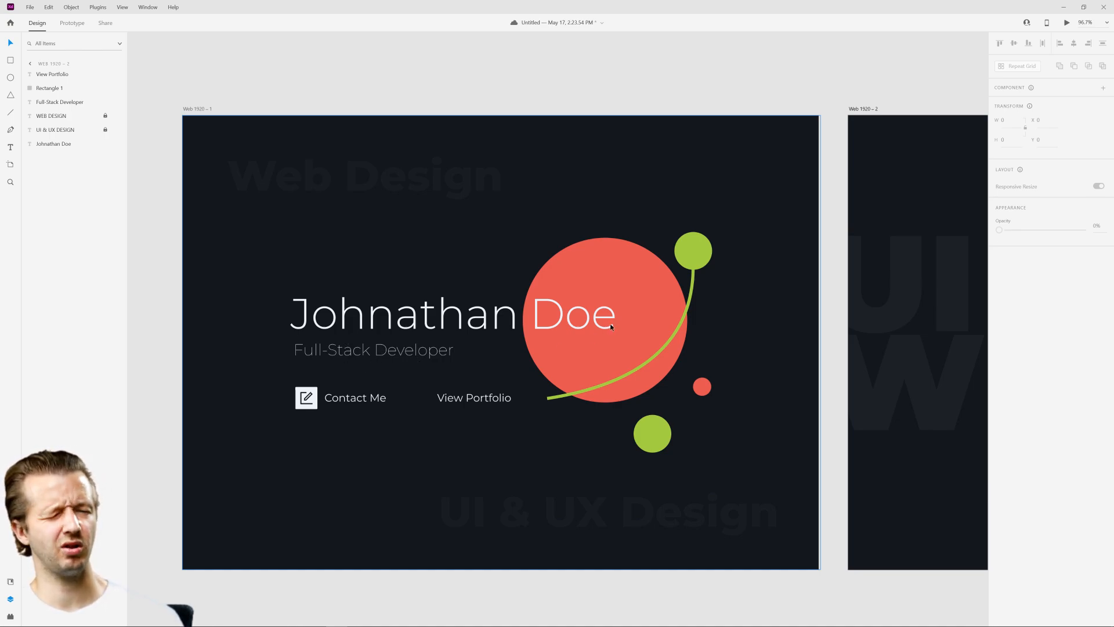
scroll(604, 327, down, 3)
drag(592, 330, 232, 343)
drag(552, 346, 489, 312)
scroll(516, 334, up, 4)
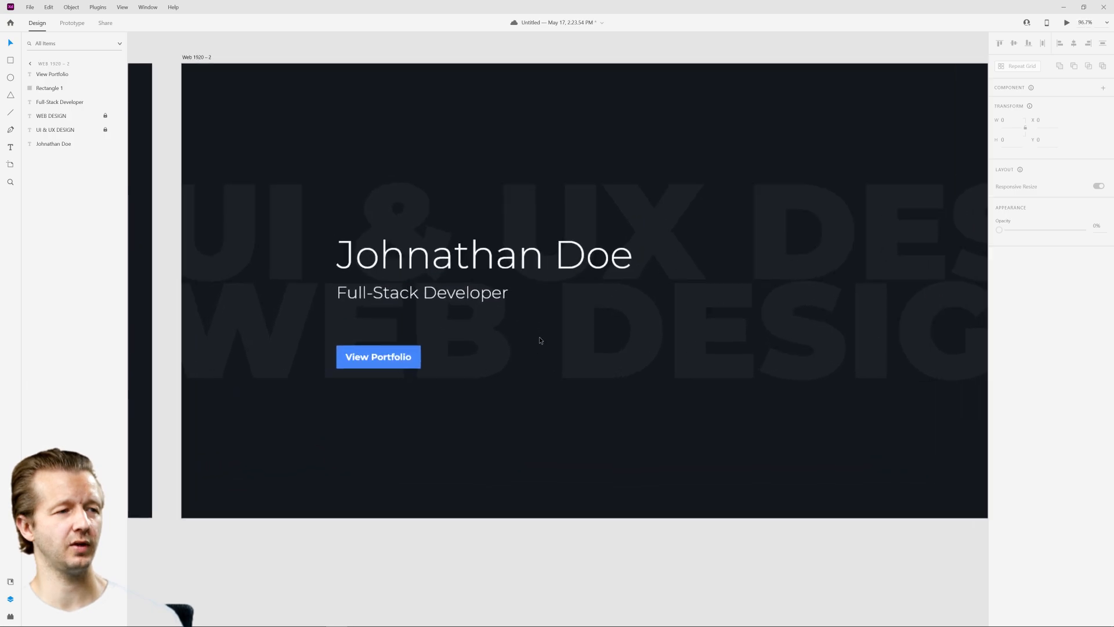
- Duplicate the "View Portfolio" text to the right of the blue button and change the copy to "Contact me"
click(394, 395)
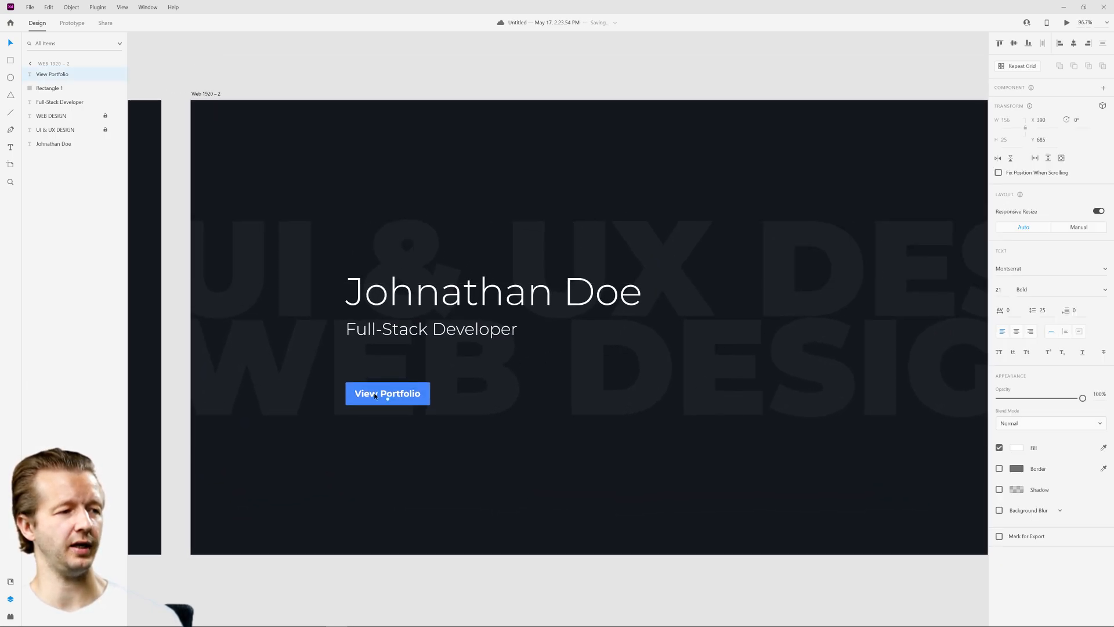
drag(374, 394, 471, 395)
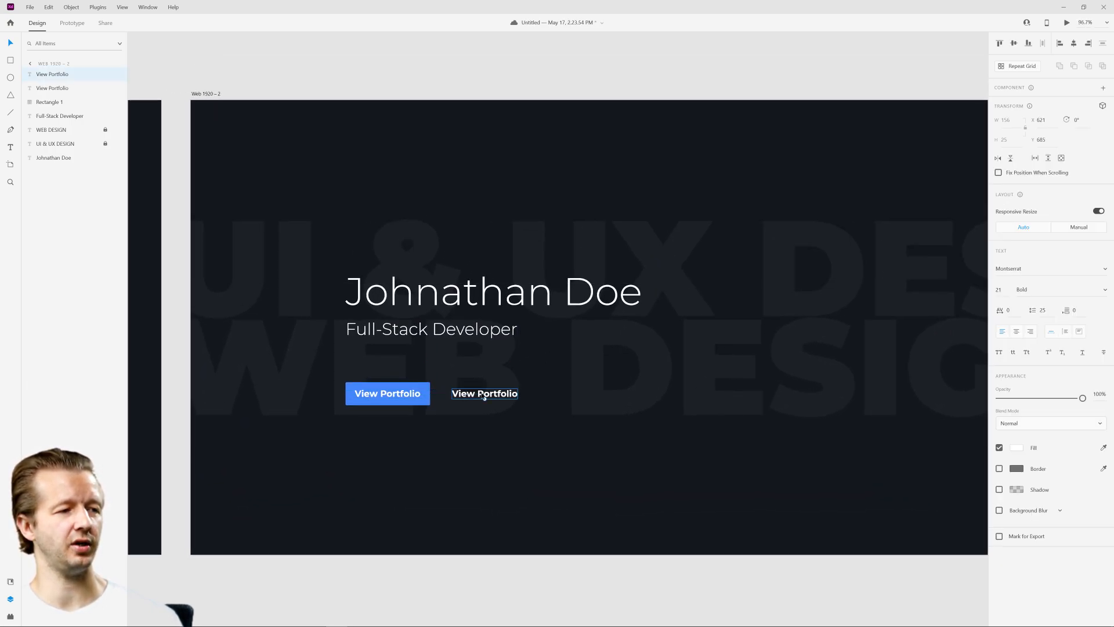
triple_click(481, 394)
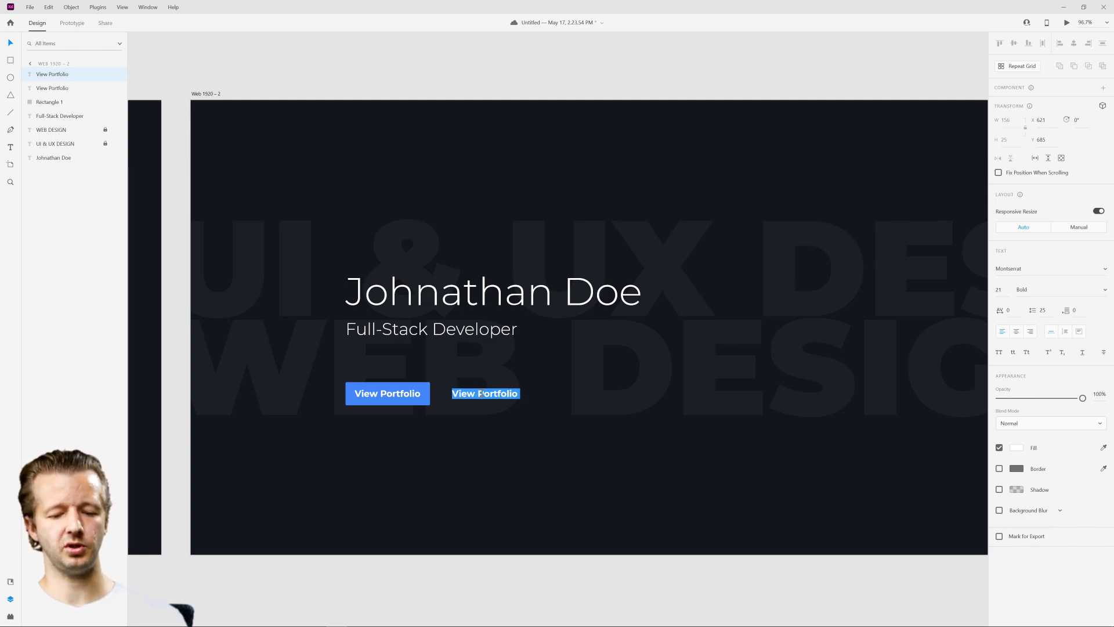
text(Contact me)
key(Escape)
click(485, 417)
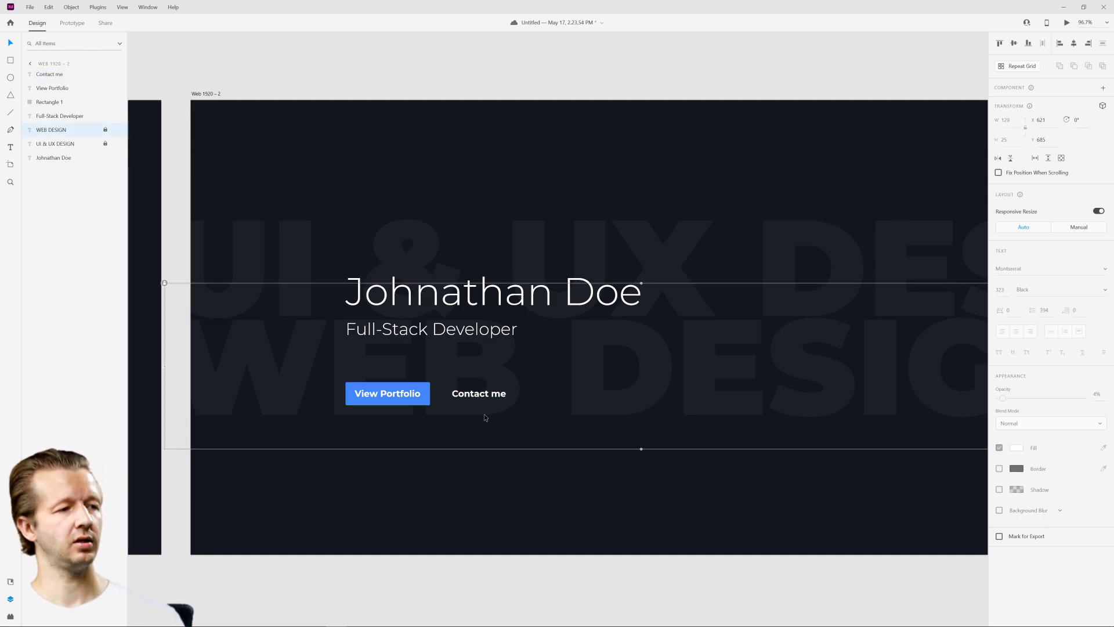
key(Escape)
- Examine the original artboard's icon and "Contact Me" link as a reference for the new artboard
scroll(386, 462, down, 3)
drag(386, 462, 650, 465)
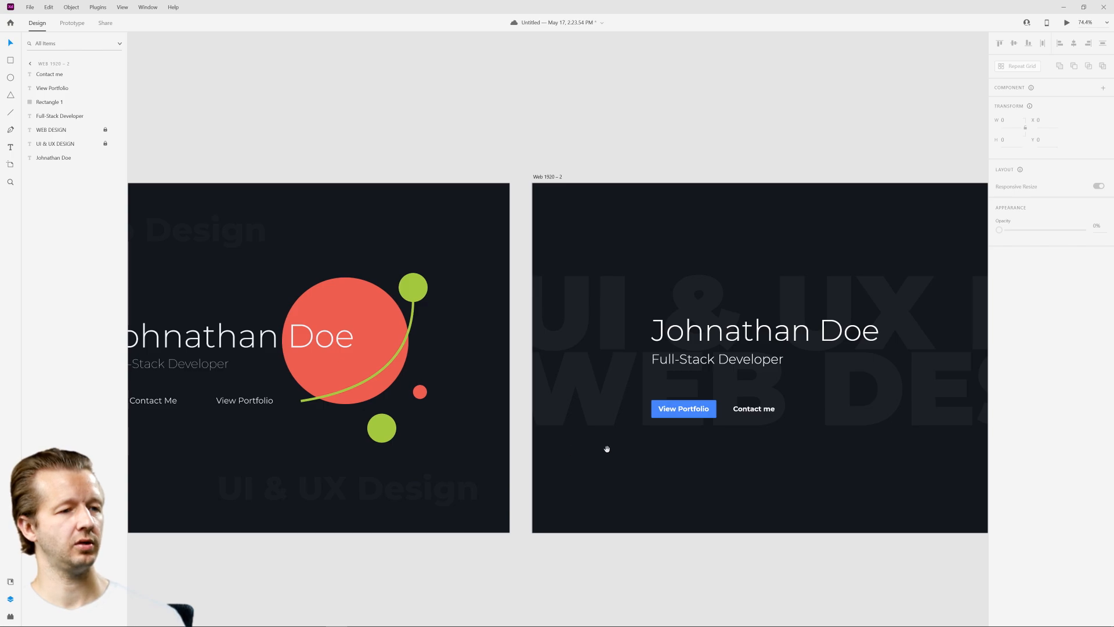
scroll(607, 449, left, 3)
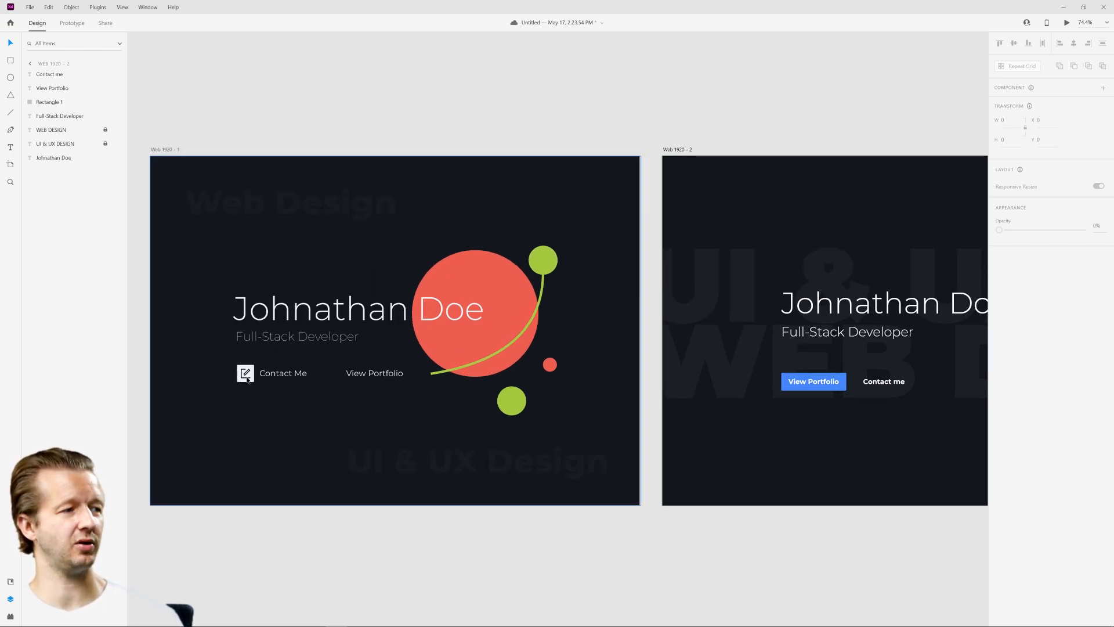
scroll(226, 381, up, 5)
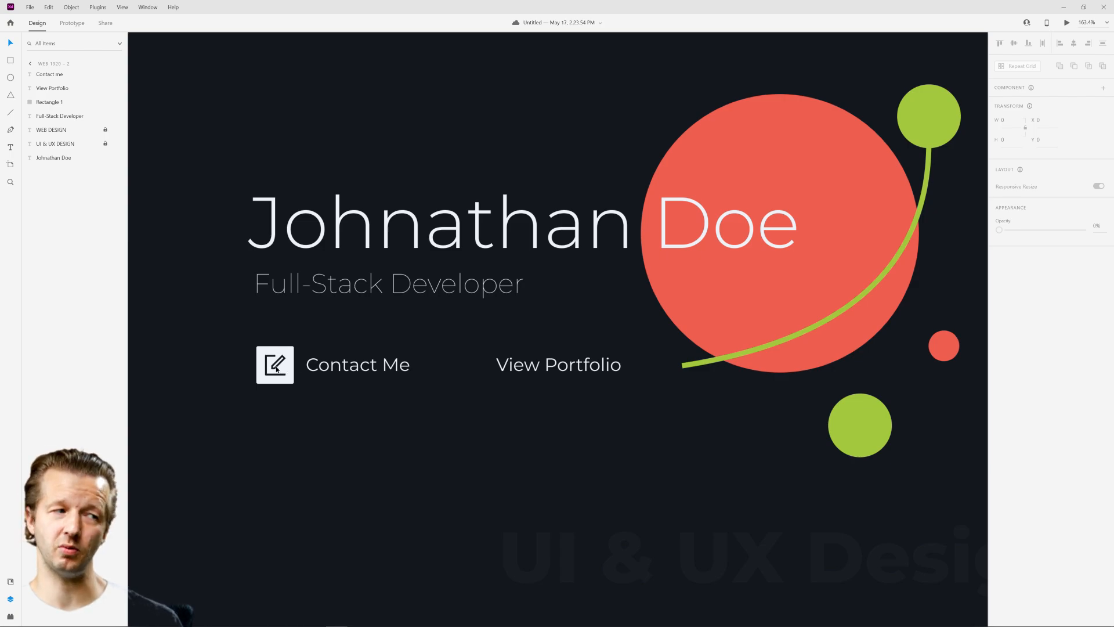
key(ctrl+0)
drag(567, 323, 271, 335)
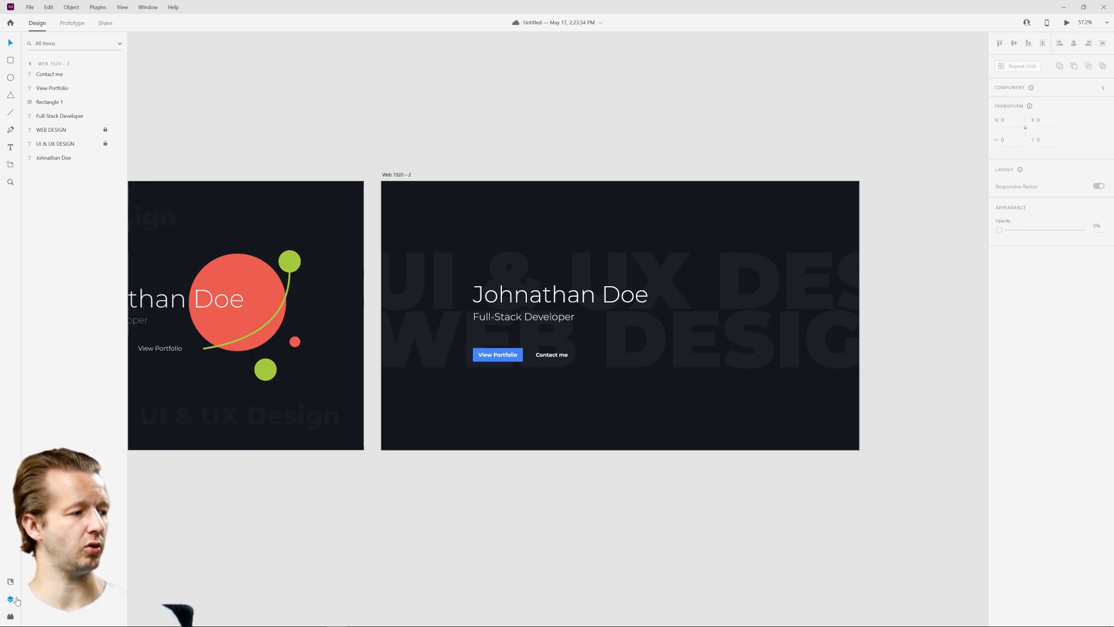
- Search the Icons 4 Design plugin for "link" and insert the Awesome set's external-link-alt icon at size 36
click(11, 616)
click(52, 164)
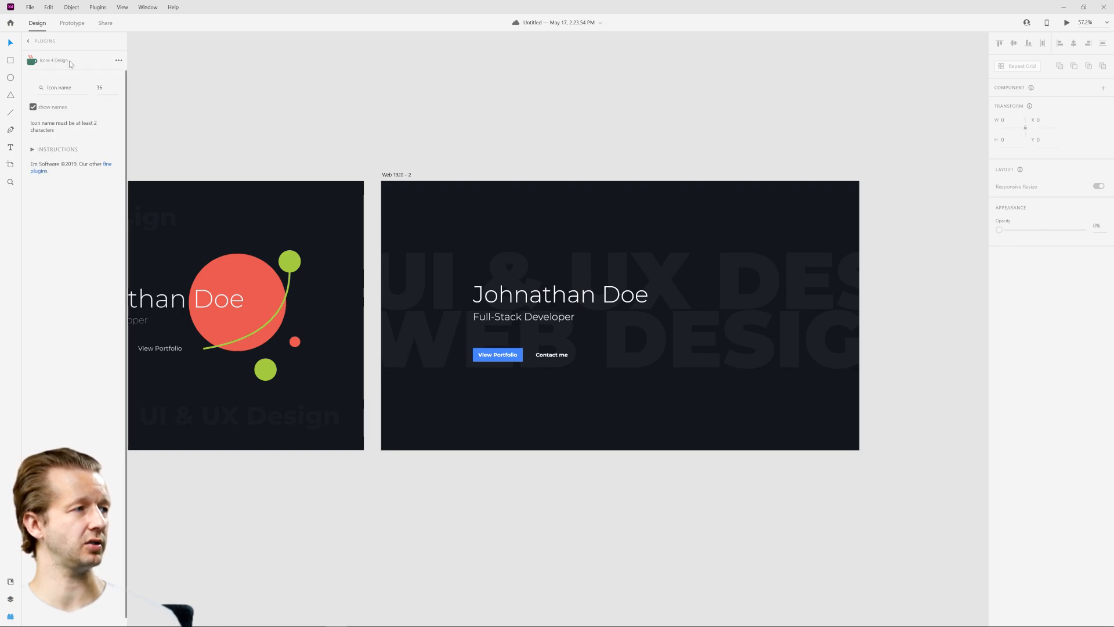
click(68, 85)
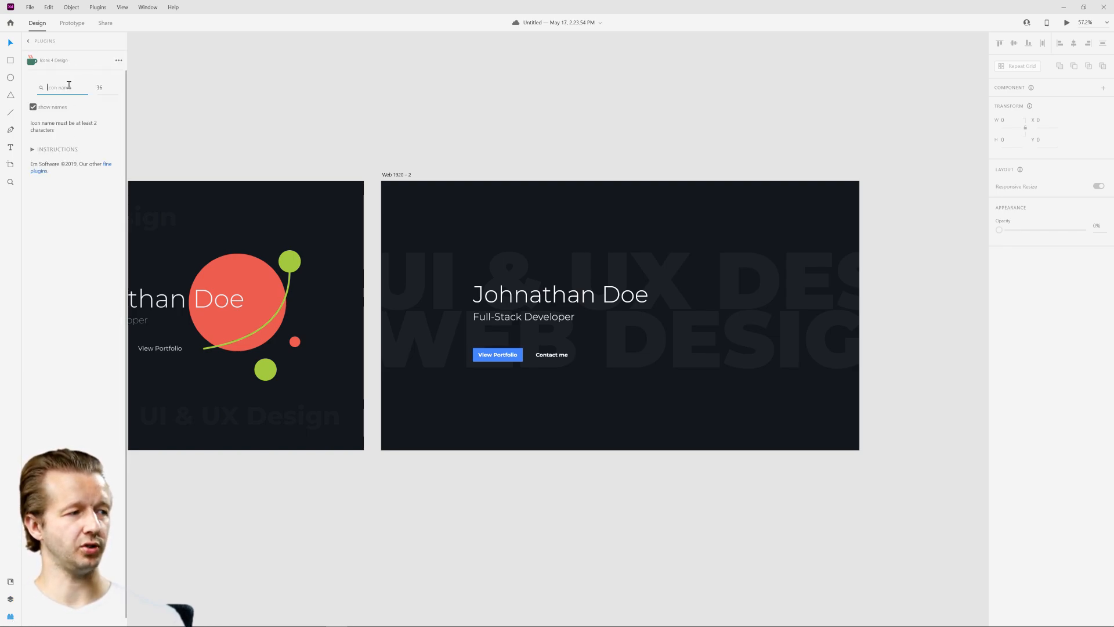
text(link)
key(Return)
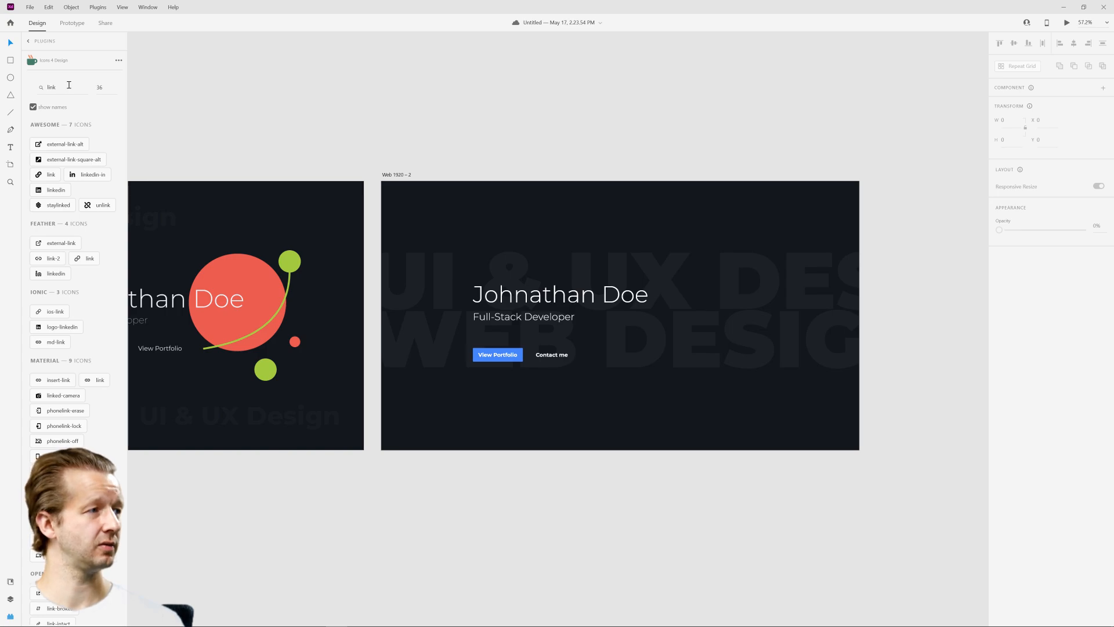
click(48, 144)
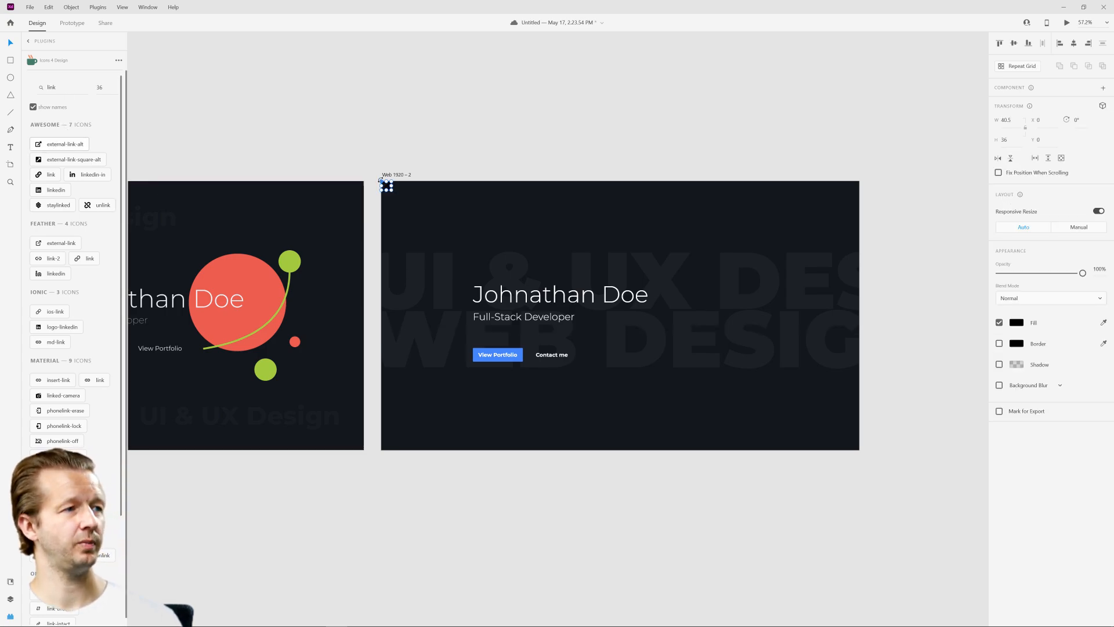
- Fill the external-link-alt icon white and move it between the blue button and the start of the "Contact me" text
drag(388, 185, 478, 264)
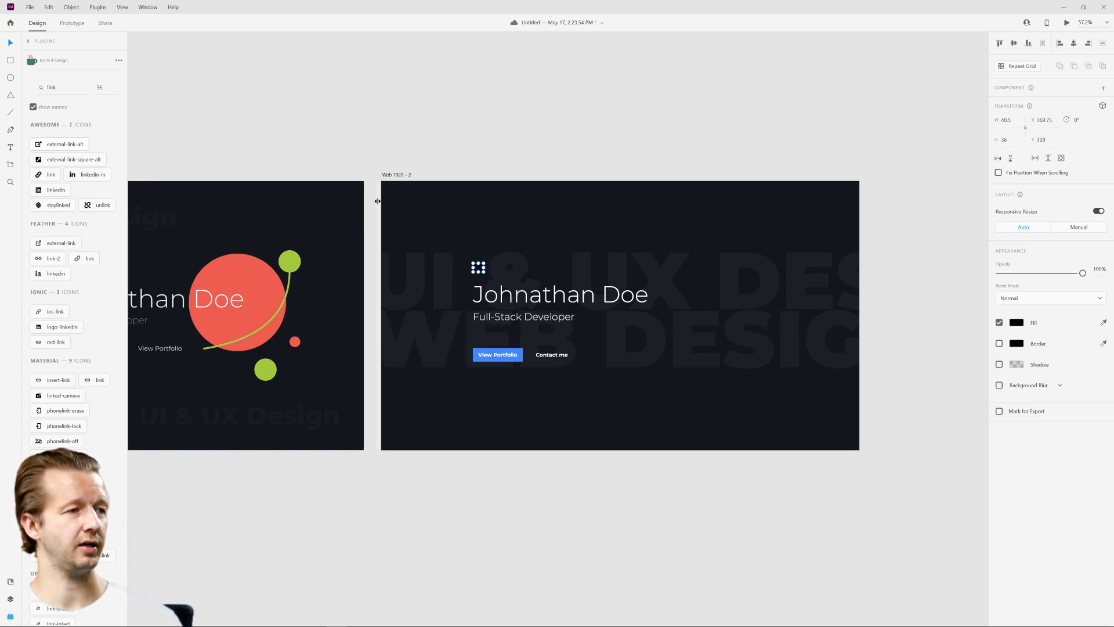
click(1015, 325)
drag(931, 317, 873, 261)
scroll(543, 324, up, 7)
mouse_move(564, 294)
mouse_down()
mouse_move(537, 272)
mouse_move(564, 297)
mouse_up()
click(325, 105)
drag(328, 106, 541, 427)
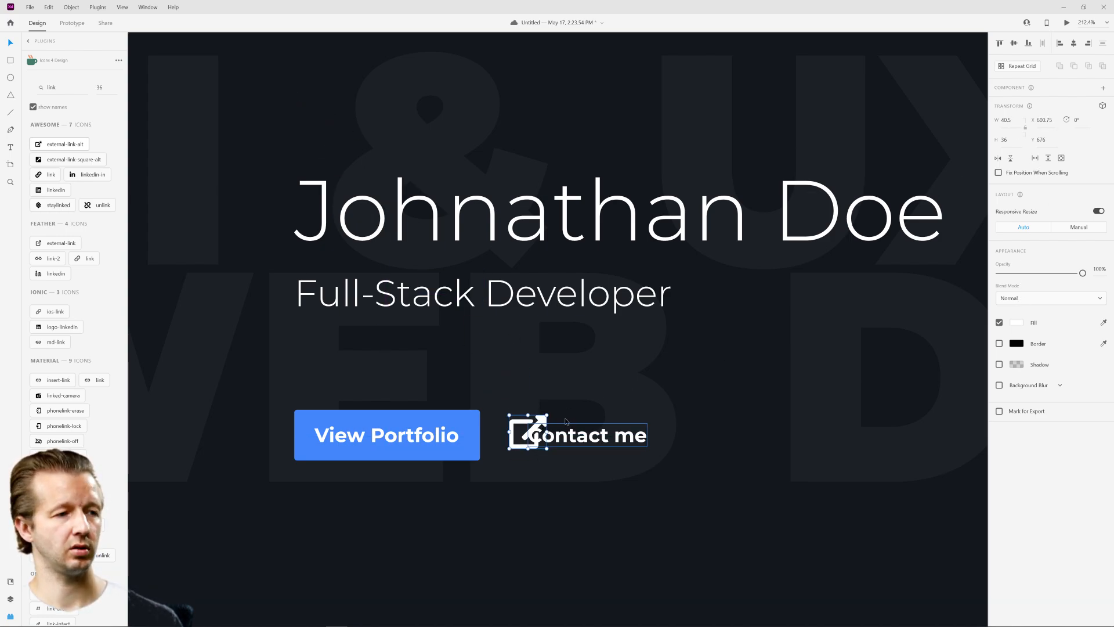
- Try shrinking the external-link icon and moving the "Contact me" text clear of it to the right
drag(547, 414, 610, 435)
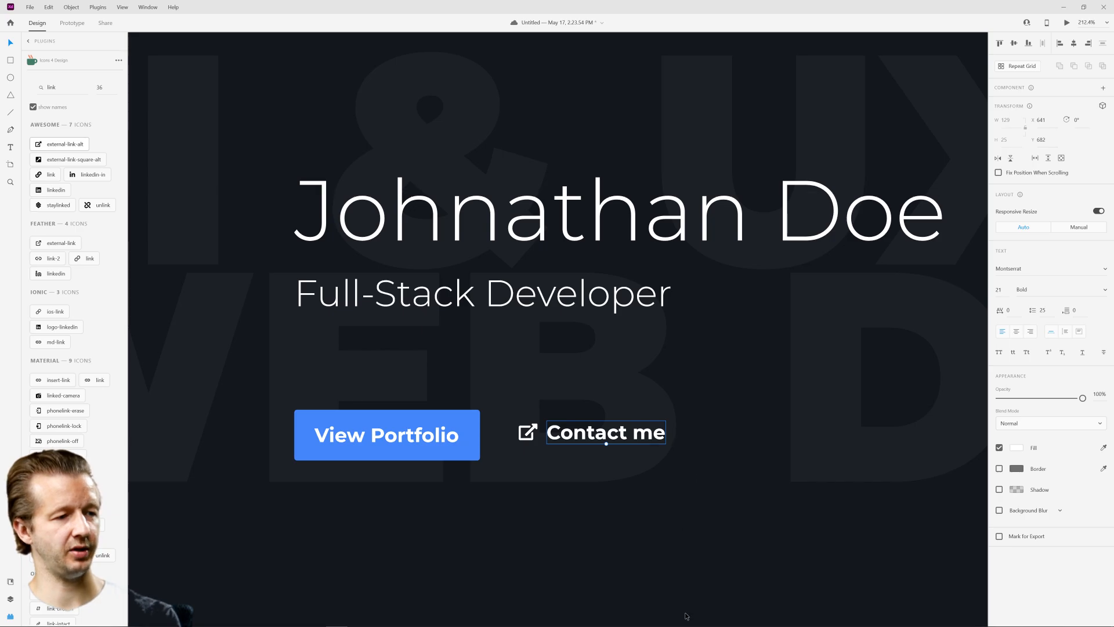
click(629, 549)
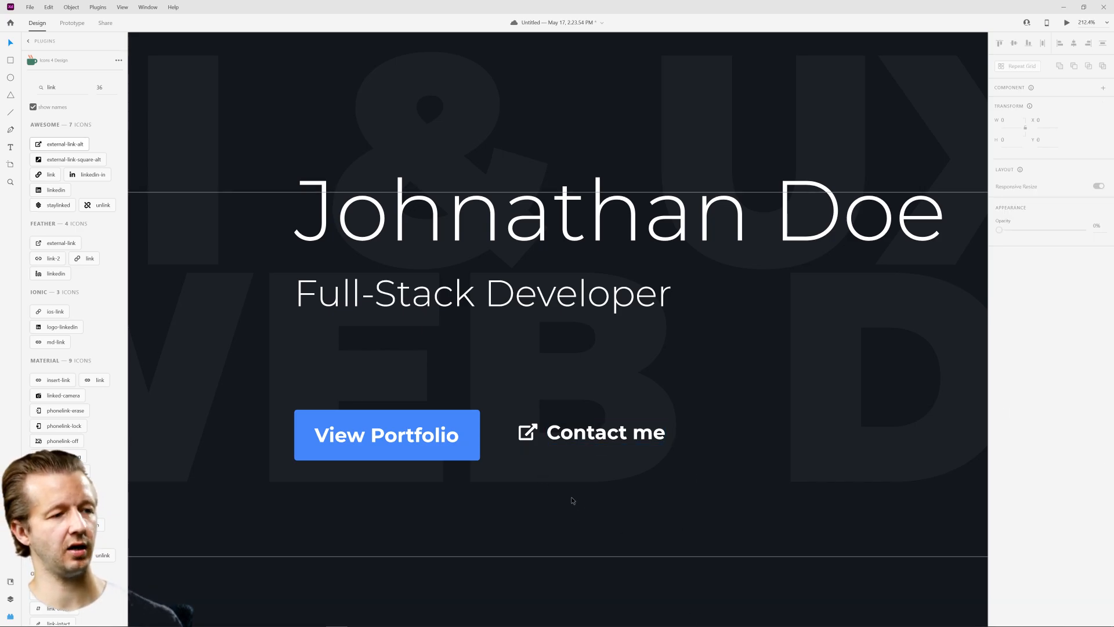
scroll(573, 501, down, 5)
drag(572, 520, 659, 457)
scroll(651, 457, up, 1)
scroll(651, 461, up, 4)
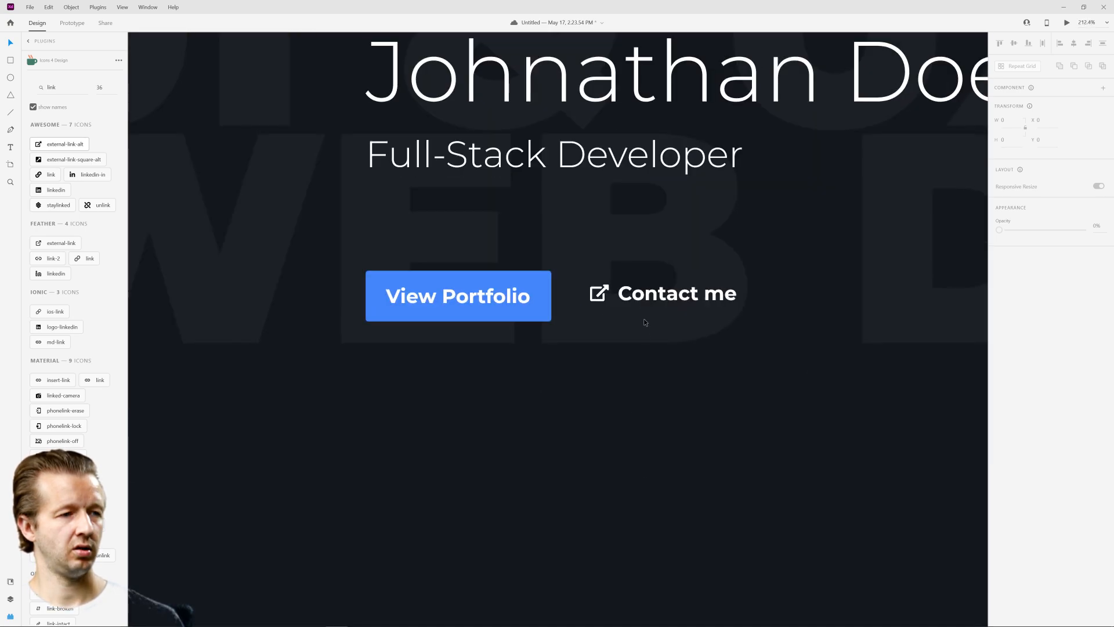
- Undo the external-link icon's resizing and the "Contact me" text's move
click(676, 300)
double_click(607, 288)
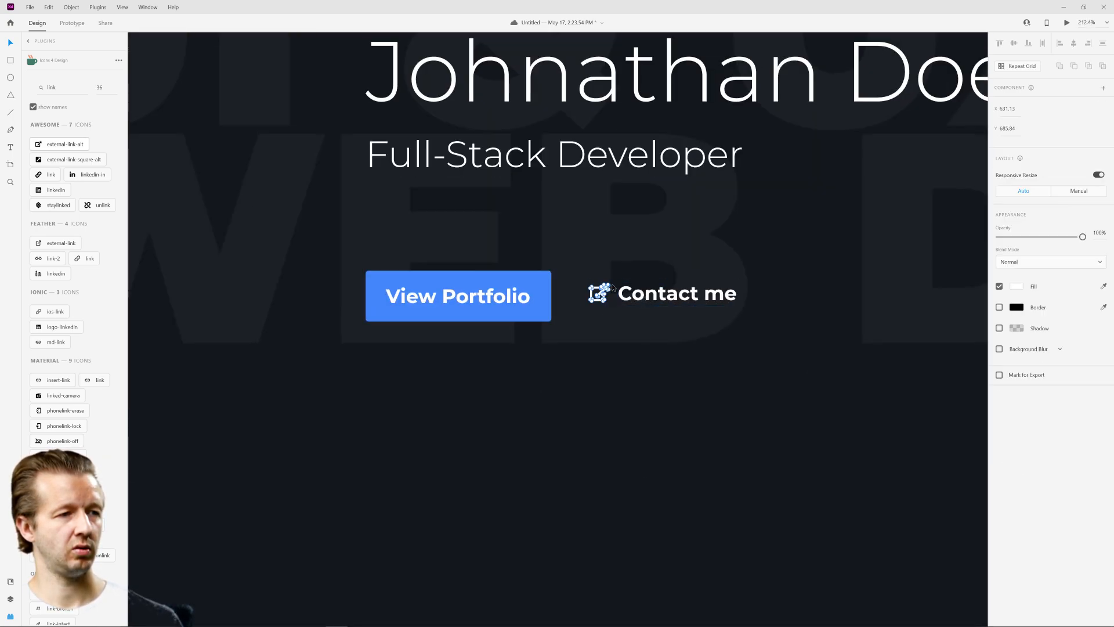
key(ctrl+z)
click(627, 382)
click(617, 296)
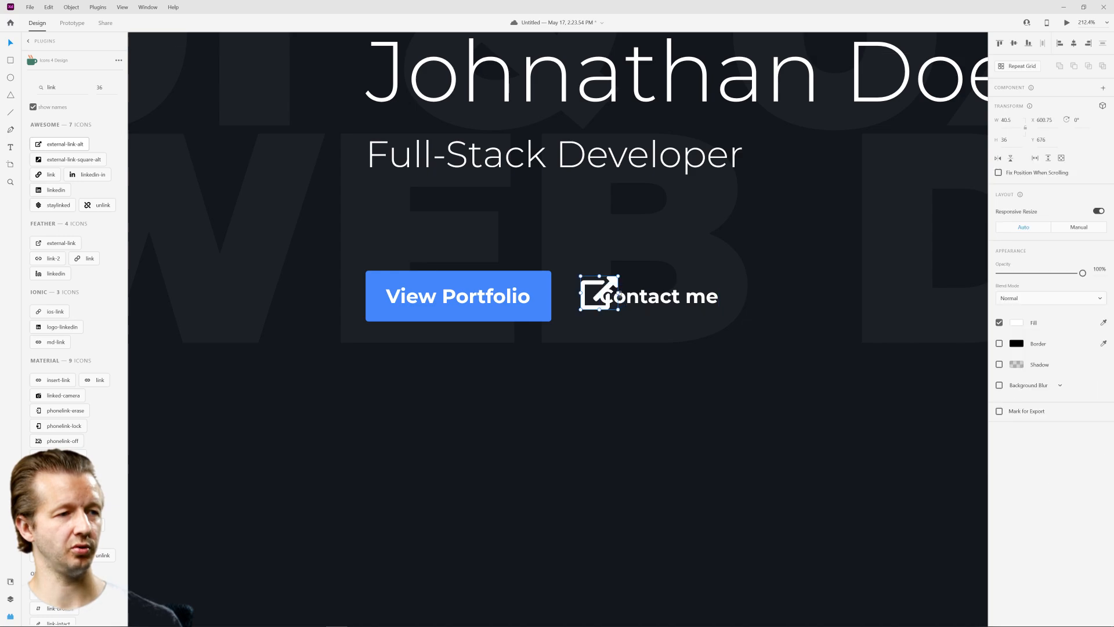
- Scale the external-link icon down to about the text's height and move the "Contact me" text right to X 653
drag(618, 274, 672, 294)
click(647, 299)
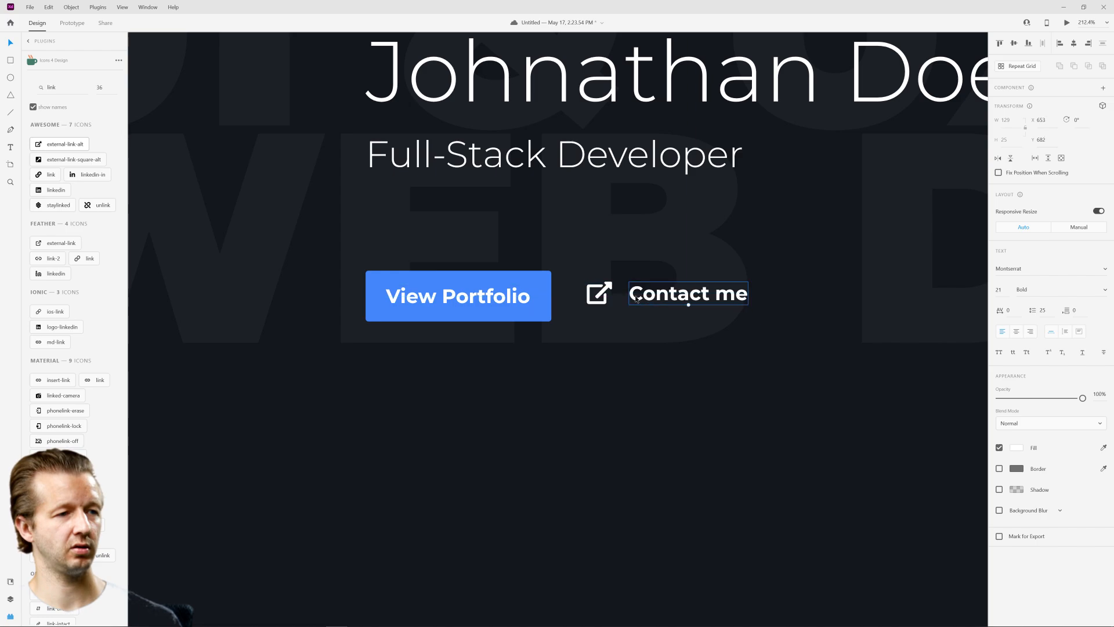
click(587, 303)
drag(586, 303, 612, 292)
click(686, 465)
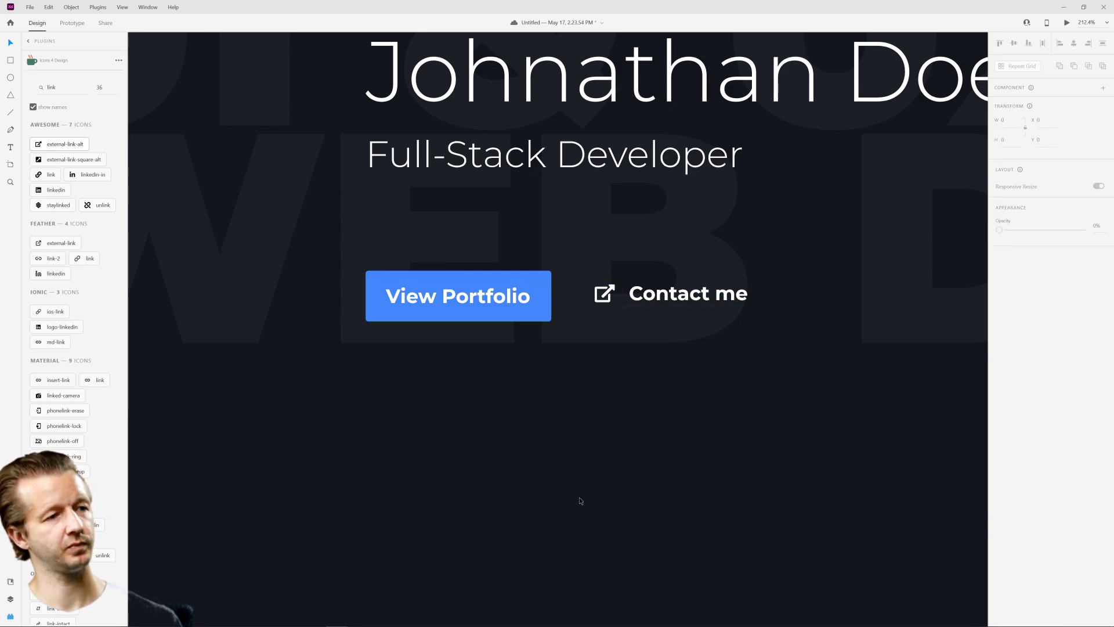
- Compare the original hero artboard with the new one, looking at the subtitle and the link row
key(ctrl+0)
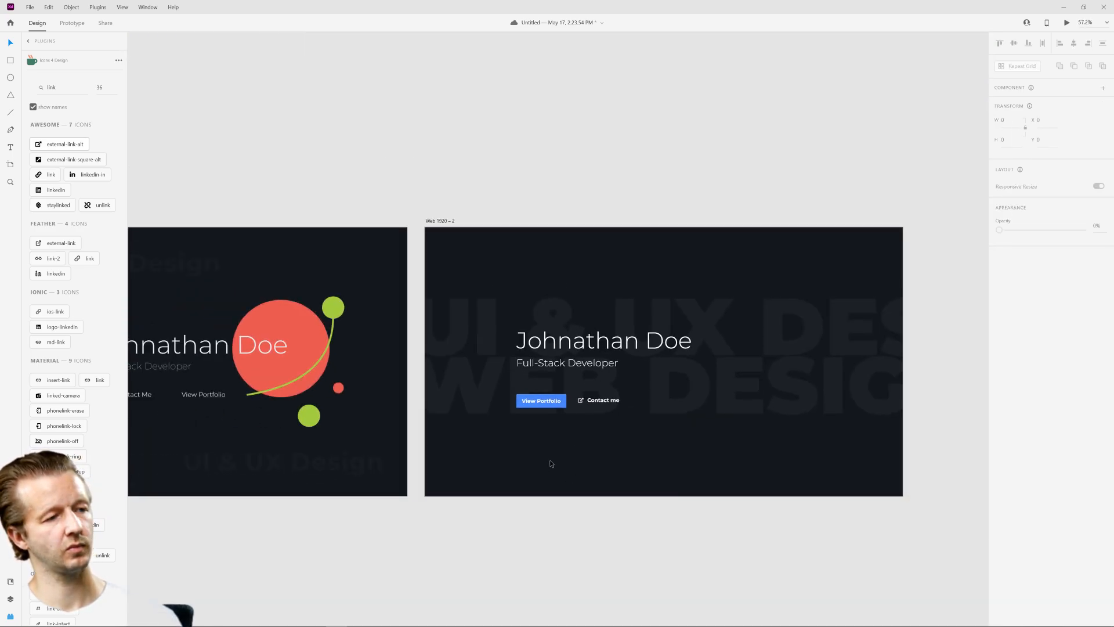
drag(576, 453, 624, 399)
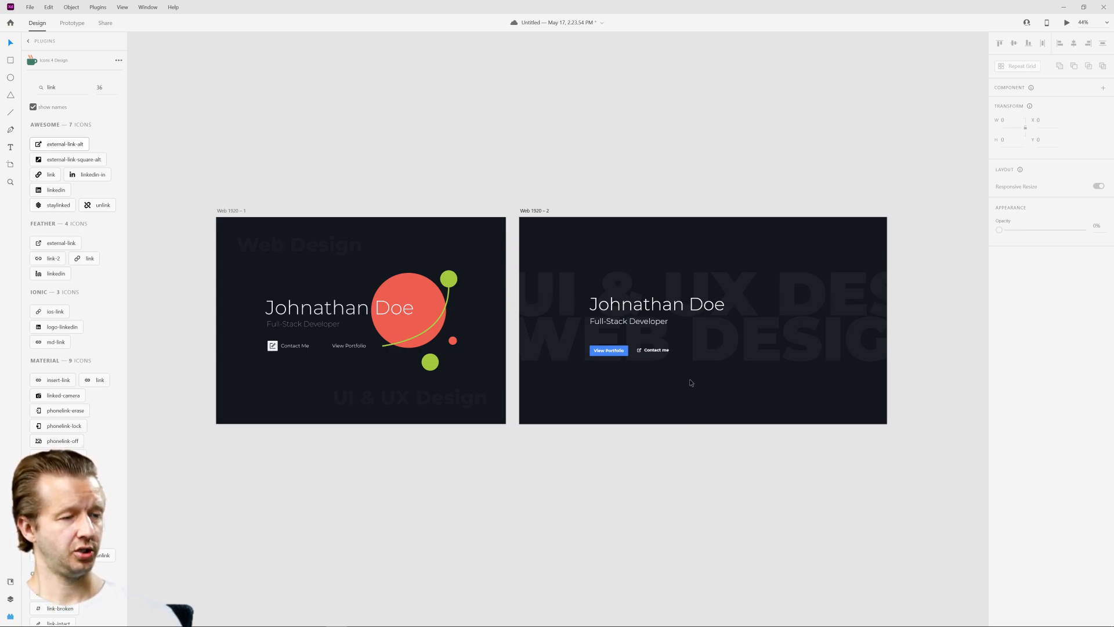
click(612, 324)
scroll(261, 334, up, 5)
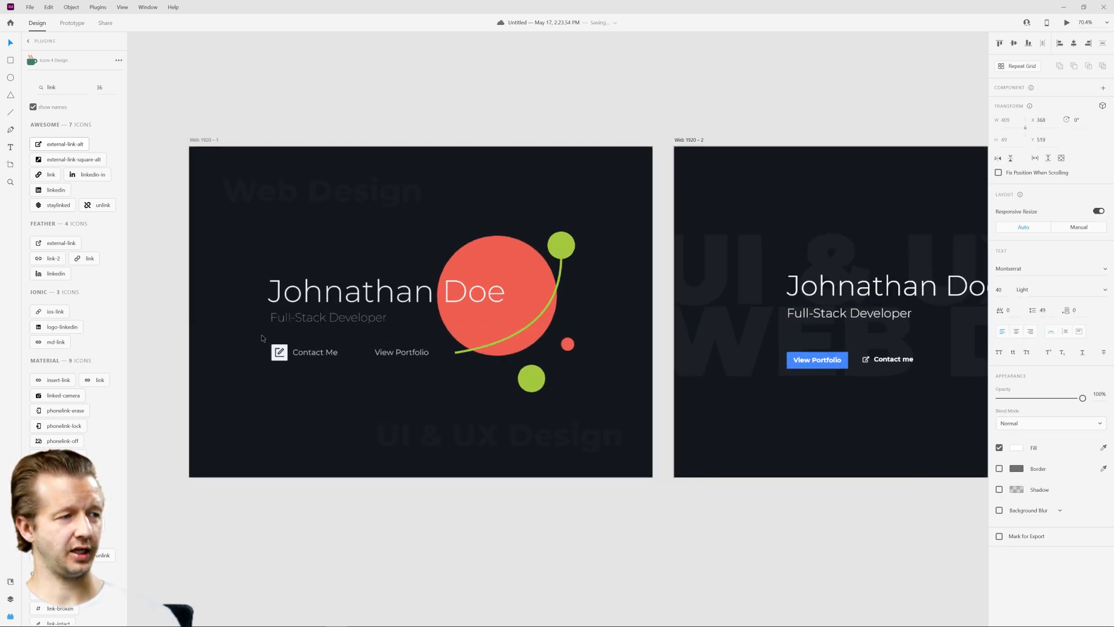
scroll(403, 315, down, 3)
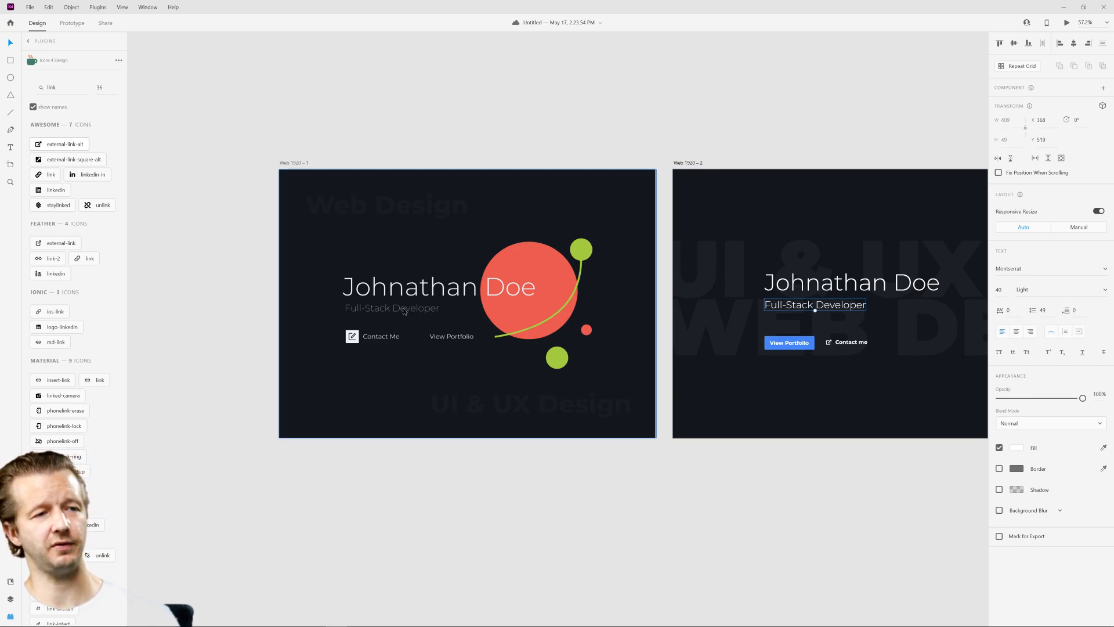
drag(886, 319, 539, 330)
click(521, 102)
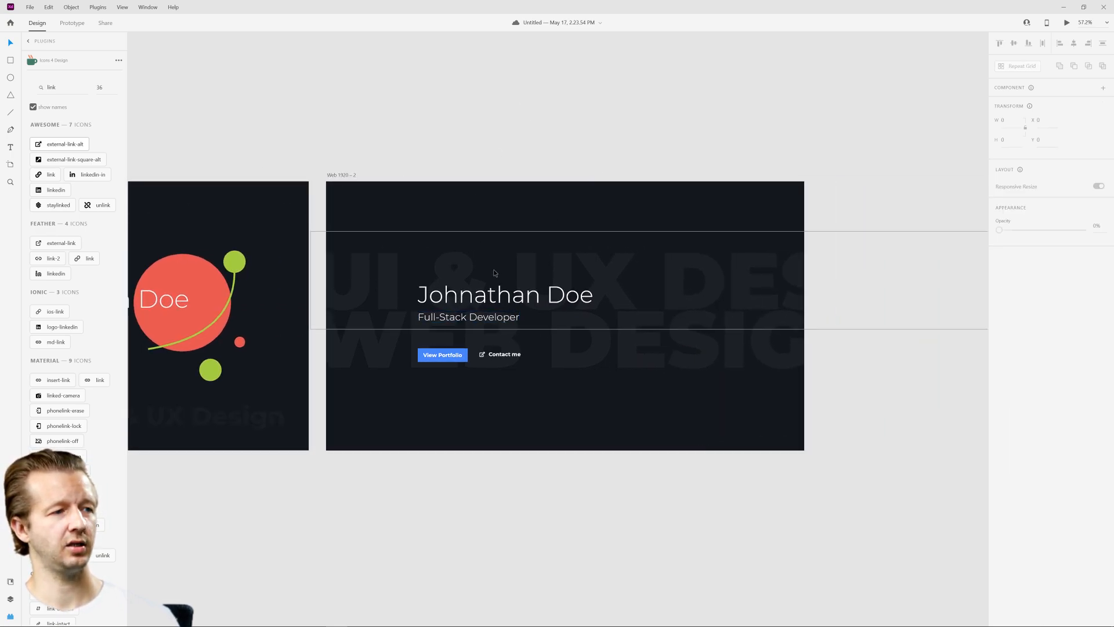
- Send the locked "WEB DESIGN" and "UI & UX DESIGN" background texts behind all other layers of the new artboard
click(505, 296)
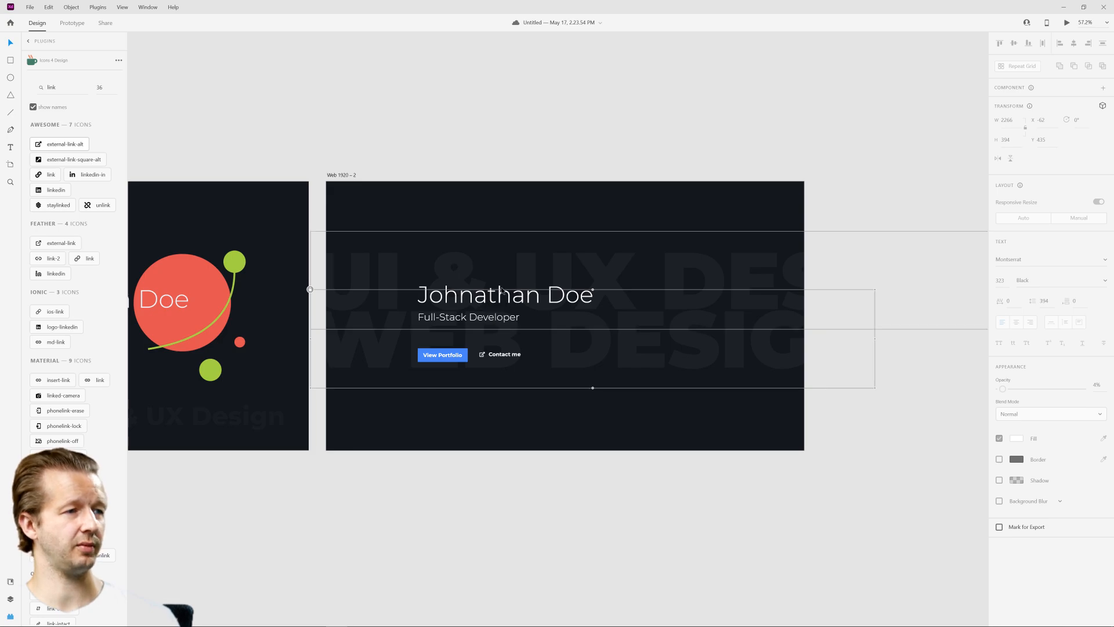
click(500, 287)
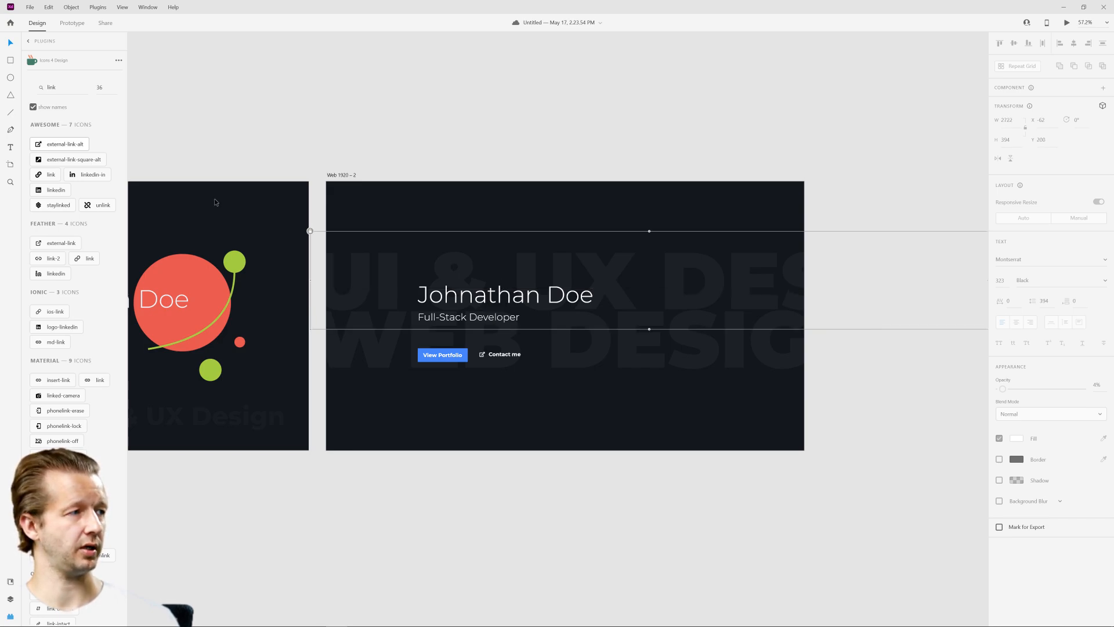
click(10, 601)
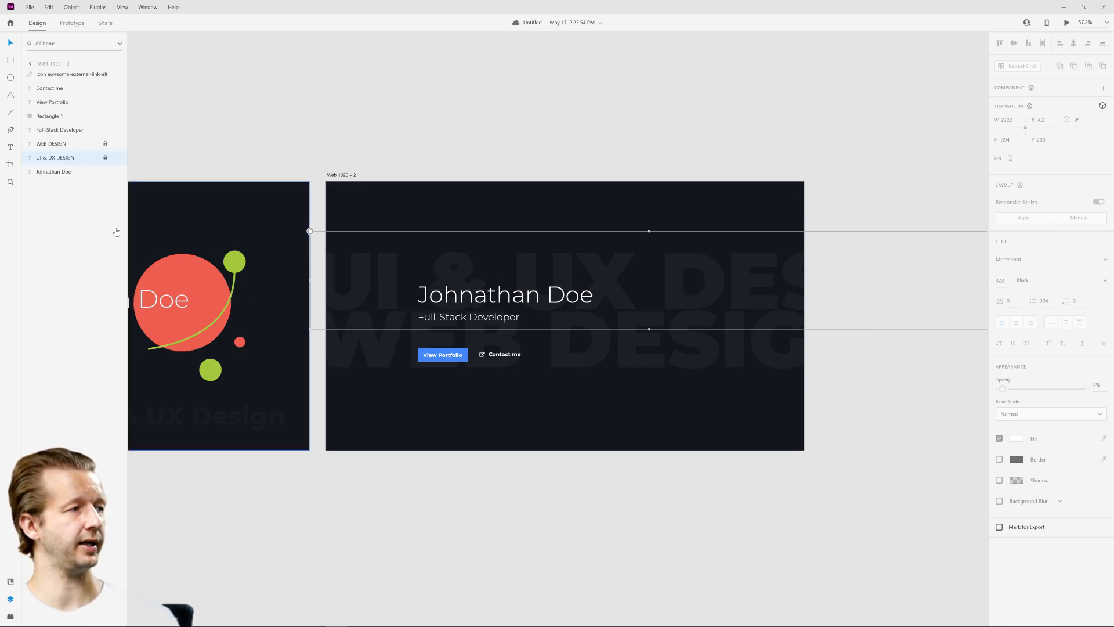
shift+click(56, 143)
key(ctrl+l)
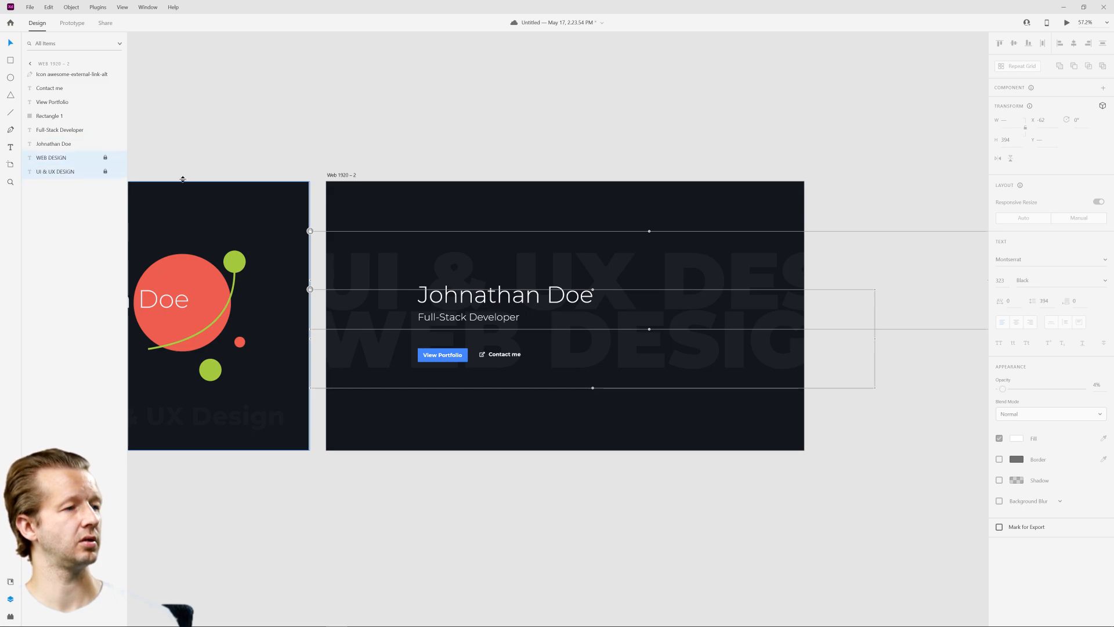
key(Escape)
- Set the large name heading's font weight to Montserrat Medium on the new artboard
click(505, 297)
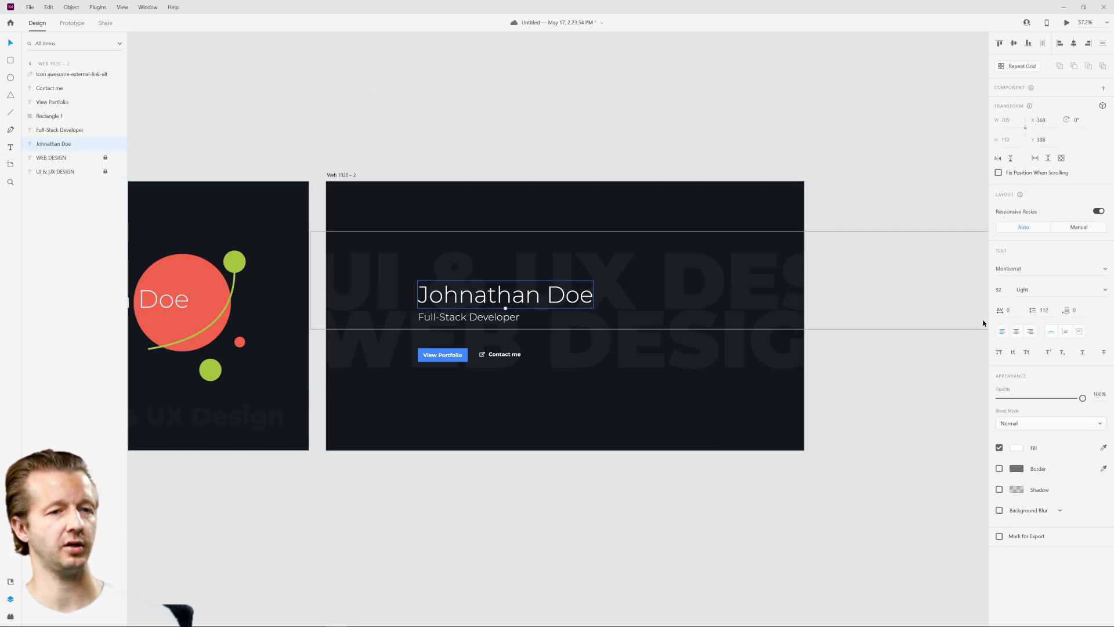
click(1104, 290)
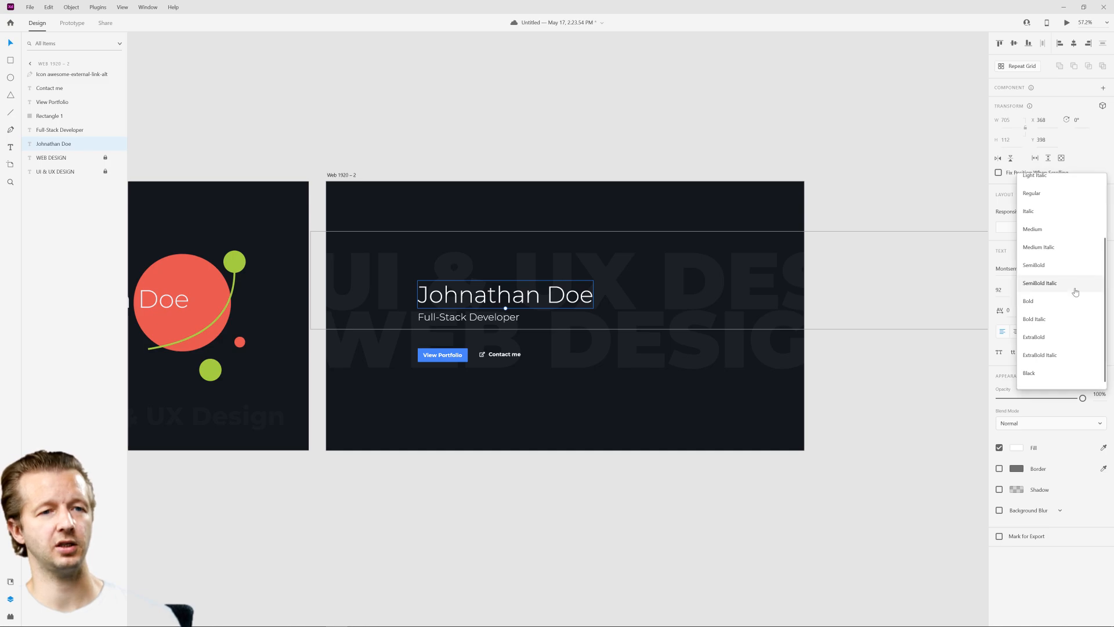
click(1052, 238)
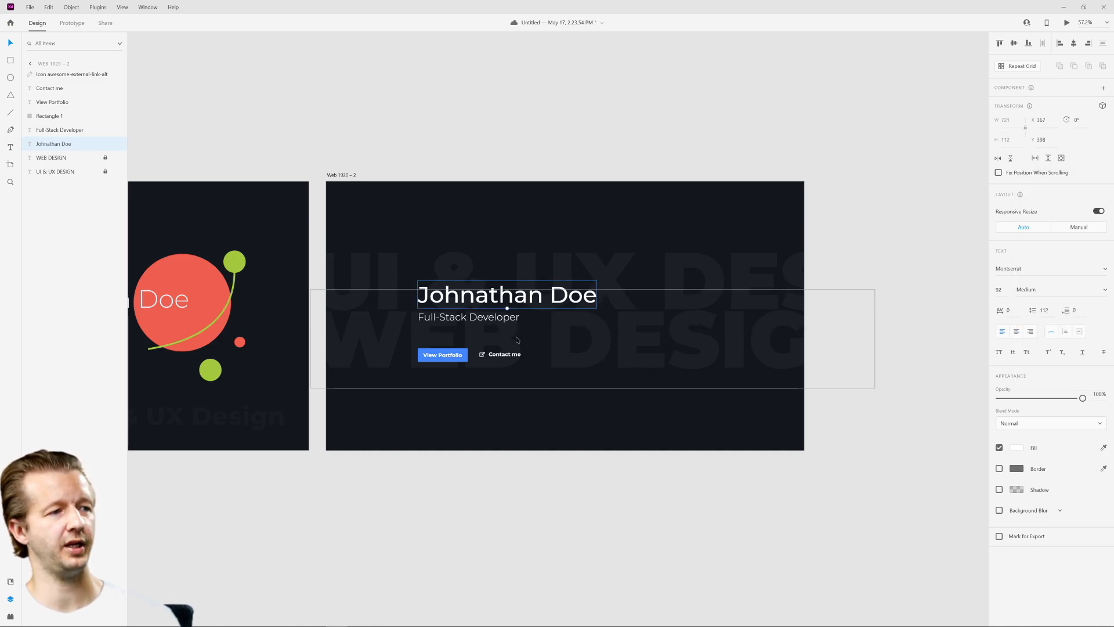
- Set the "Full-Stack Developer" subtitle's font weight to ExtraLight
click(480, 320)
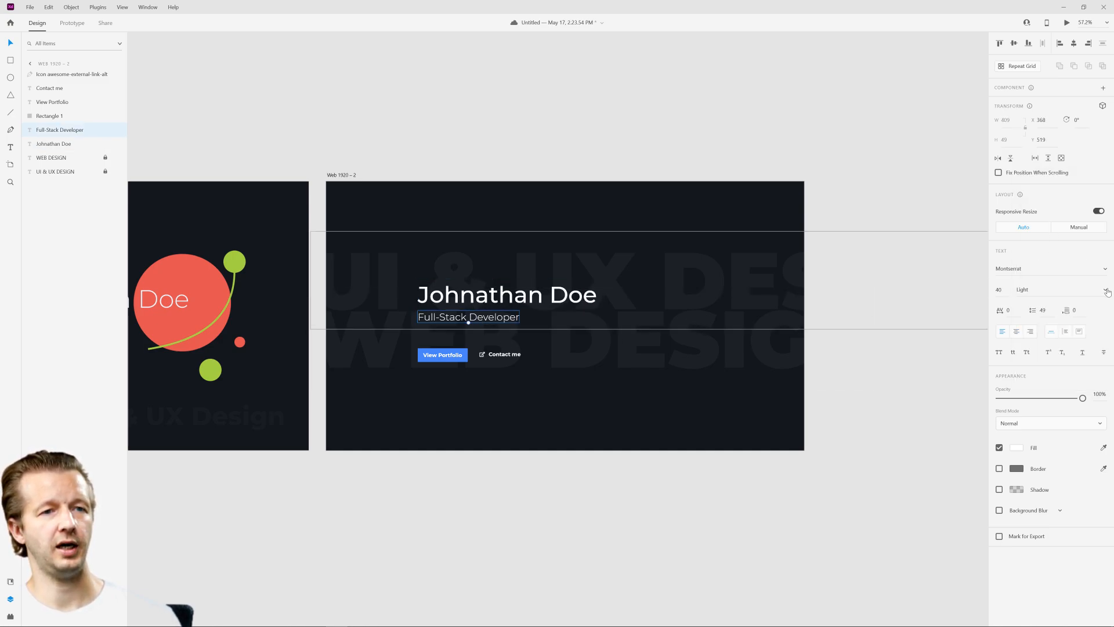
click(1105, 291)
scroll(1057, 244, up, 3)
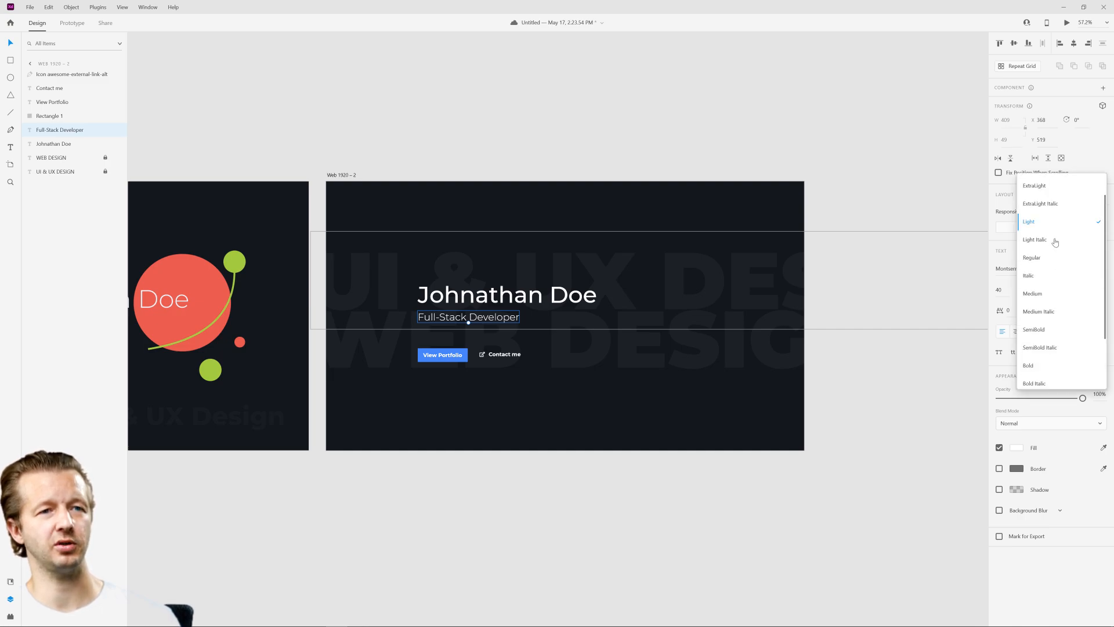
click(1036, 220)
click(718, 530)
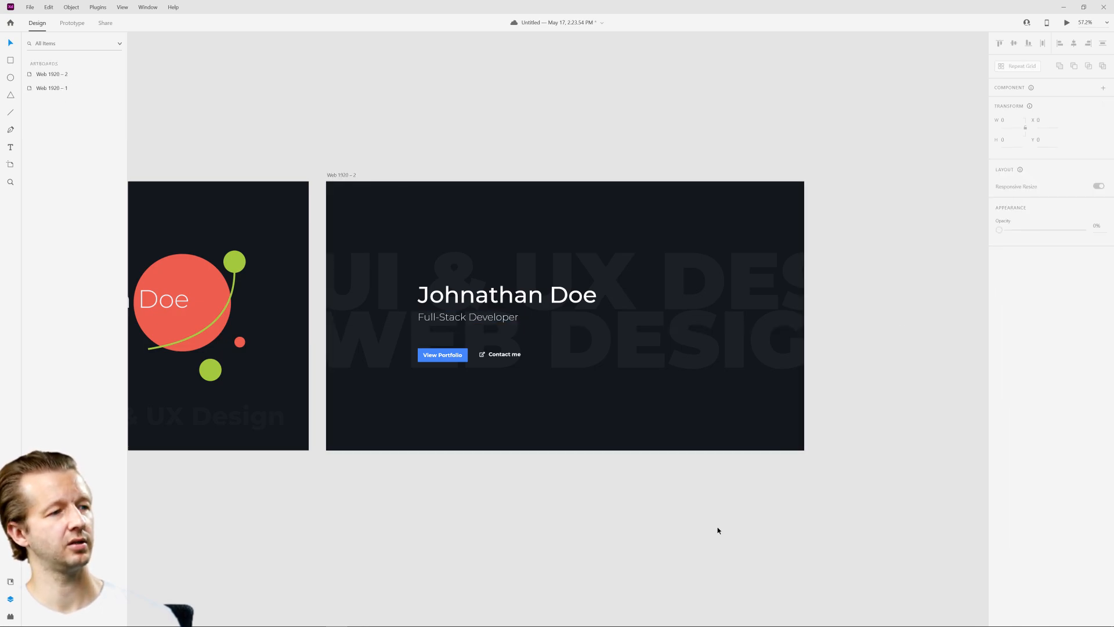
- Nudge the "Full-Stack Developer" subtitle up toward the name heading, to Y 516
drag(408, 453, 650, 431)
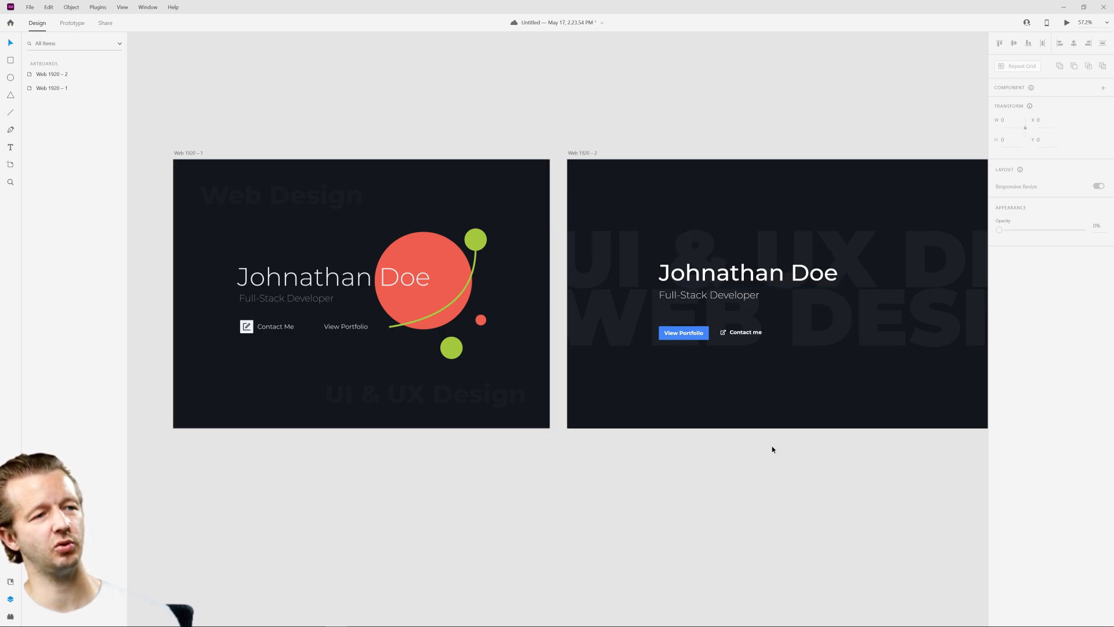
drag(828, 448, 630, 460)
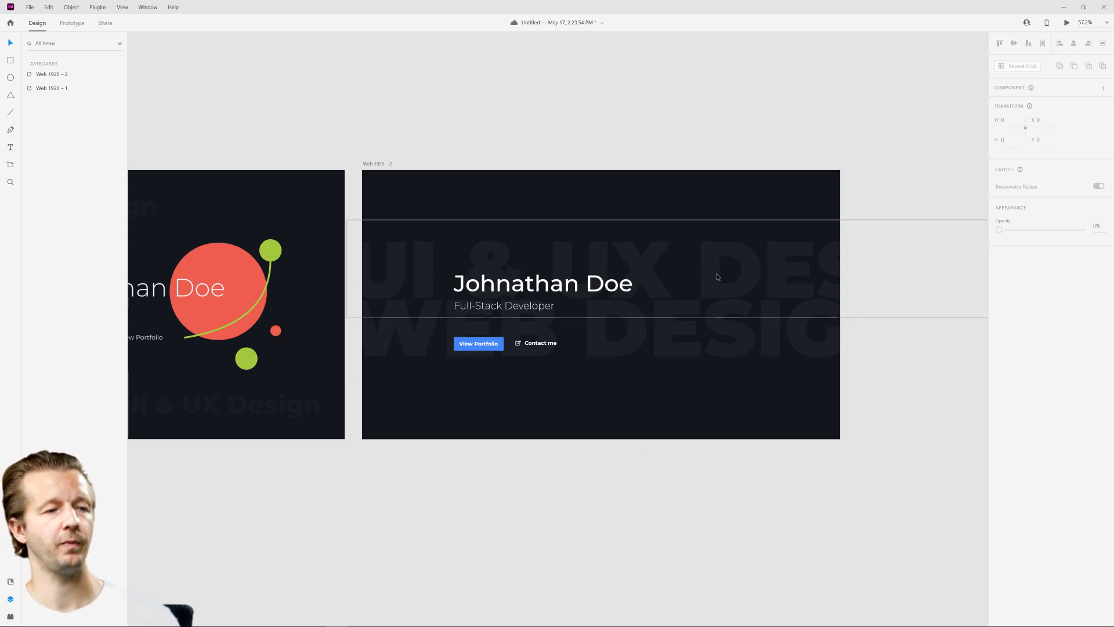
click(504, 303)
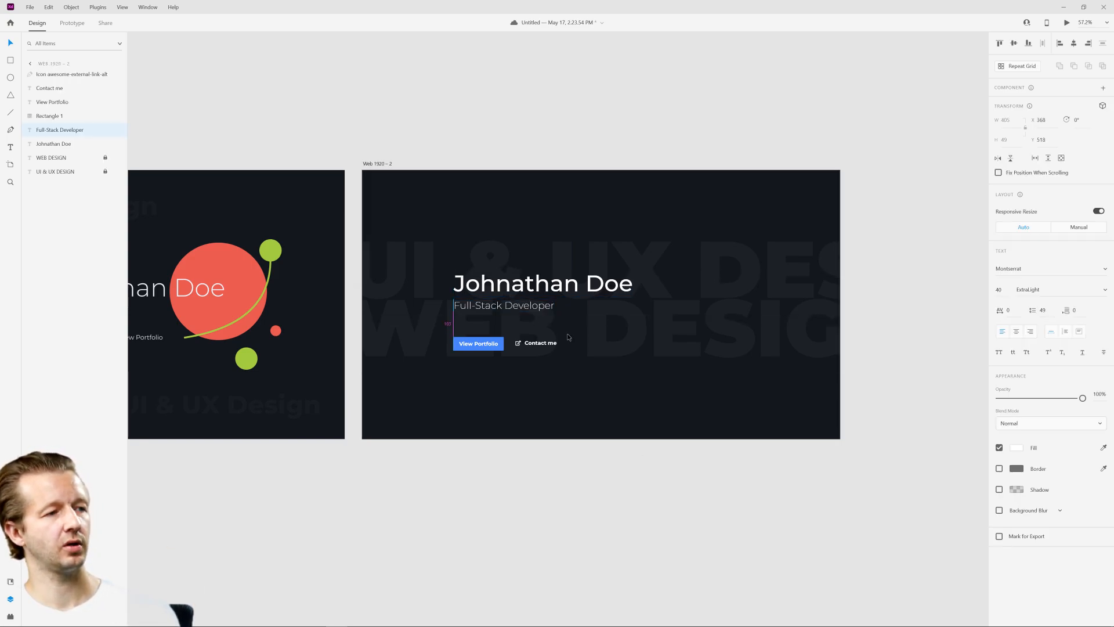
key(Up)
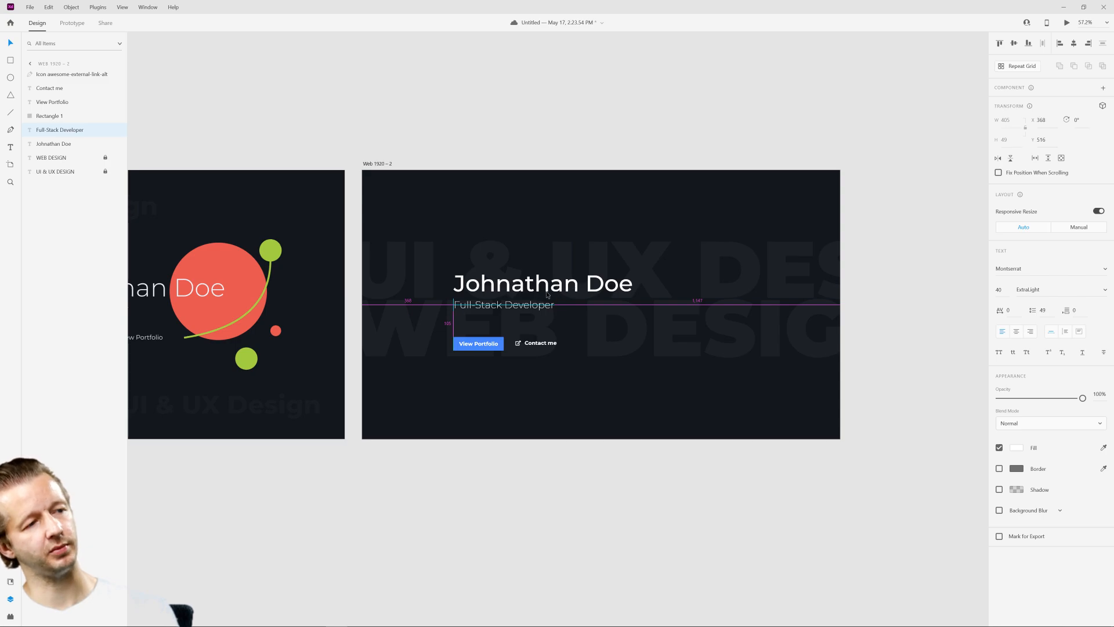
click(636, 478)
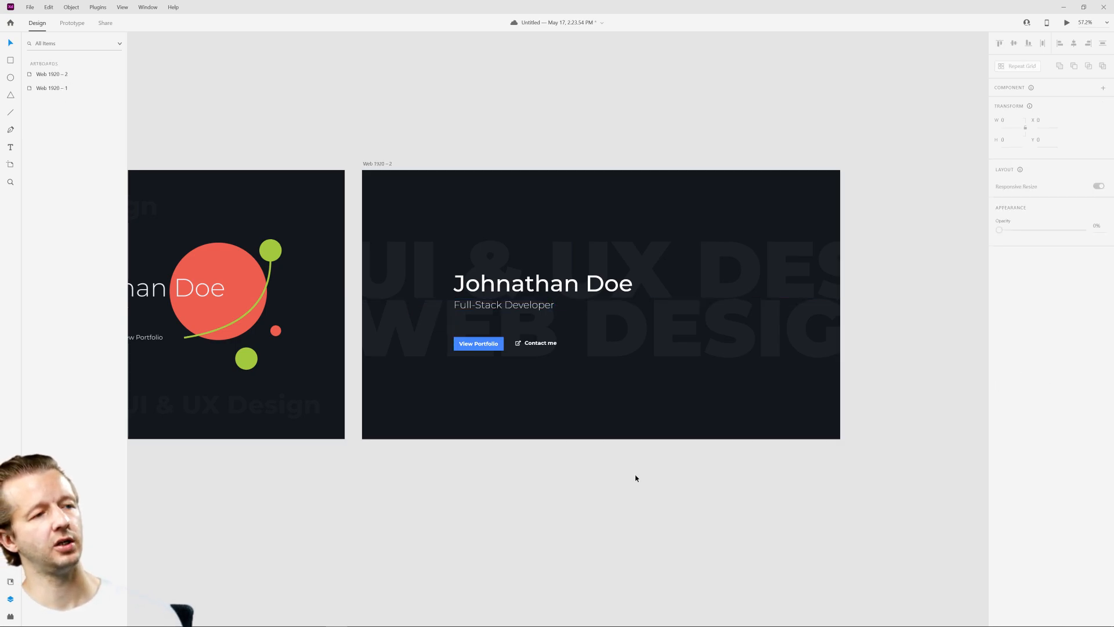
- Move the name heading, subtitle and both buttons on the second artboard together slightly up and to the left
scroll(636, 478, left, 5)
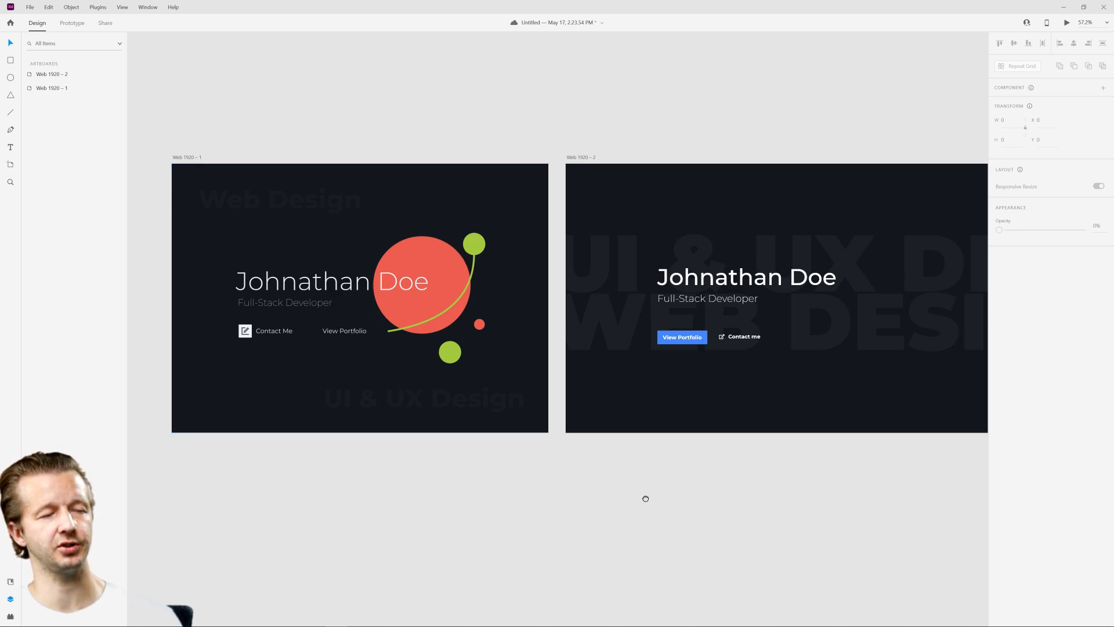
drag(644, 495, 482, 485)
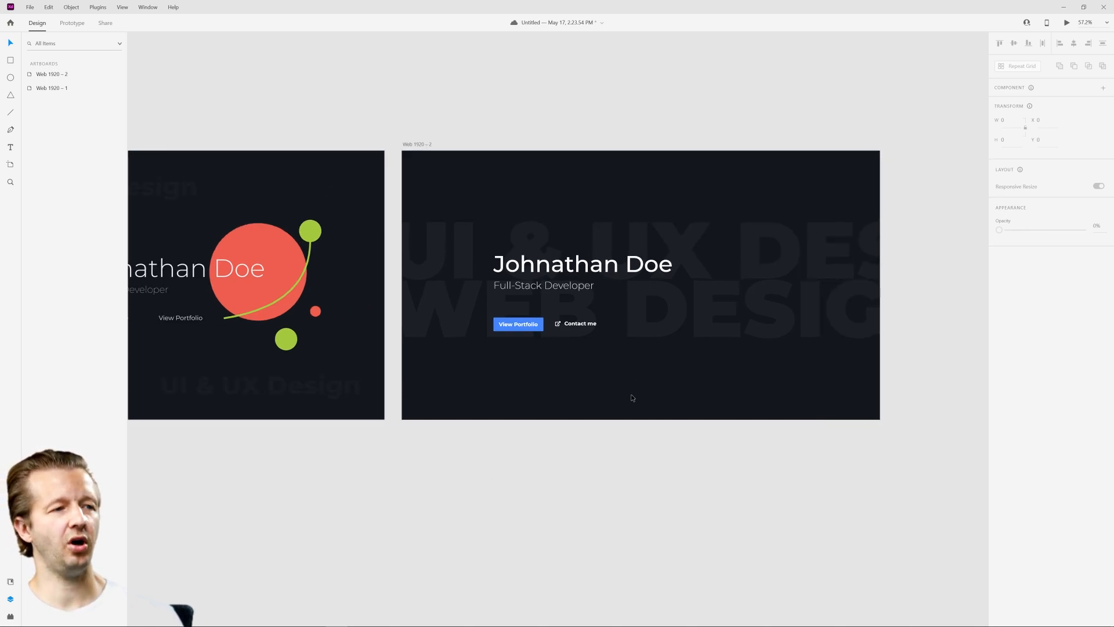
drag(674, 373, 490, 234)
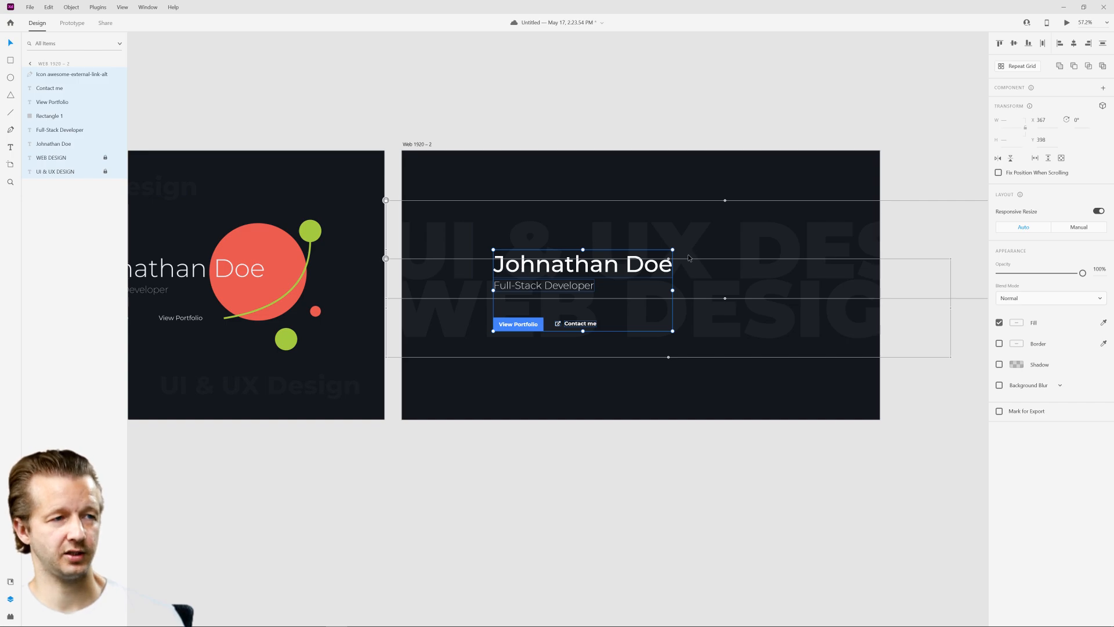
mouse_move(642, 267)
mouse_down()
mouse_move(618, 263)
mouse_move(627, 257)
mouse_up()
click(649, 401)
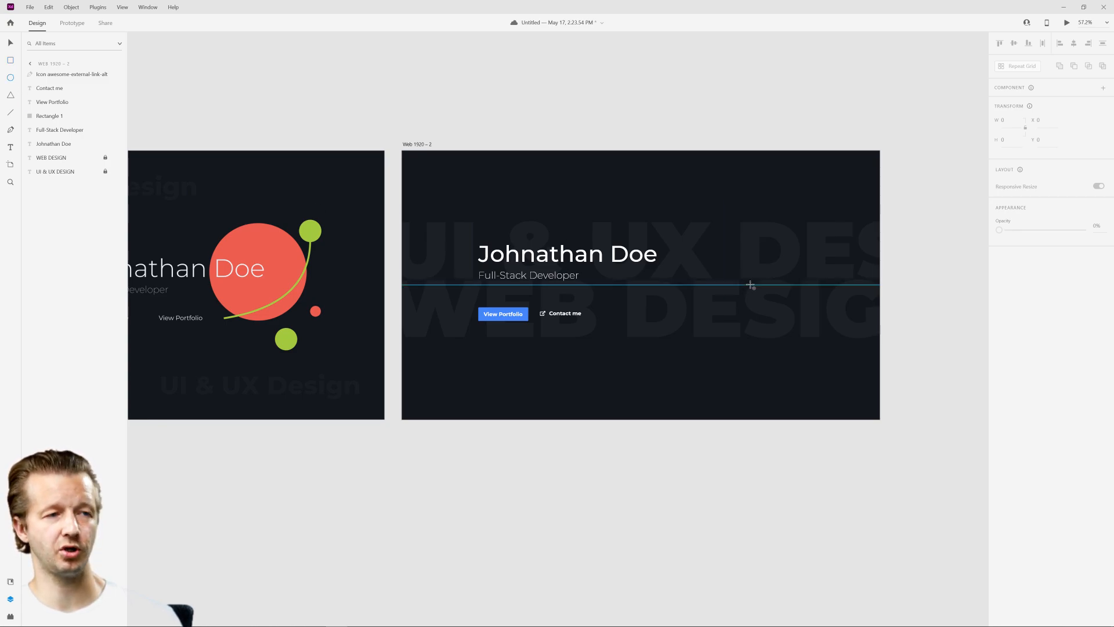
- Draw a circle about 342 px wide beside the heading, without a border, filled with the first artboard's red circle colour
drag(750, 285, 806, 326)
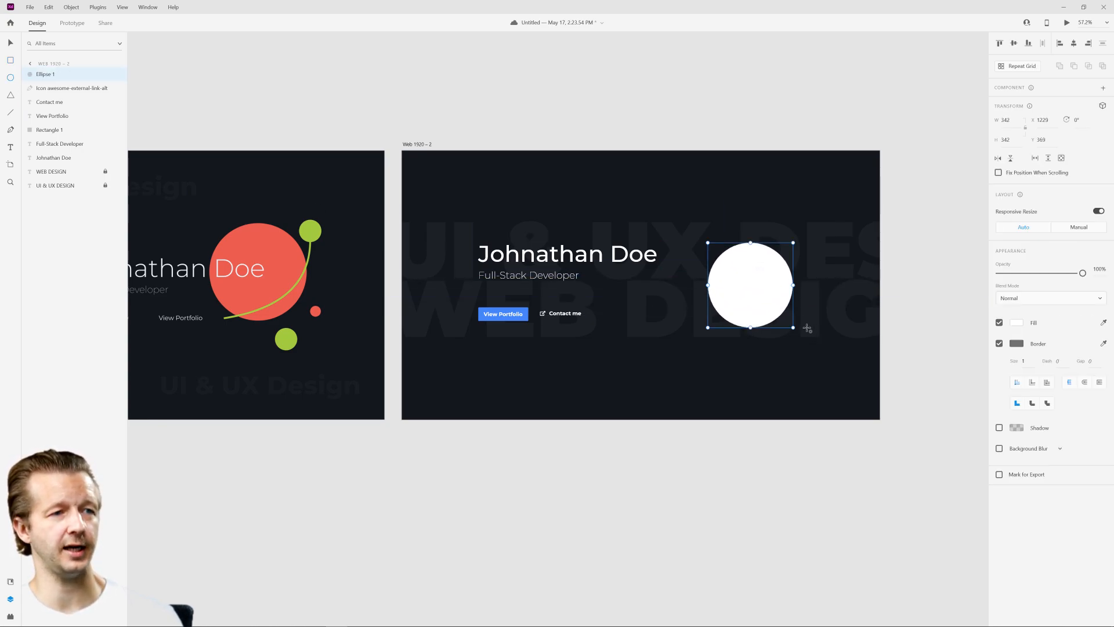
click(1000, 343)
click(1104, 322)
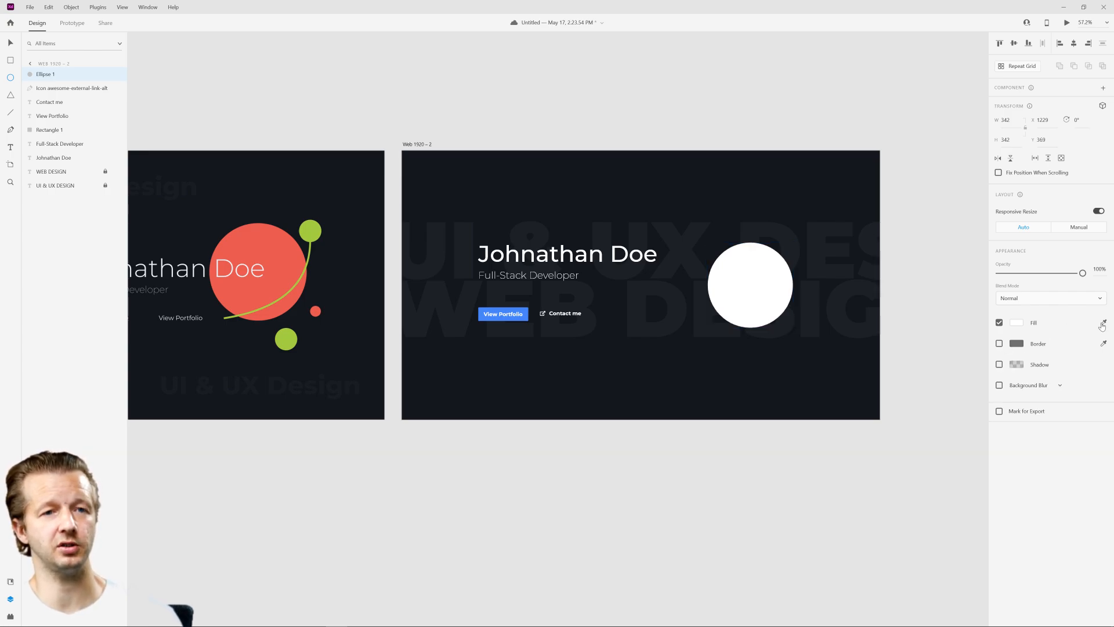
click(273, 280)
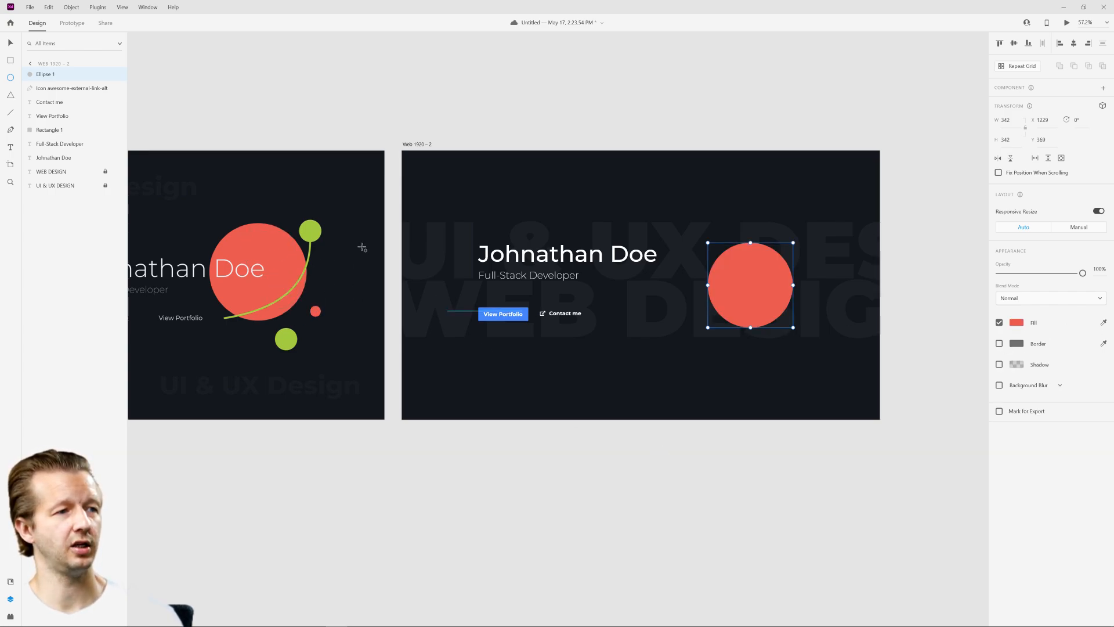
key(Escape)
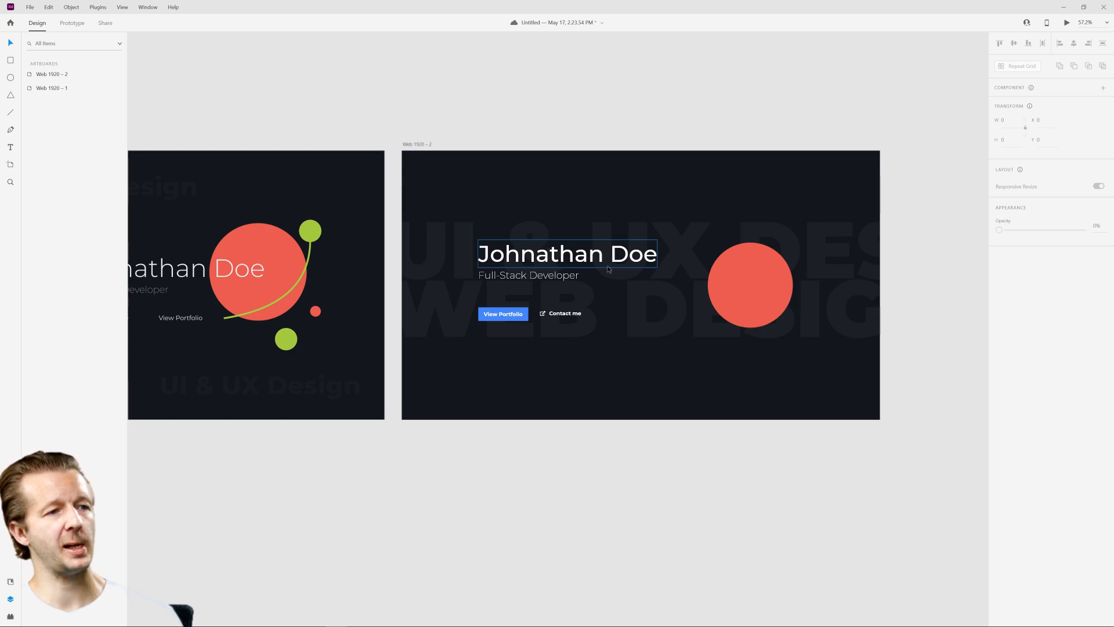
ctrl+scroll(615, 268, up, 5)
drag(772, 279, 434, 410)
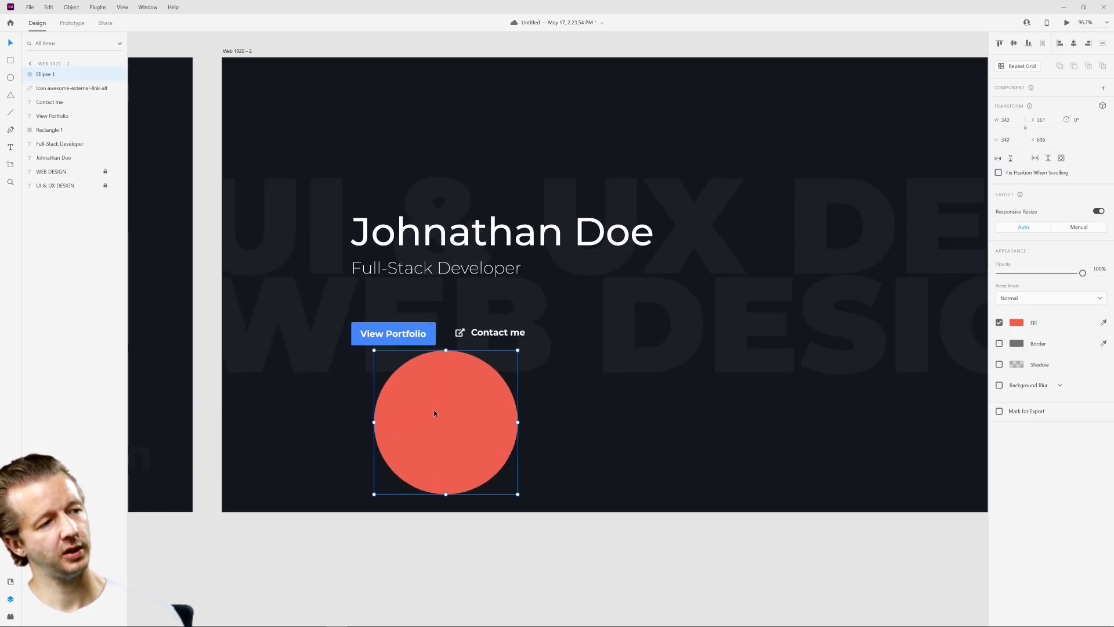
key(ctrl+z)
key(ctrl+z)
click(622, 465)
- Draw a circle about 92 px wide at the red circle's upper right, without a border, filled with the first artboard's green
ctrl+scroll(645, 466, down, 10)
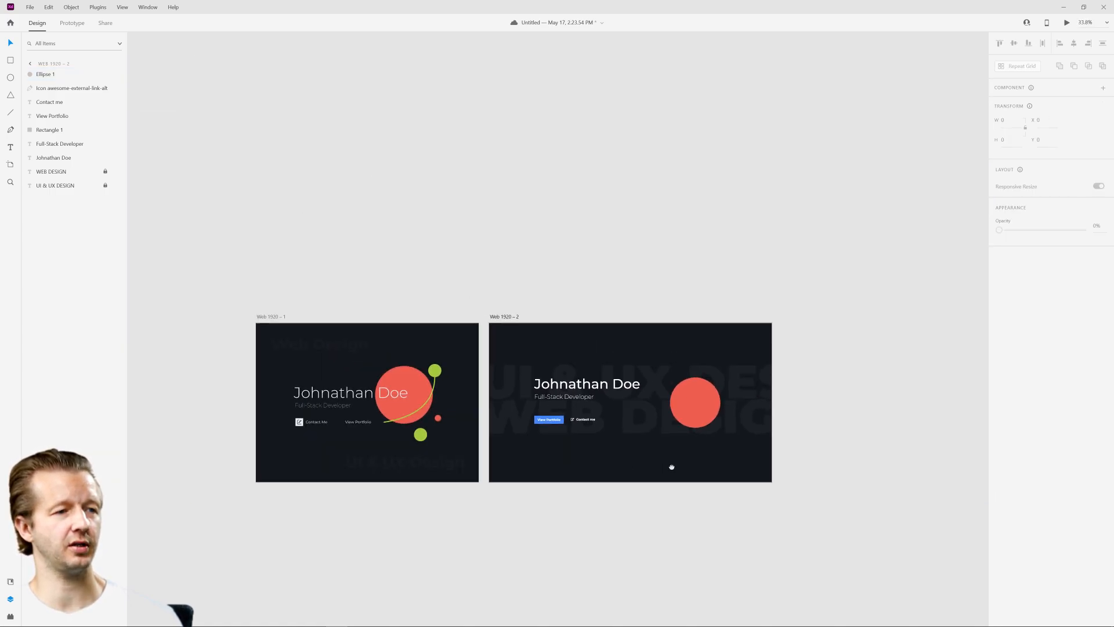
drag(671, 466, 660, 421)
ctrl+scroll(729, 428, up, 5)
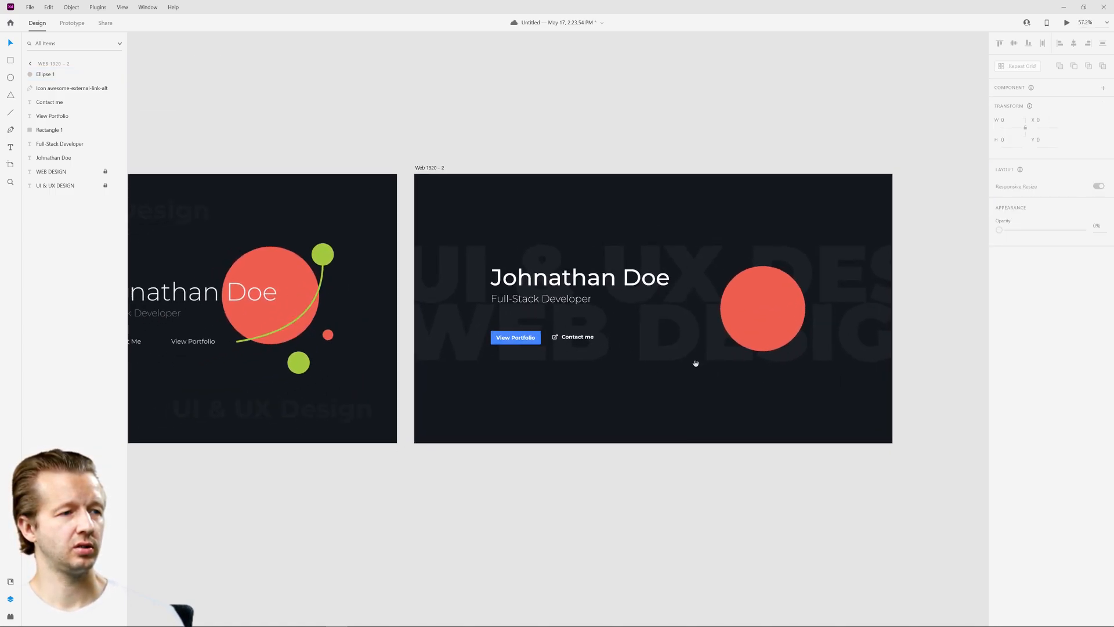
drag(773, 387, 781, 400)
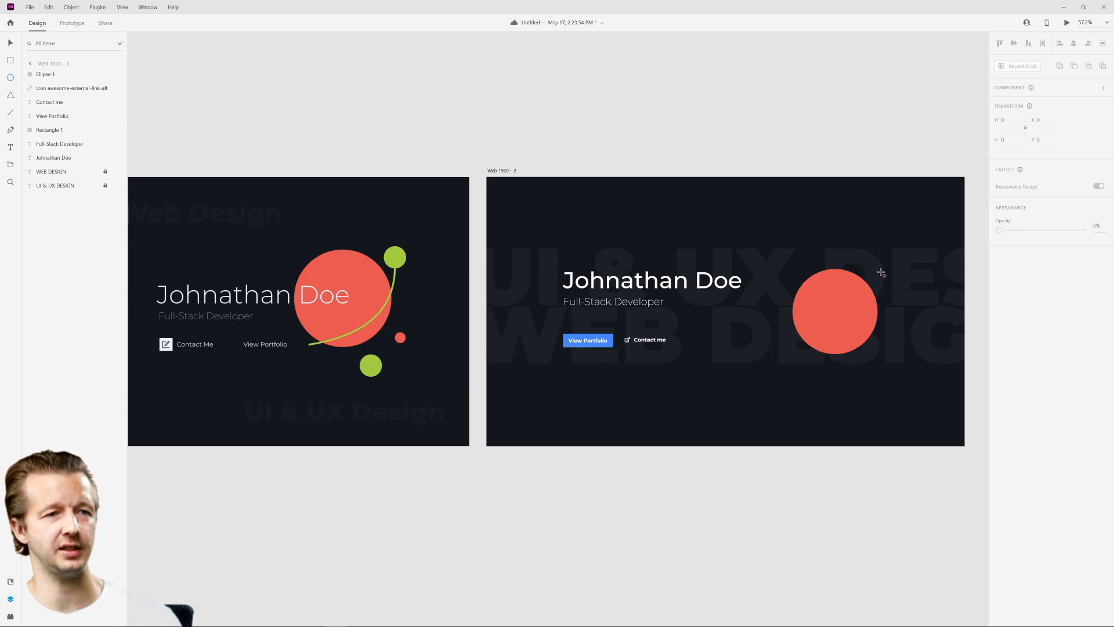
drag(874, 262, 897, 286)
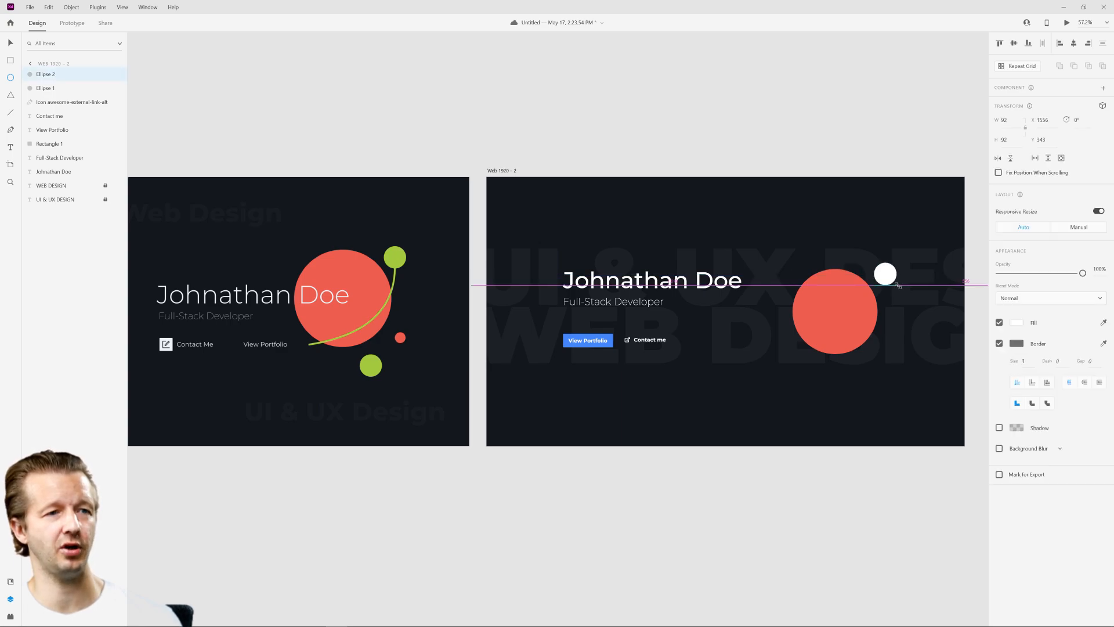
click(999, 343)
click(1103, 322)
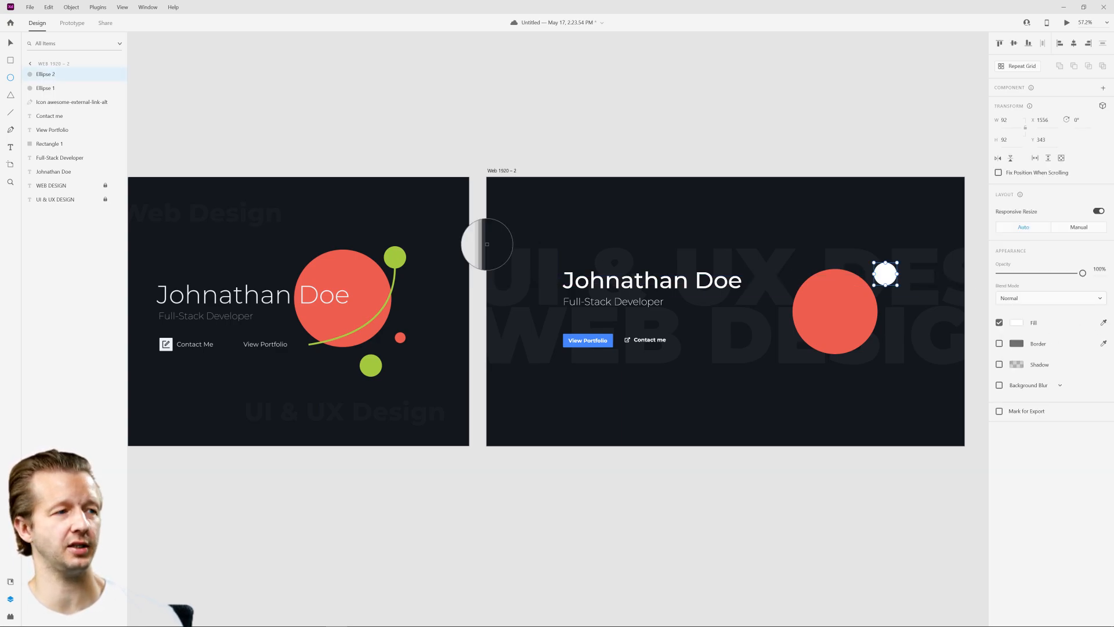
click(393, 256)
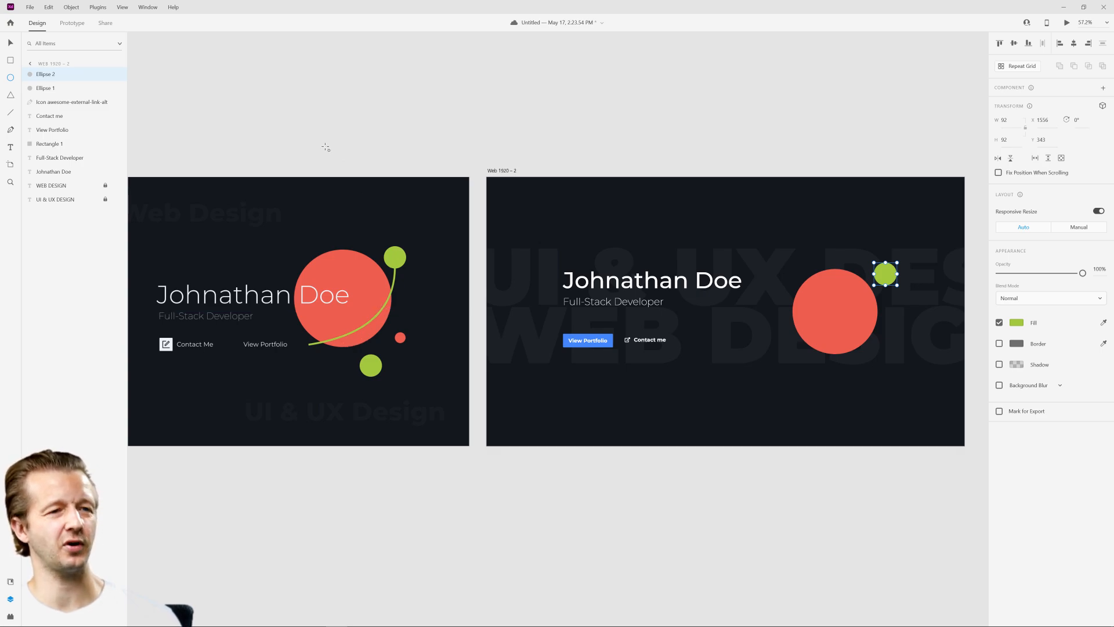
click(11, 44)
click(236, 90)
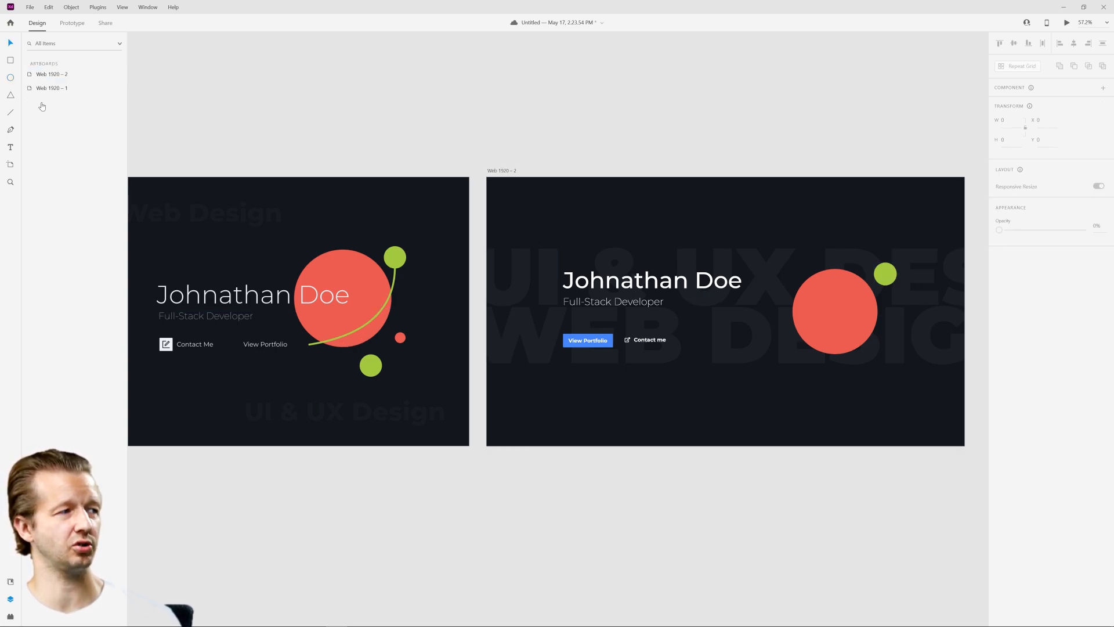
- Draw a curved Pen path from the green circle down around the red circle to its lower left edge
click(11, 130)
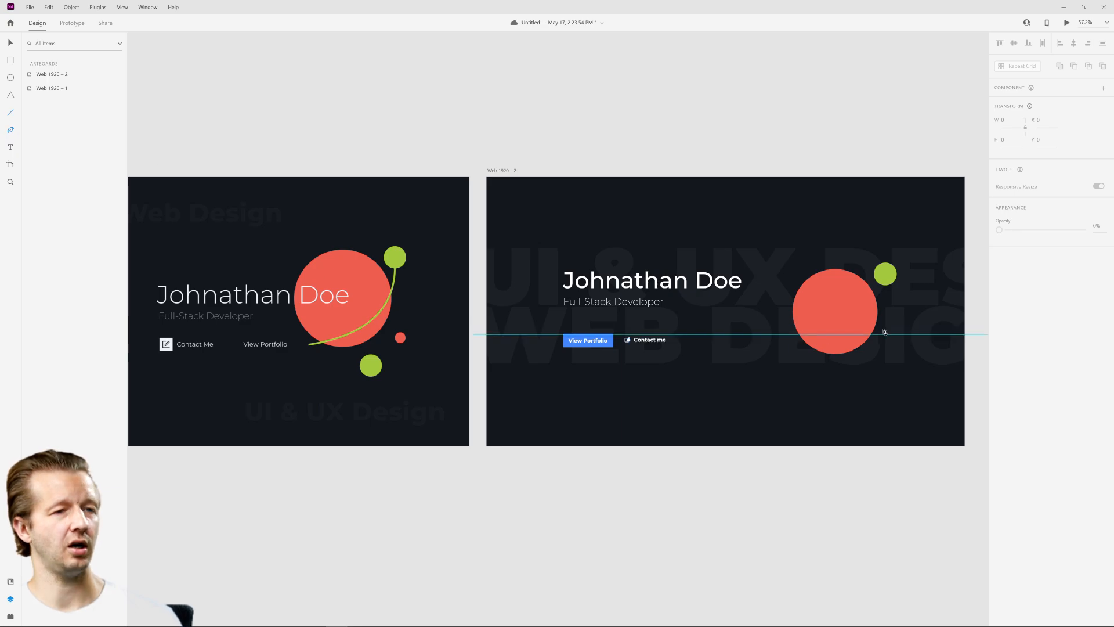
click(885, 282)
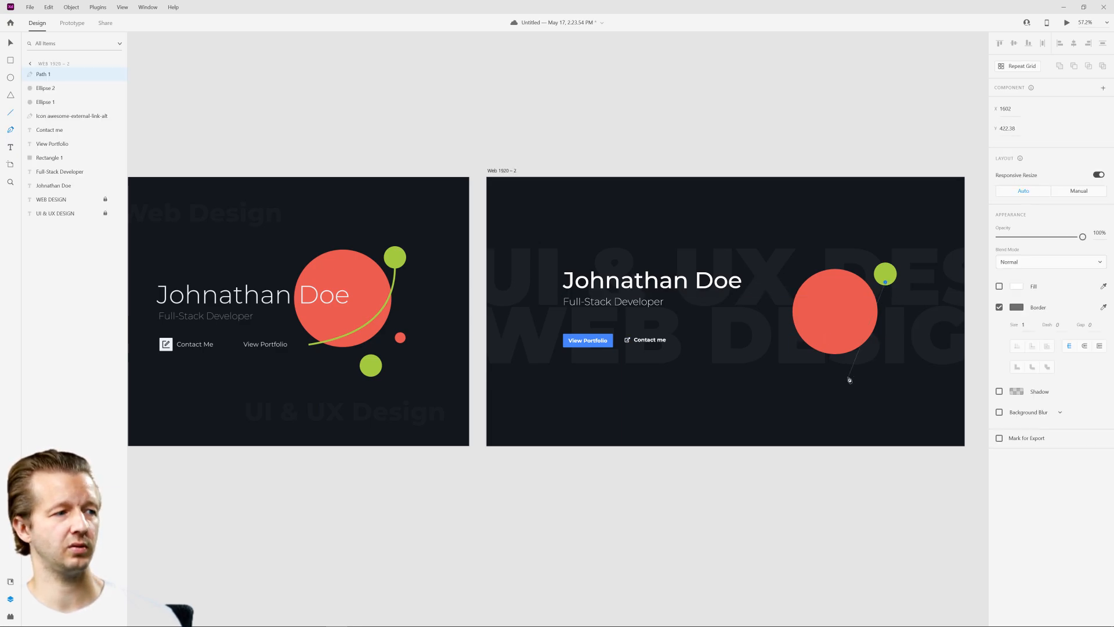
drag(809, 361, 741, 382)
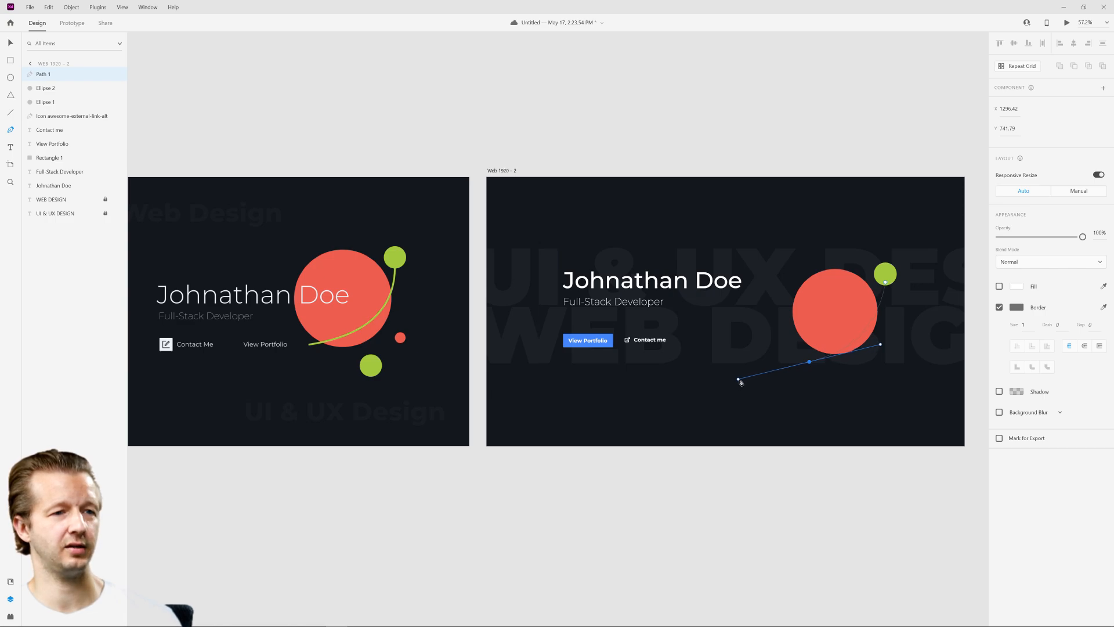
key(ctrl+z)
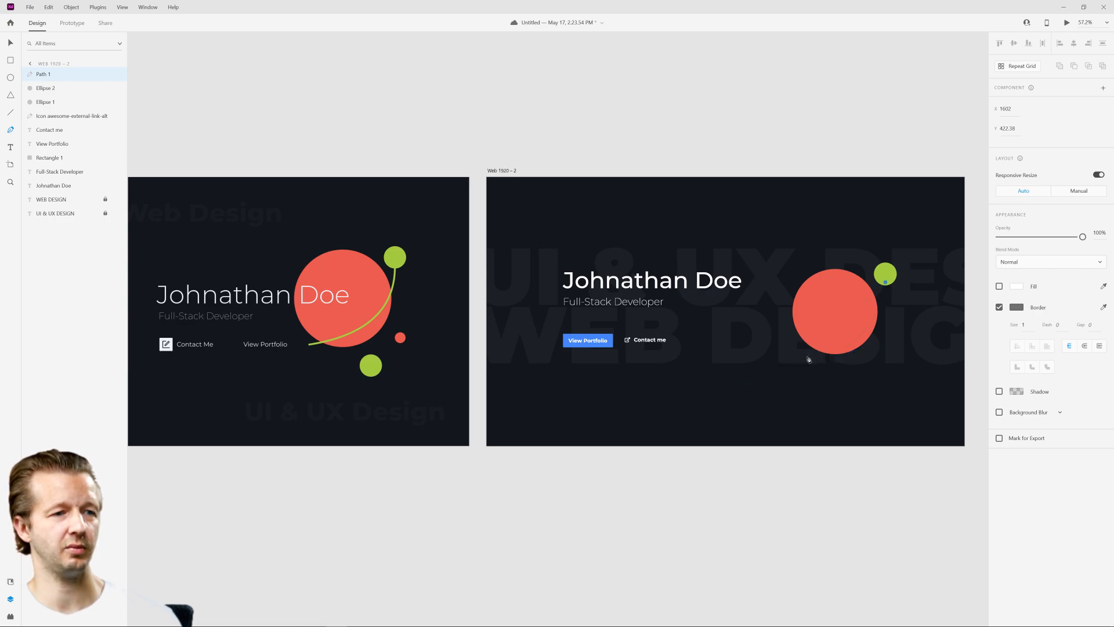
drag(808, 357, 729, 374)
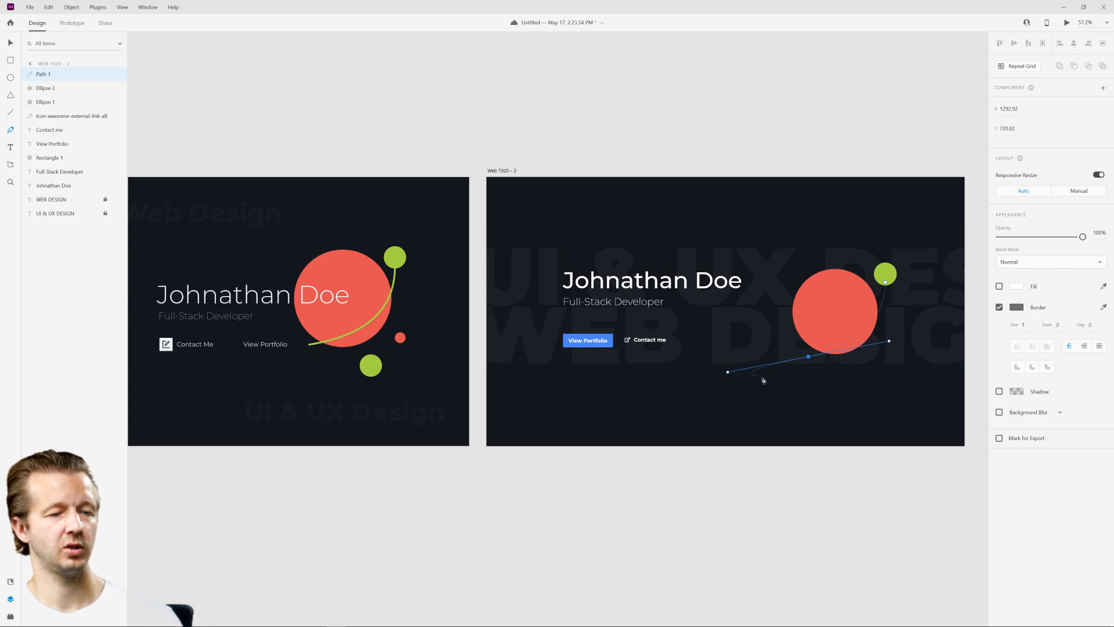
key(ctrl+z)
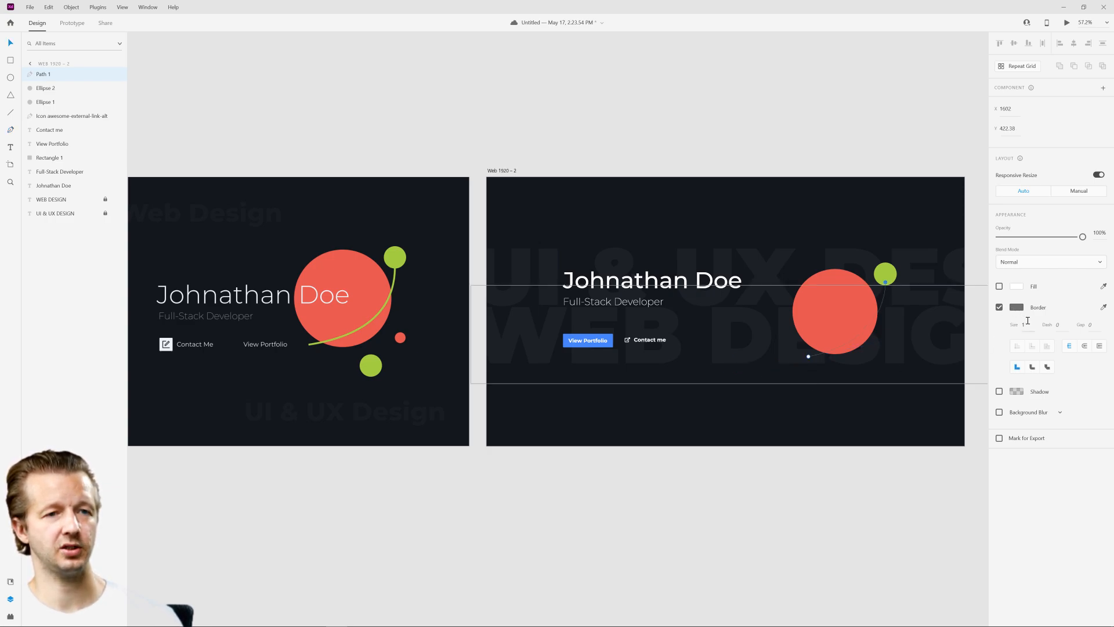
- Give the curved path a border of size 9 in the green circle's colour
key(Up)
key(Up)
key(Up)
key(Up)
key(Up)
key(Up)
key(Up)
key(Up)
key(Up)
key(Up)
key(Up)
key(Up)
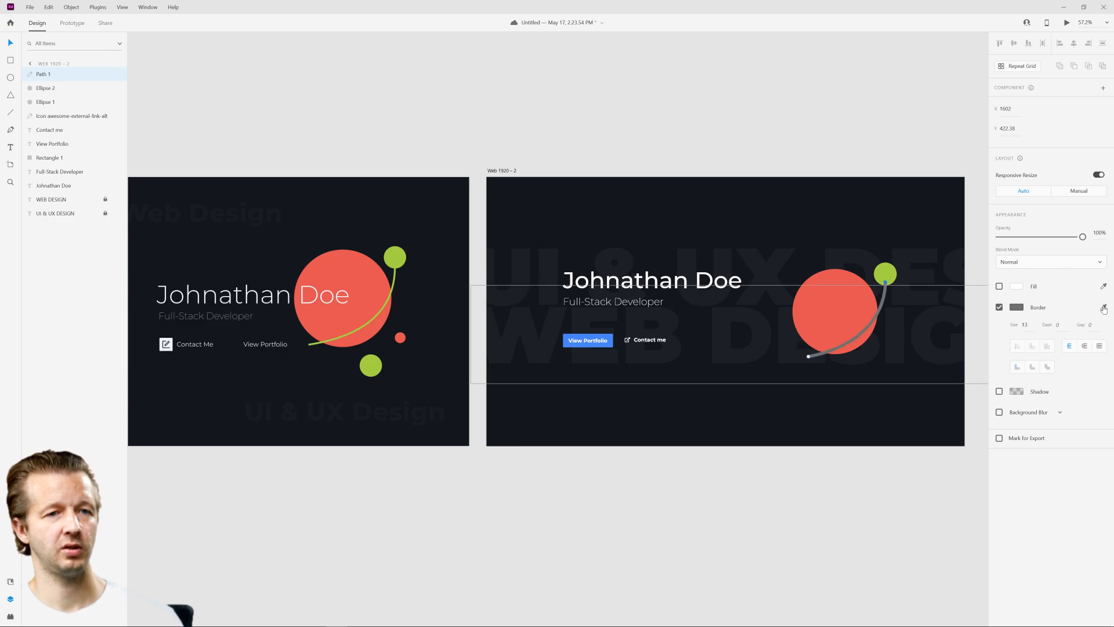
click(1104, 309)
click(883, 270)
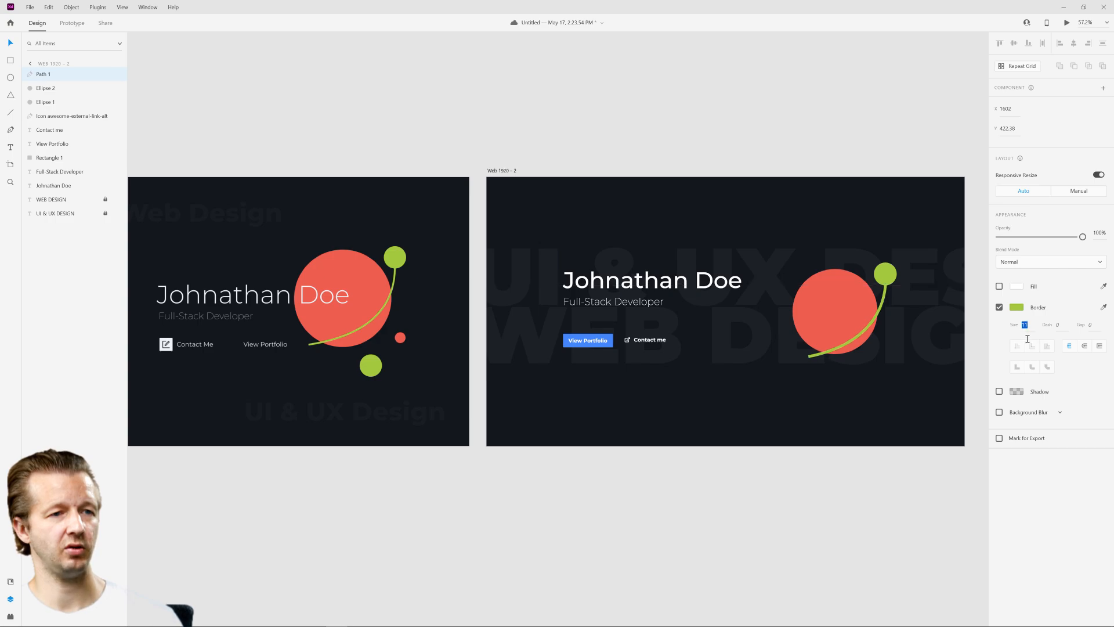
key(Return)
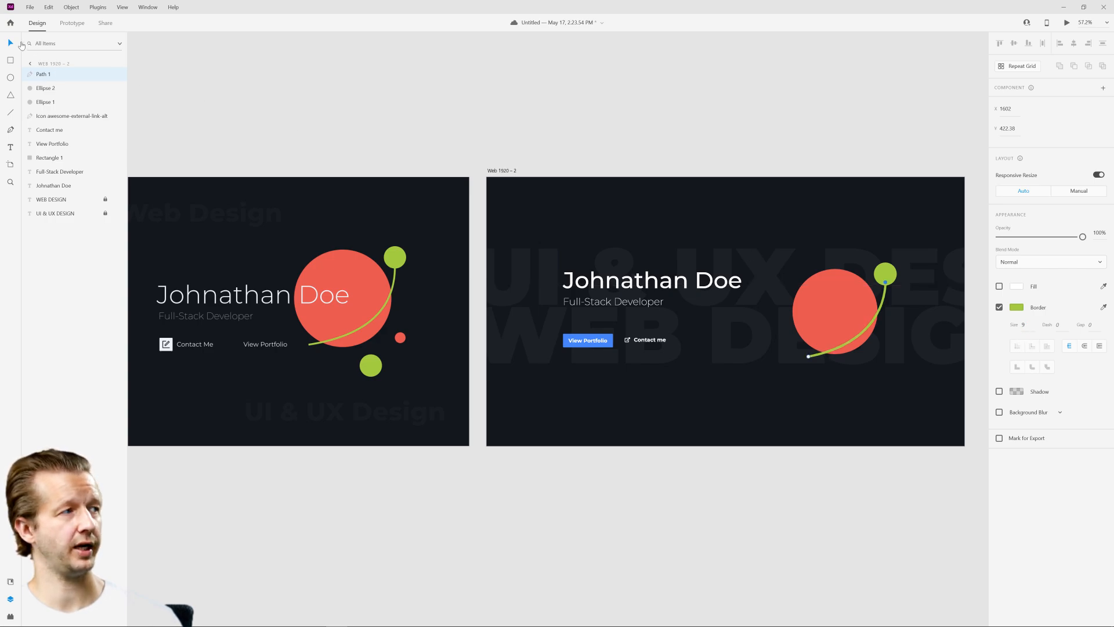
click(258, 102)
- Duplicate the large red circle to make a small red circle and an 82 px green circle at its lower right
click(843, 318)
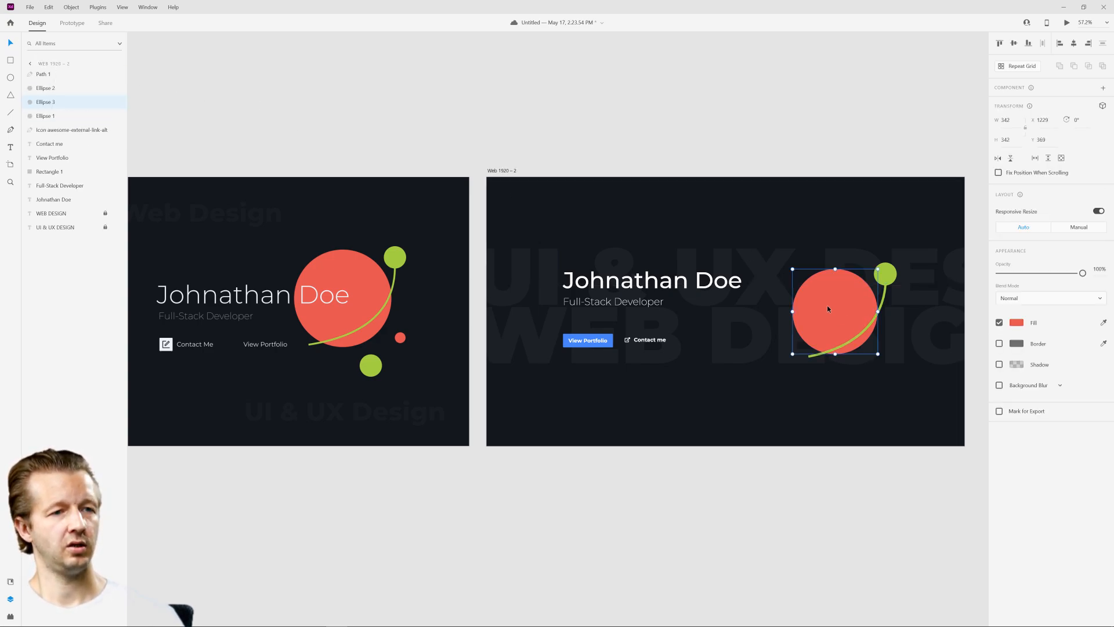
drag(828, 308, 929, 393)
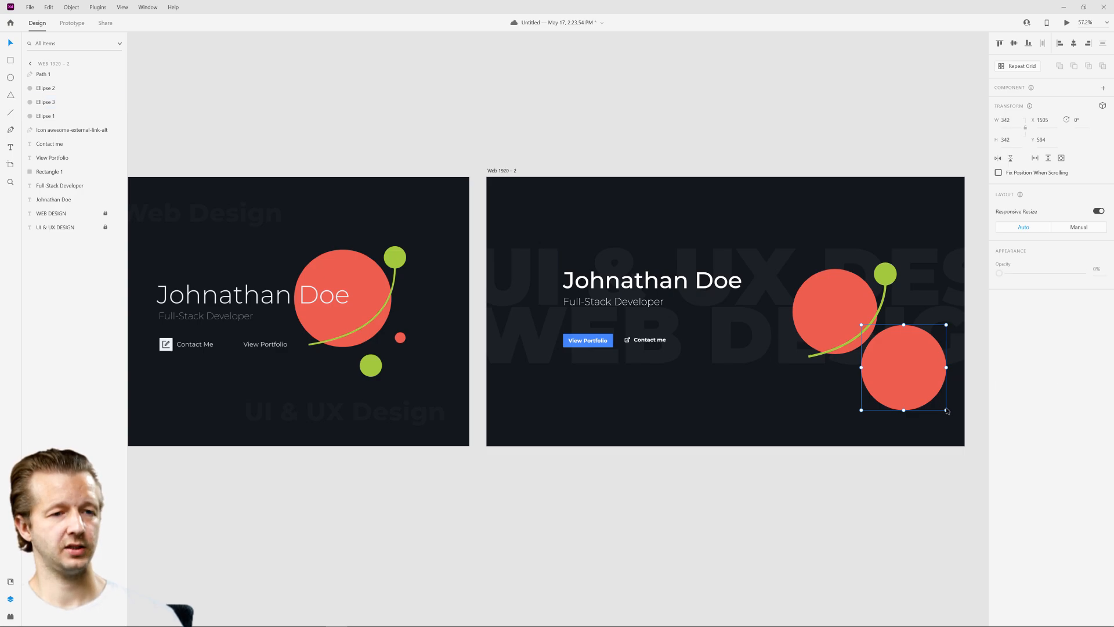
drag(946, 410, 868, 372)
key(ctrl+d)
key(Escape)
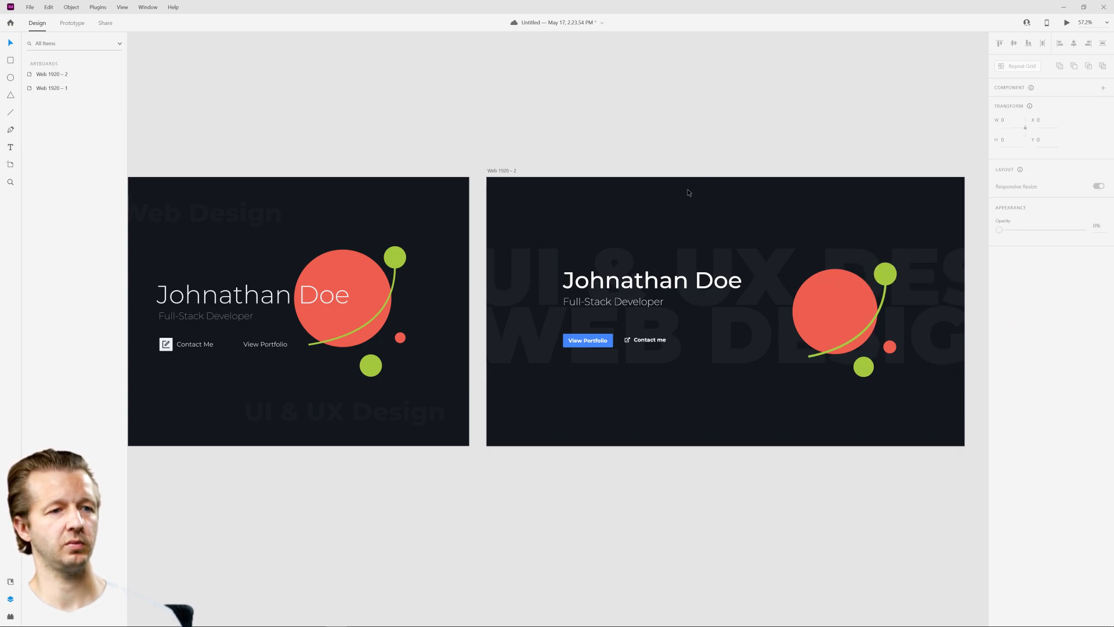
- Nudge the lower green circle down to a Y position of 740
click(869, 369)
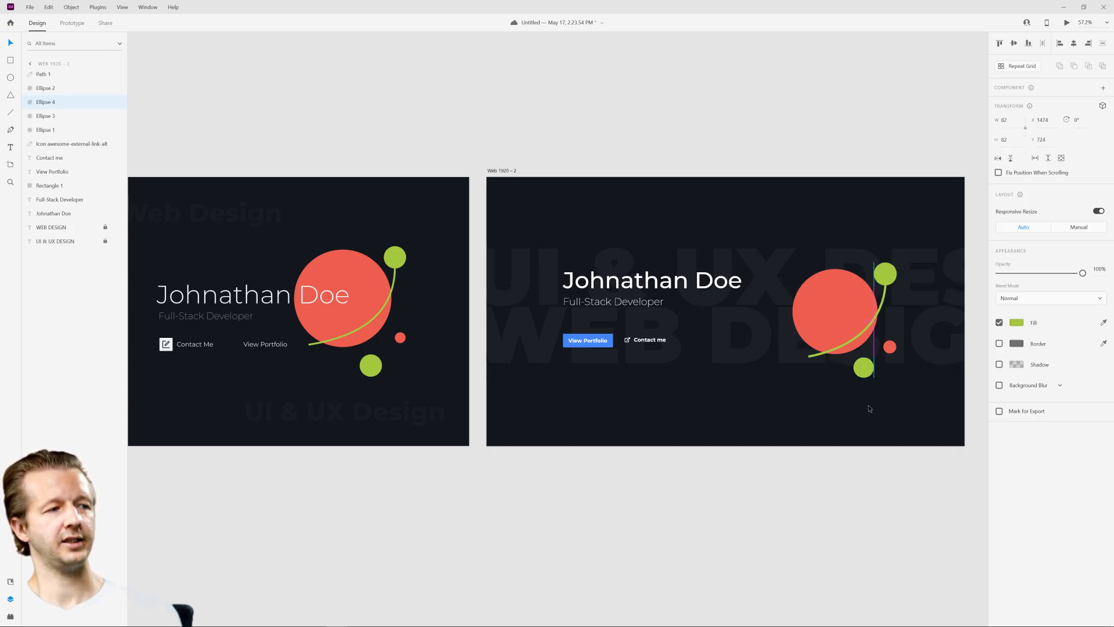
key(Down)
key(Down)
key(Down)
key(Down)
key(Down)
key(Down)
key(Down)
key(Down)
key(Down)
key(Down)
key(Down)
key(Down)
key(Down)
key(Down)
key(Down)
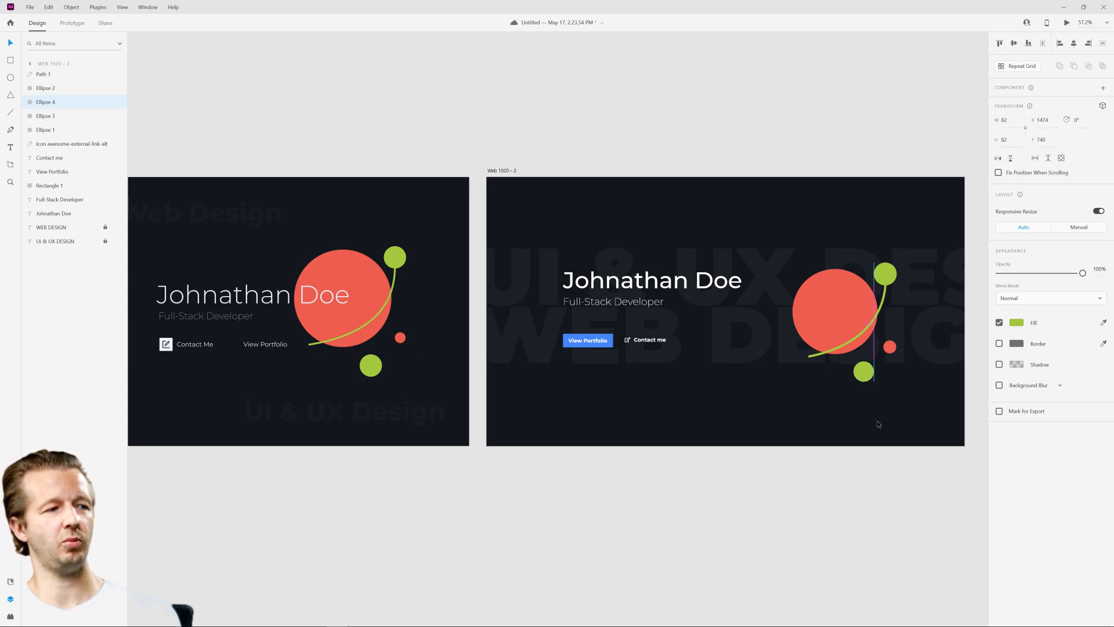
click(881, 424)
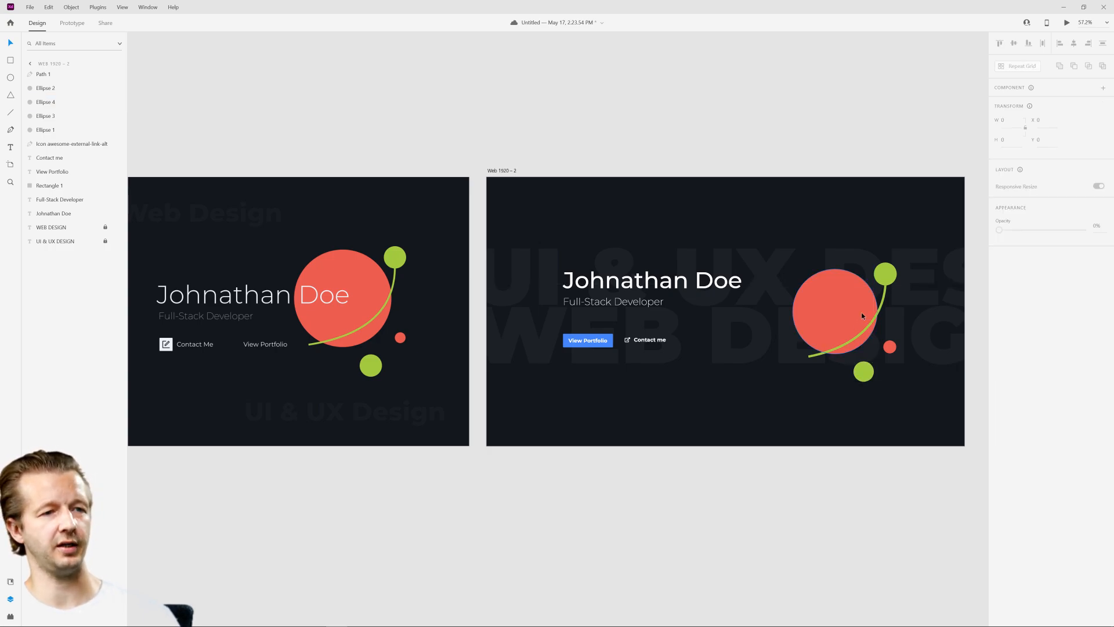
click(679, 119)
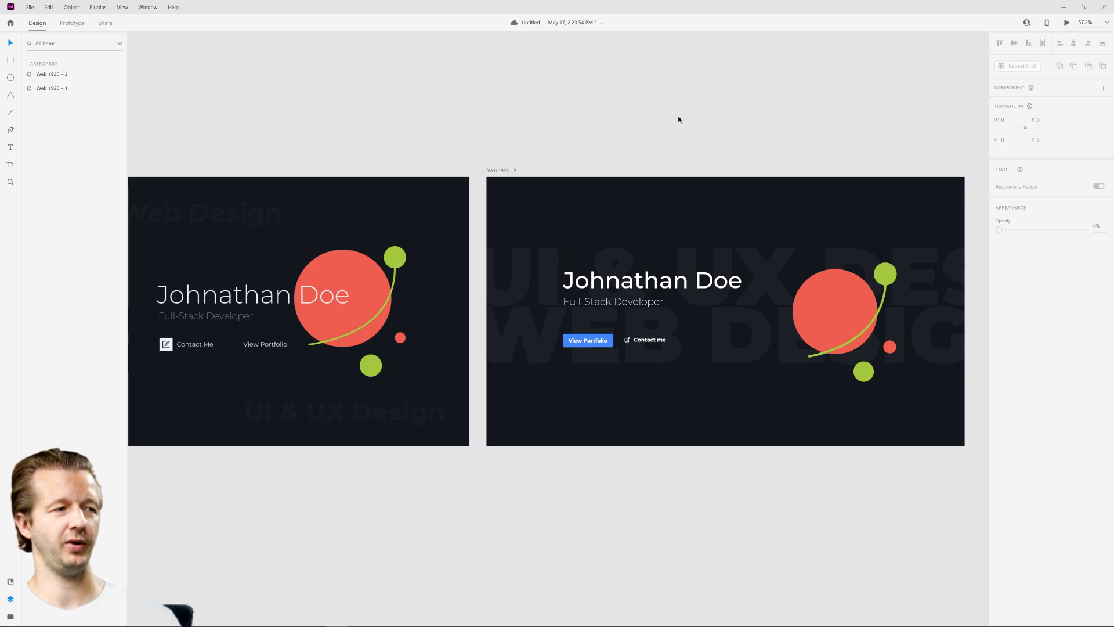
- Move all the circles and the curved line together up and slightly left to about X 1220, Y 301
drag(667, 123, 592, 138)
drag(733, 224, 853, 473)
mouse_move(772, 315)
mouse_down()
mouse_move(778, 304)
mouse_move(767, 306)
mouse_up()
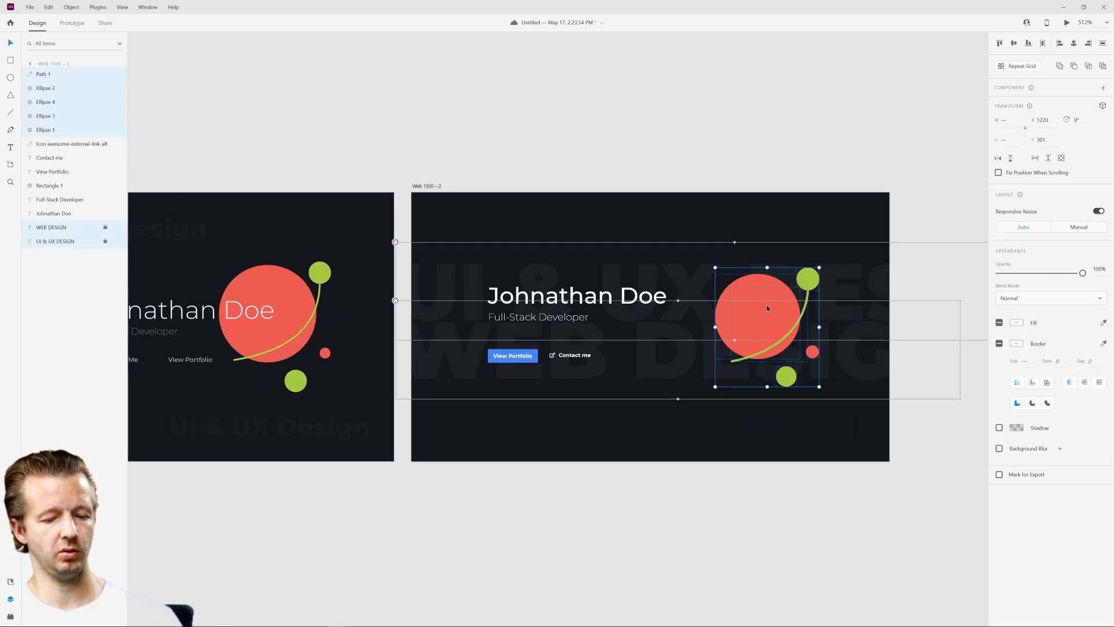
click(748, 122)
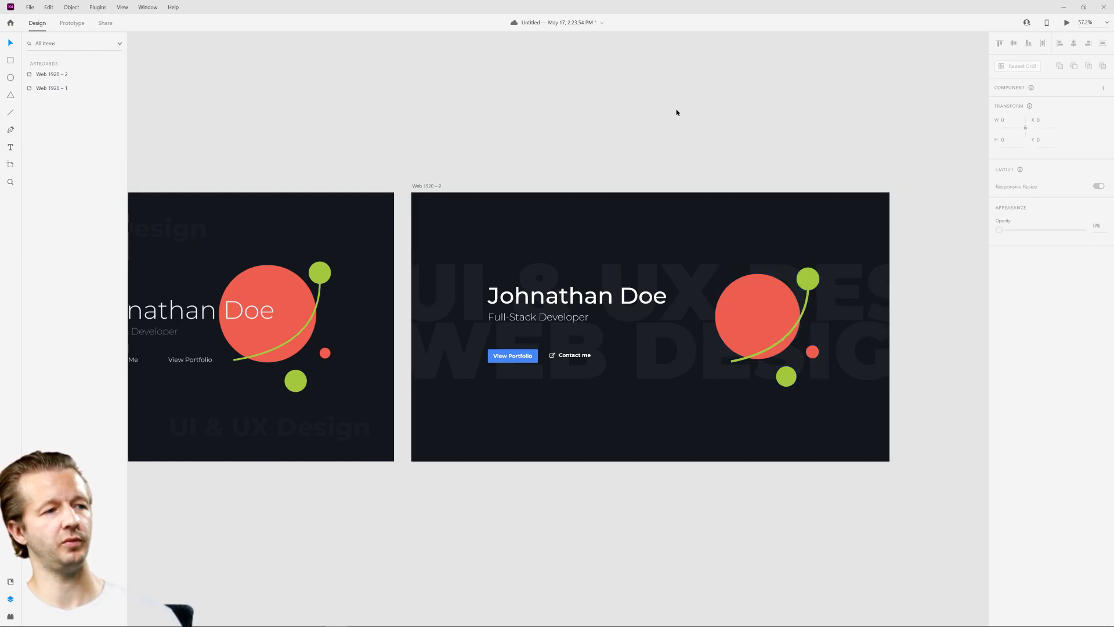
drag(530, 99, 632, 82)
scroll(719, 112, down, 3)
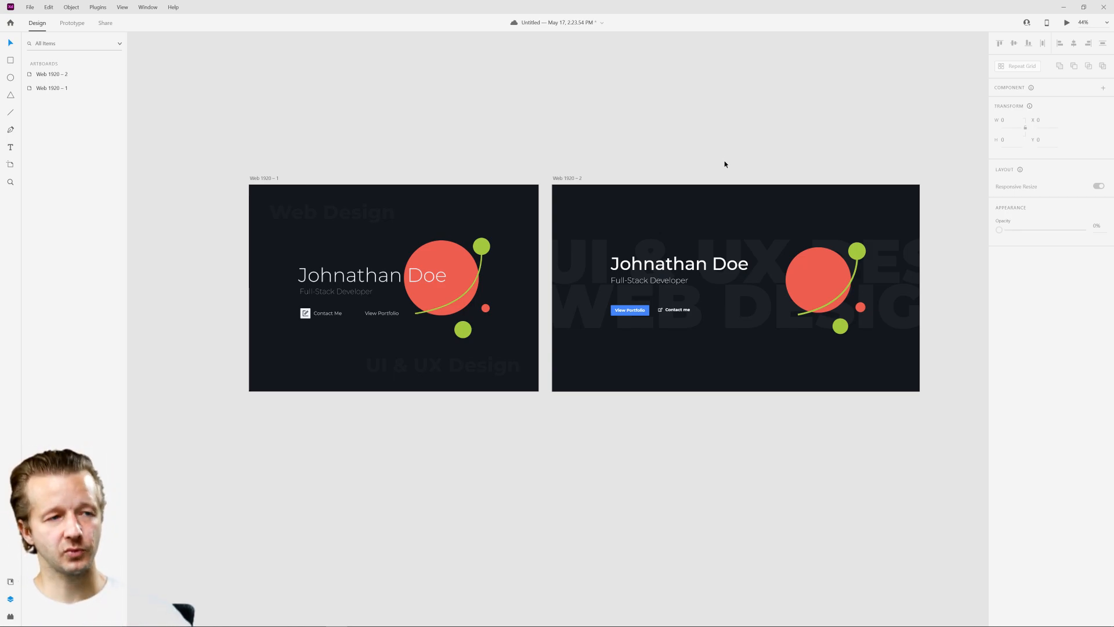
- Compare the original and redesigned hero artboards, examining the illustration, subtitle and overall layout of each
click(821, 284)
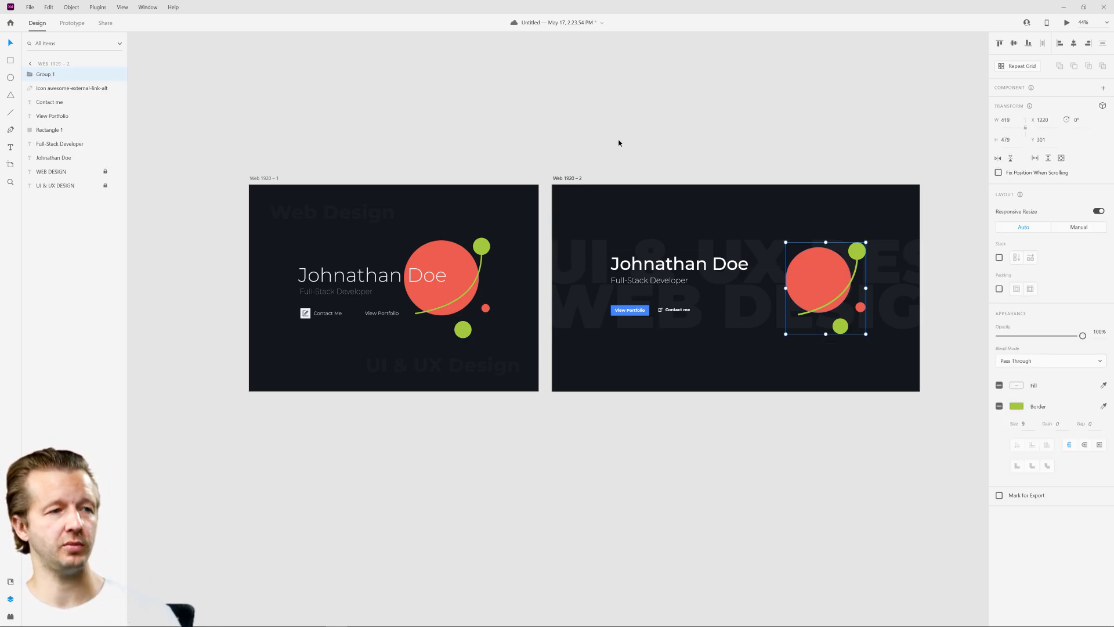
click(606, 110)
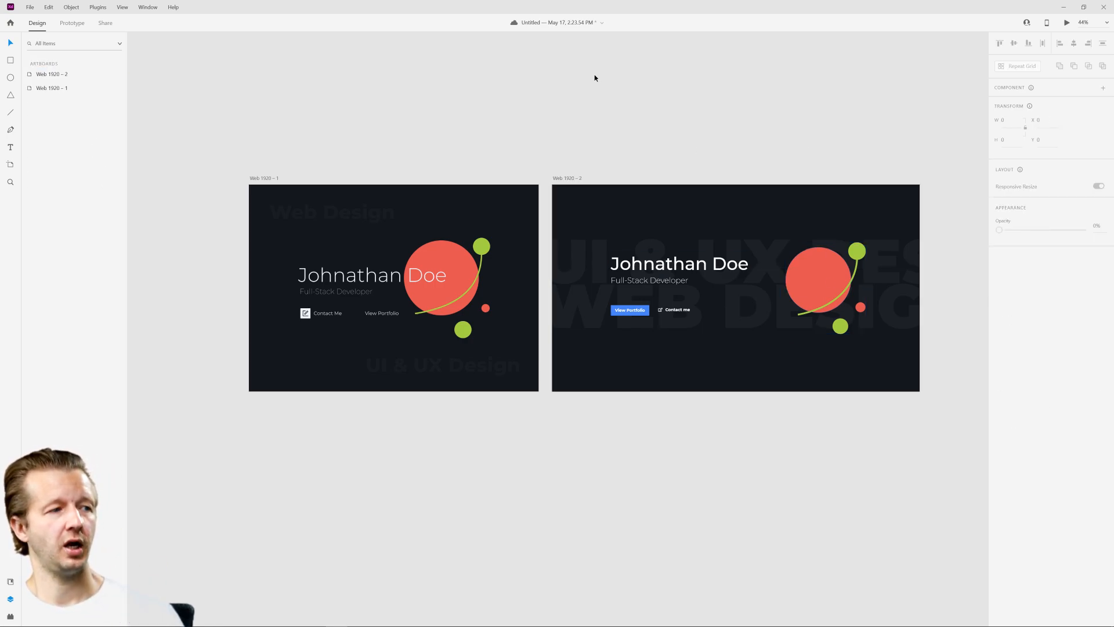
click(637, 283)
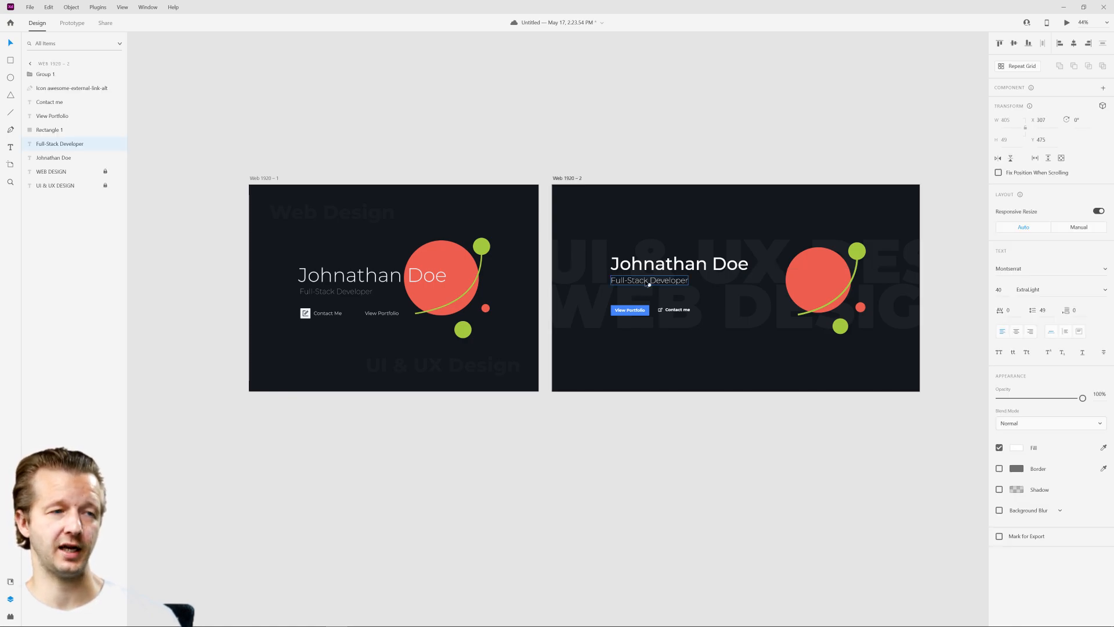
scroll(626, 316, up, 2)
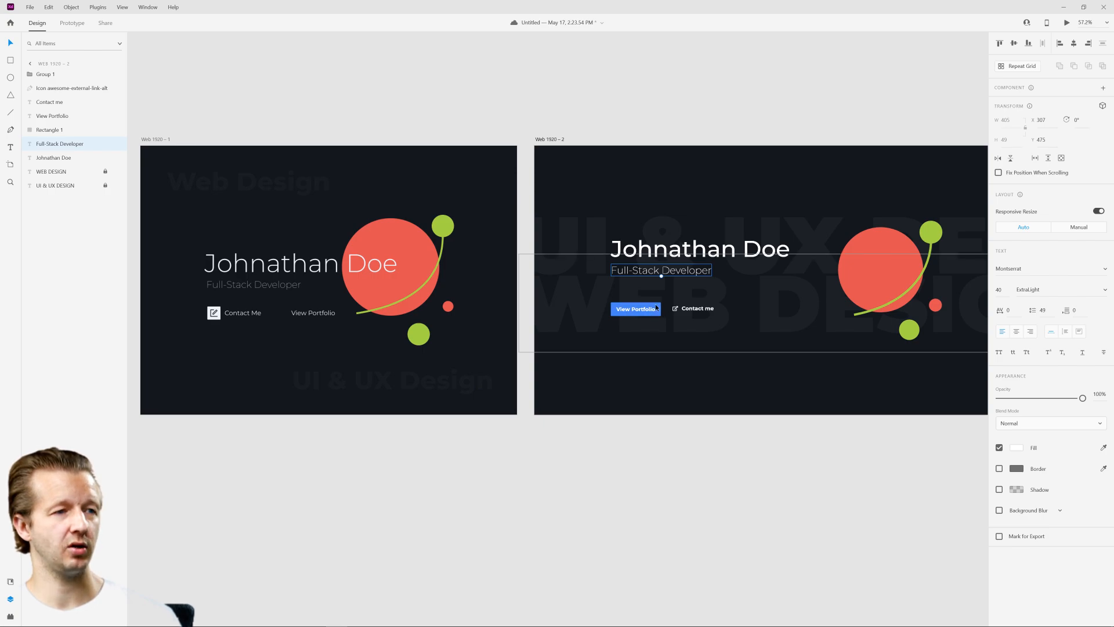
click(685, 416)
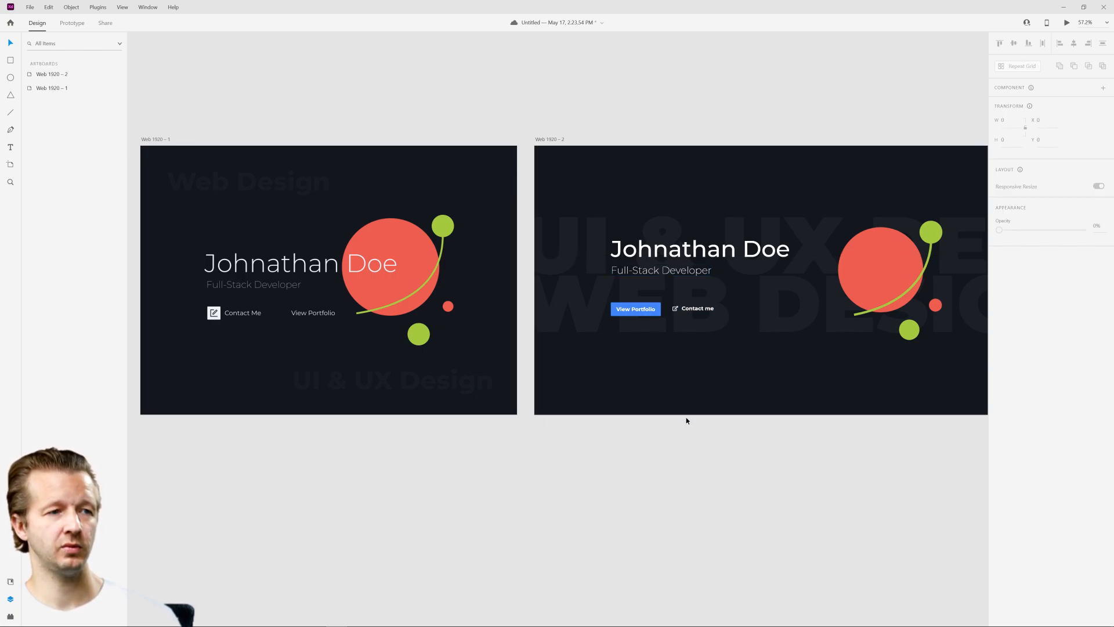
scroll(686, 418, right, 4)
drag(668, 394, 611, 390)
scroll(652, 375, down, 3)
scroll(653, 377, down, 1)
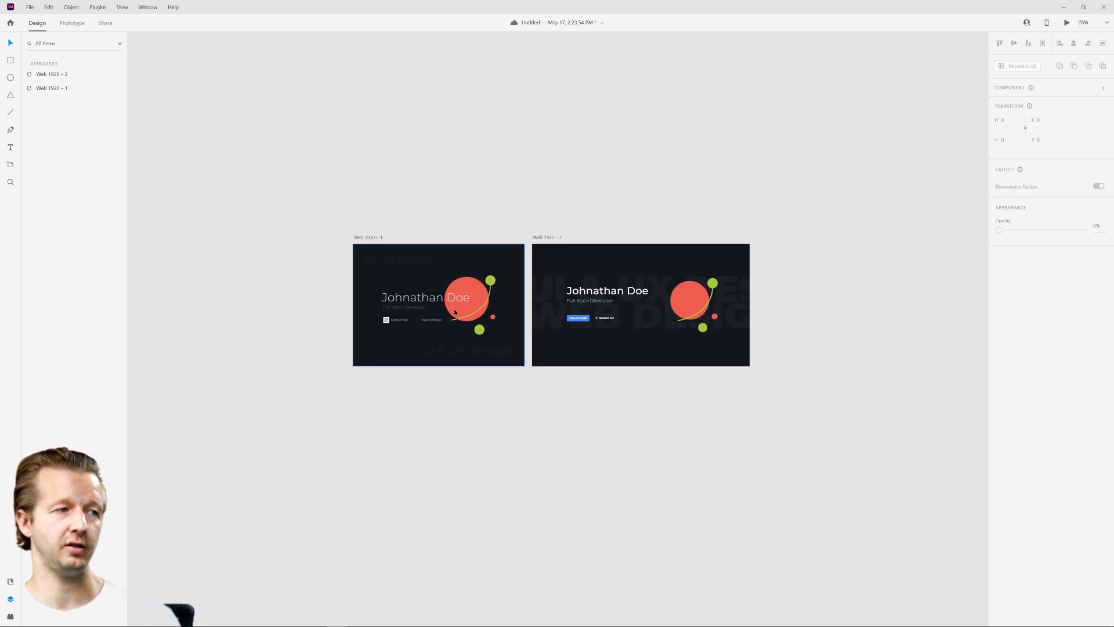
scroll(450, 300, up, 4)
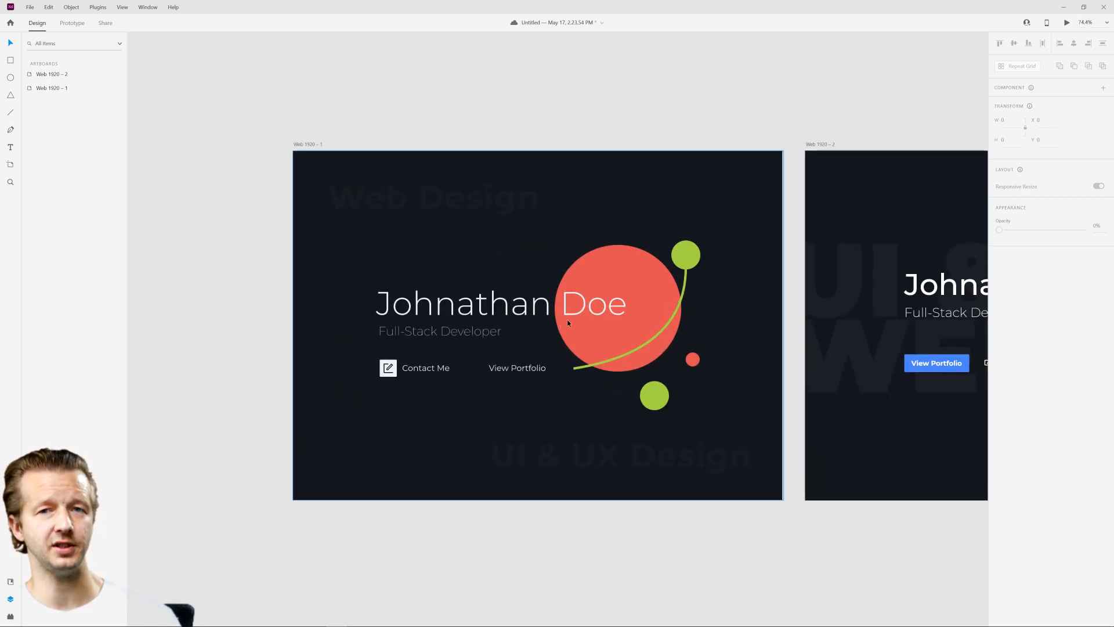
scroll(528, 340, down, 4)
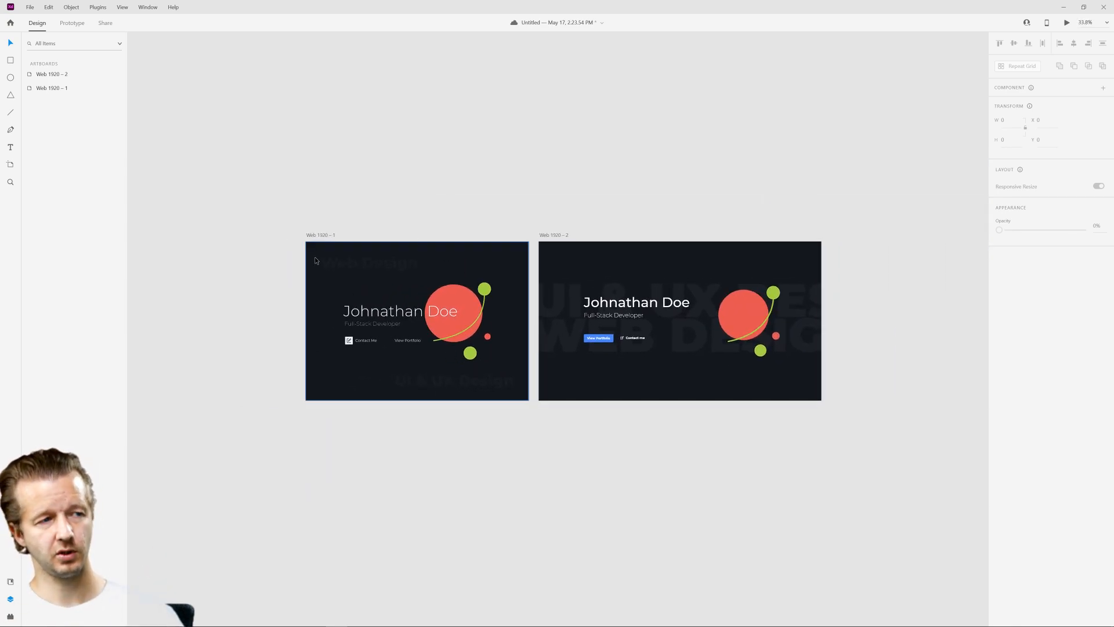
- Duplicate the Web 1920 – 2 artboard as a third version beside it
click(555, 236)
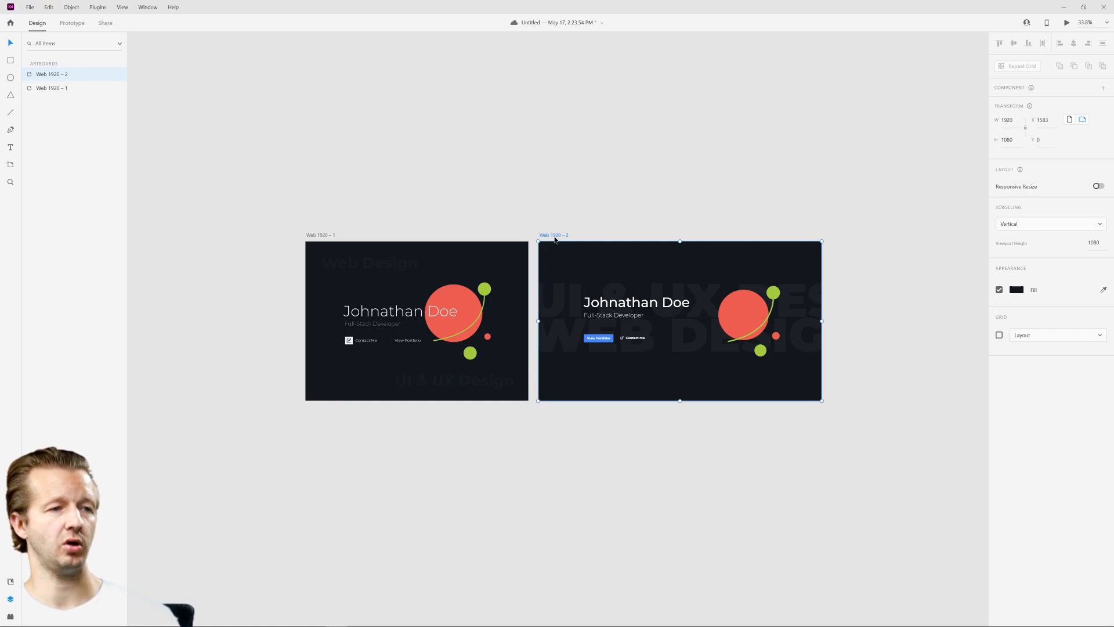
key(ctrl+d)
key(ctrl+3)
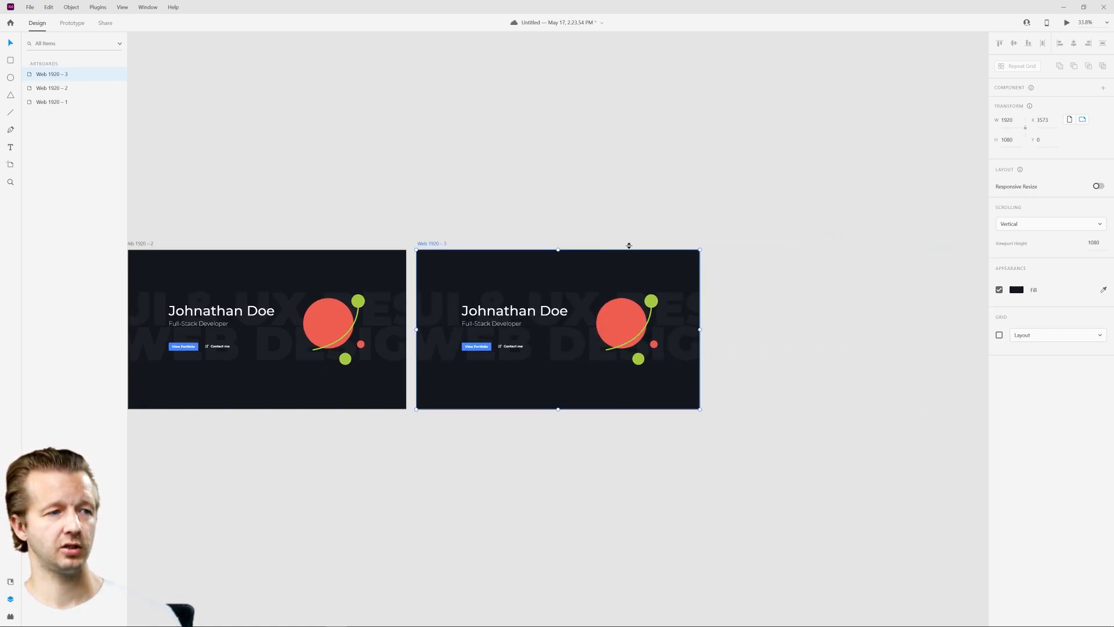
drag(535, 298, 560, 281)
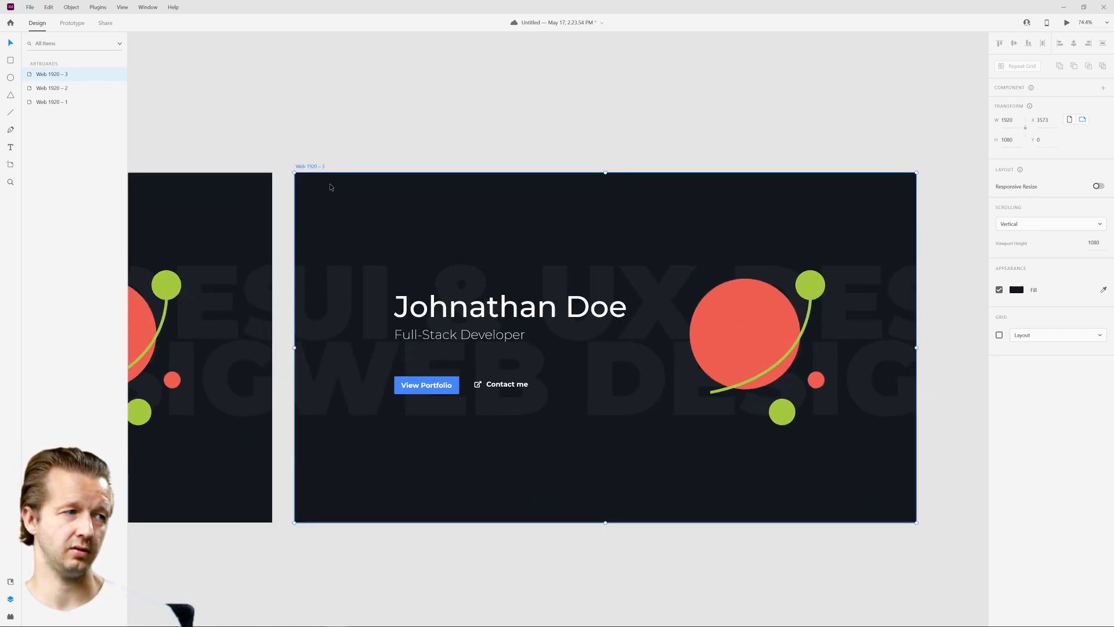
- On the third artboard, shift the text and buttons slightly left and place the illustration at X 847, layered behind the name
drag(399, 219, 578, 462)
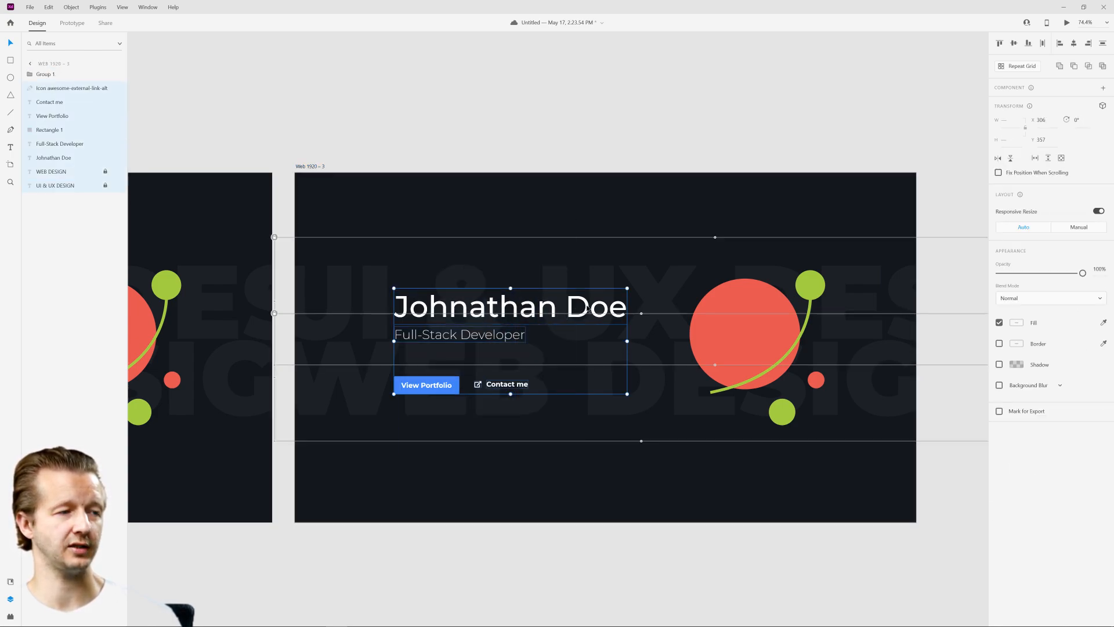
drag(587, 309, 566, 310)
drag(663, 224, 638, 314)
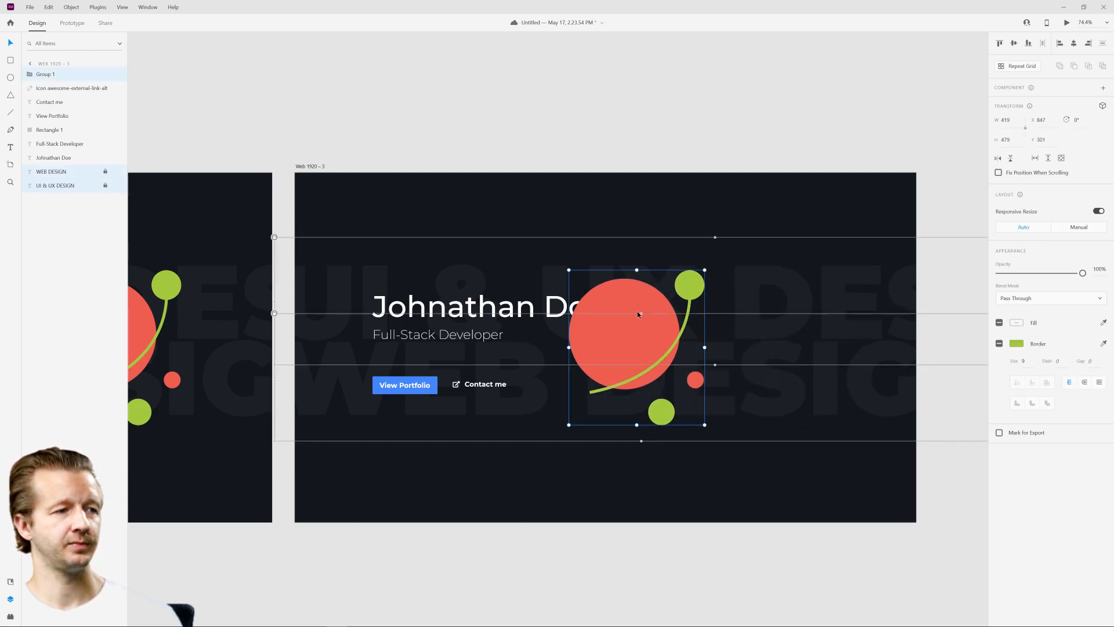
drag(46, 78, 33, 193)
click(440, 117)
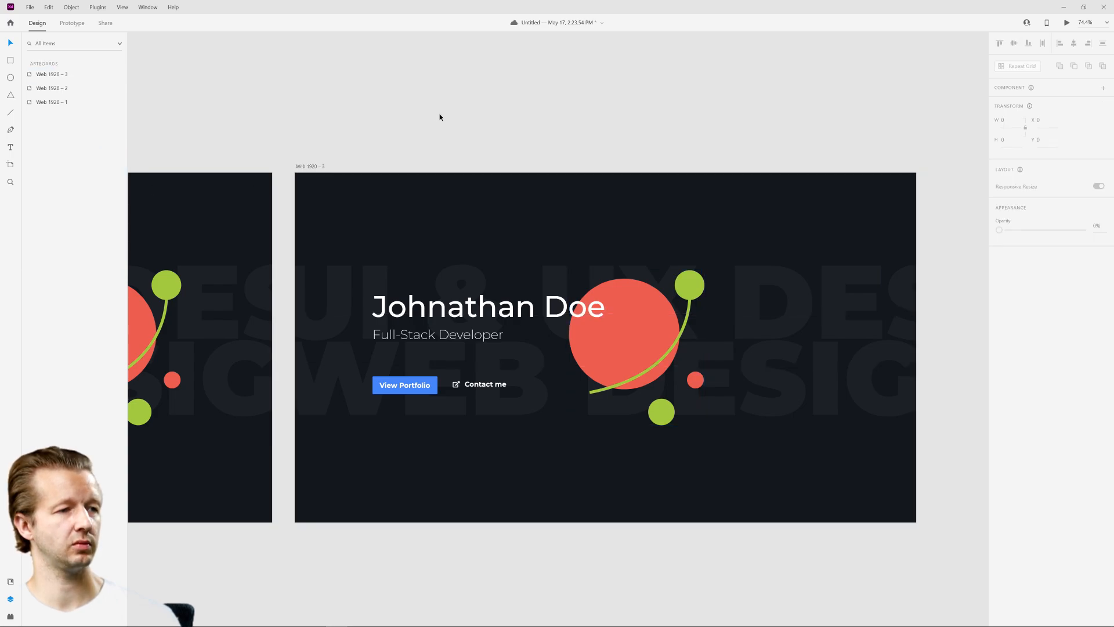
- Narrow the third artboard to about 1507 px wide by pulling in its right edge
click(340, 197)
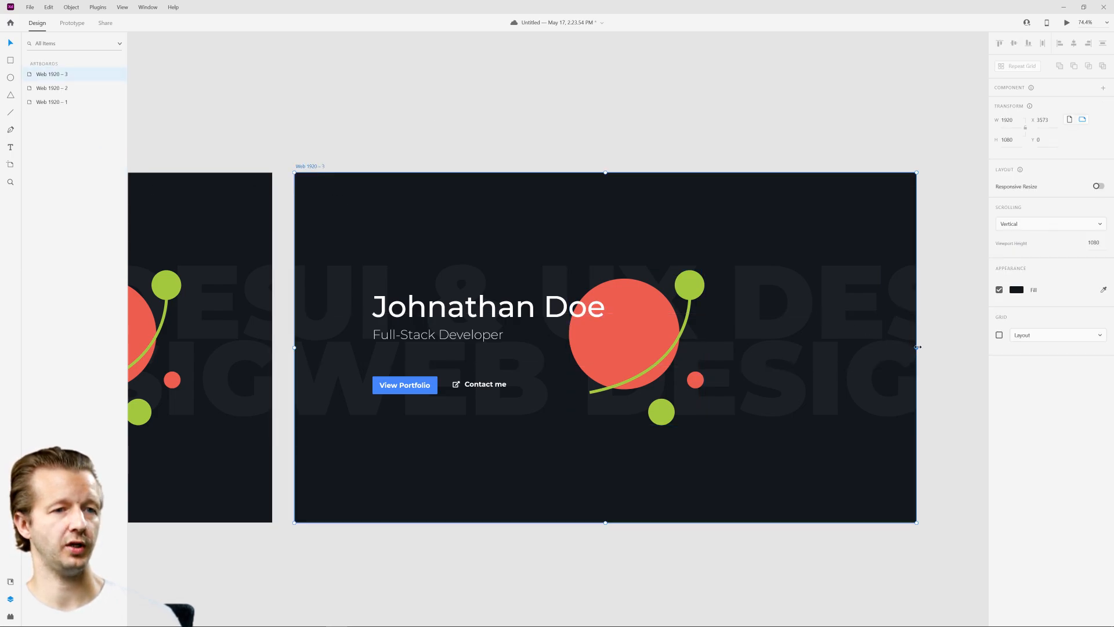
drag(916, 348, 782, 358)
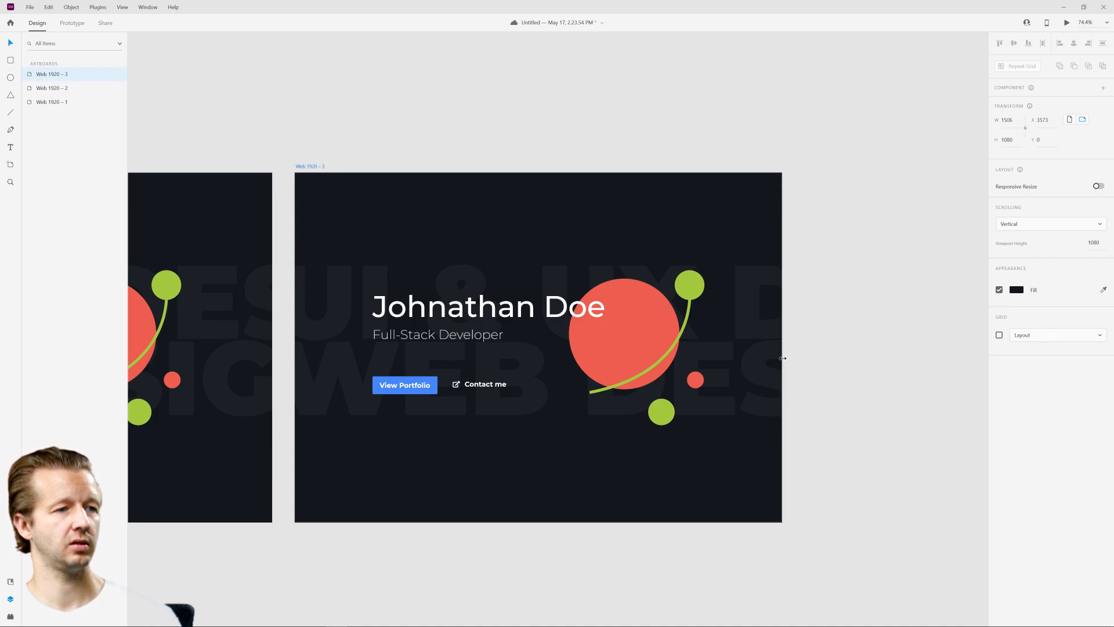
click(468, 120)
- Examine the three artboards side by side, focusing on how the illustration overlaps the name in the narrowed version
scroll(423, 209, down, 5)
drag(444, 259, 660, 281)
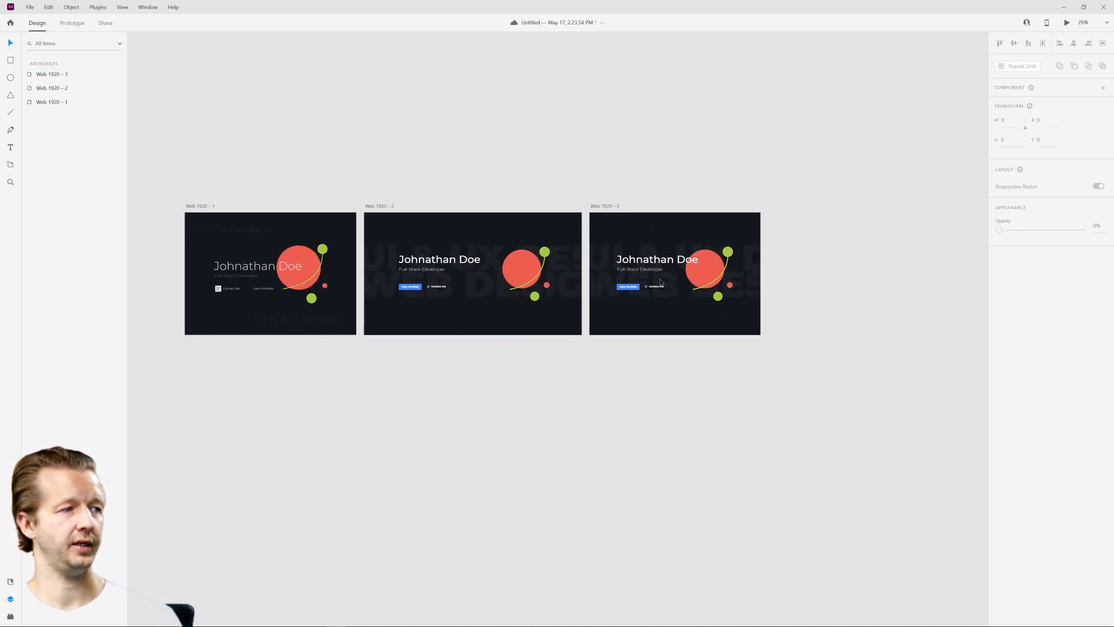
scroll(633, 284, up, 3)
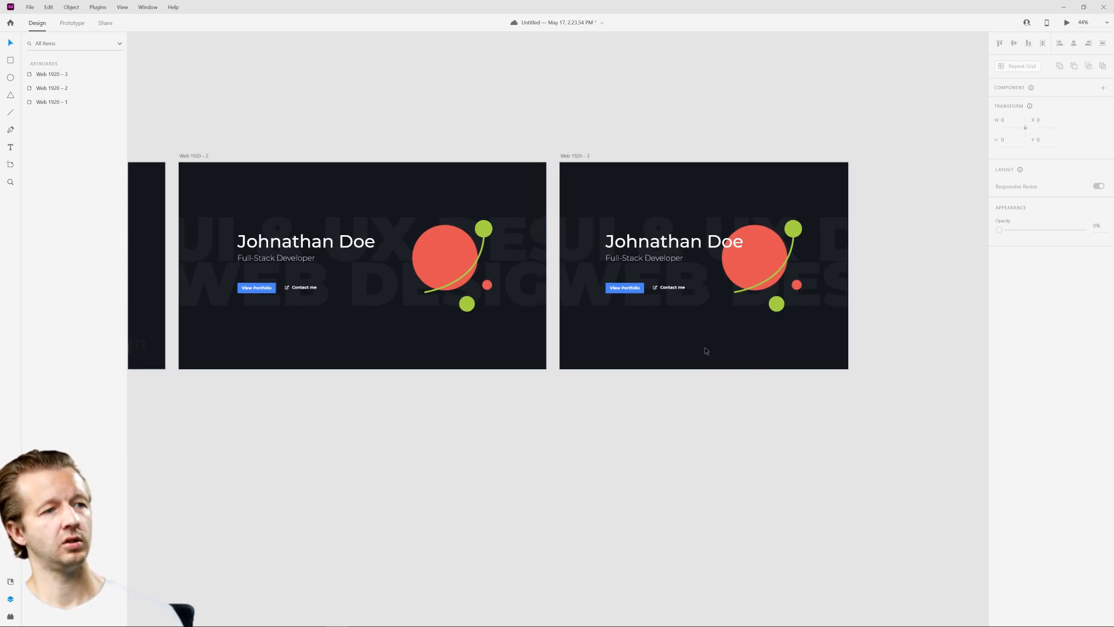
scroll(706, 350, up, 3)
scroll(697, 345, down, 5)
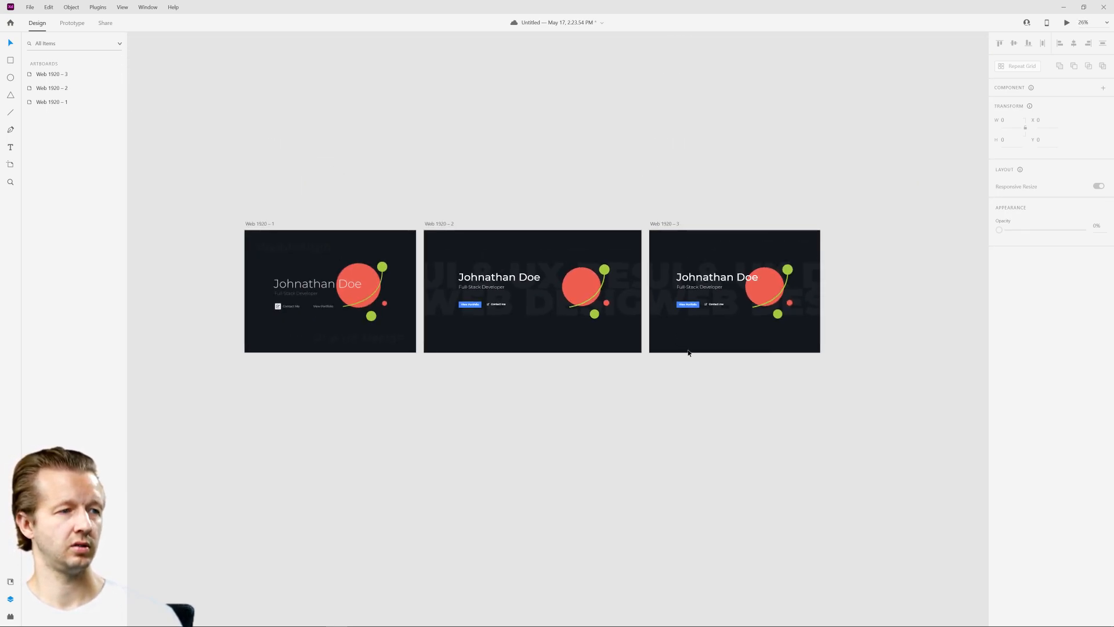
drag(707, 360, 742, 364)
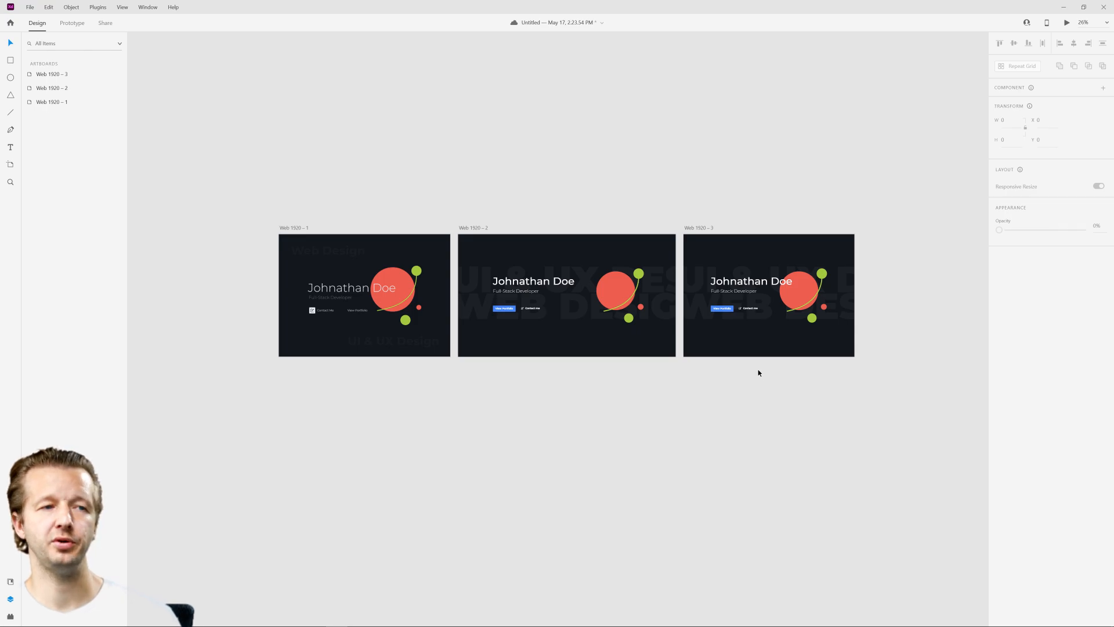
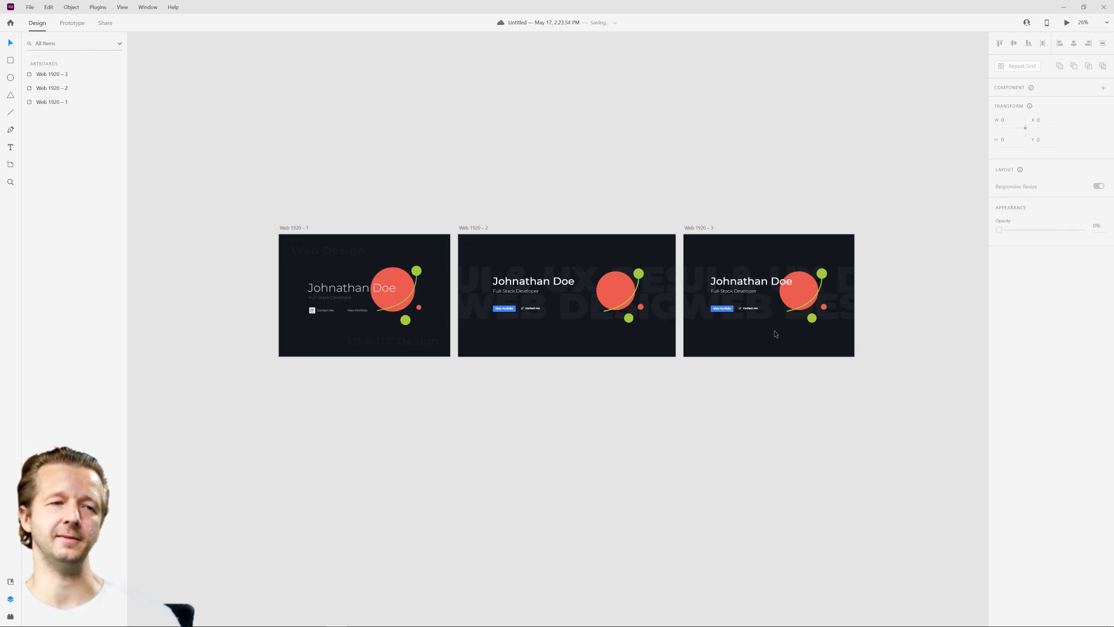
click(802, 276)
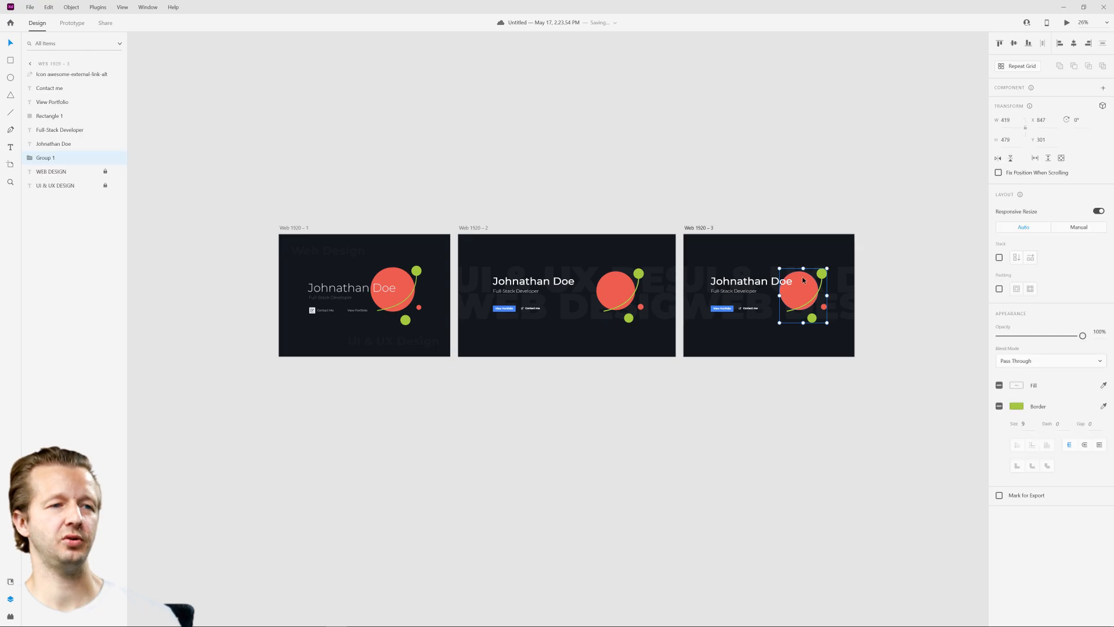
click(742, 384)
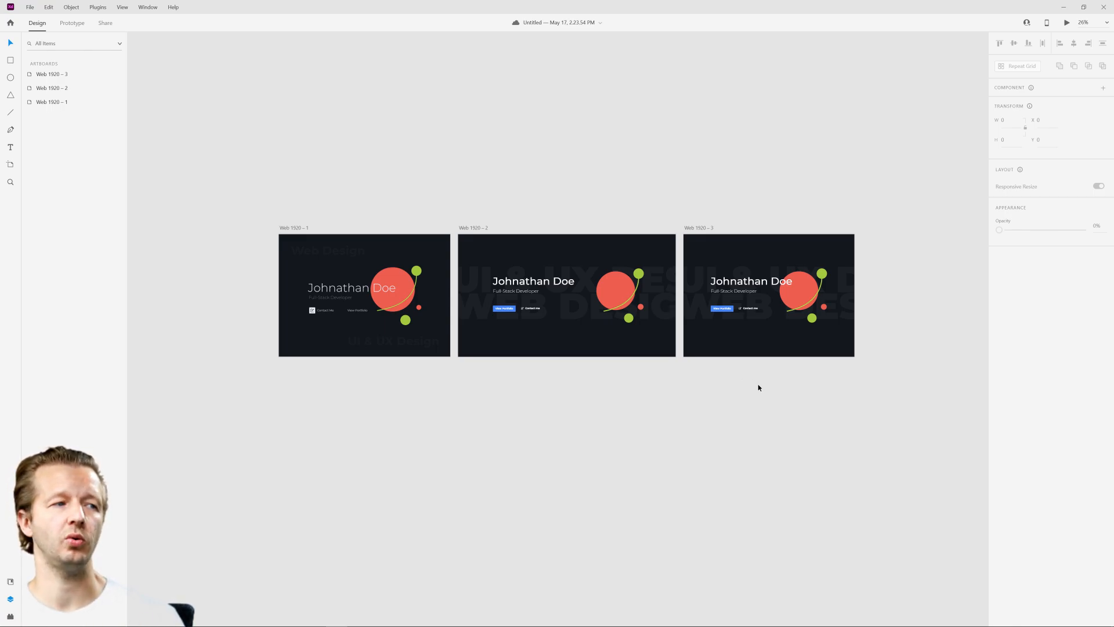
scroll(768, 296, up, 5)
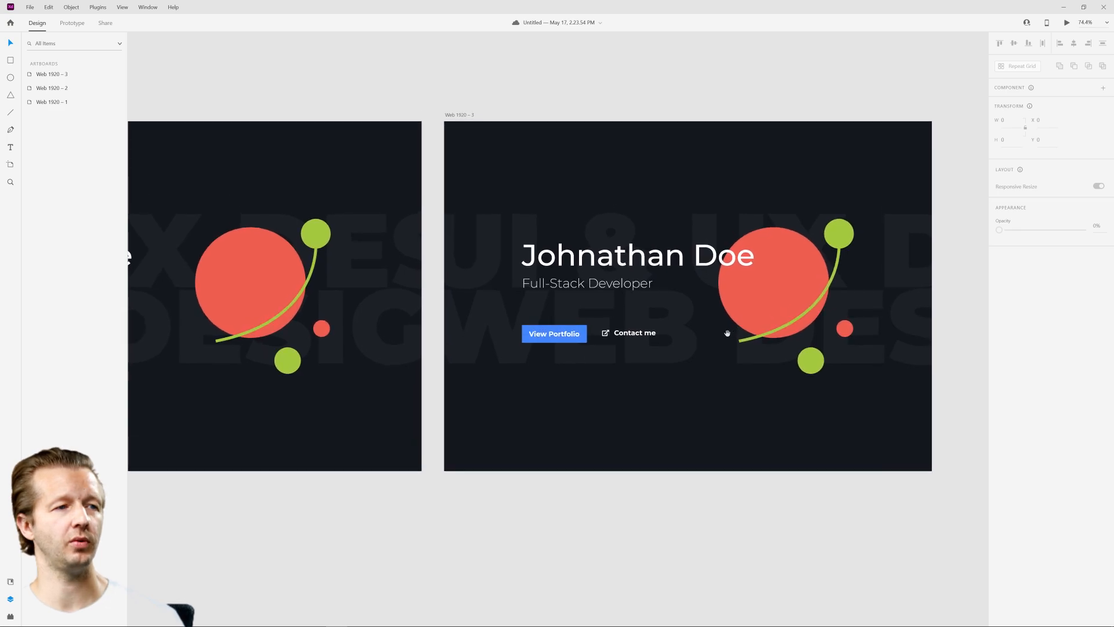
click(764, 273)
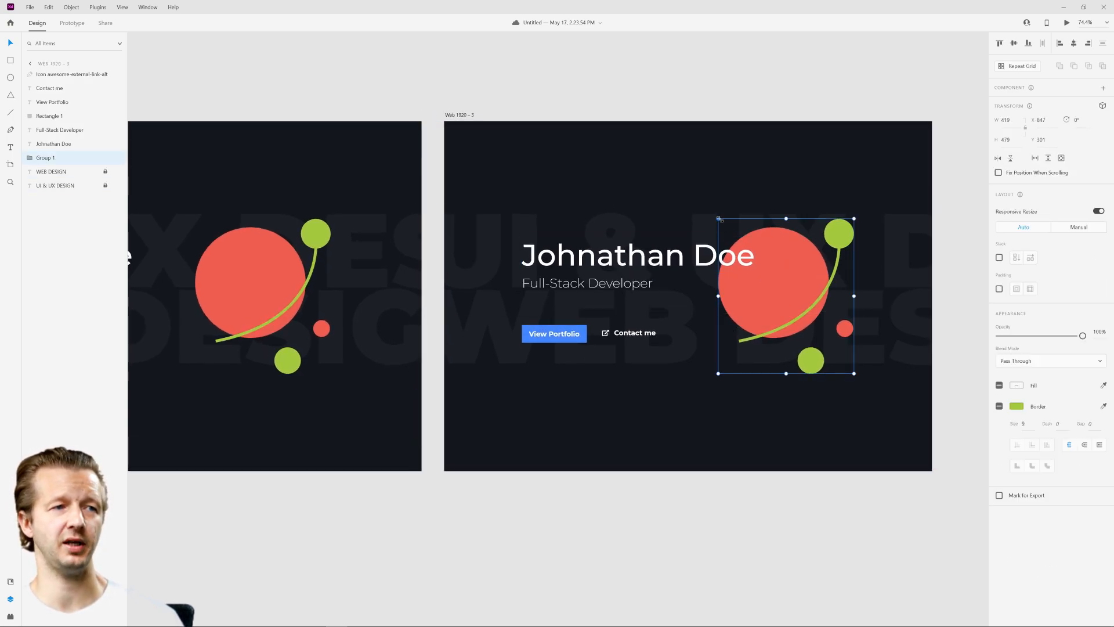
- Duplicate the narrowed artboard and, in the copy, shrink the illustration to about 251 × 287 and place it at X 1064, Y 397
click(455, 116)
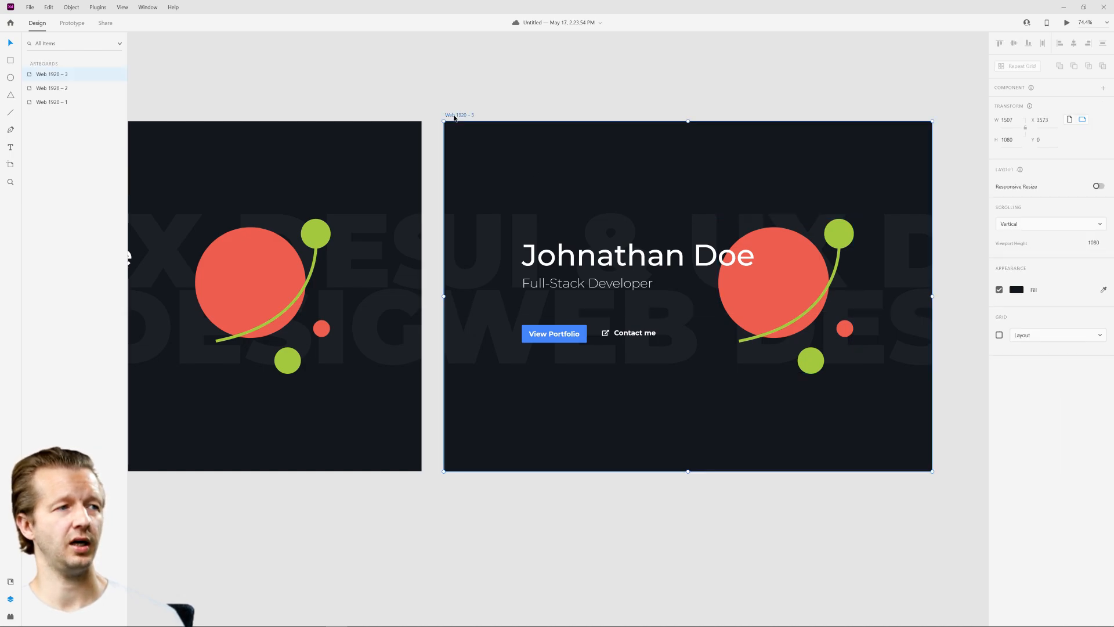
key(ctrl+d)
click(676, 335)
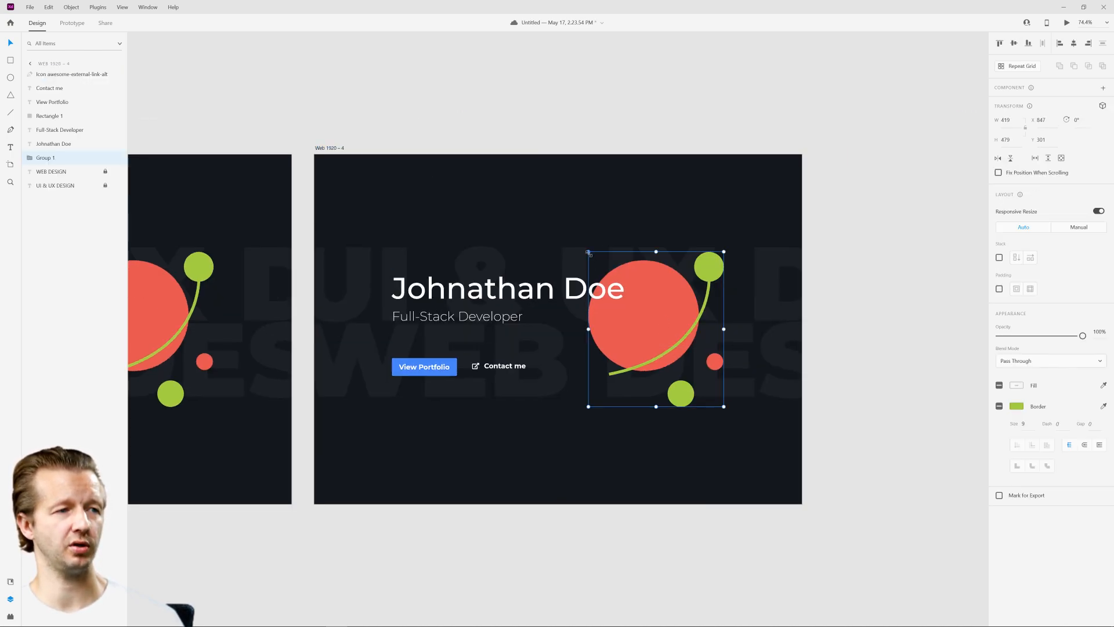
drag(589, 251, 615, 265)
drag(666, 318, 695, 320)
click(819, 347)
scroll(819, 346, down, 5)
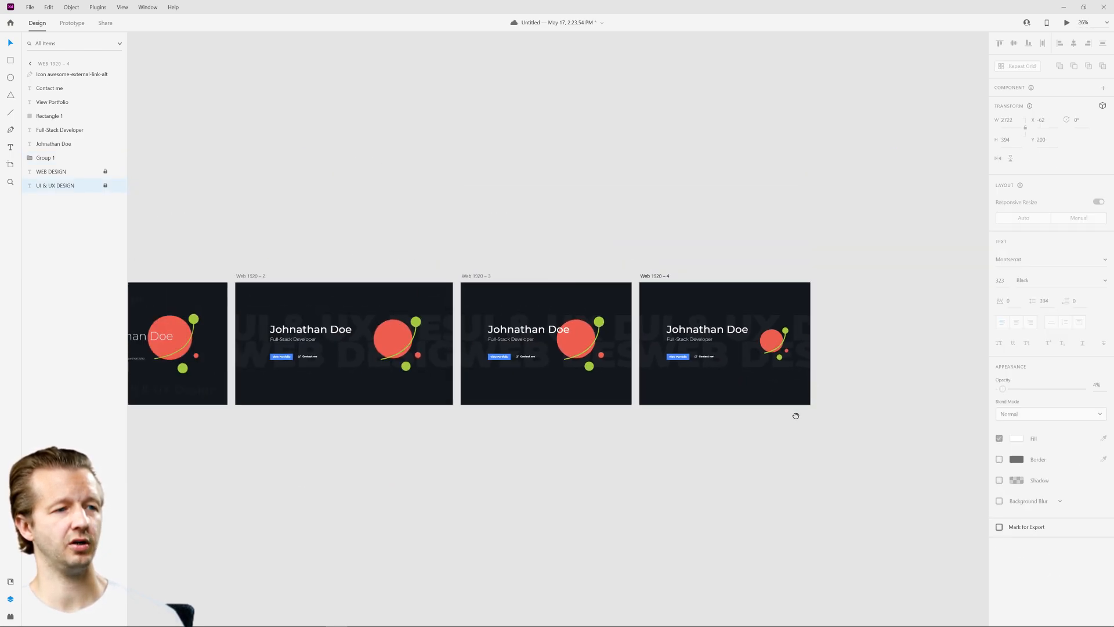
click(805, 454)
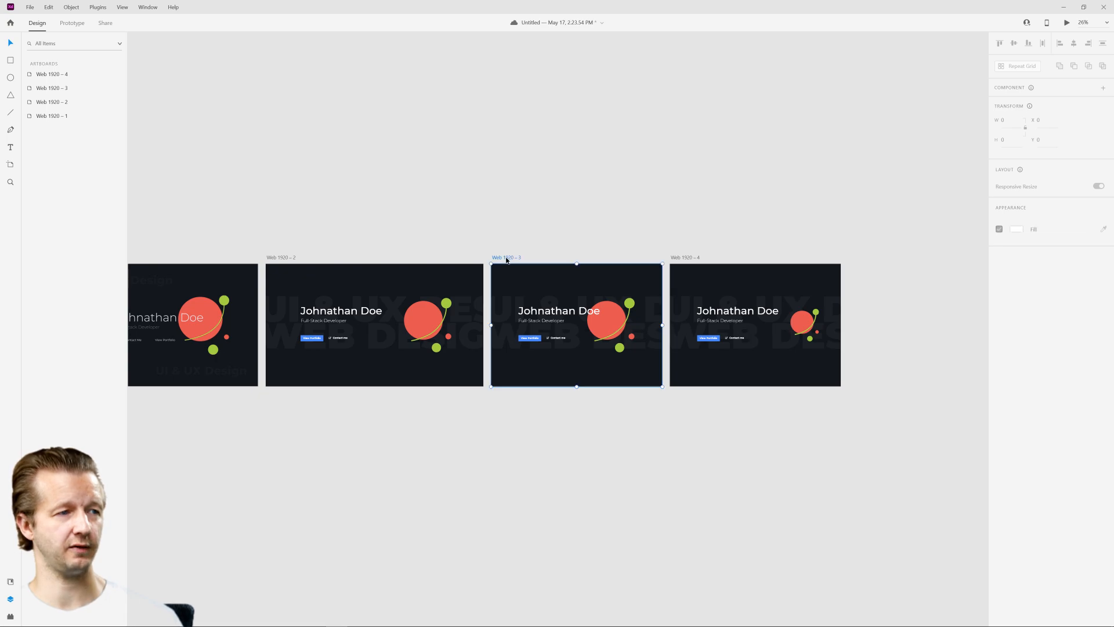
- Move the Web 1920 – 3 artboard straight down out of the row to about Y 2307
drag(506, 257, 506, 519)
drag(596, 444, 665, 424)
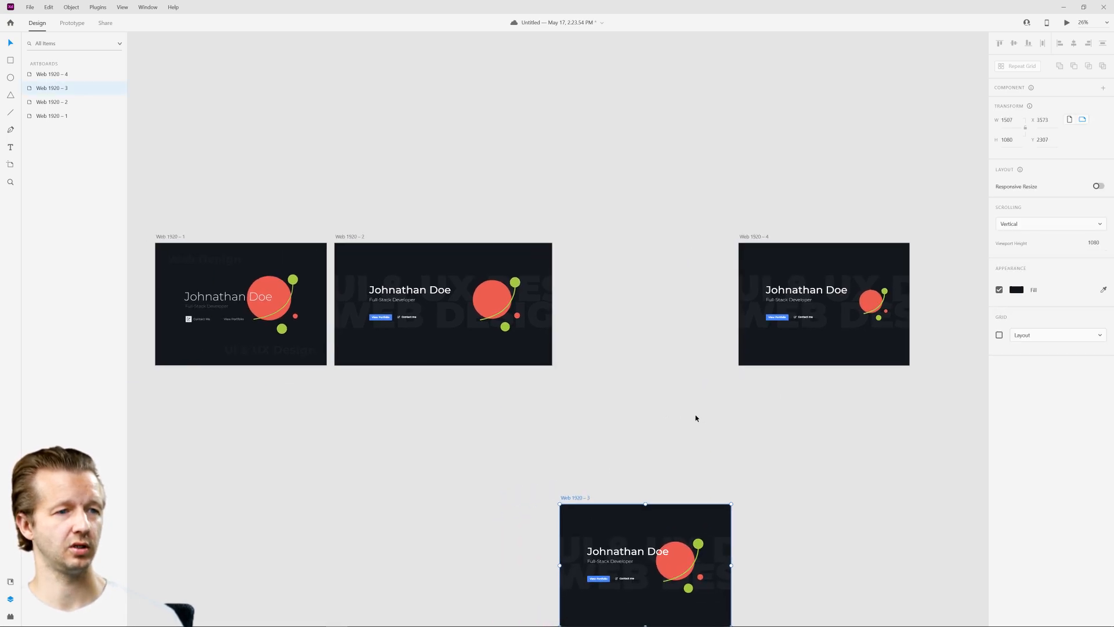
click(872, 306)
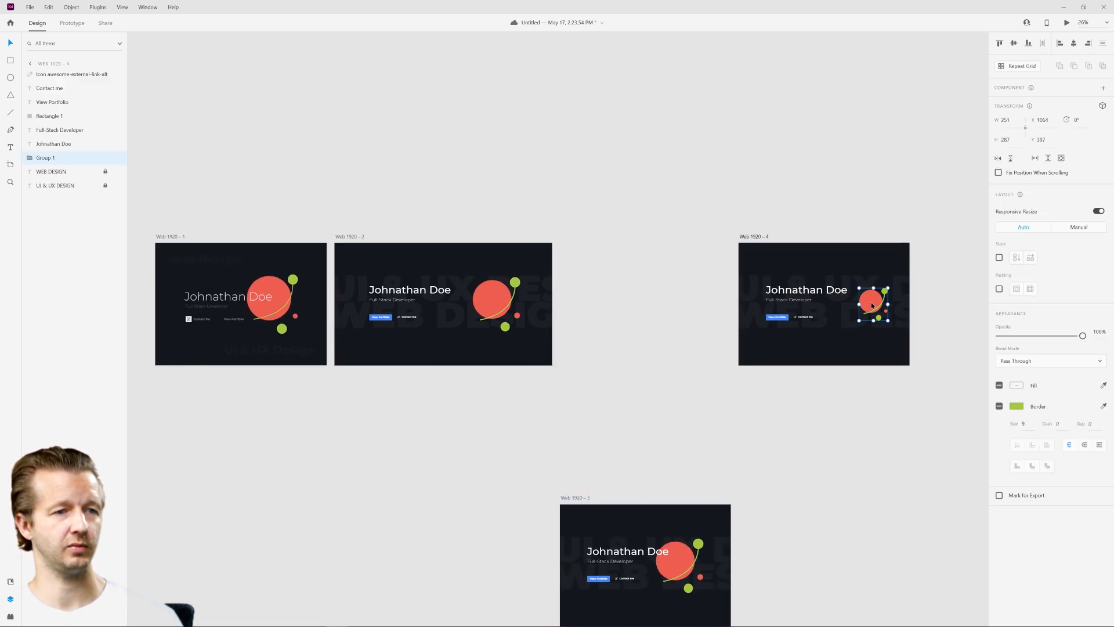
click(764, 179)
- Reduce the font size of the name heading on the Web 1920 – 4 artboard to 75
scroll(863, 318, up, 5)
scroll(763, 289, right, 2)
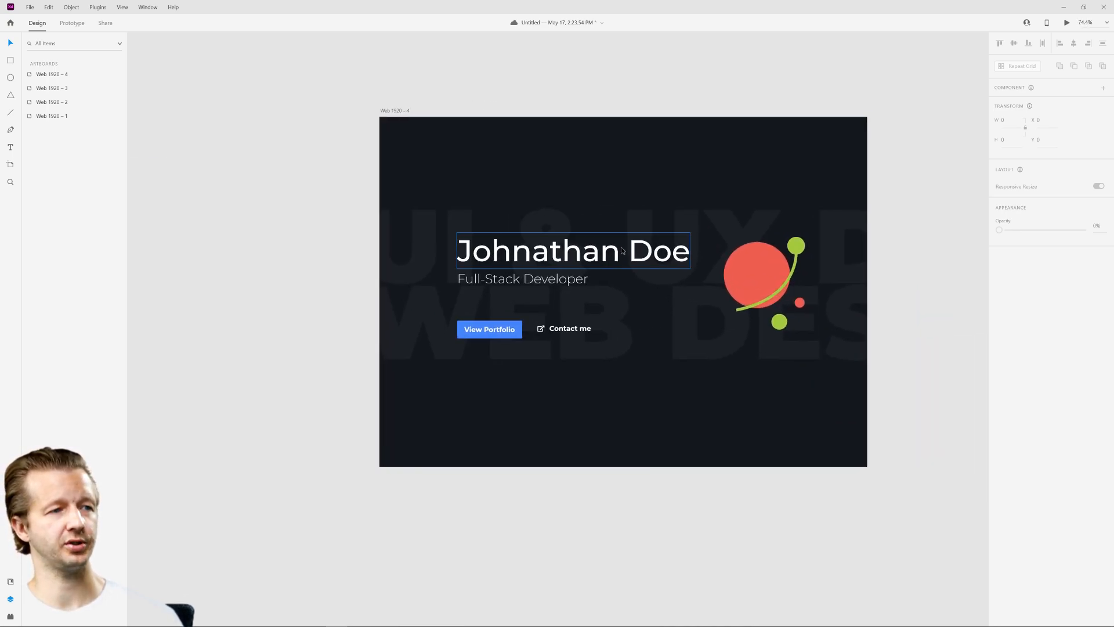
click(619, 257)
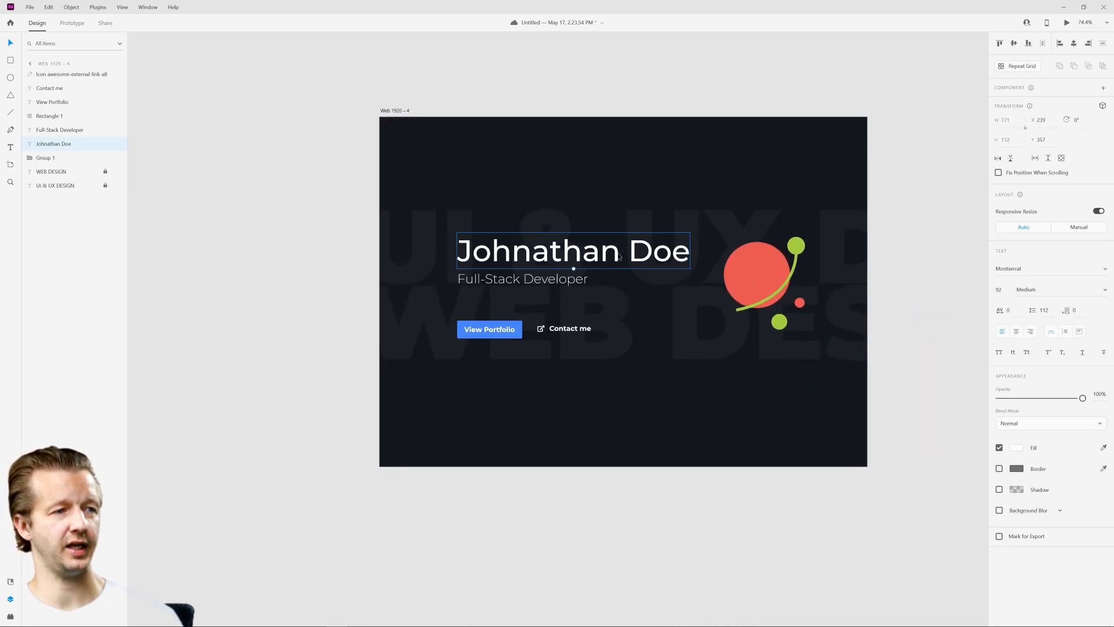
click(1007, 289)
key(Down)
key(Down)
key(Down)
key(Down)
key(Down)
key(Down)
key(Down)
key(Down)
key(Down)
key(Down)
key(Down)
key(Down)
key(Down)
key(Down)
key(Down)
key(Down)
key(Down)
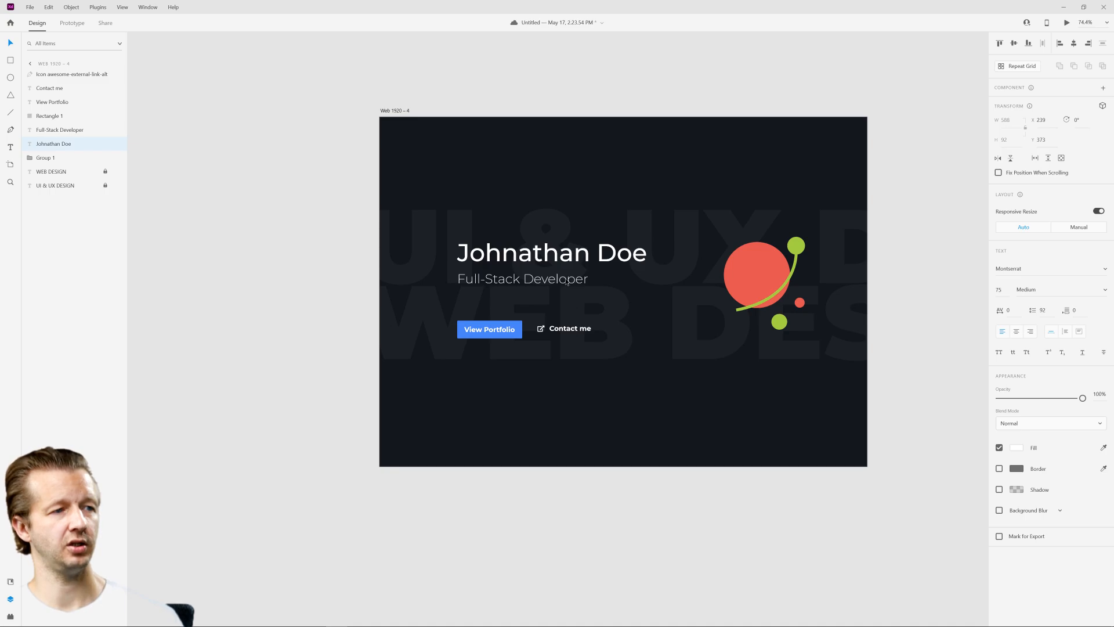
- Reduce the font size of the Full-Stack Developer subtitle on the Web 1920 – 4 artboard to 34
click(566, 281)
key(Down)
key(Down)
key(Down)
key(Down)
key(Down)
key(Down)
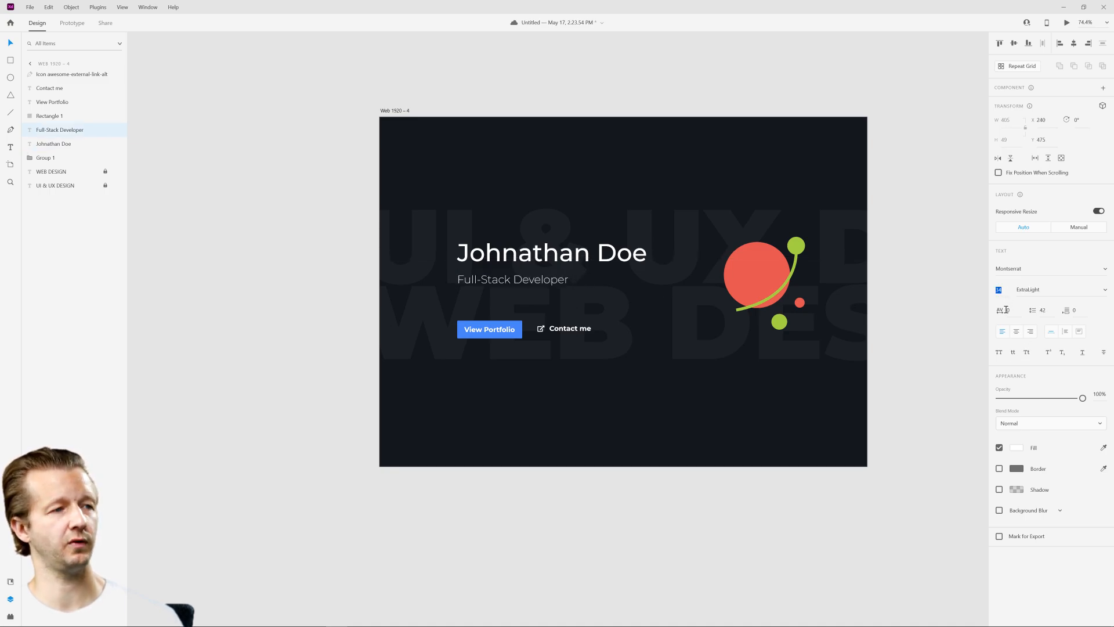
- Enlarge the illustration on the Web 1920 – 4 artboard to about 325 × 373 and shift it closer to the text
click(757, 272)
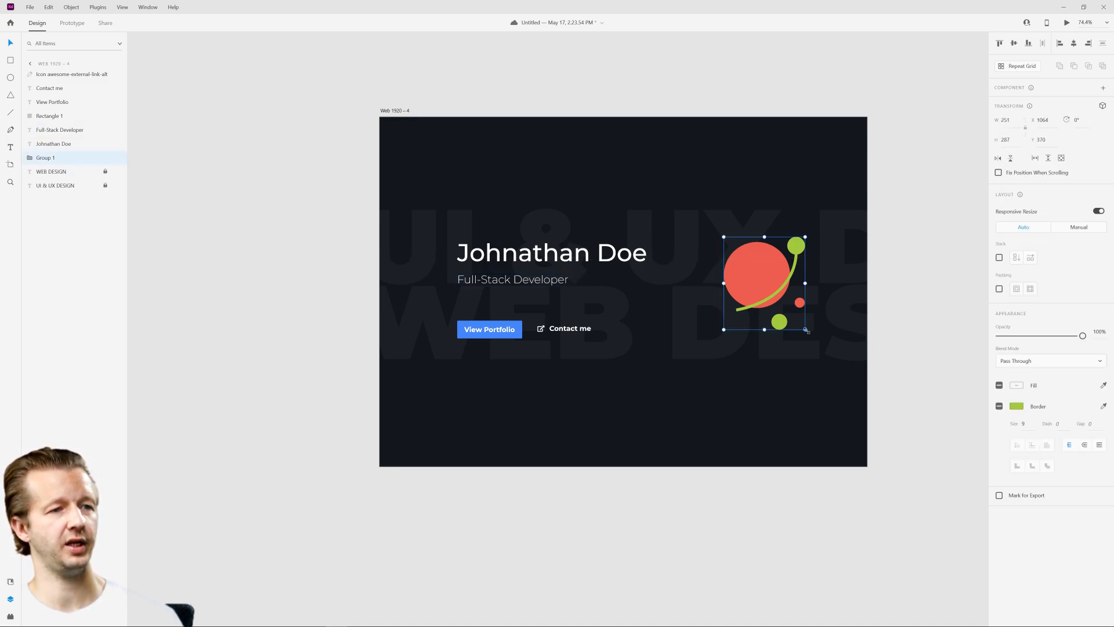
drag(806, 331, 825, 343)
drag(778, 280, 763, 285)
click(553, 218)
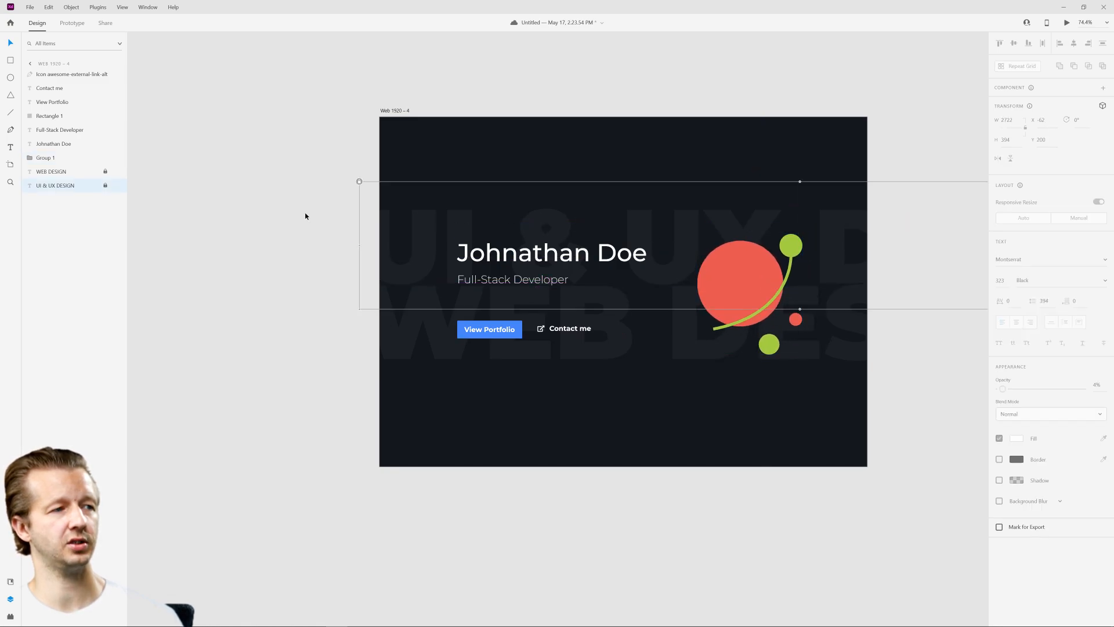
- Shift the heading, subtitle, buttons and illustration of Web 1920 – 4 together slightly left, so the selection starts at about X 220
drag(284, 216, 766, 397)
drag(751, 295, 748, 285)
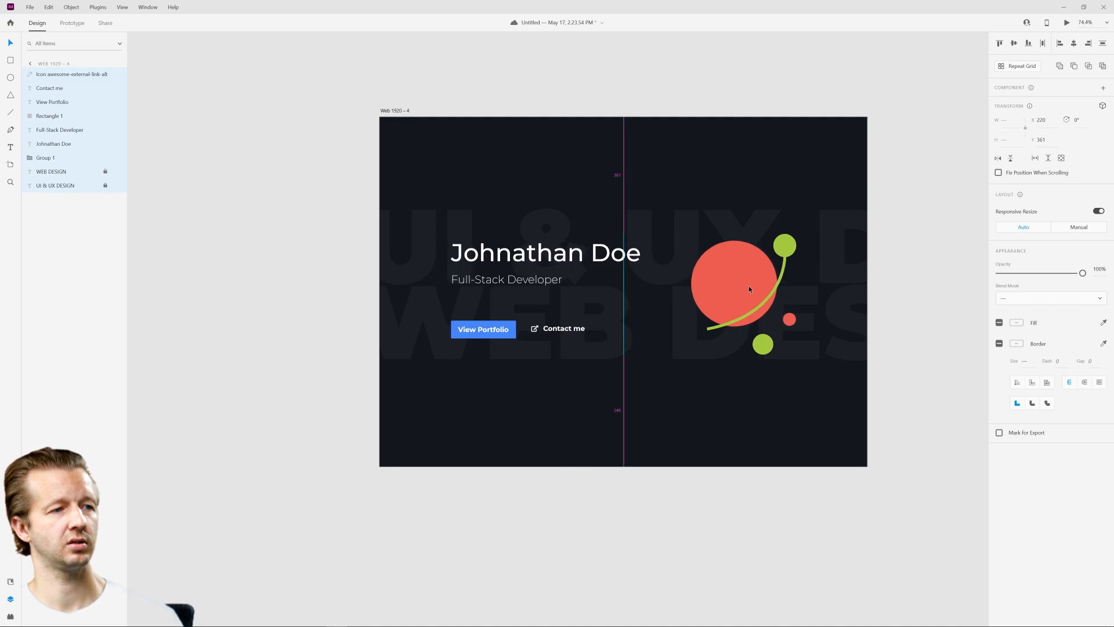
key(ctrl+0)
click(720, 401)
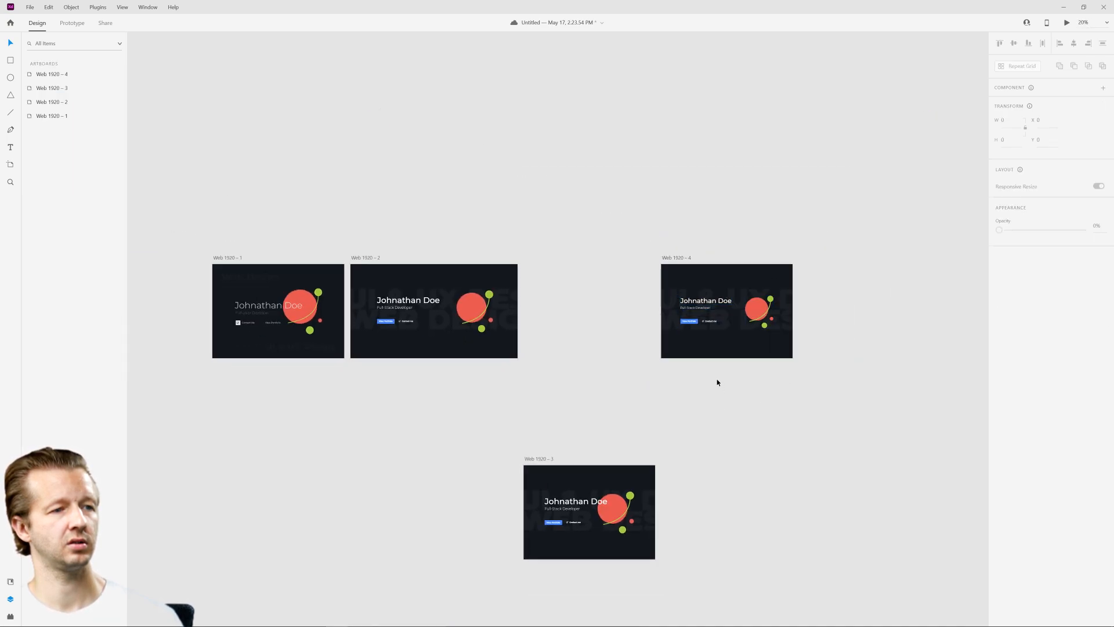
- Compare the Web 1920 – 4 layout with the other artboards, checking its text size, illustration size and spacing
scroll(673, 375, up, 3)
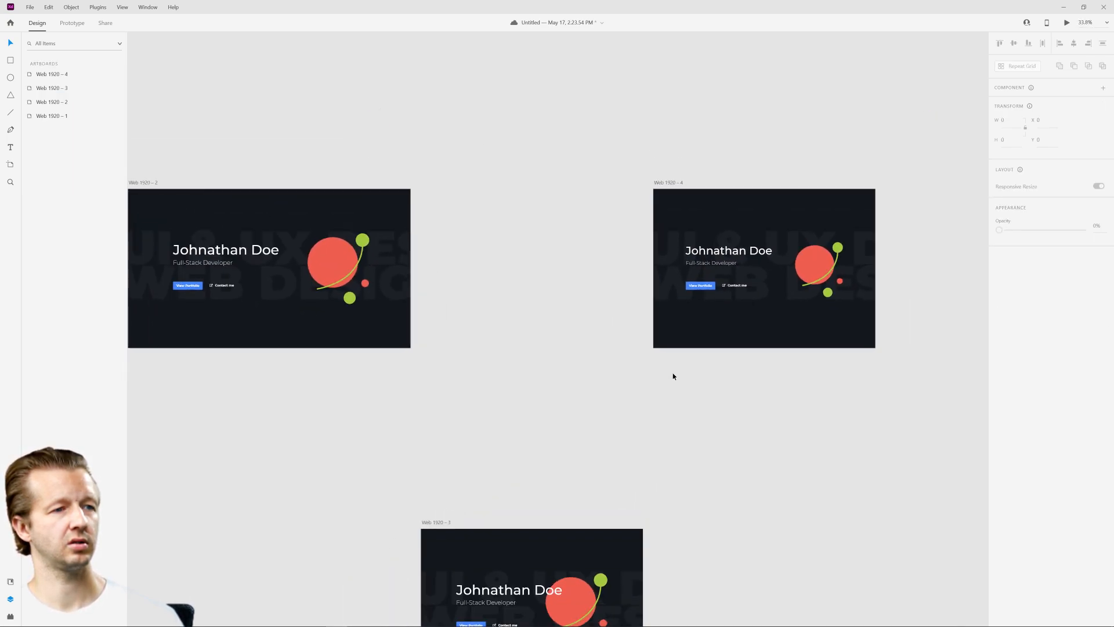
scroll(673, 373, down, 2)
click(709, 291)
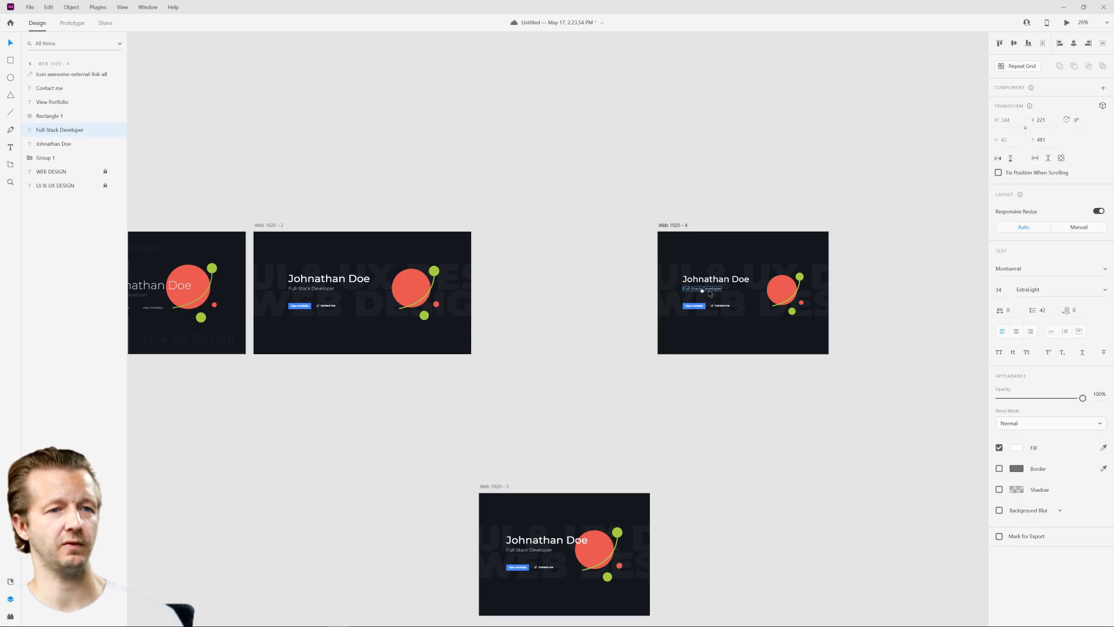
scroll(705, 279, up, 7)
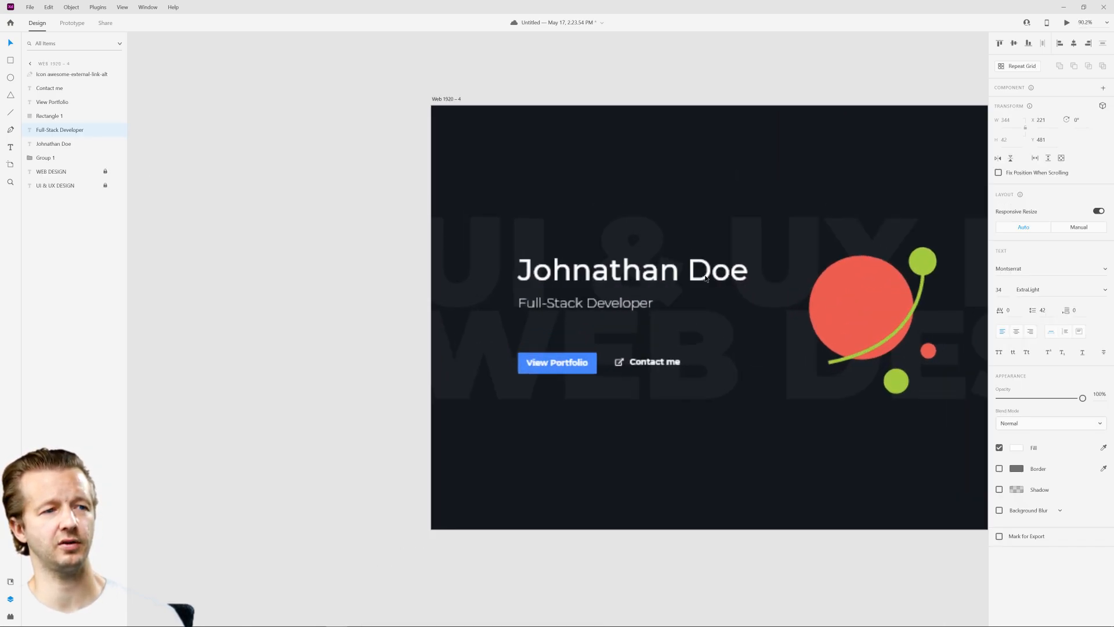
scroll(706, 278, up, 1)
scroll(705, 278, right, 3)
click(925, 202)
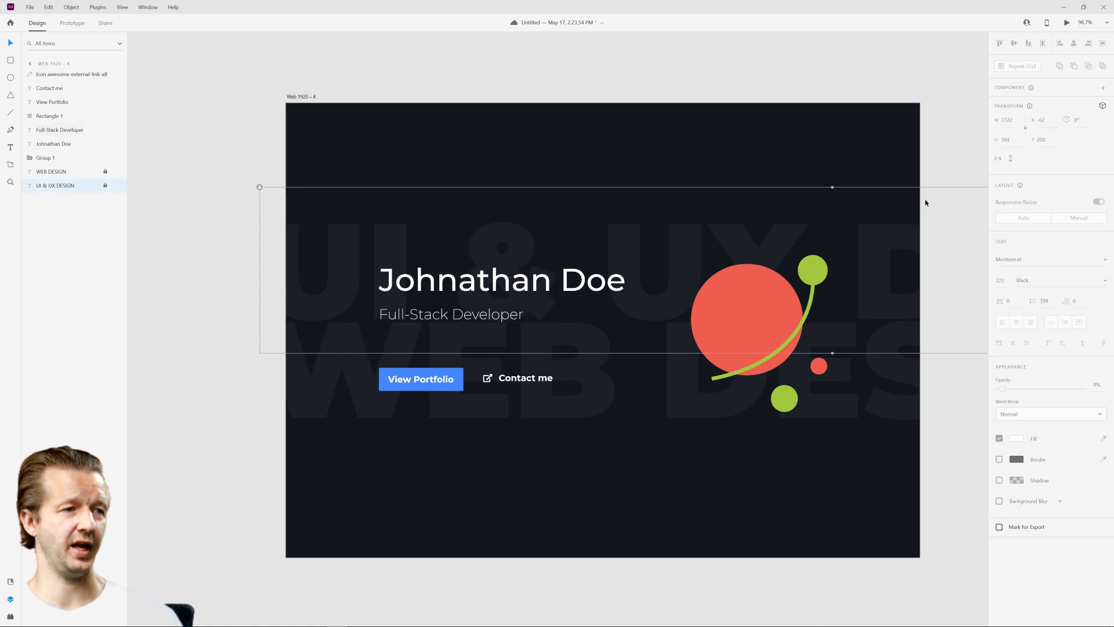
click(615, 96)
scroll(514, 199, down, 6)
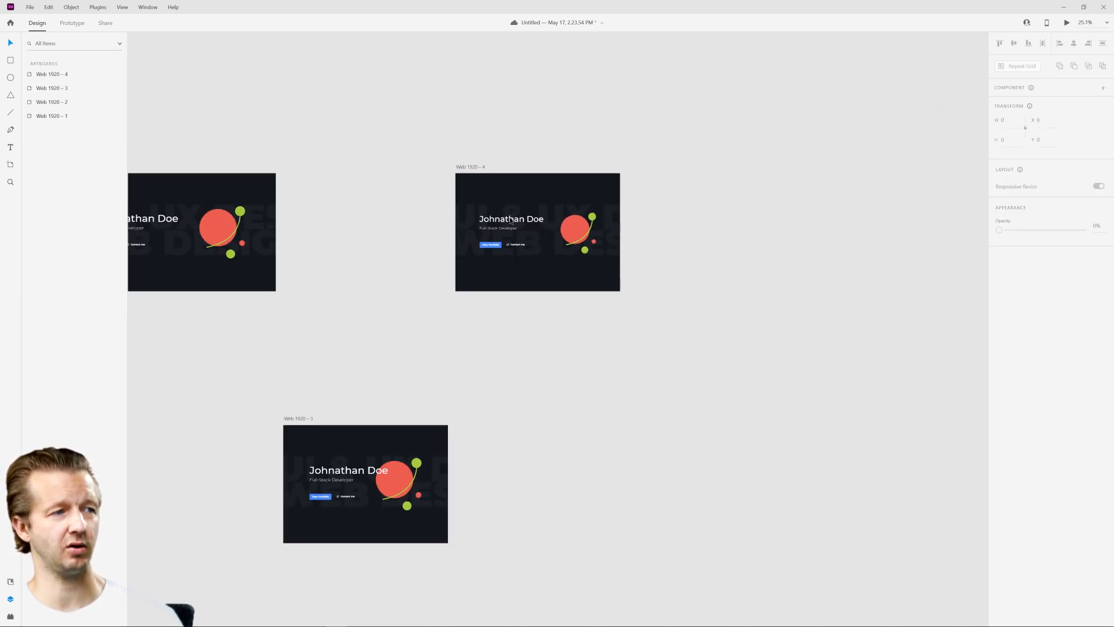
scroll(681, 269, down, 2)
scroll(659, 286, left, 3)
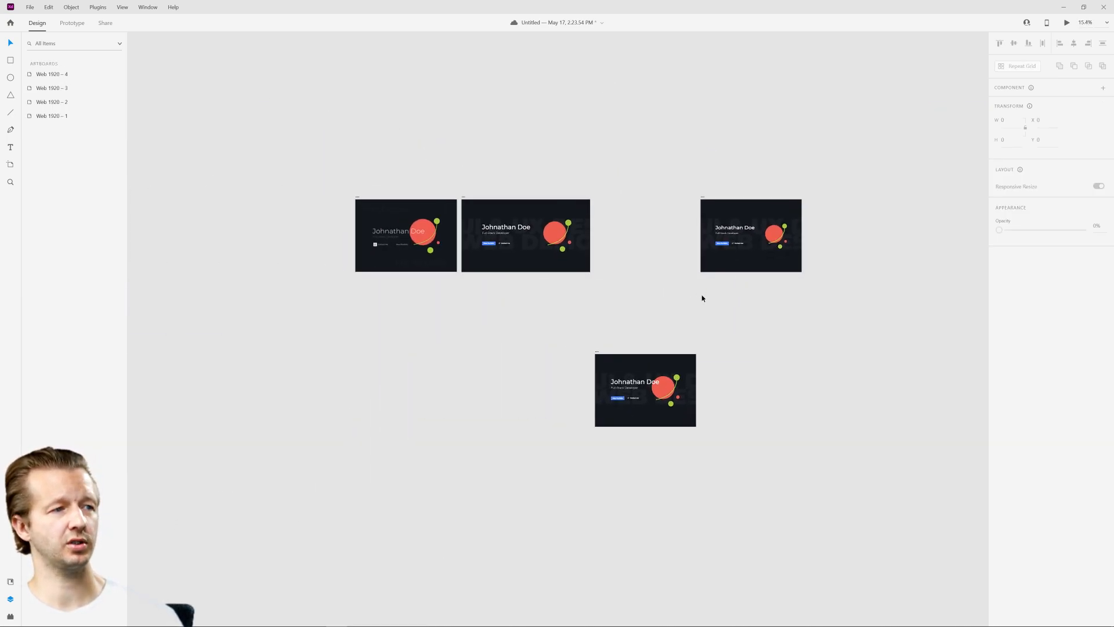
scroll(702, 298, up, 7)
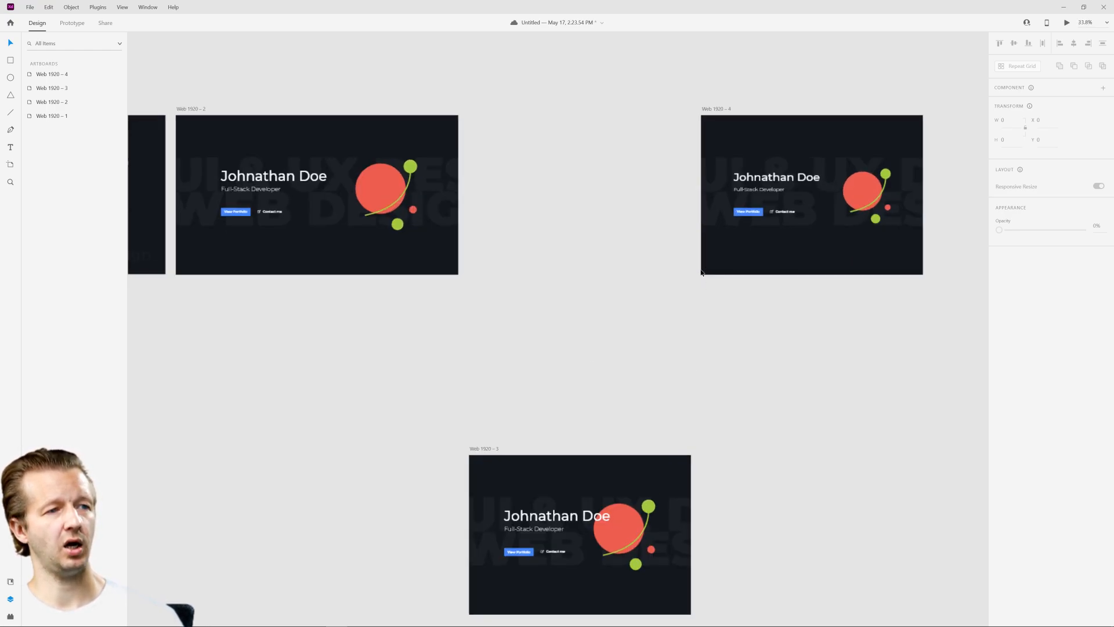
scroll(468, 393, right, 2)
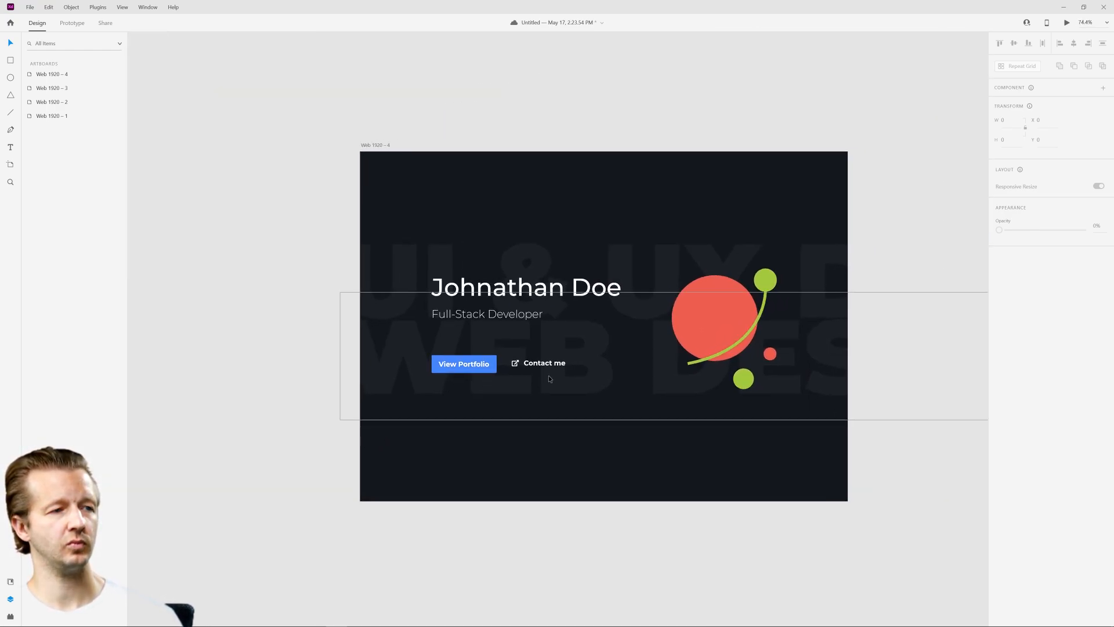
click(712, 302)
scroll(712, 302, down, 5)
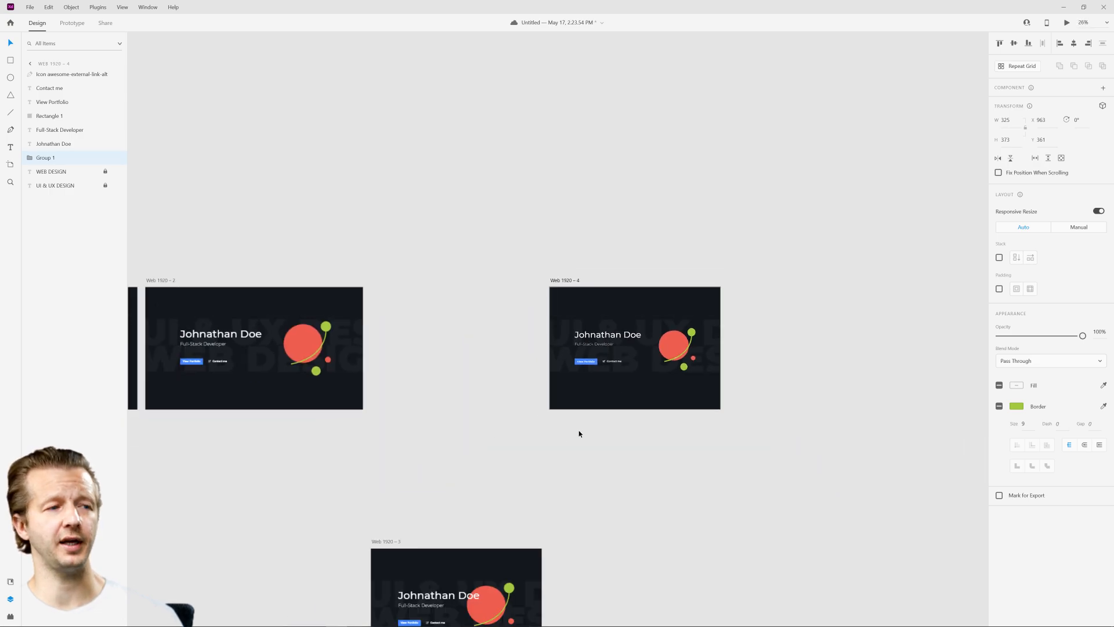
- Duplicate the Web 1920 – 2 artboard and place the copy directly below it at X 1583, Y 1316
scroll(713, 379, down, 3)
scroll(712, 380, left, 3)
drag(712, 380, 863, 456)
click(494, 271)
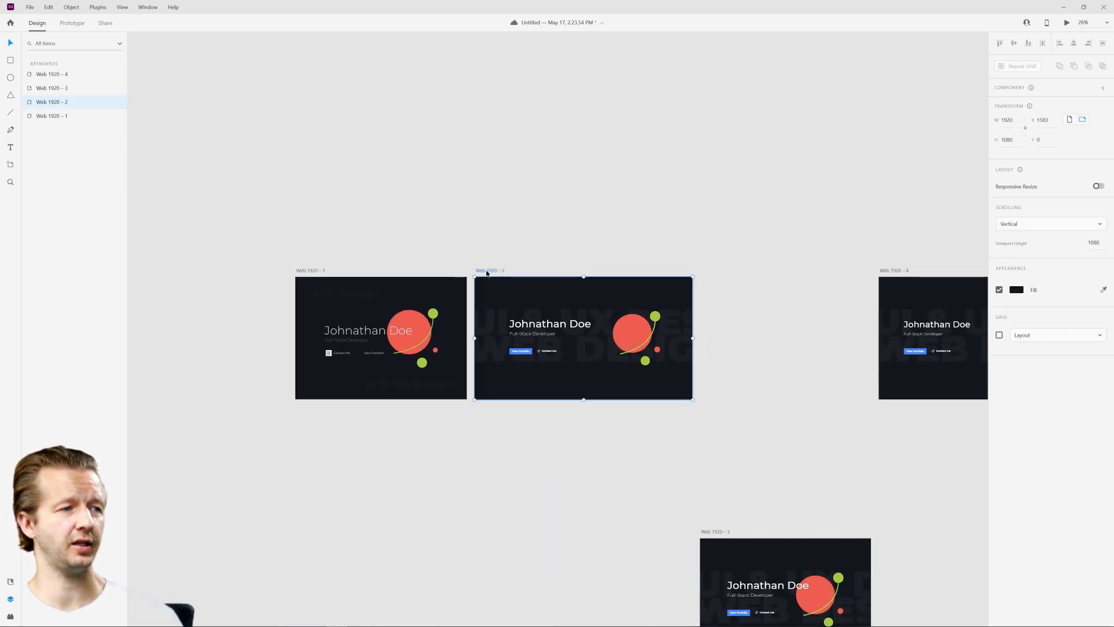
key(ctrl+d)
drag(498, 277, 282, 410)
- Enlarge the illustration on the Web 1920 – 2 artboard to about 1247 × 1425 and place it at about X 1127, Y 15
scroll(264, 306, up, 1)
scroll(264, 306, up, 3)
scroll(582, 301, down, 2)
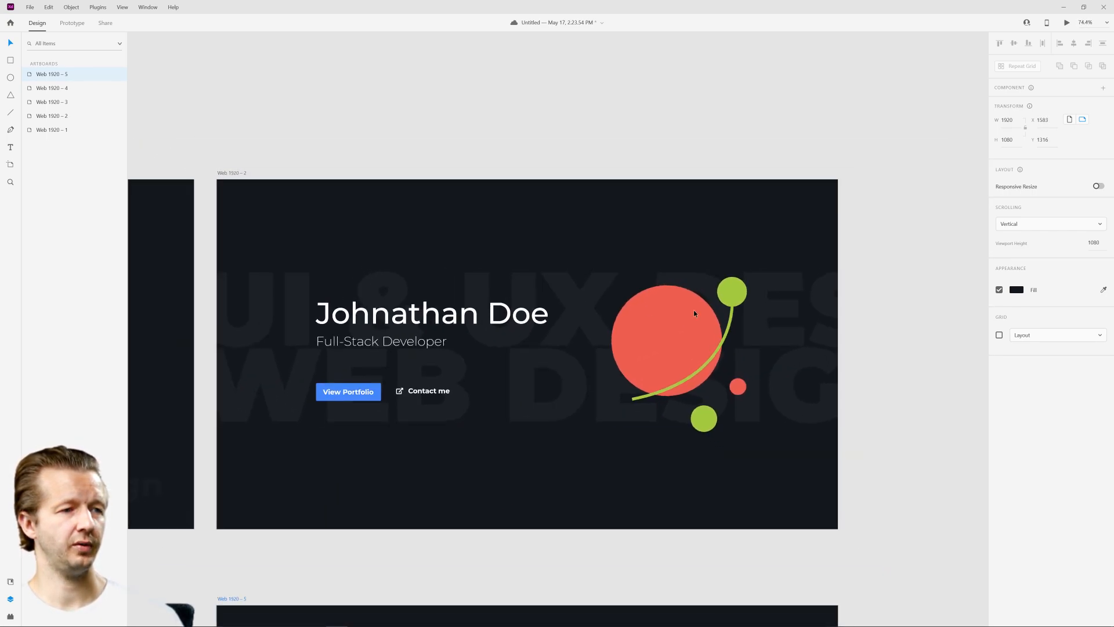
click(738, 285)
drag(747, 277, 881, 115)
drag(636, 271, 704, 309)
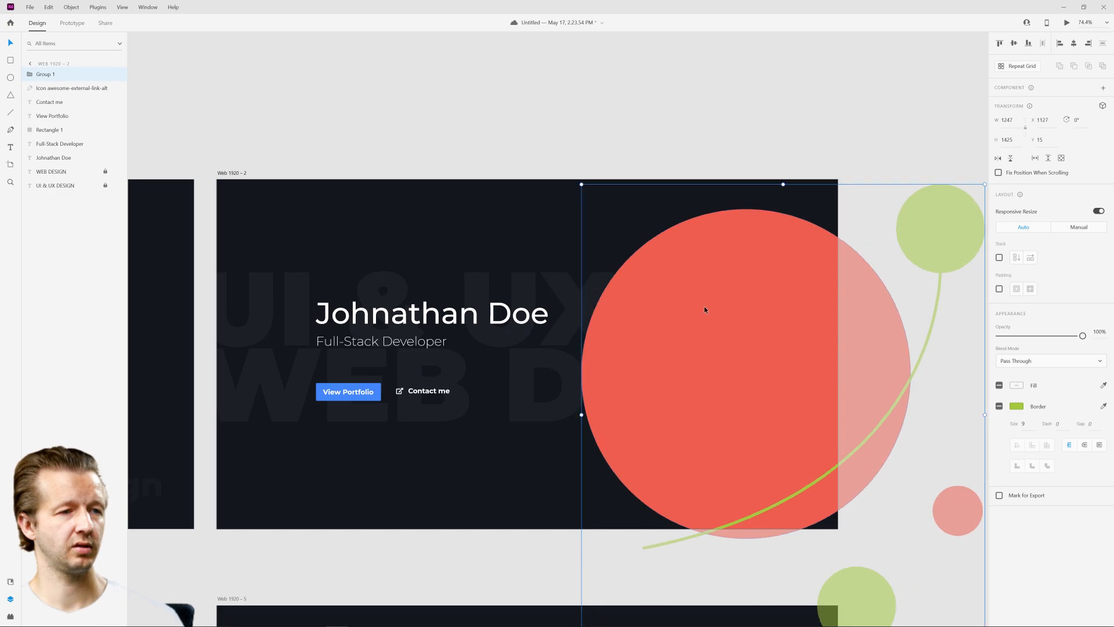
right_click(740, 298)
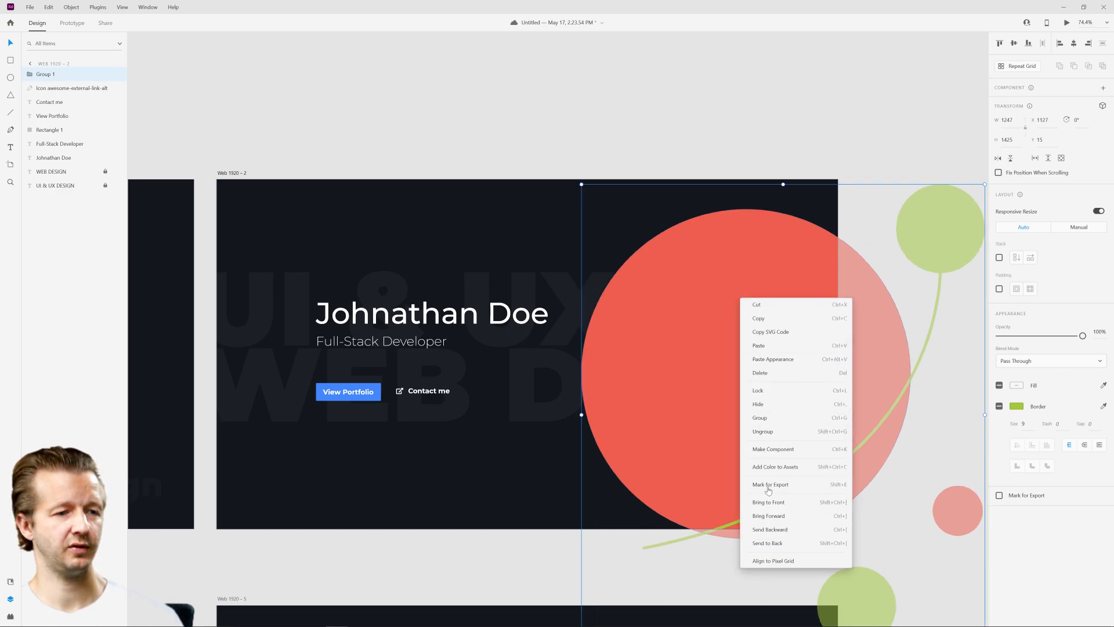
click(682, 383)
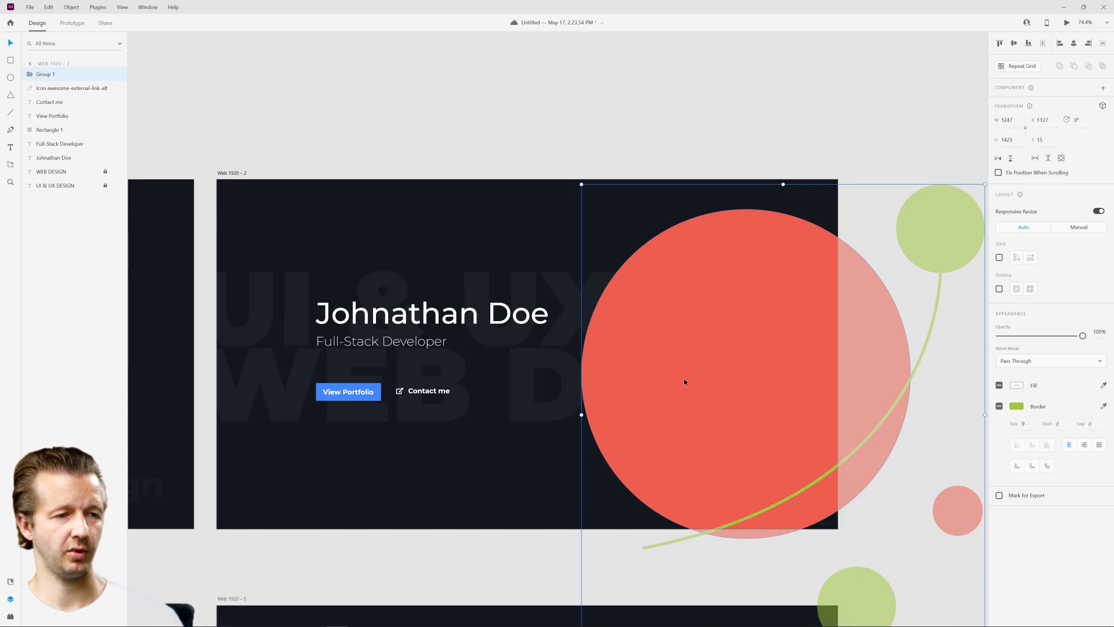
- Rotate the enlarged illustration on Web 1920 – 2 to -195°, so its big red circle runs off the artboard's lower-right corner
scroll(811, 396, down, 4)
scroll(810, 395, right, 2)
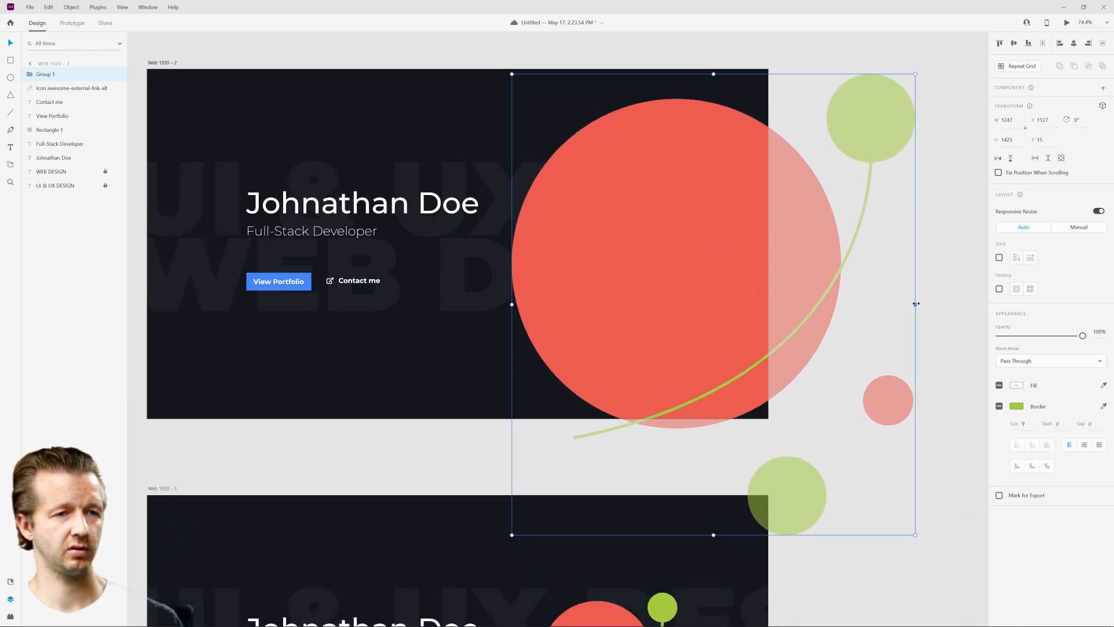
drag(918, 537, 605, 223)
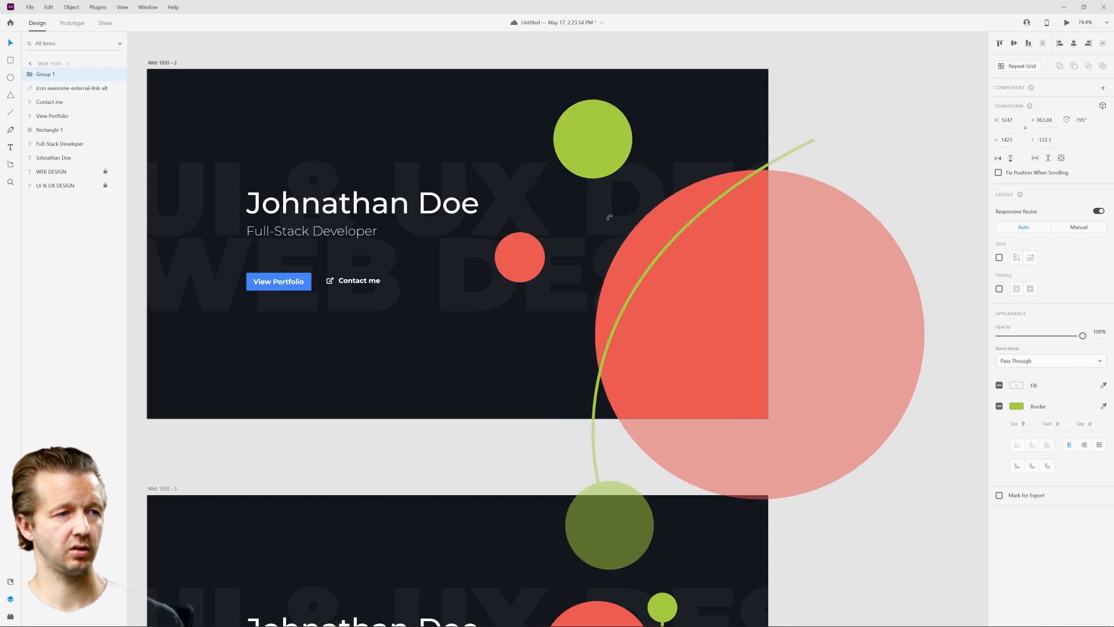
click(877, 151)
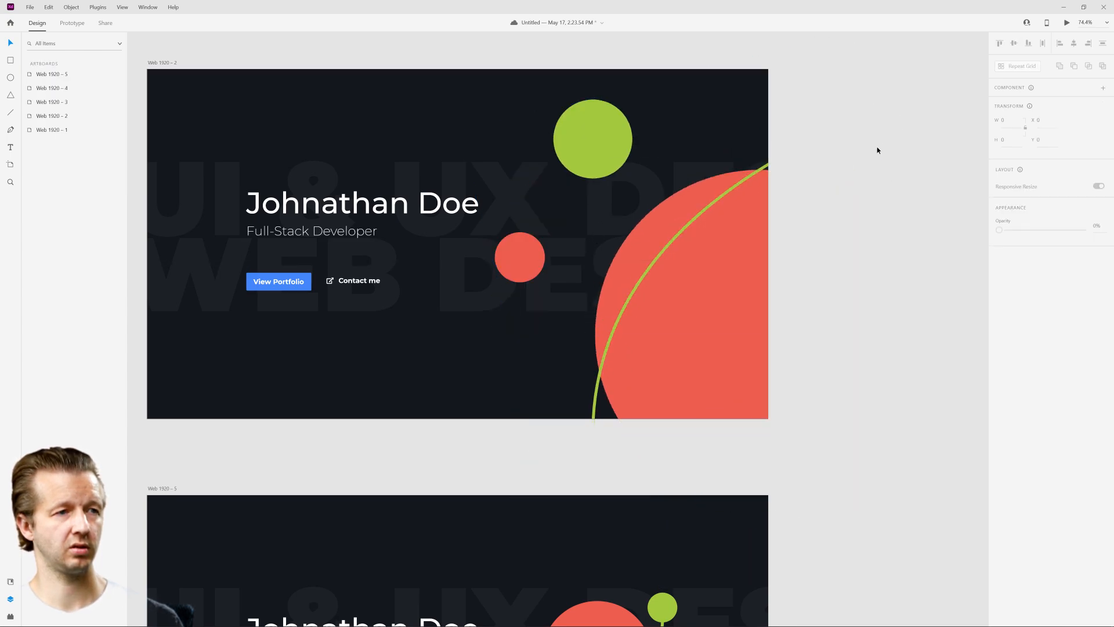
scroll(677, 261, up, 2)
scroll(677, 261, left, 2)
scroll(757, 266, down, 5)
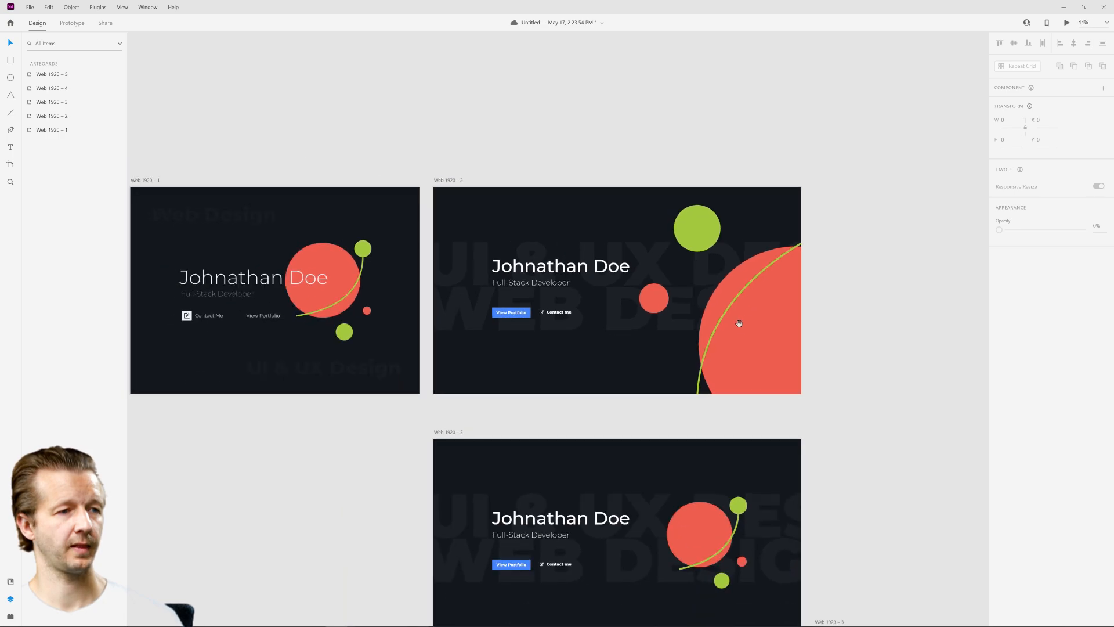
click(757, 279)
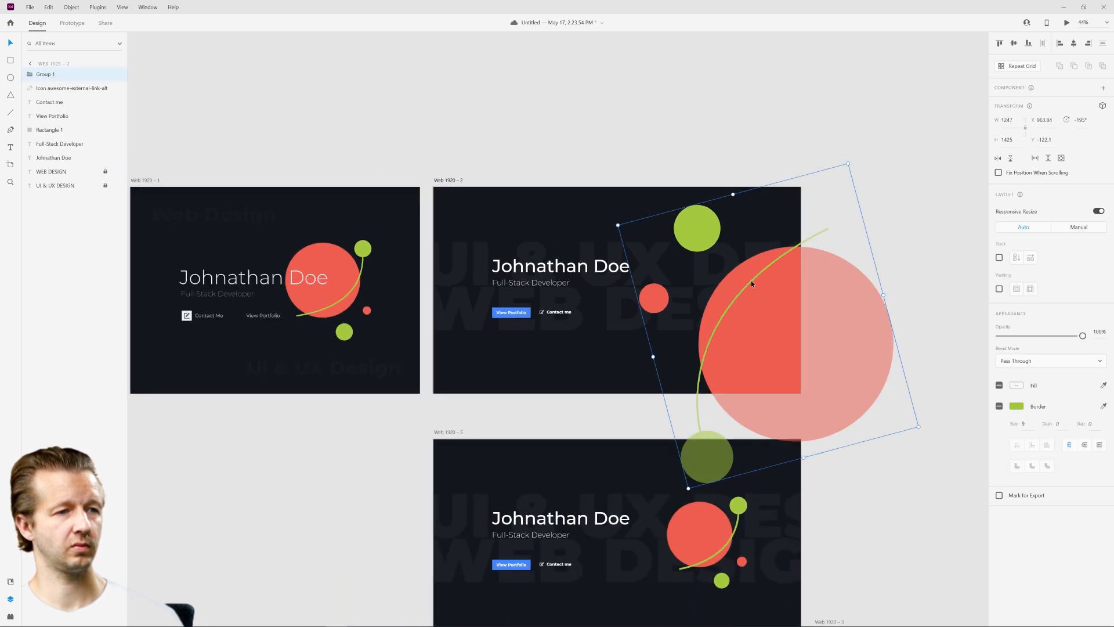
click(893, 155)
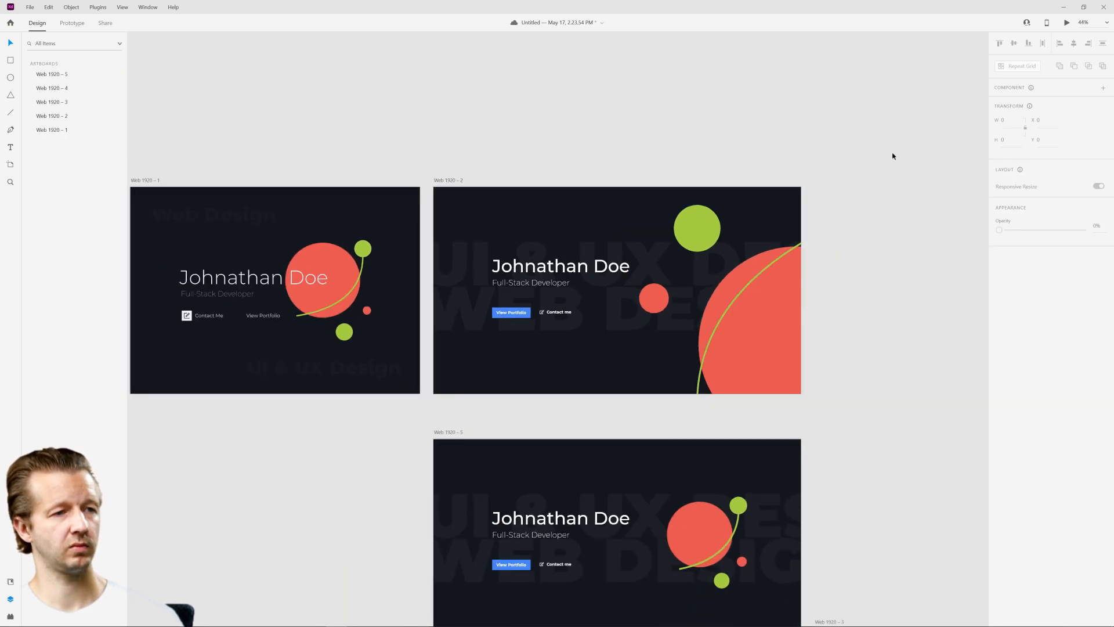
- Set the border colour of the curved line inside the Web 1920 – 2 illustration to white
double_click(758, 274)
click(757, 278)
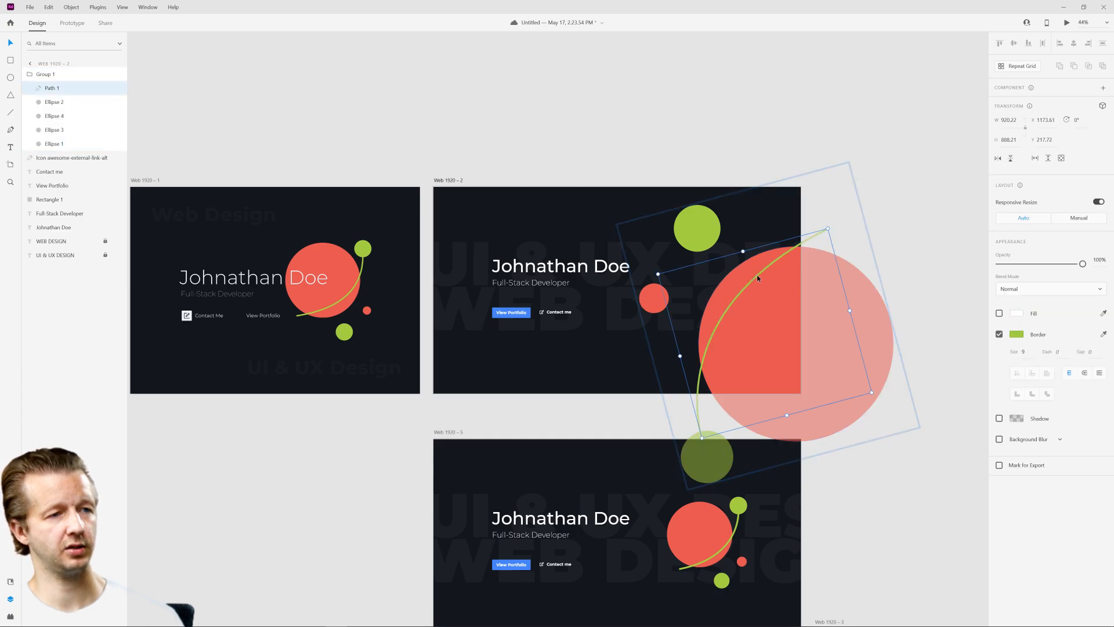
click(1014, 337)
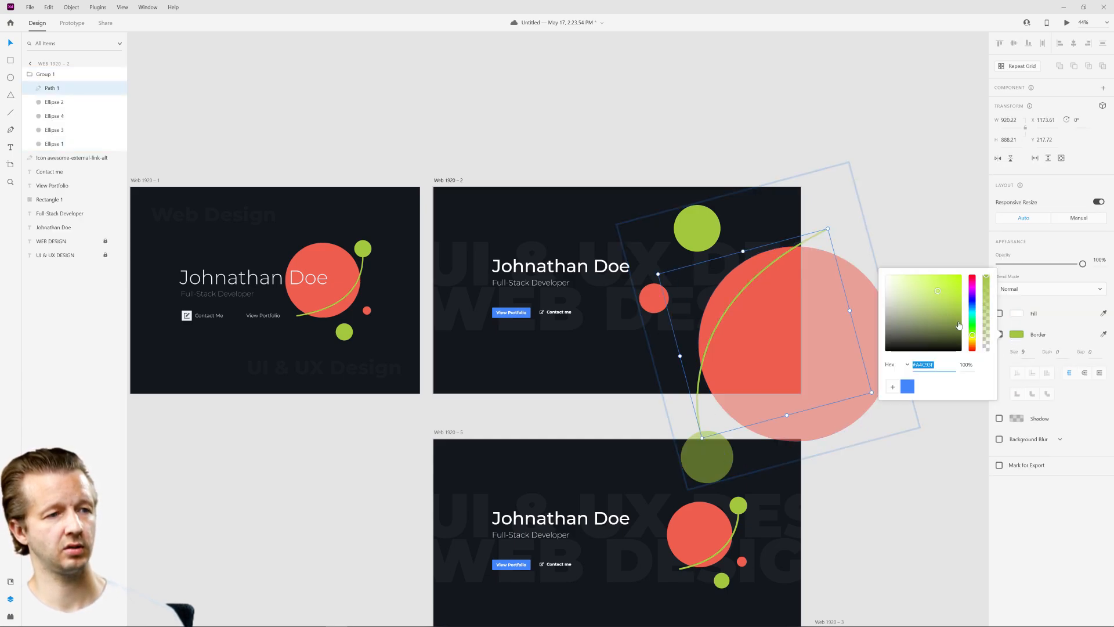
drag(959, 325, 871, 269)
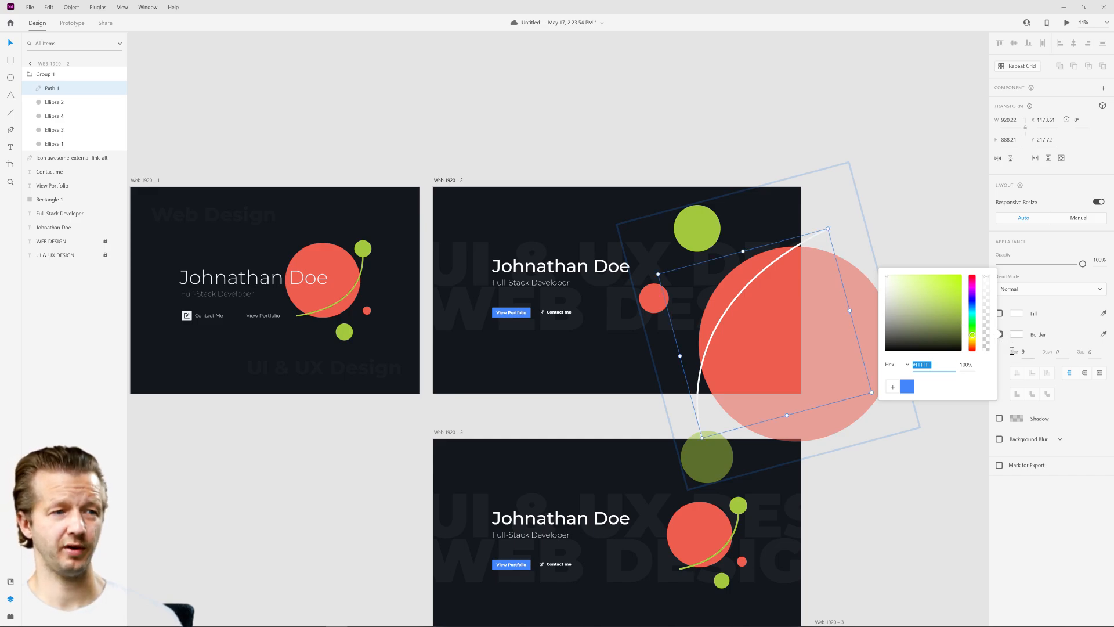
- Try a thicker border on the curved line, and reduce its size to 2
click(1022, 352)
key(Up)
key(Up)
key(Up)
key(Up)
key(Up)
key(Up)
key(Up)
key(Up)
key(Up)
key(Up)
key(Up)
key(Up)
key(Up)
key(Up)
key(Up)
key(Up)
key(Up)
key(Up)
key(Up)
key(Up)
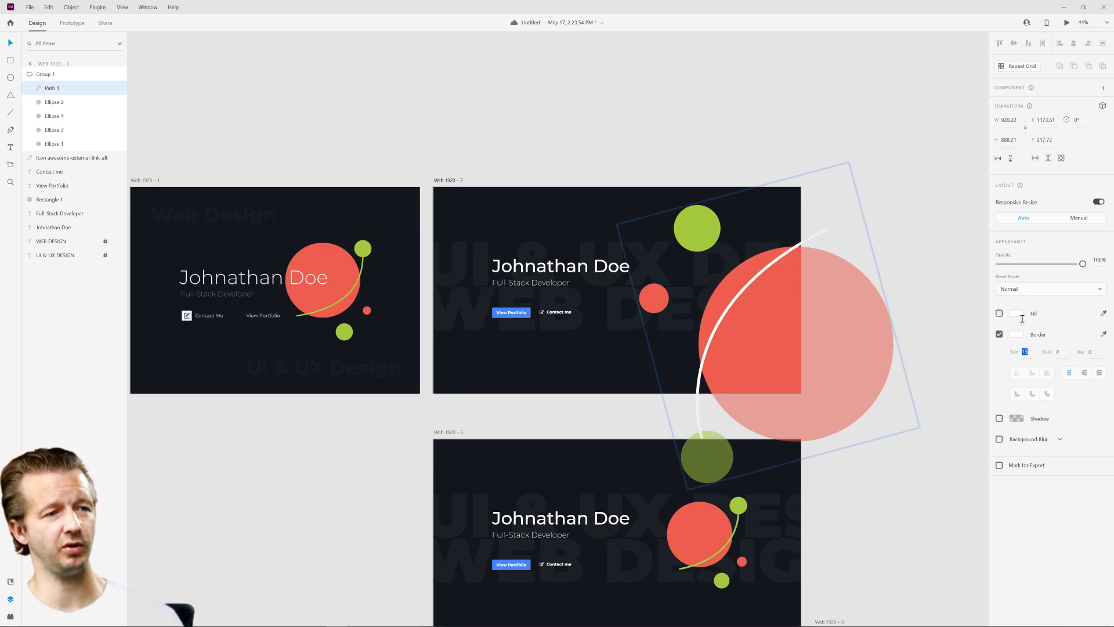
text(2)
key(Return)
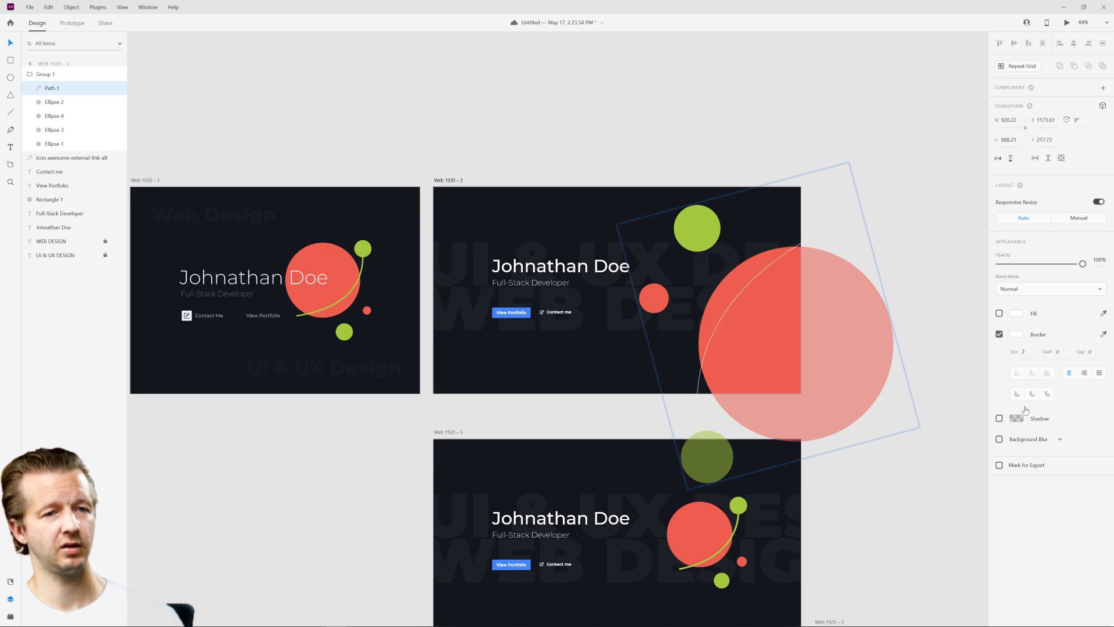
- Increase the curved line's border size to 29
key(Up)
key(Up)
key(Up)
key(Up)
key(Up)
key(Up)
key(Up)
key(Up)
key(Up)
key(Up)
key(Up)
key(Up)
key(Up)
key(Up)
key(Up)
key(Up)
key(Up)
key(Up)
key(Up)
key(Up)
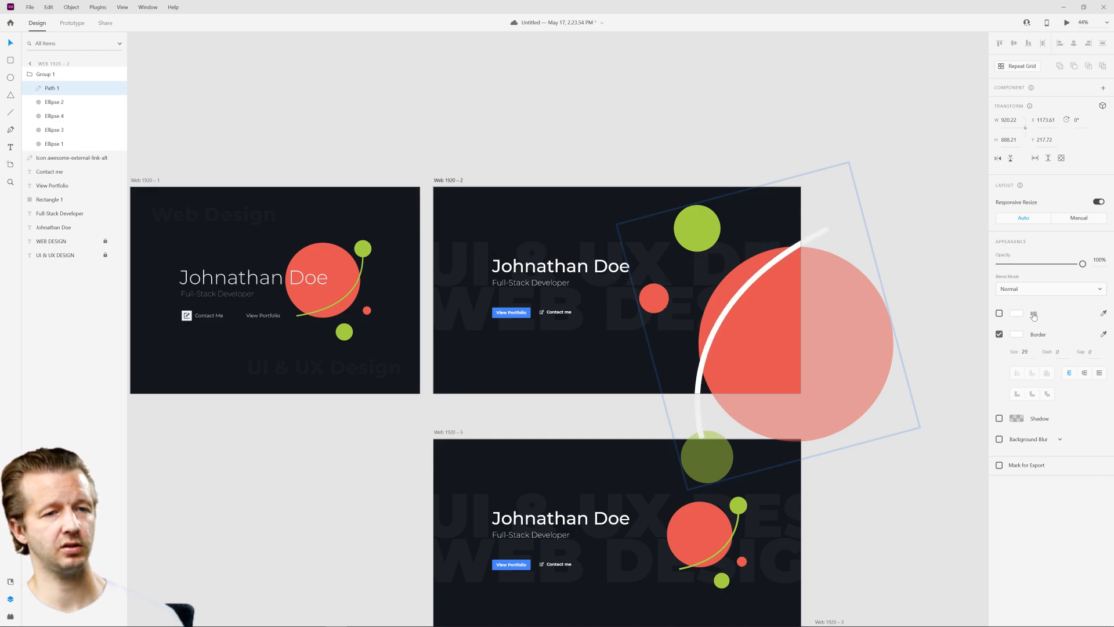
- Recolour the curved line's border with the dark background colour sampled from the Web 1920 – 2 artboard
click(1103, 334)
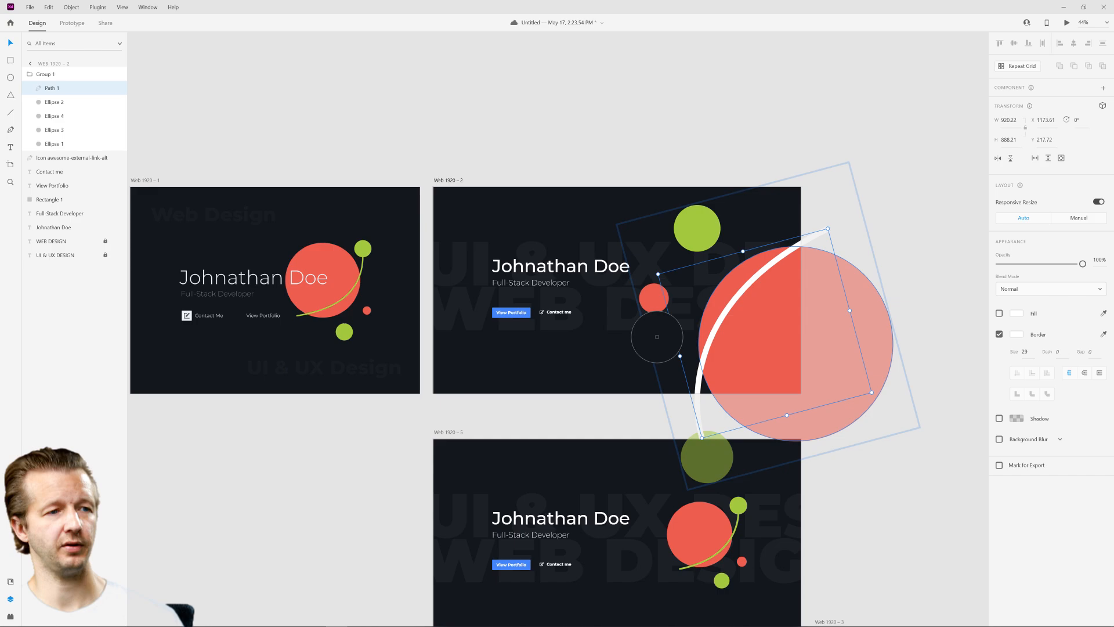
click(624, 375)
click(851, 116)
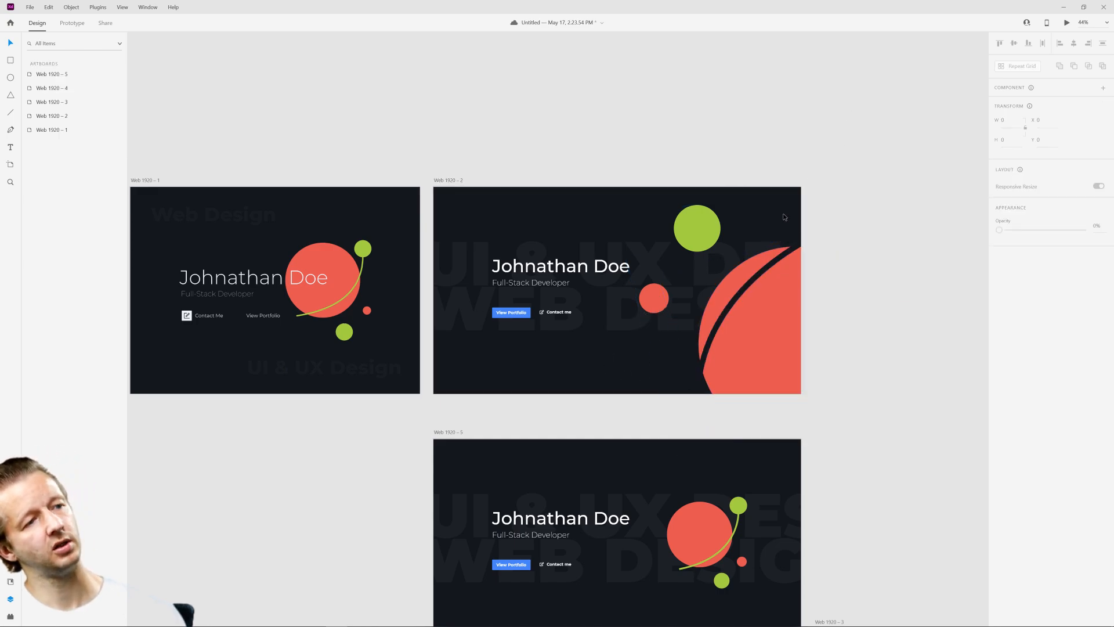
- Compare the reworked Web 1920 – 2 composition with the original hero design on the Web 1920 – 1 artboard
scroll(680, 288, up, 7)
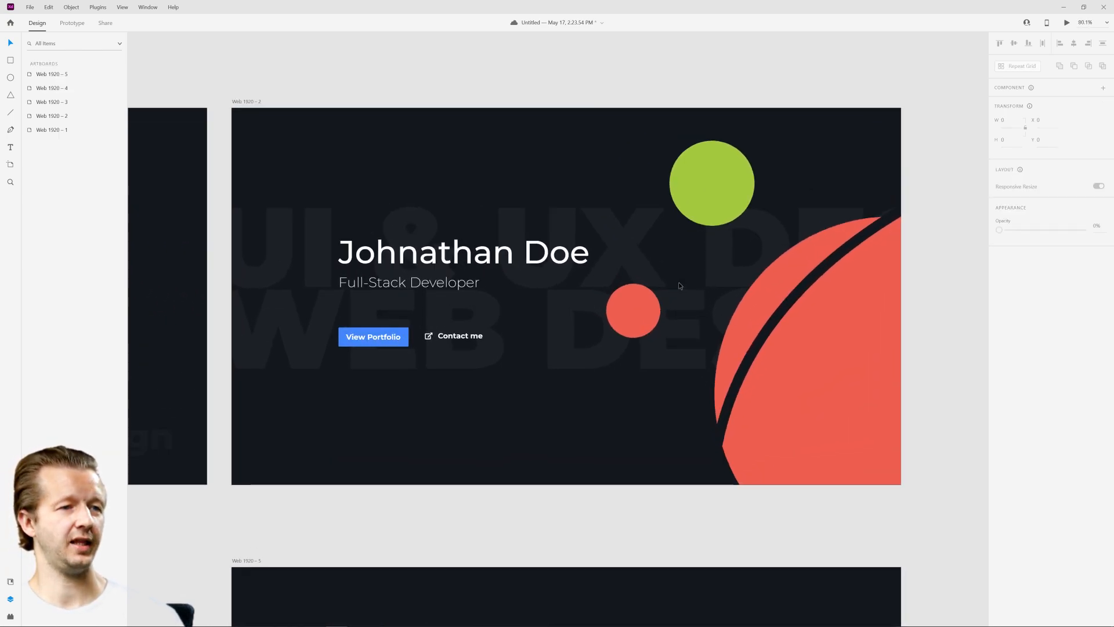
drag(677, 278, 716, 298)
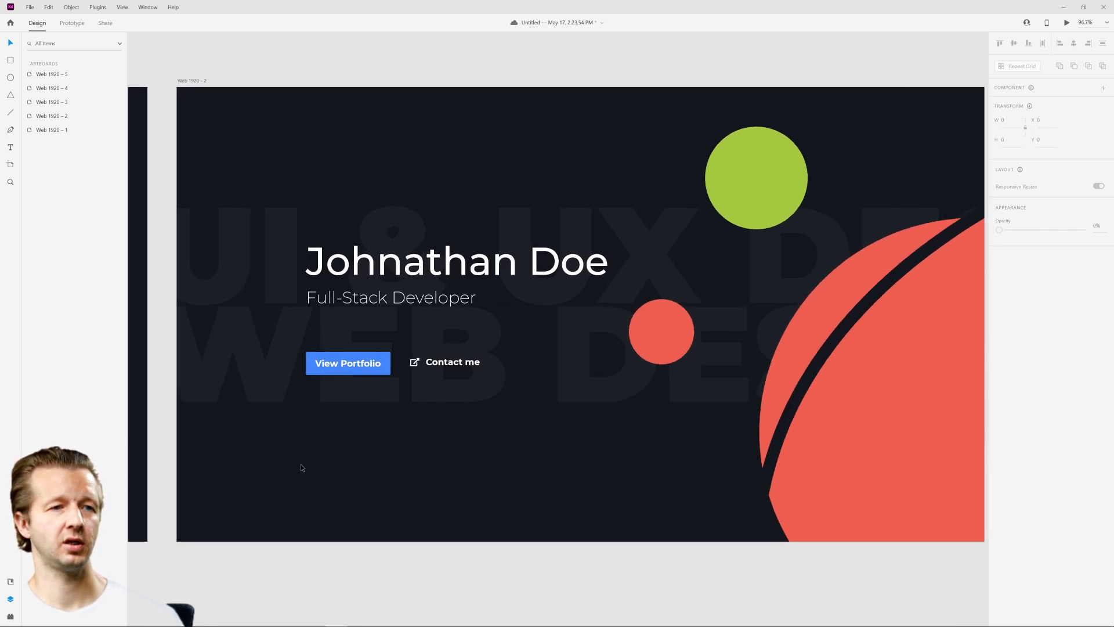
drag(369, 460, 390, 459)
drag(452, 439, 597, 441)
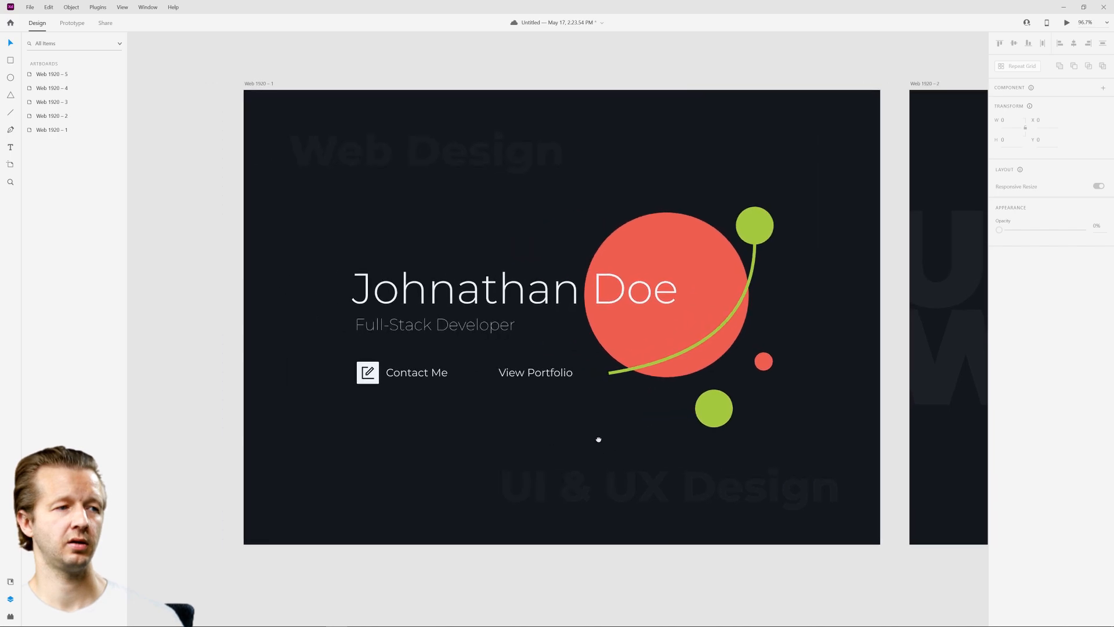
- Compare the reworked Web 1920 – 2 composition with the Web 1920 – 1 and Web 1920 – 5 versions of the hero section
drag(768, 361, 377, 382)
scroll(643, 366, down, 5)
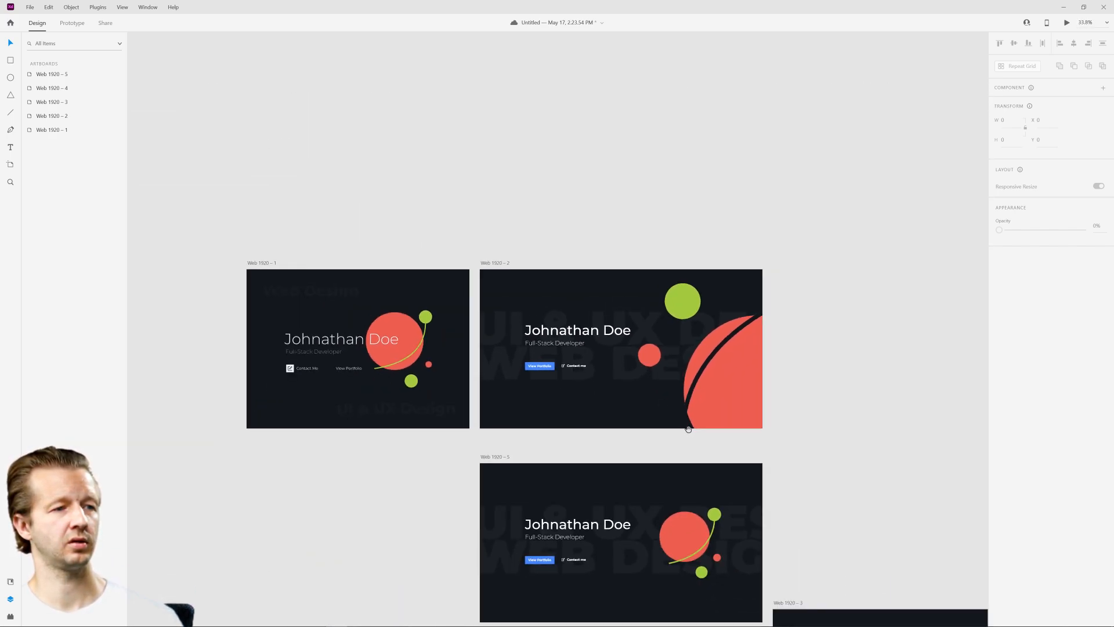
scroll(583, 423, up, 4)
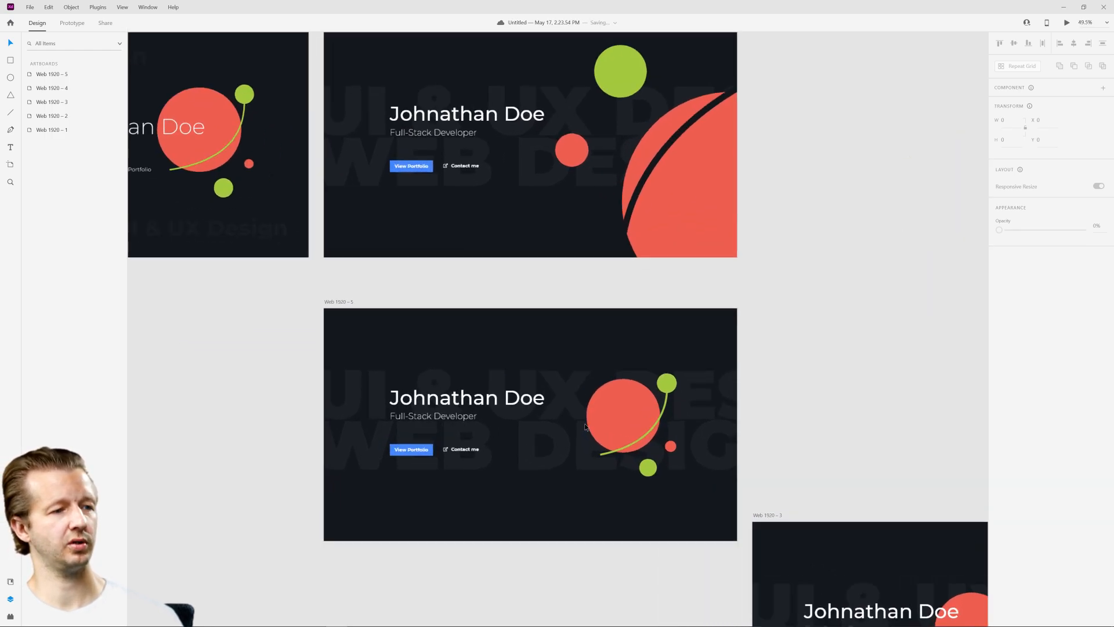
drag(584, 360, 436, 380)
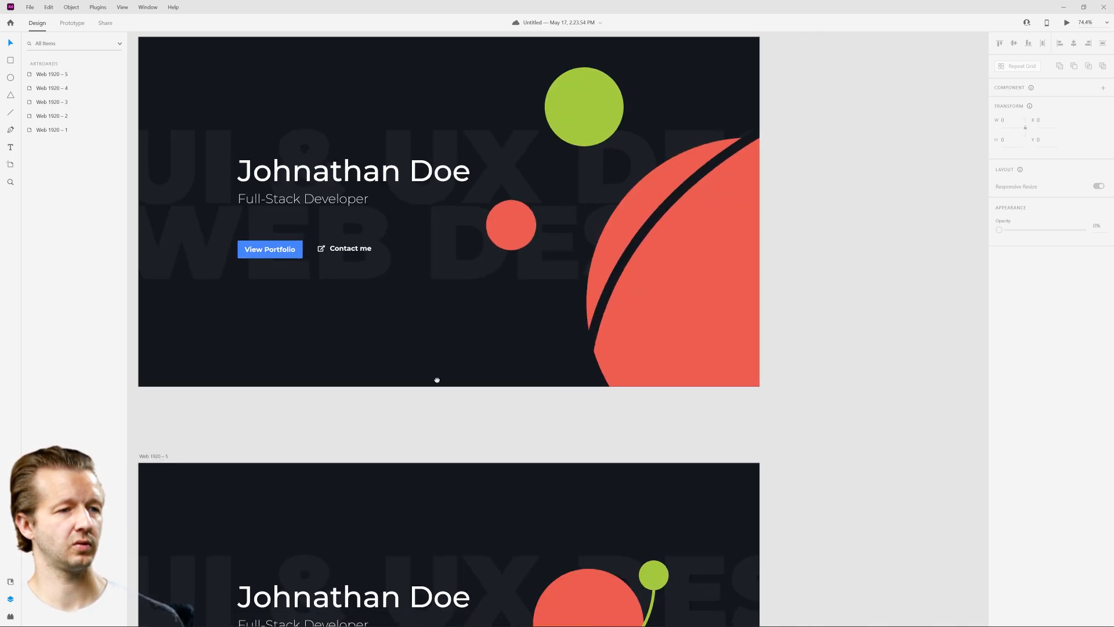
scroll(721, 367, down, 4)
drag(549, 400, 500, 400)
scroll(712, 326, up, 3)
drag(712, 326, 1108, 394)
drag(472, 295, 181, 365)
drag(689, 383, 815, 290)
scroll(497, 366, down, 4)
drag(497, 368, 592, 354)
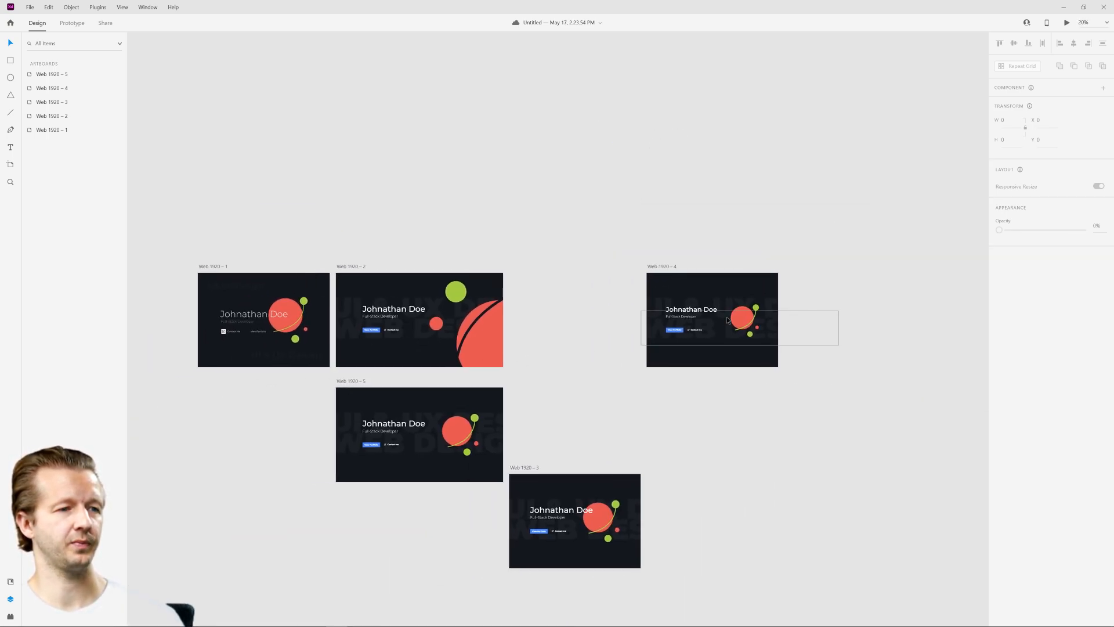
- Replace the illustration on Web 1920 – 4 with a copy of the enlarged one from Web 1920 – 2, shifted further into the artboard
click(744, 318)
key(Delete)
click(487, 317)
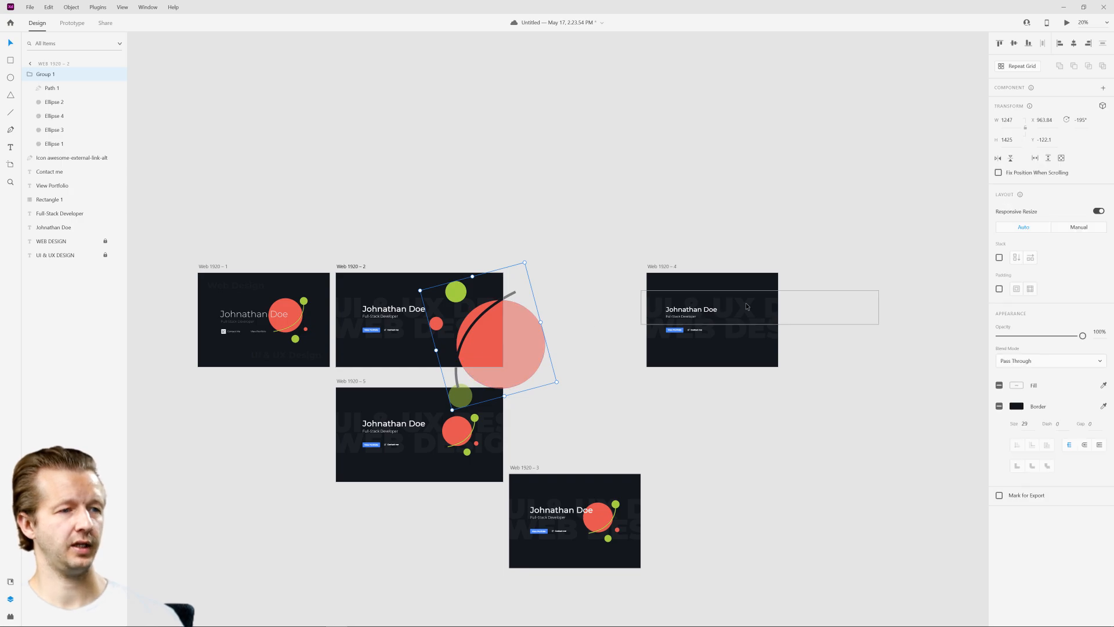
click(776, 309)
key(ctrl+v)
scroll(778, 309, up, 4)
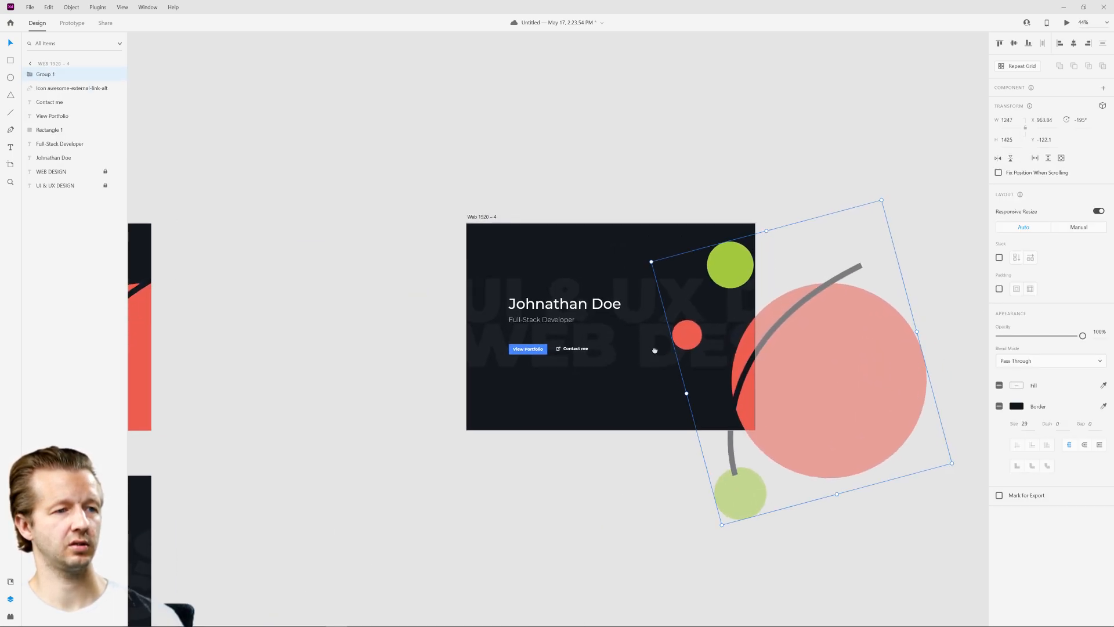
drag(828, 394, 777, 409)
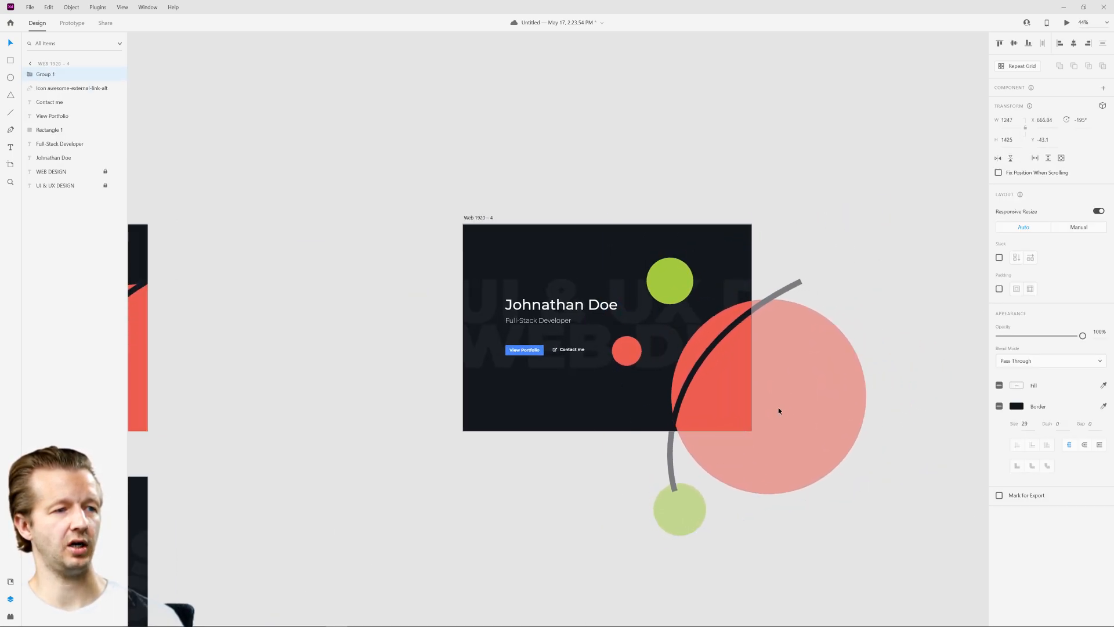
click(821, 542)
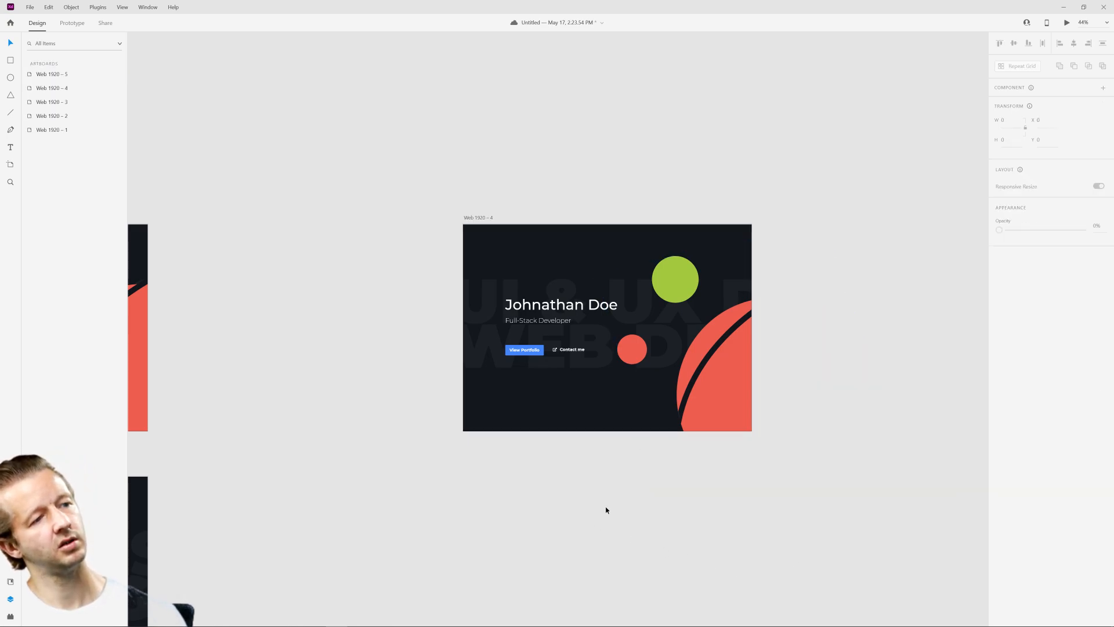
- Move the Web 1920 – 5 artboard lower and place a duplicate of Web 1920 – 2 in the gap between the two
scroll(644, 503, down, 4)
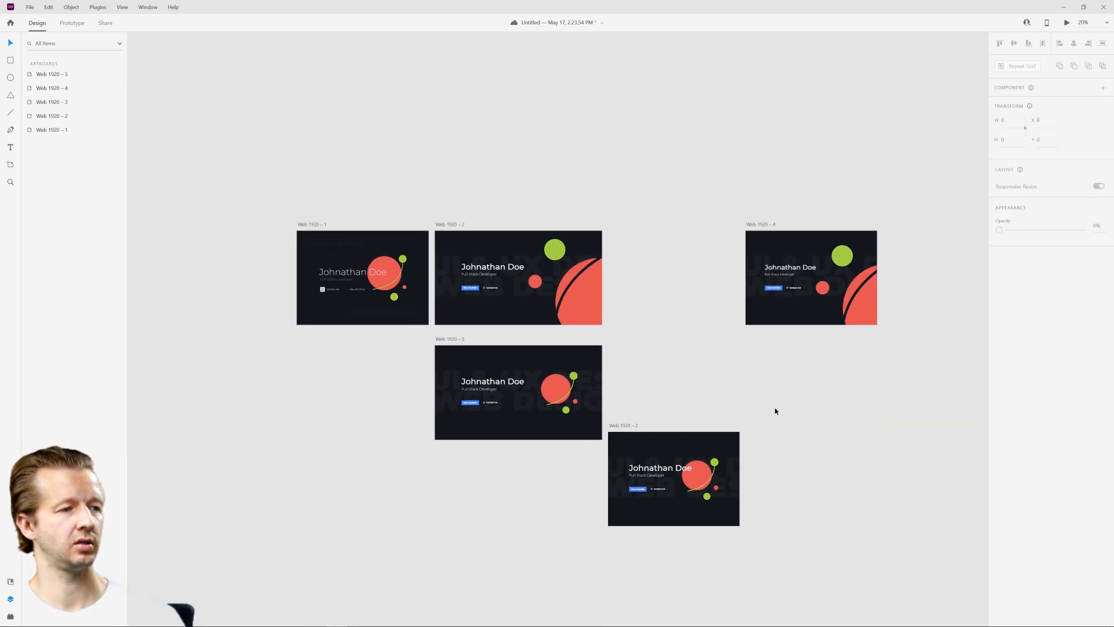
click(450, 226)
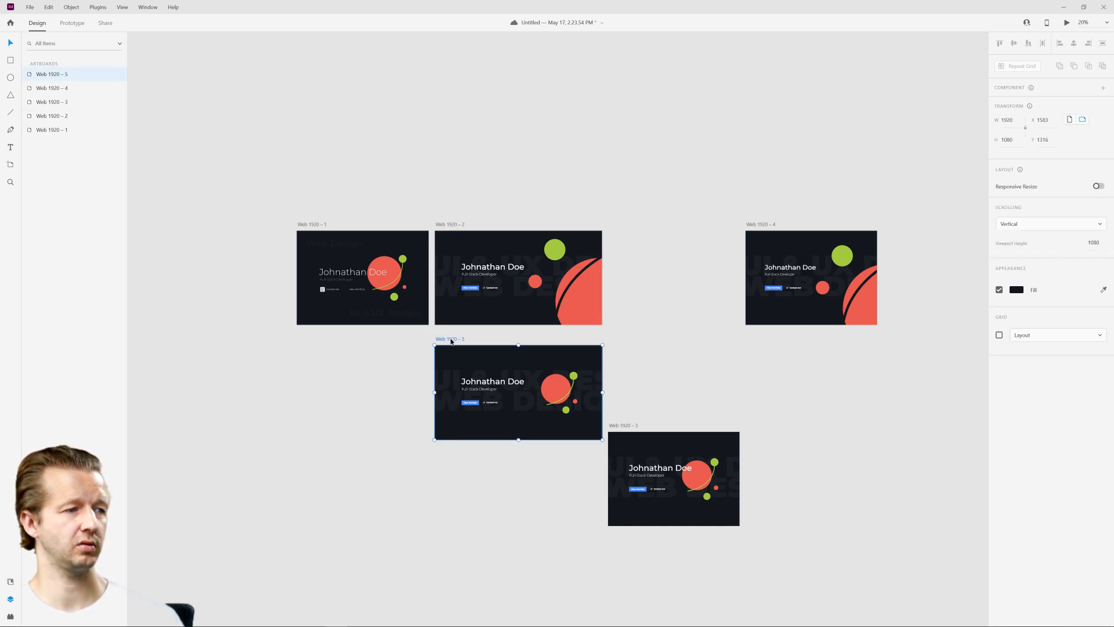
drag(451, 338, 450, 473)
click(444, 224)
key(ctrl+d)
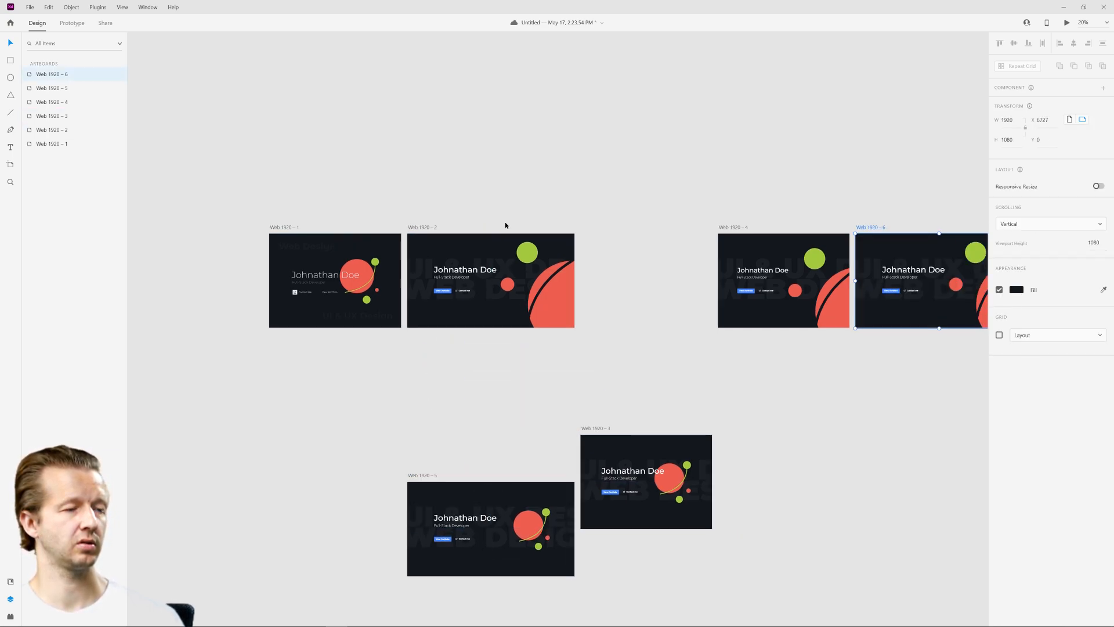
scroll(507, 224, right, 2)
drag(704, 210, 810, 198)
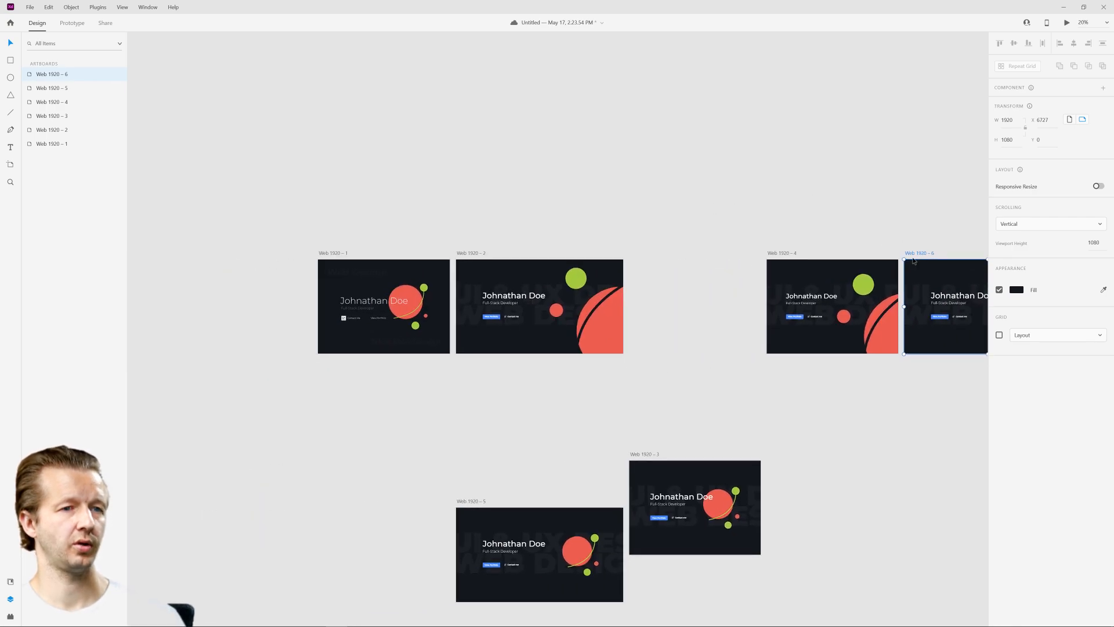
drag(913, 261, 465, 383)
click(645, 366)
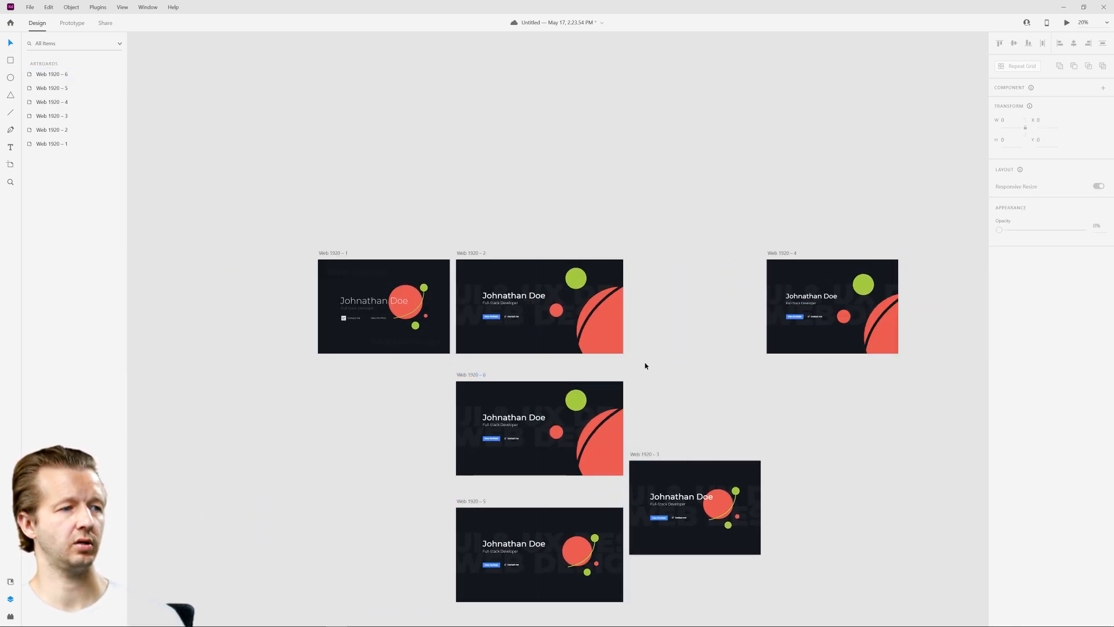
- Recolour the green circle on Web 1920 – 2 with the blue sampled from the View Portfolio button
scroll(561, 325, up, 5)
drag(538, 256, 664, 330)
double_click(750, 232)
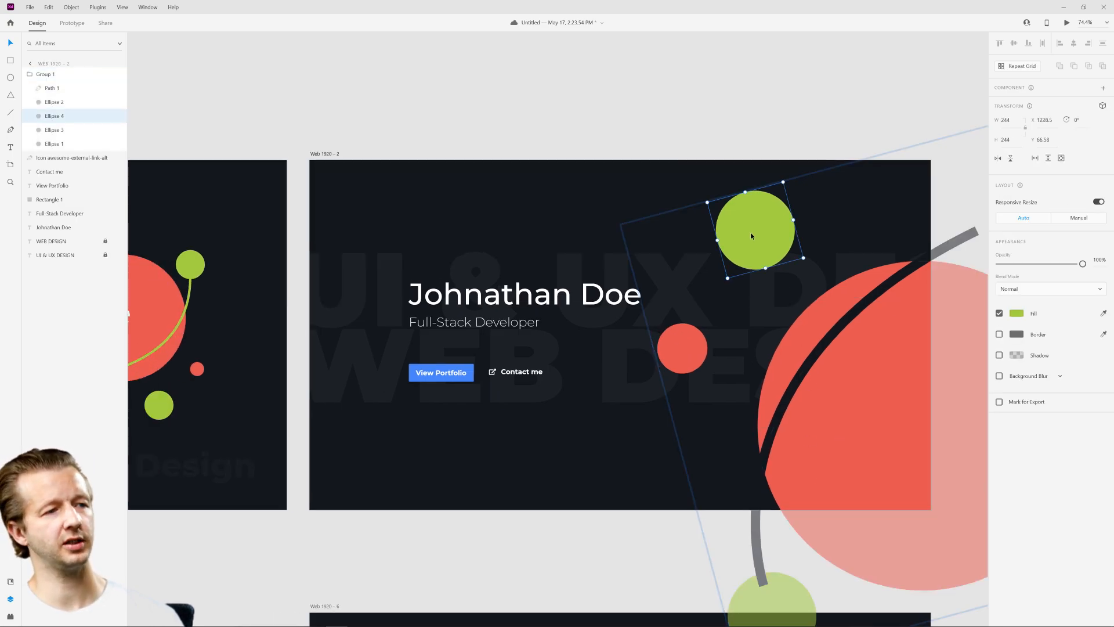
click(468, 366)
click(423, 75)
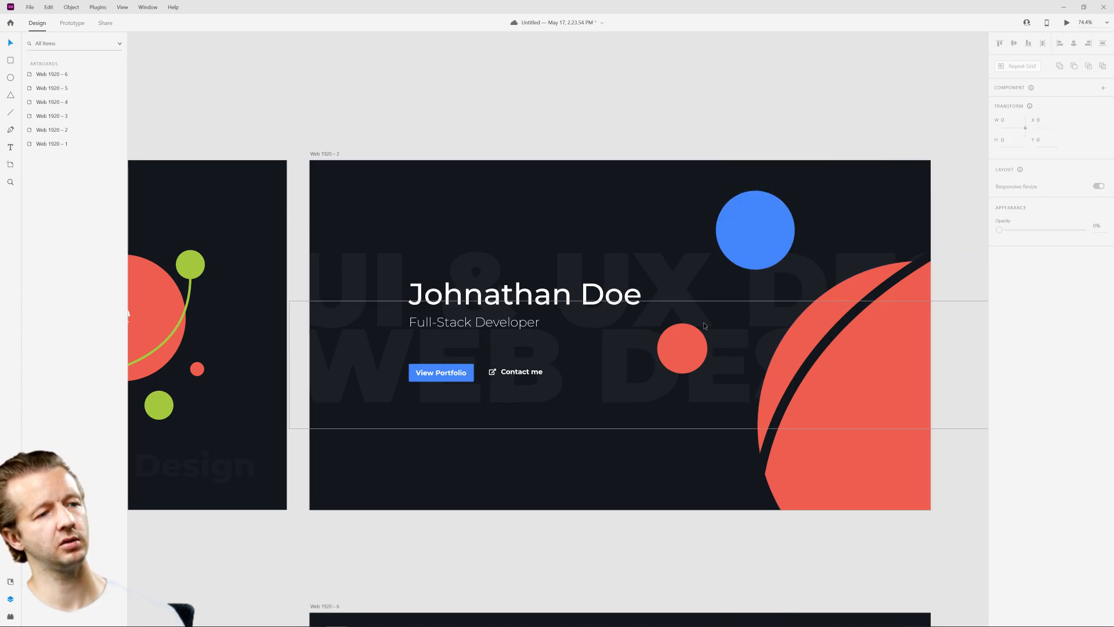
- Hide the small red circle in the Web 1920 – 2 illustration
double_click(875, 434)
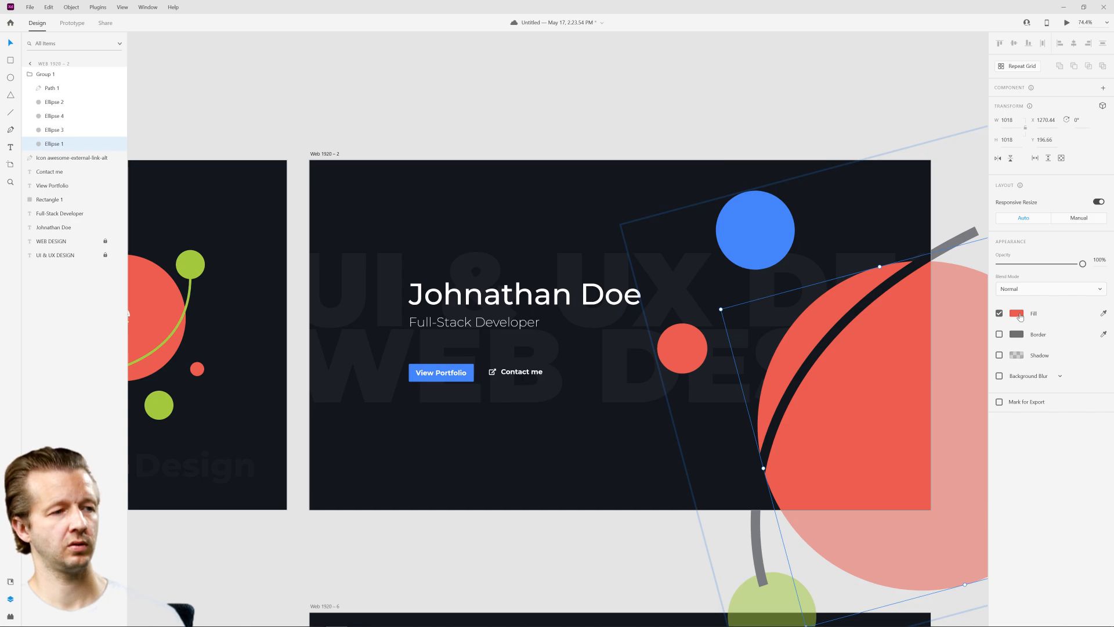
click(687, 349)
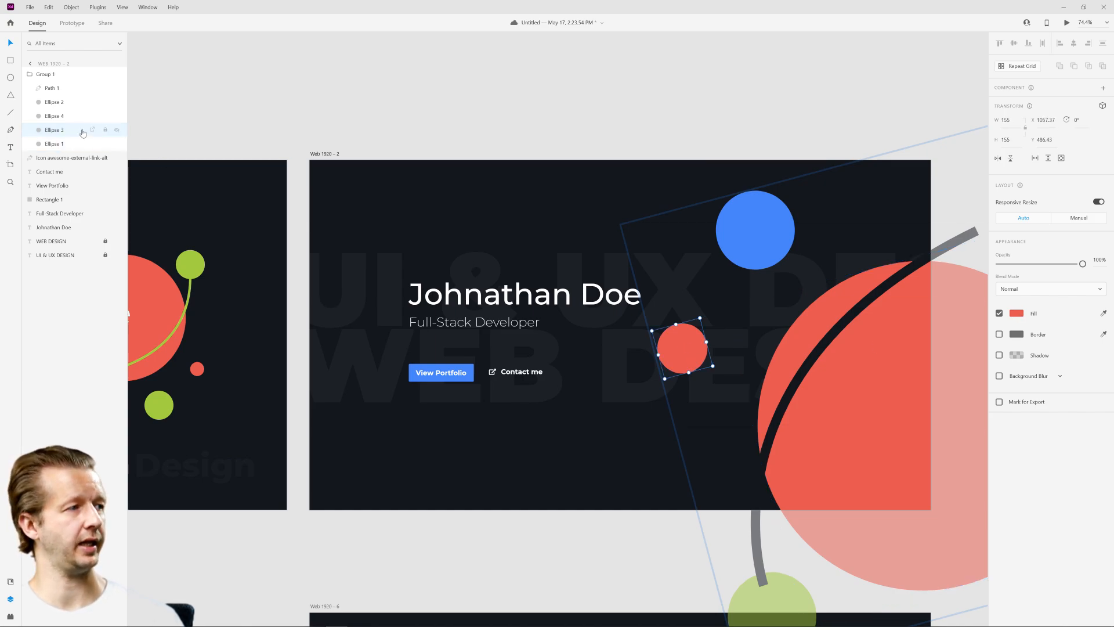
key(Delete)
click(363, 110)
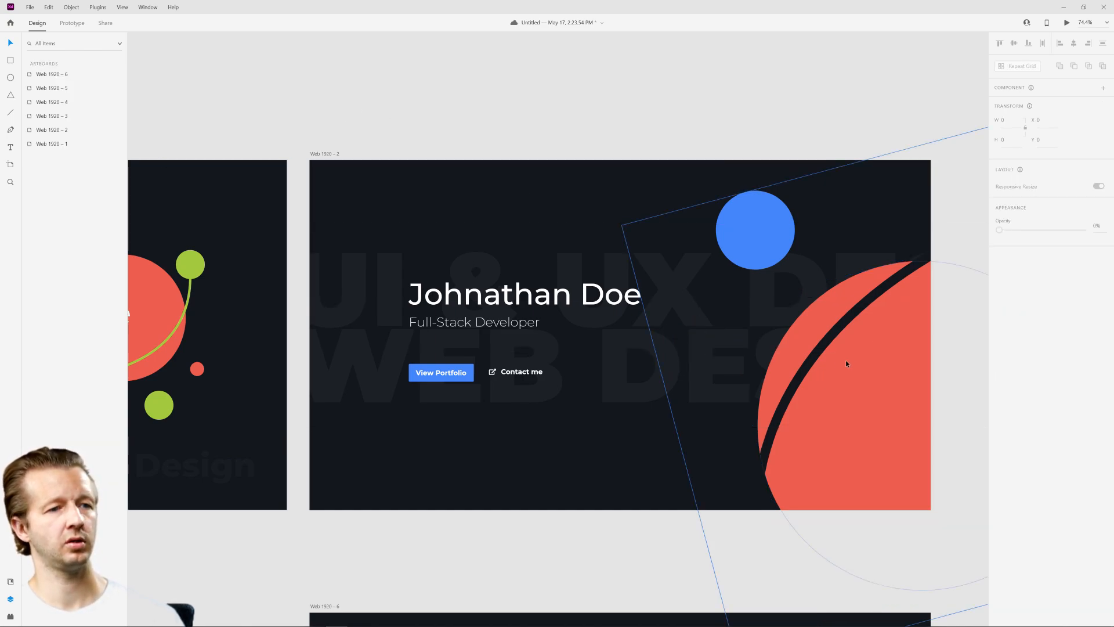
- Try a turquoise fill on the large red circle of Web 1920 – 2
click(850, 361)
double_click(851, 359)
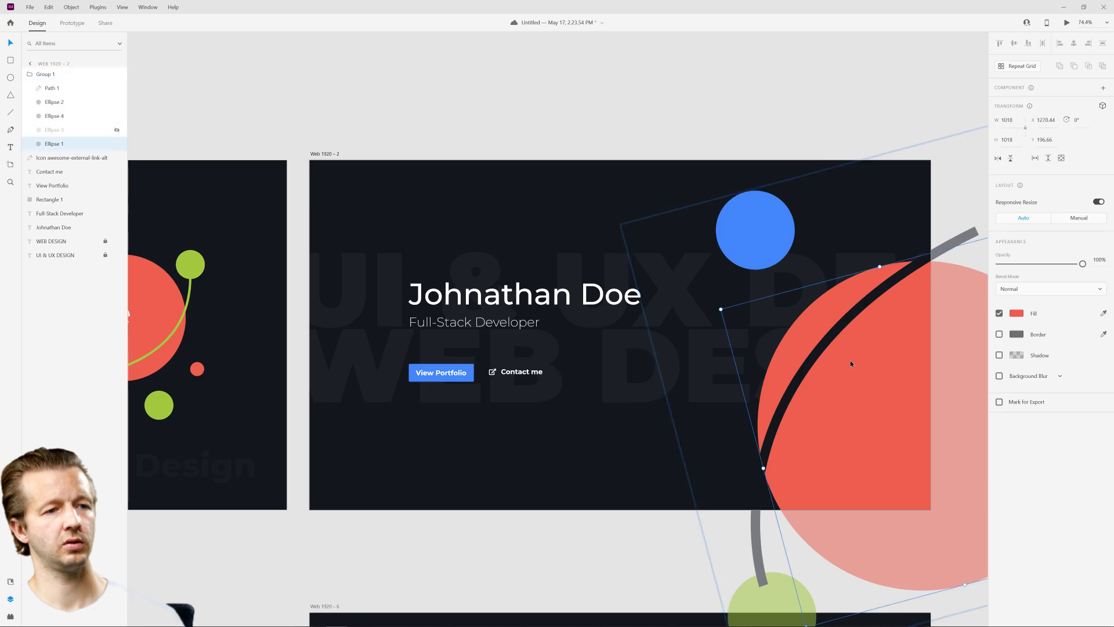
click(1020, 317)
mouse_move(973, 331)
mouse_down()
mouse_move(973, 310)
mouse_move(984, 306)
mouse_up()
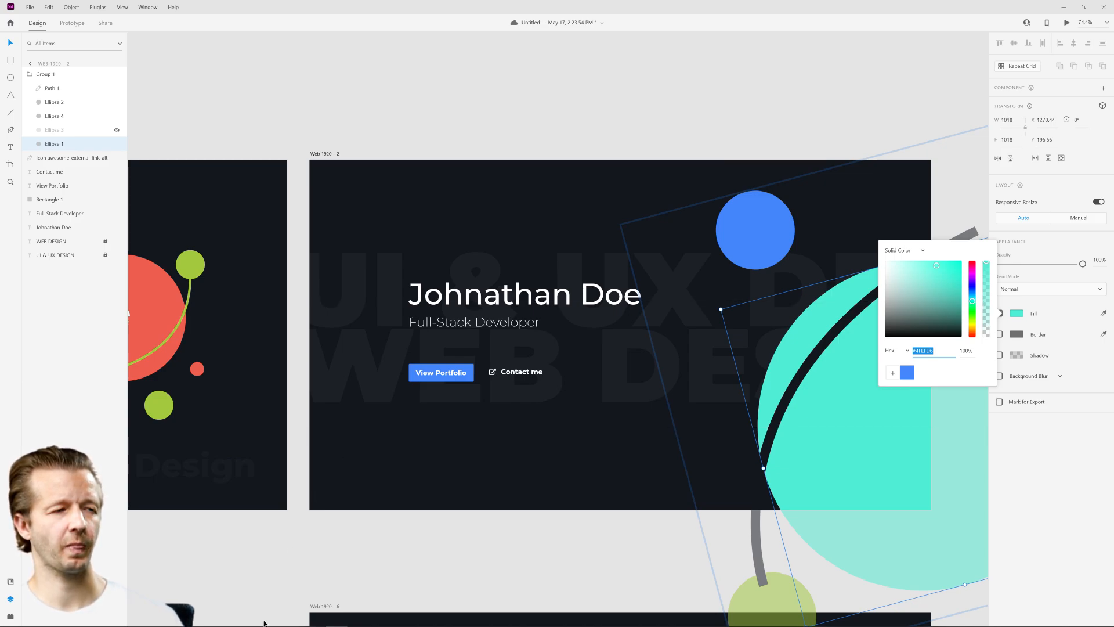
- Switch to the browser, look up the analogous colour schemes video among the DesignCourse YouTube channel's uploads, and close the page
click(77, 619)
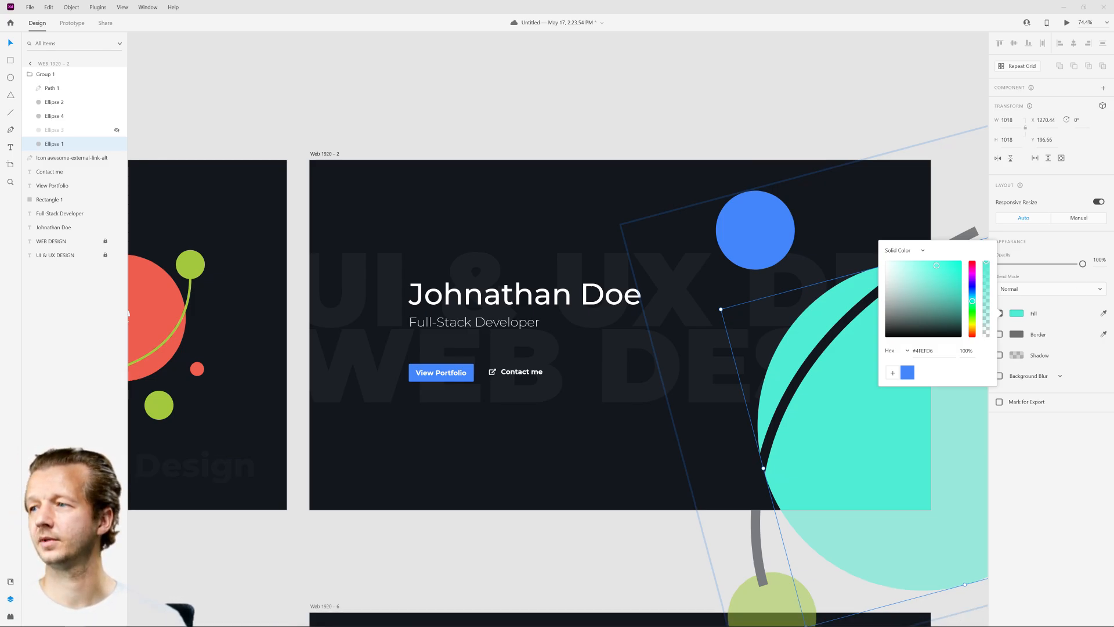
scroll(431, 357, down, 4)
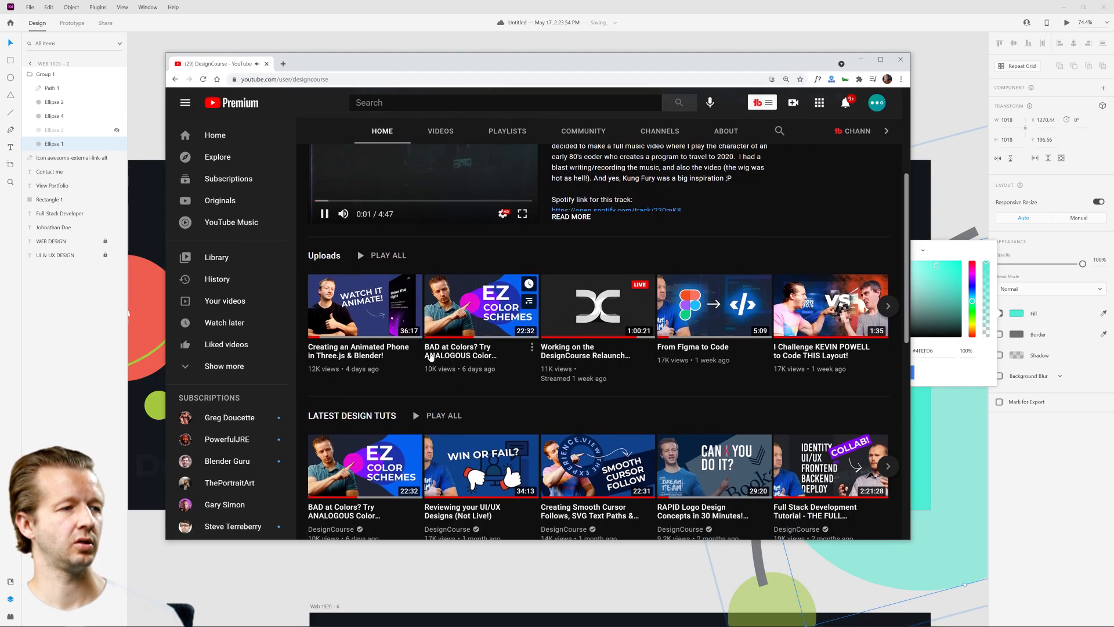
click(266, 63)
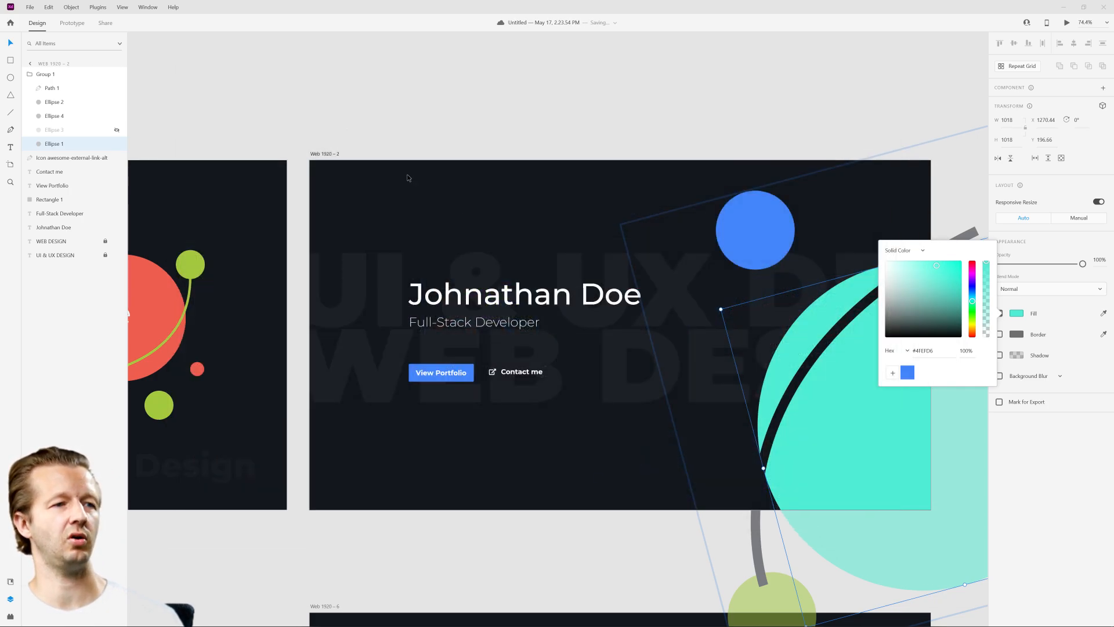
- Fill the large circle on Web 1920 – 2 with the blue sampled from the smaller circle
click(831, 443)
key(i)
click(749, 221)
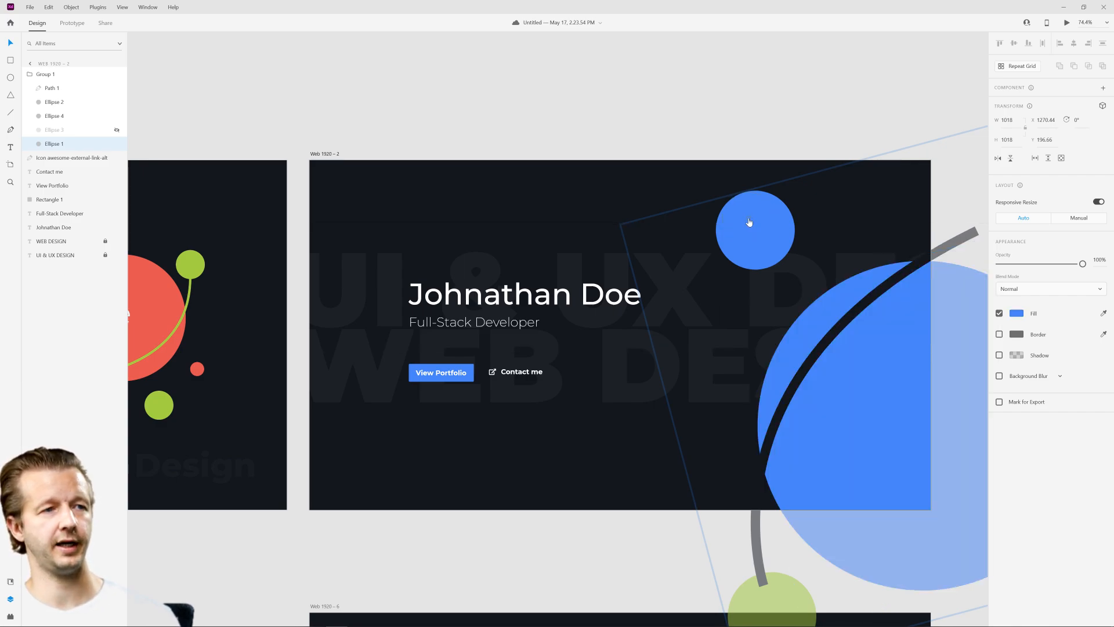
click(1021, 314)
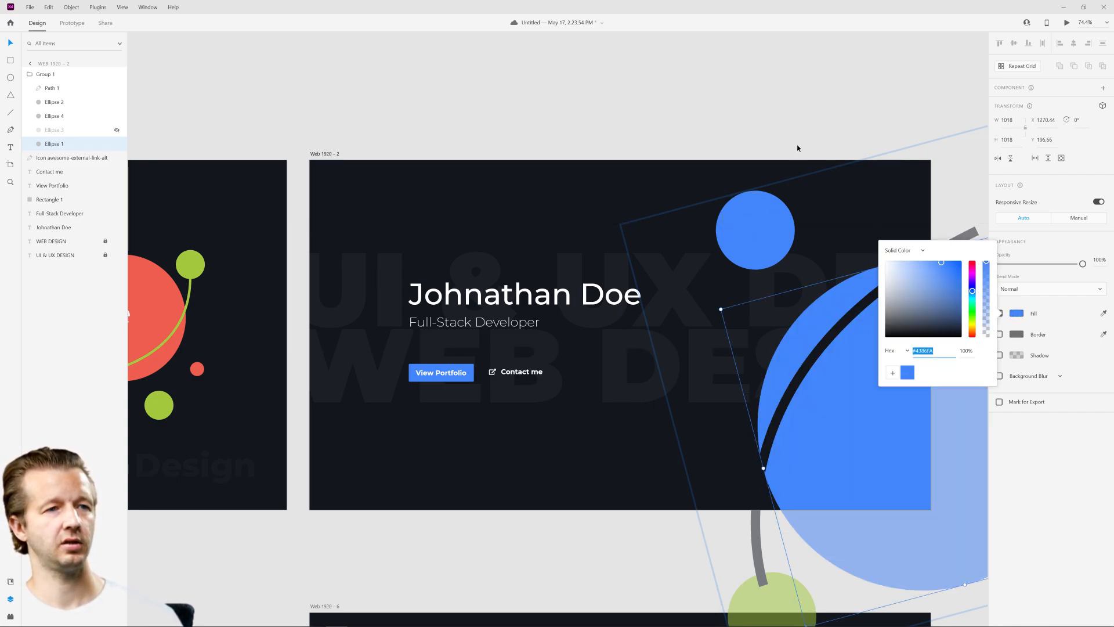
click(791, 142)
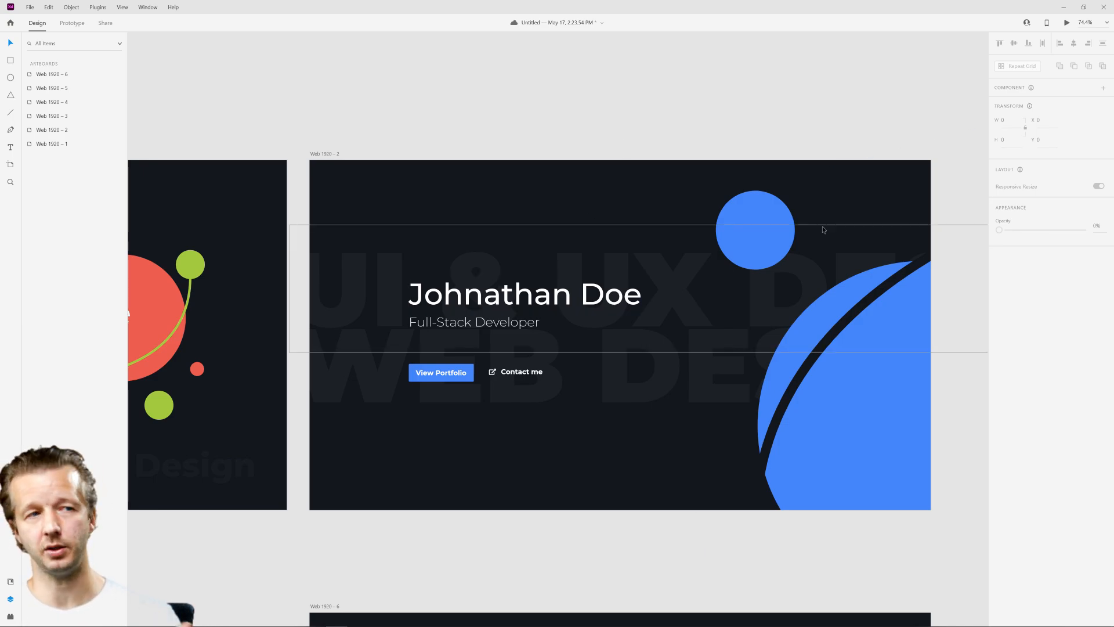
- Try an analogous accent by shifting the large circle's fill hue from blue to turquoise
drag(406, 201, 342, 197)
click(829, 400)
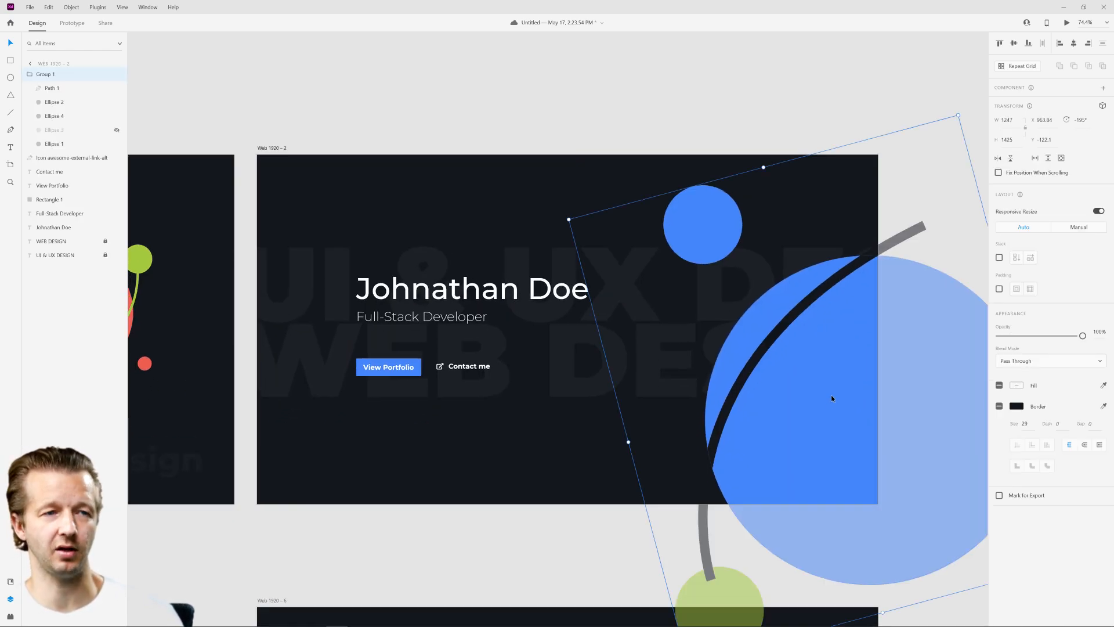
double_click(832, 398)
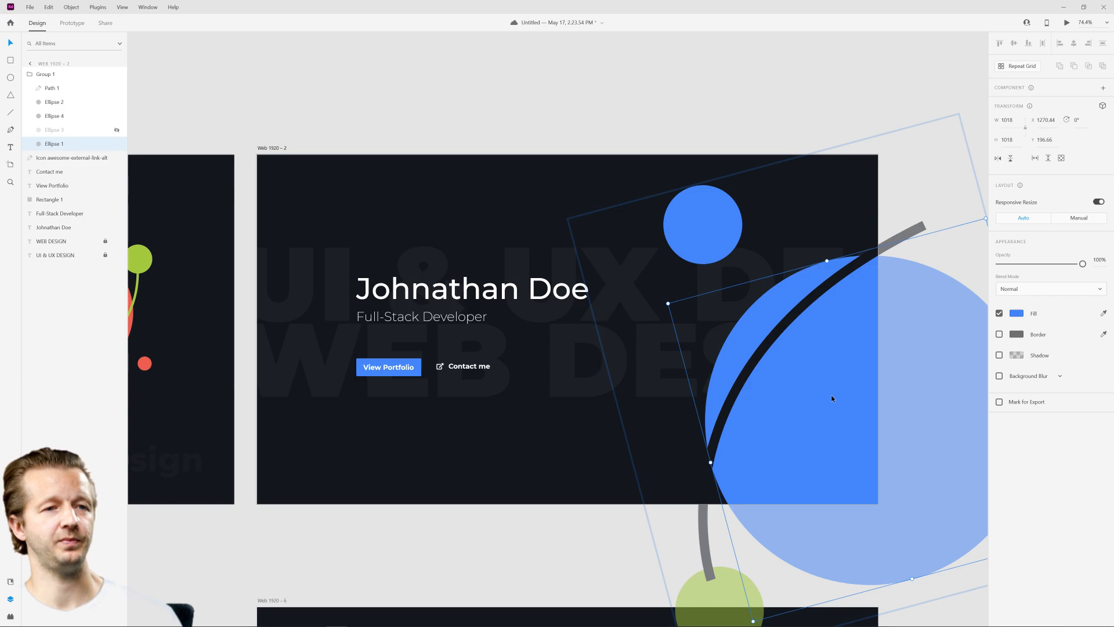
click(1017, 314)
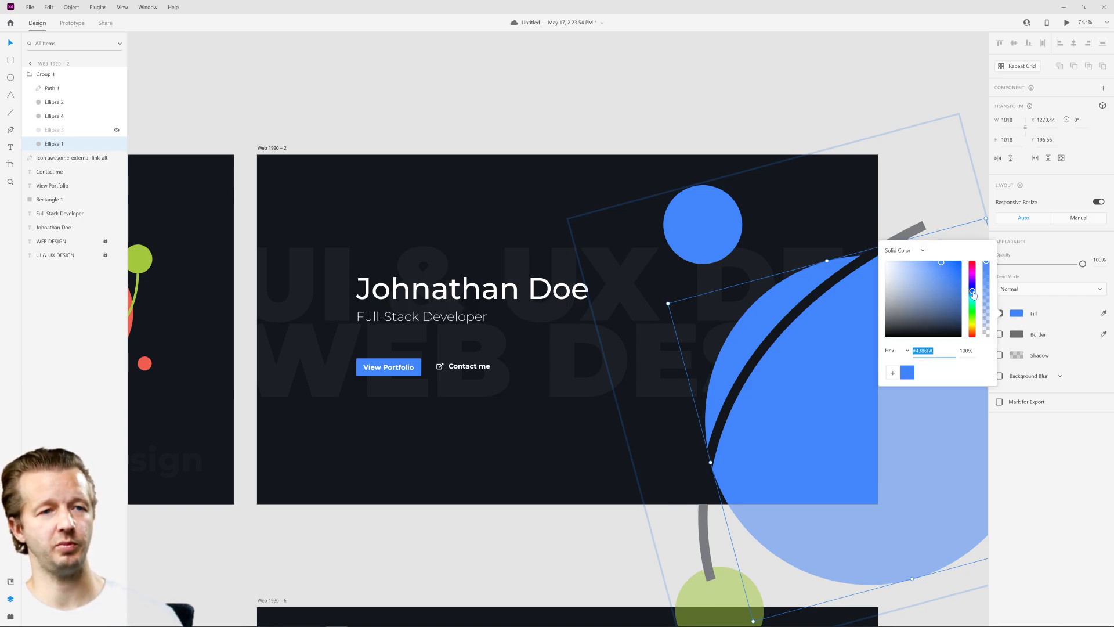
click(973, 294)
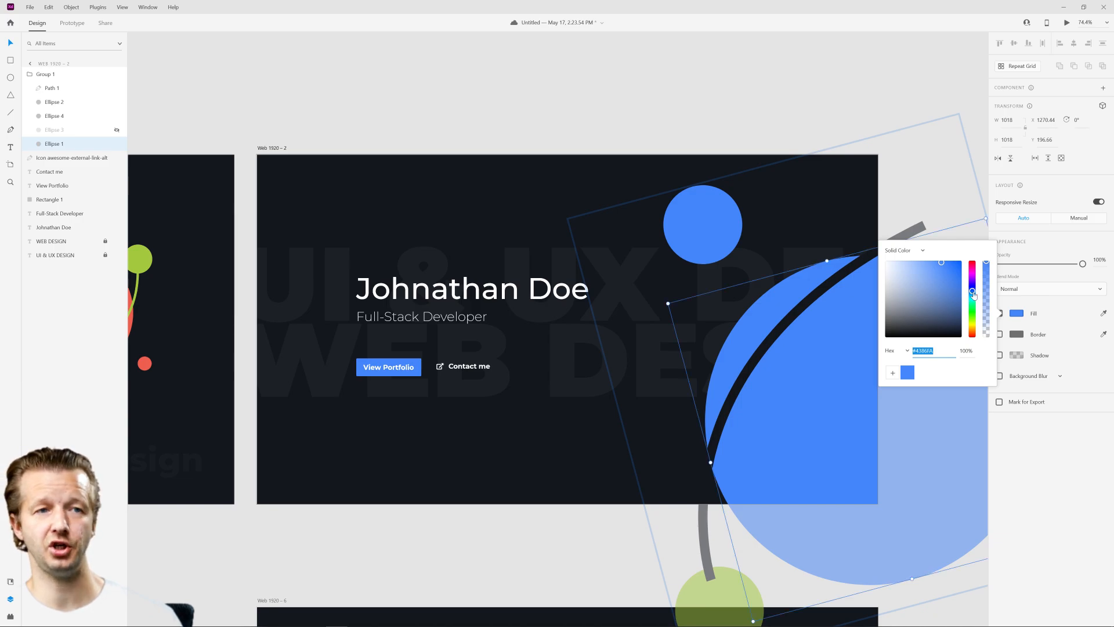
drag(974, 295, 965, 304)
click(531, 116)
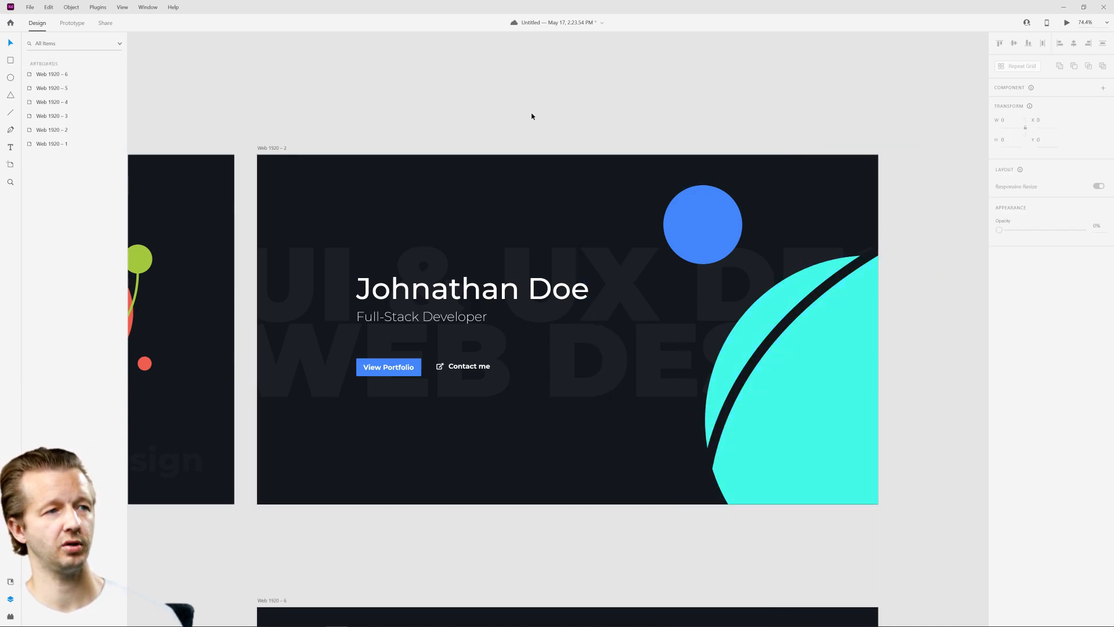
- Reset the large circle's fill to the saved blue swatch and shift its hue to purple
double_click(809, 348)
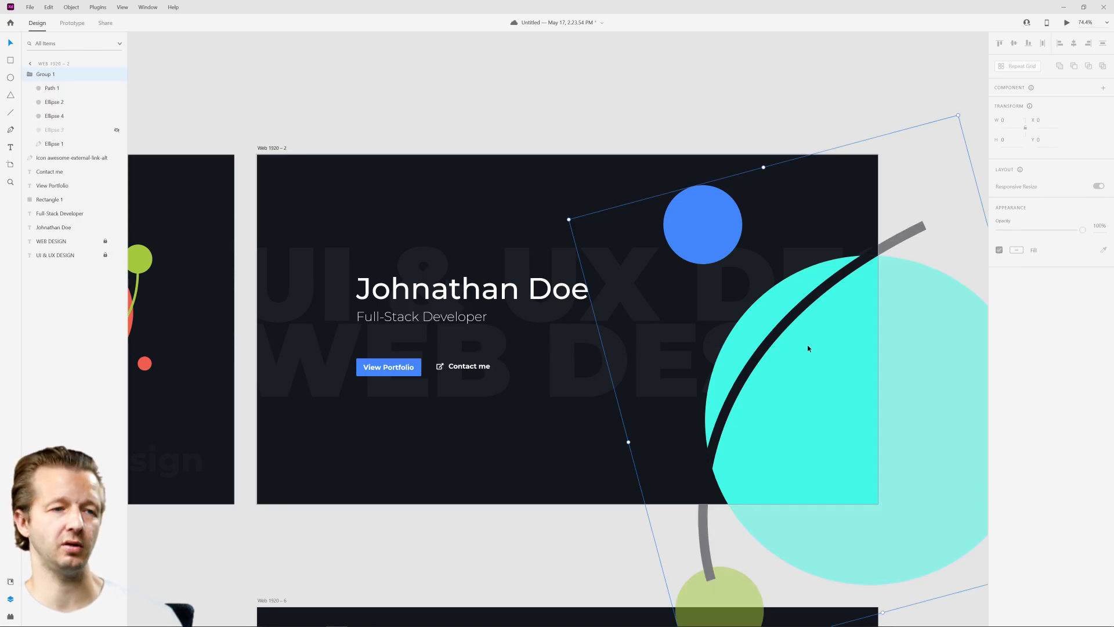
click(1017, 314)
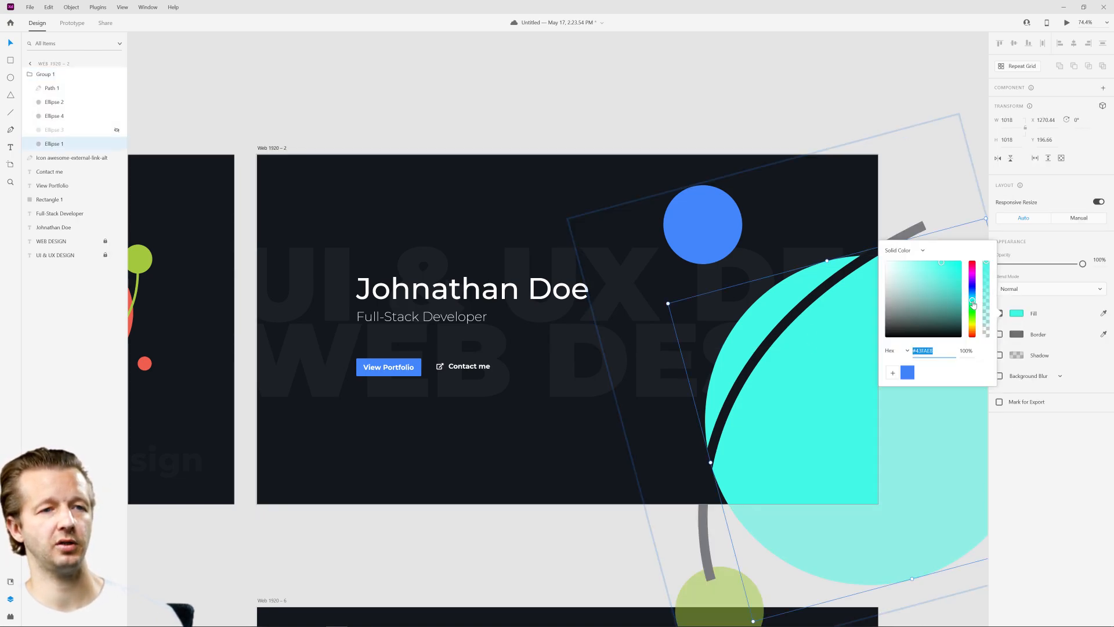
click(908, 374)
drag(973, 293, 978, 285)
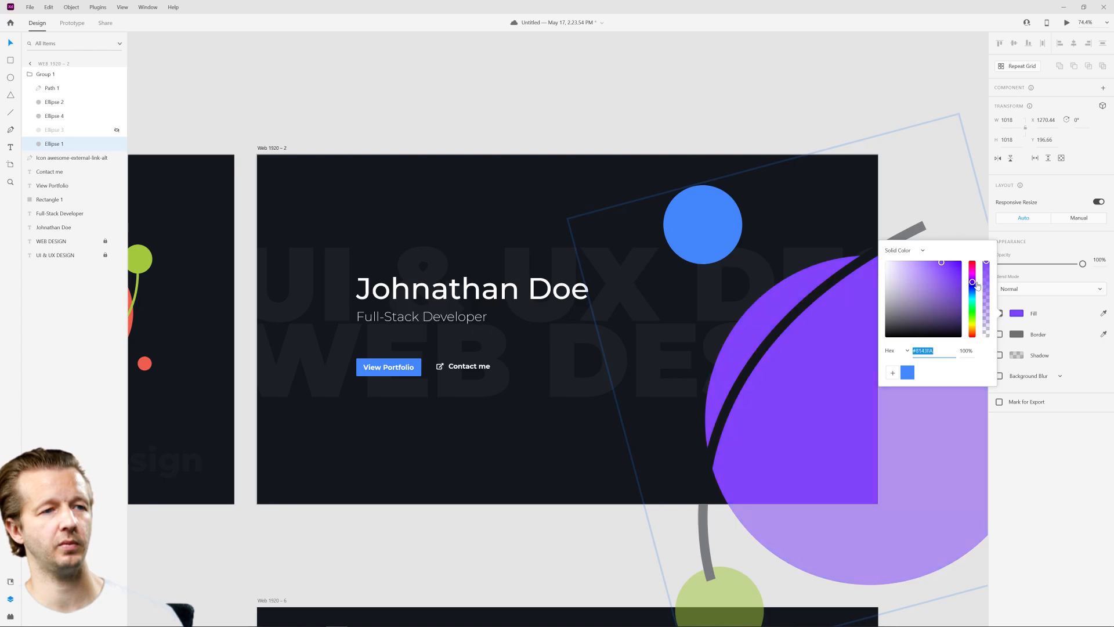
click(497, 102)
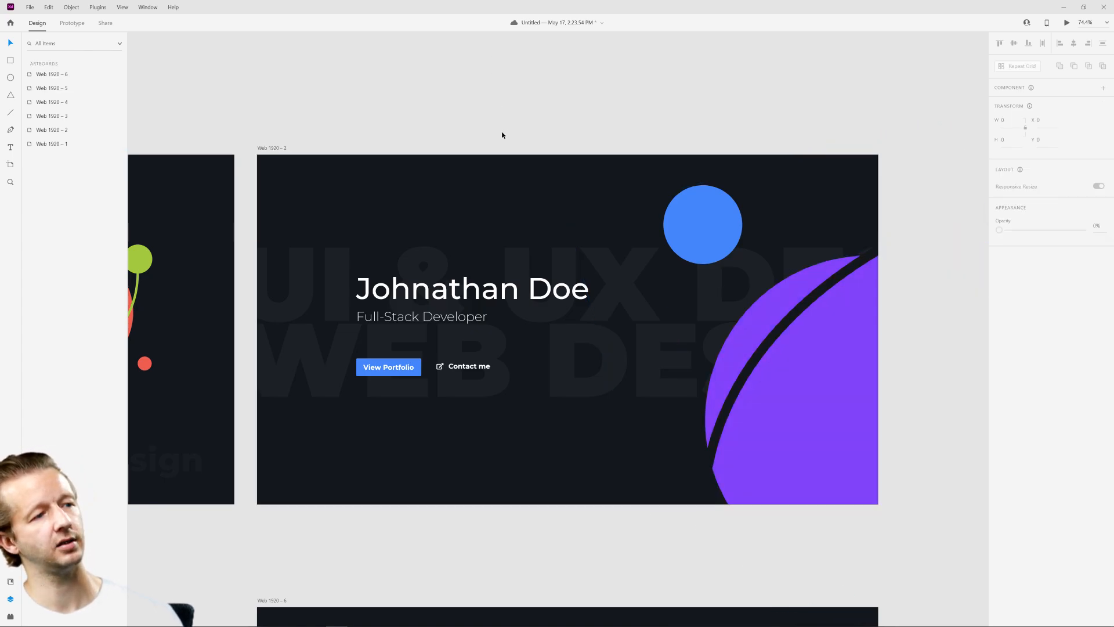
- Compare the purple and blue version on Web 1920 – 2 with the illustrations on the surrounding artboards
scroll(502, 134, down, 5)
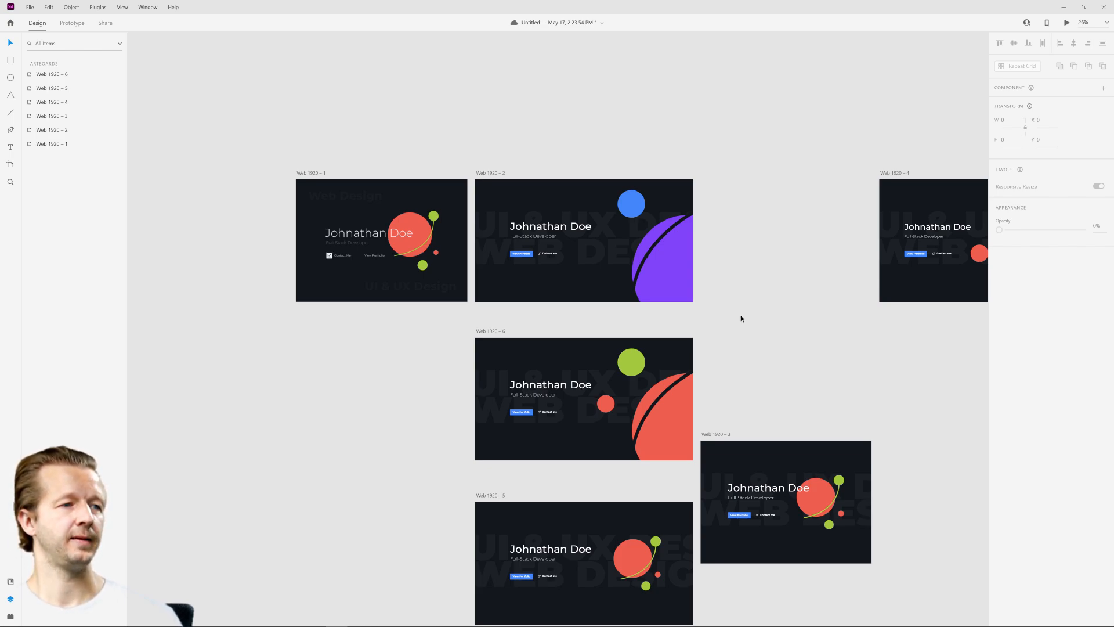
key(ctrl+equal)
drag(747, 318, 649, 109)
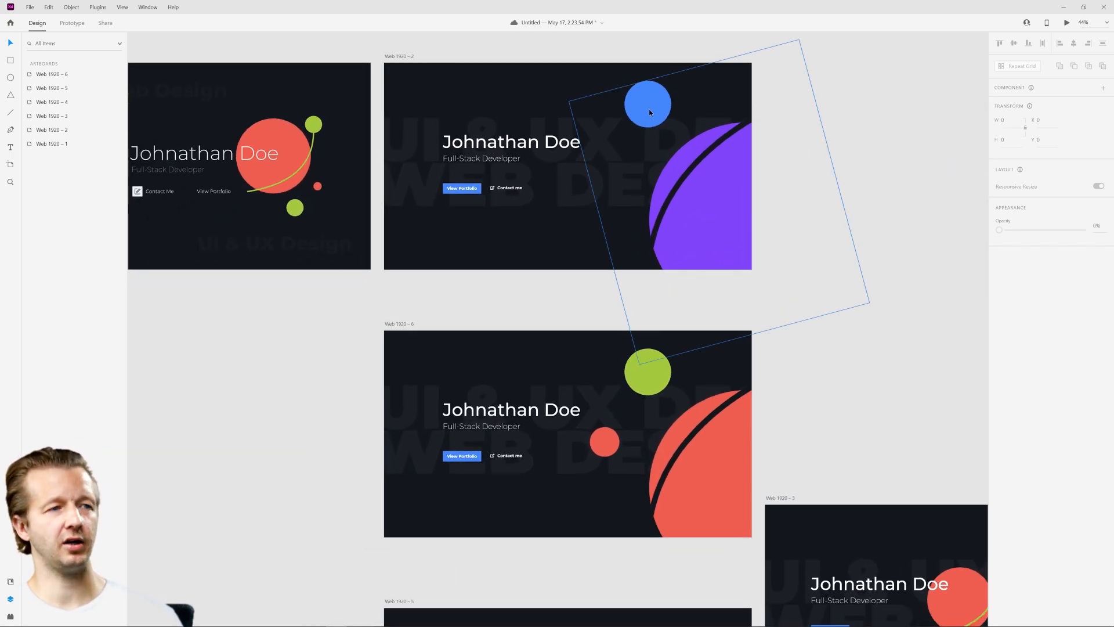
drag(860, 274, 859, 323)
scroll(816, 364, down, 3)
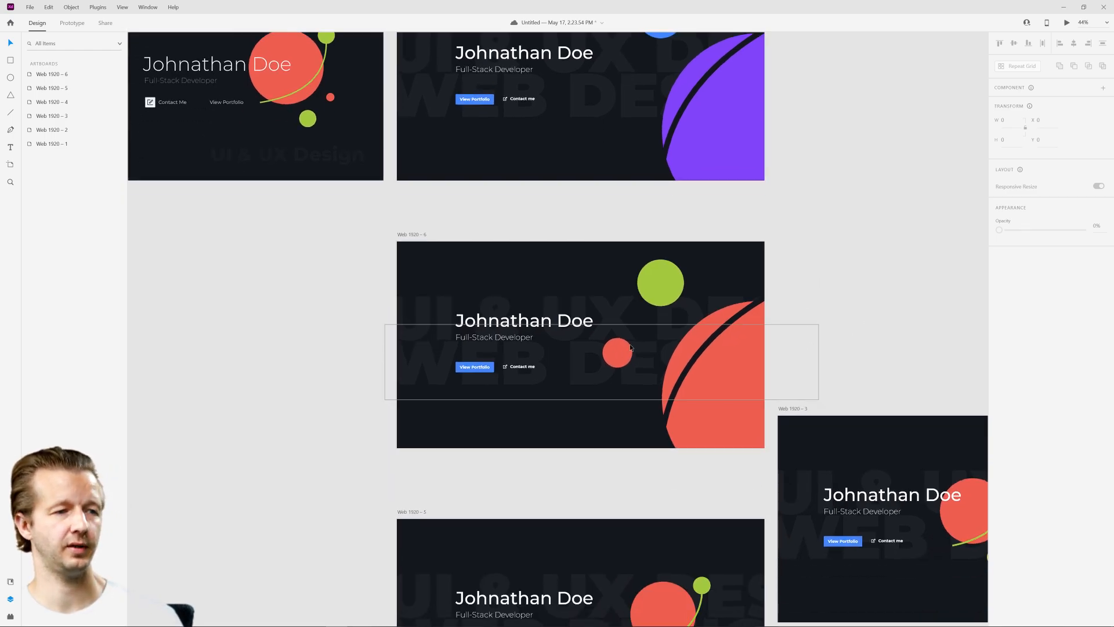
scroll(604, 353, up, 3)
scroll(840, 306, down, 4)
scroll(841, 327, right, 3)
scroll(842, 327, up, 1)
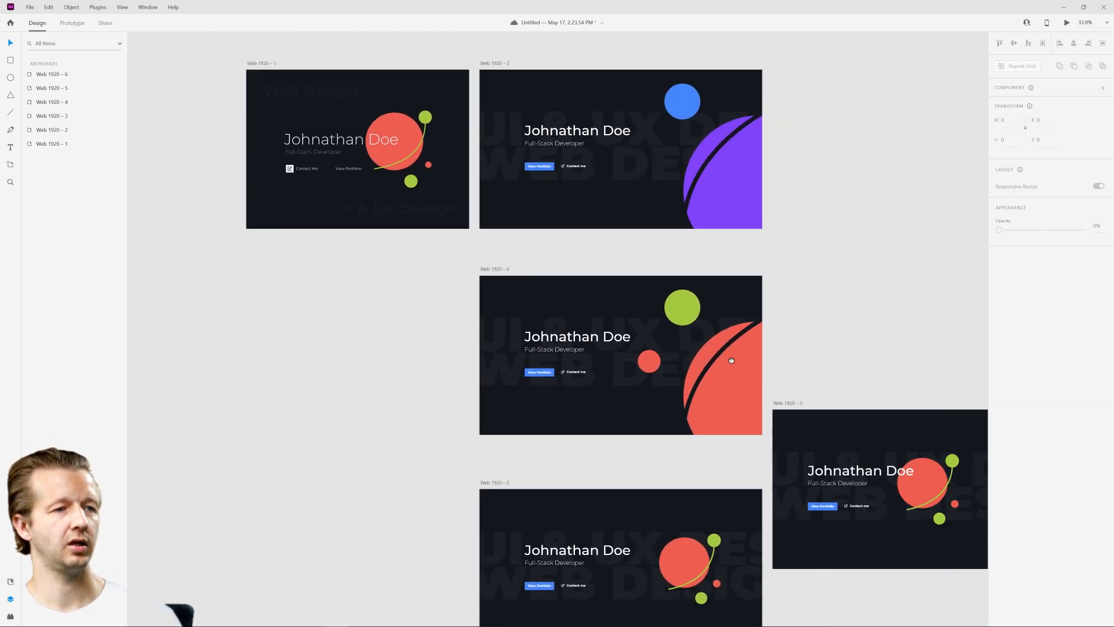
scroll(781, 318, down, 2)
drag(795, 253, 795, 303)
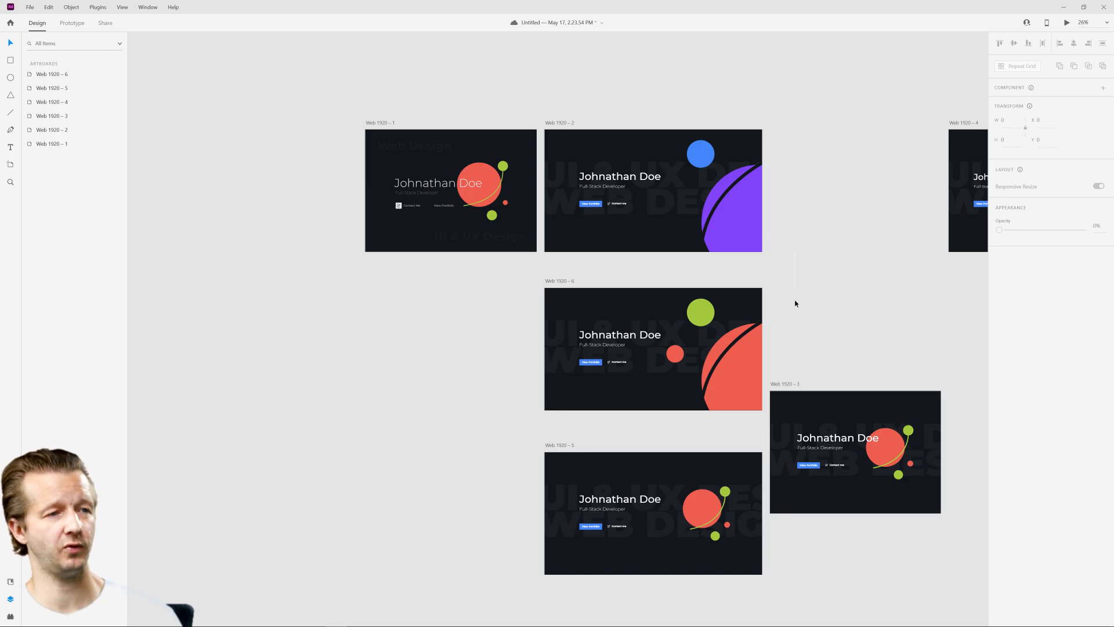
scroll(769, 279, up, 3)
scroll(754, 302, up, 3)
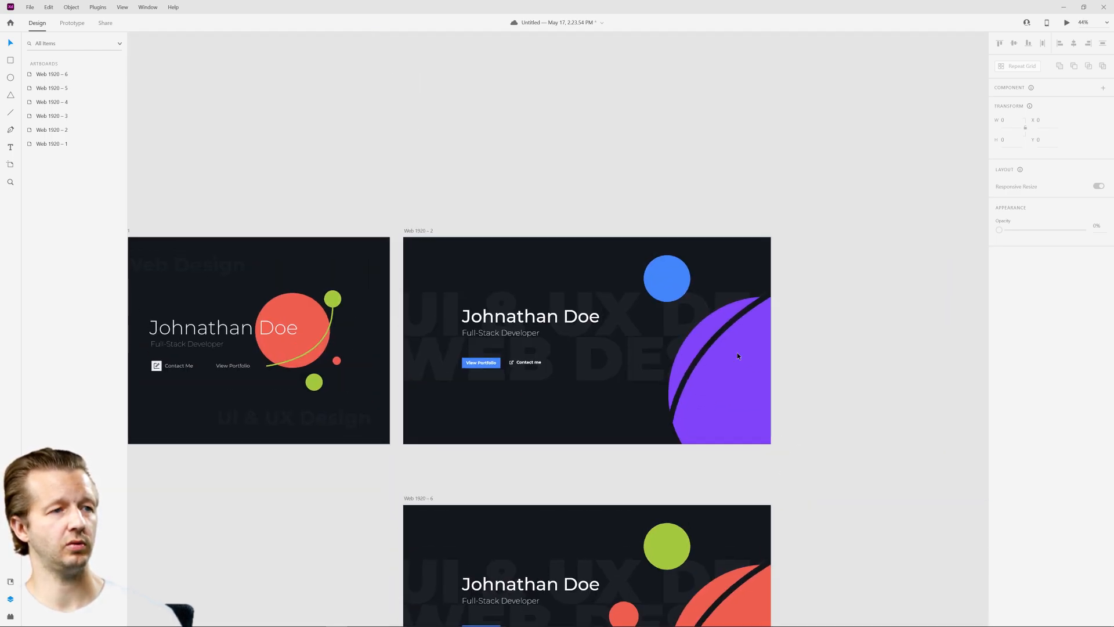
- Delete the small blue circle from the illustration group on Web 1920 – 2
click(667, 287)
double_click(662, 288)
key(Delete)
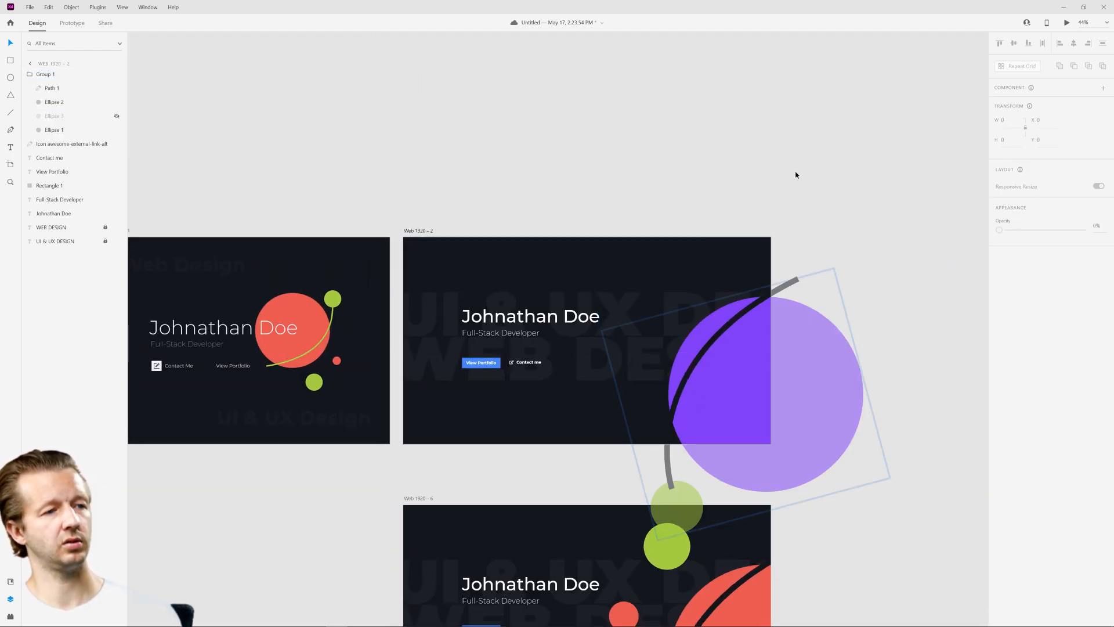
- Set the large circle's fill on Web 1920 – 2 back to the saved blue swatch
click(734, 384)
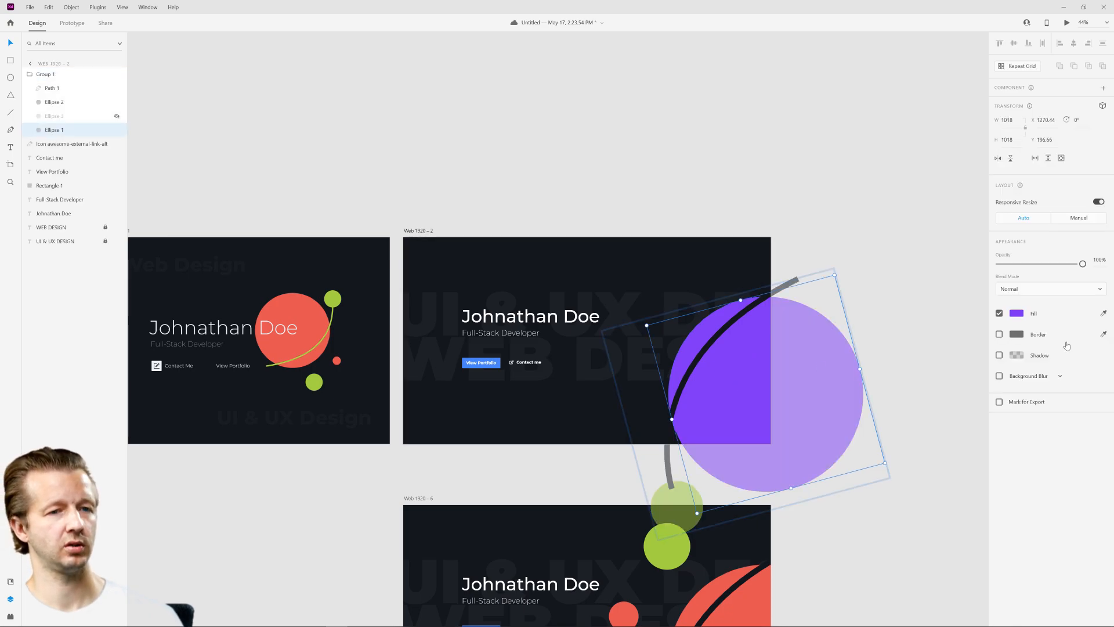
click(1017, 313)
click(908, 373)
click(699, 151)
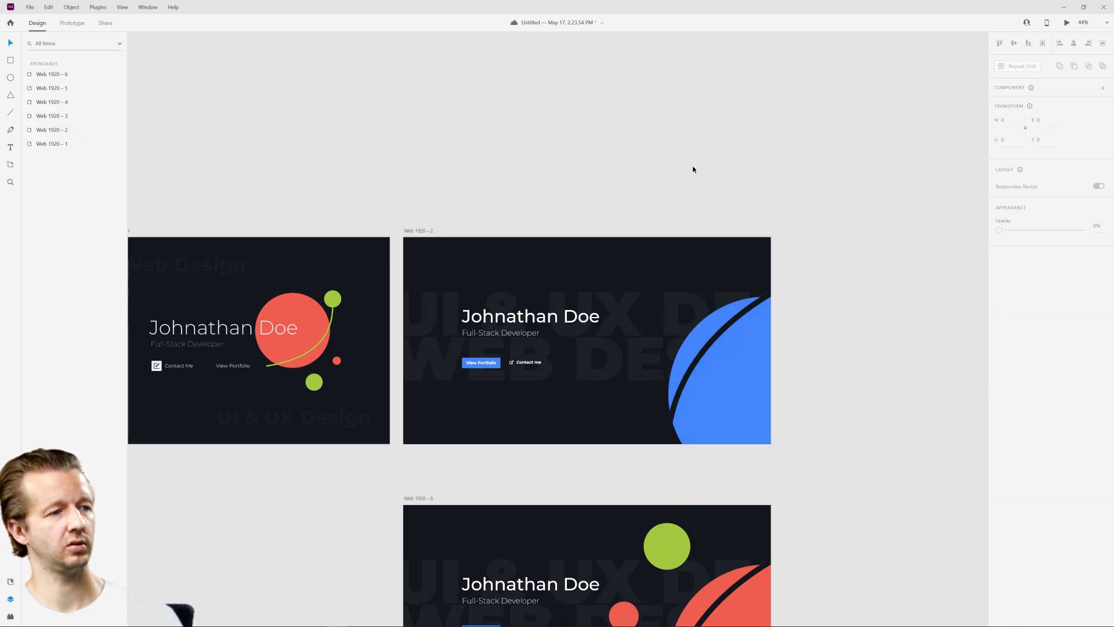
- Enlarge the illustration group on Web 1920 – 2 to about 1429 by 1289, extending it up and towards the name
click(719, 325)
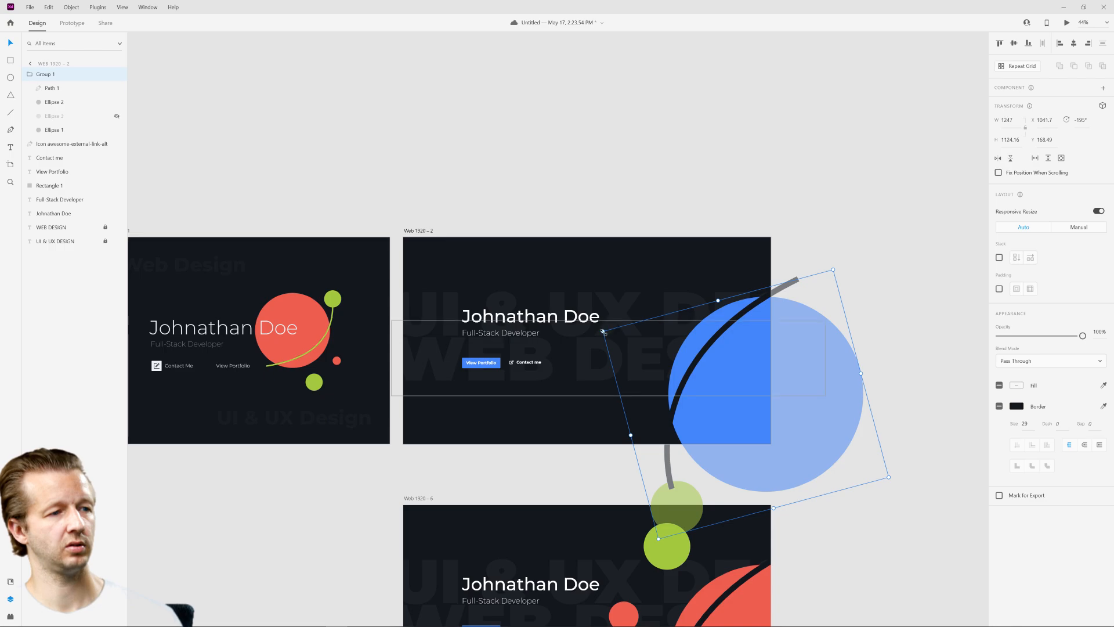
drag(685, 325, 552, 306)
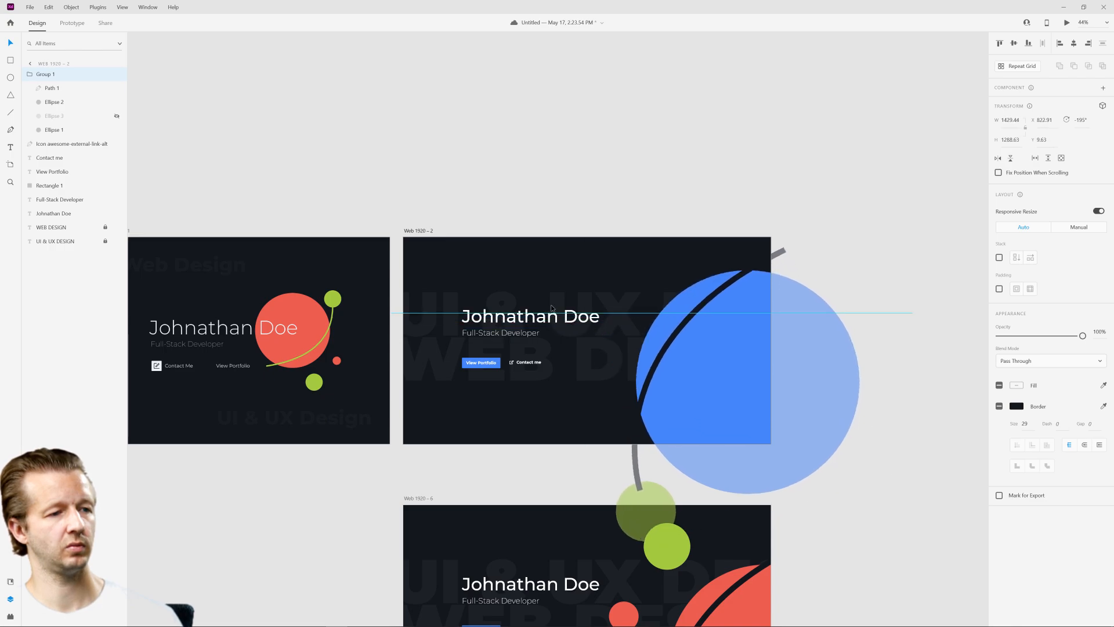
click(719, 181)
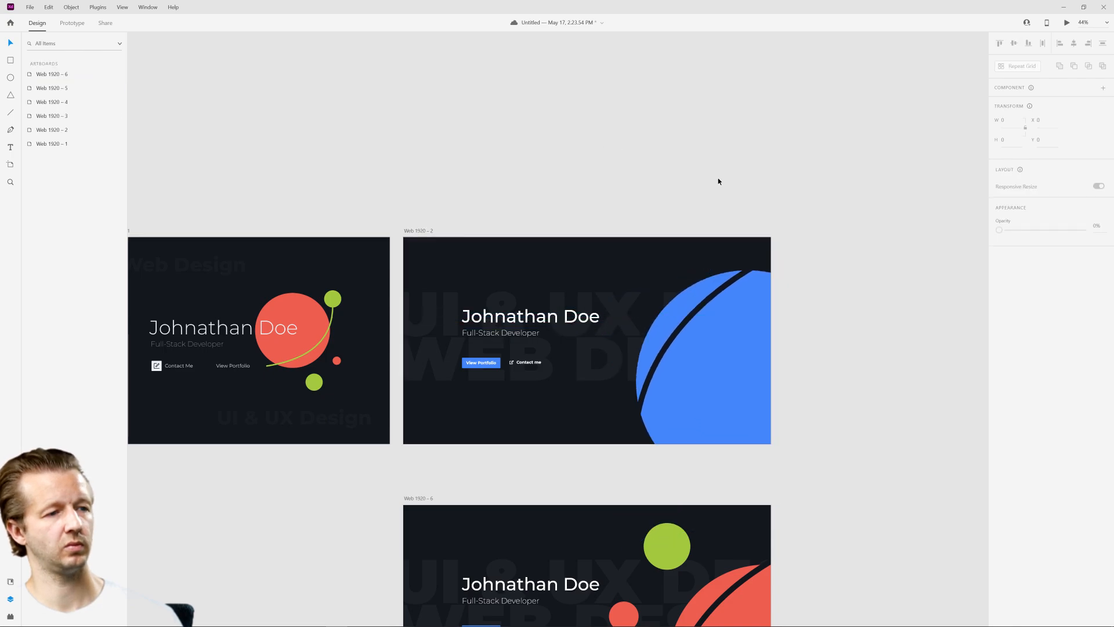
- Thicken the dark curved stripe across the large blue circle to a border size of 77
click(694, 315)
double_click(691, 319)
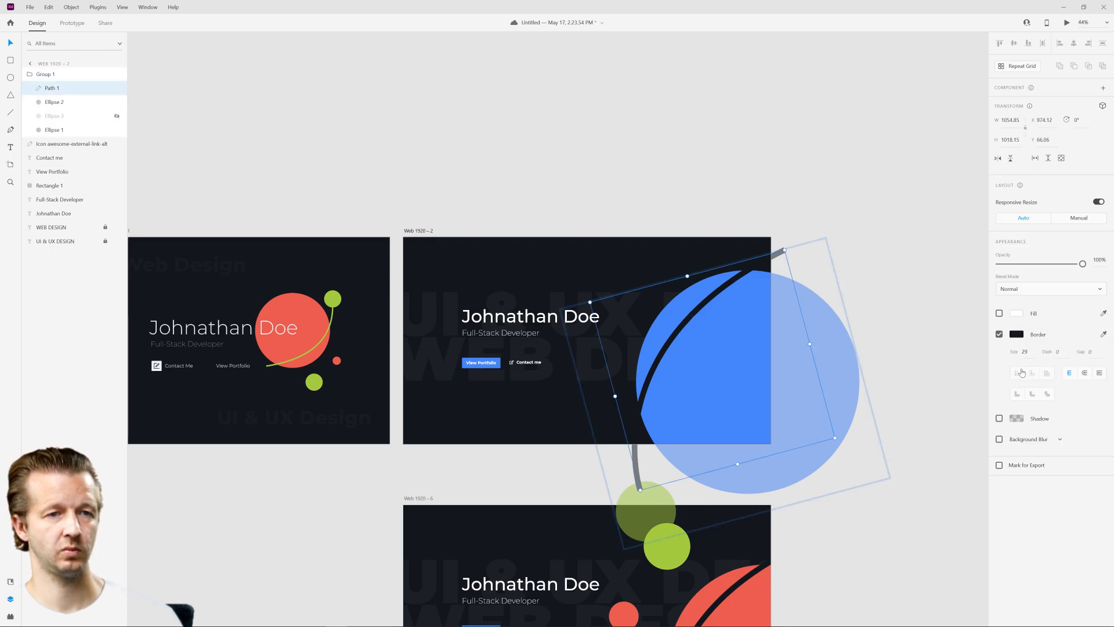
drag(1026, 352, 1013, 220)
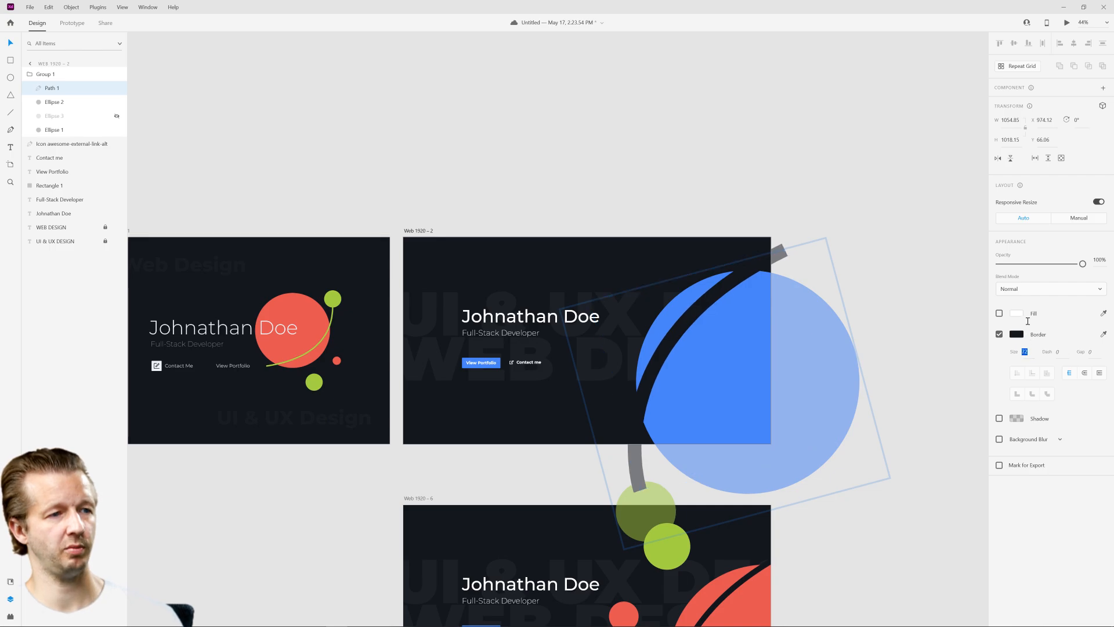
click(757, 133)
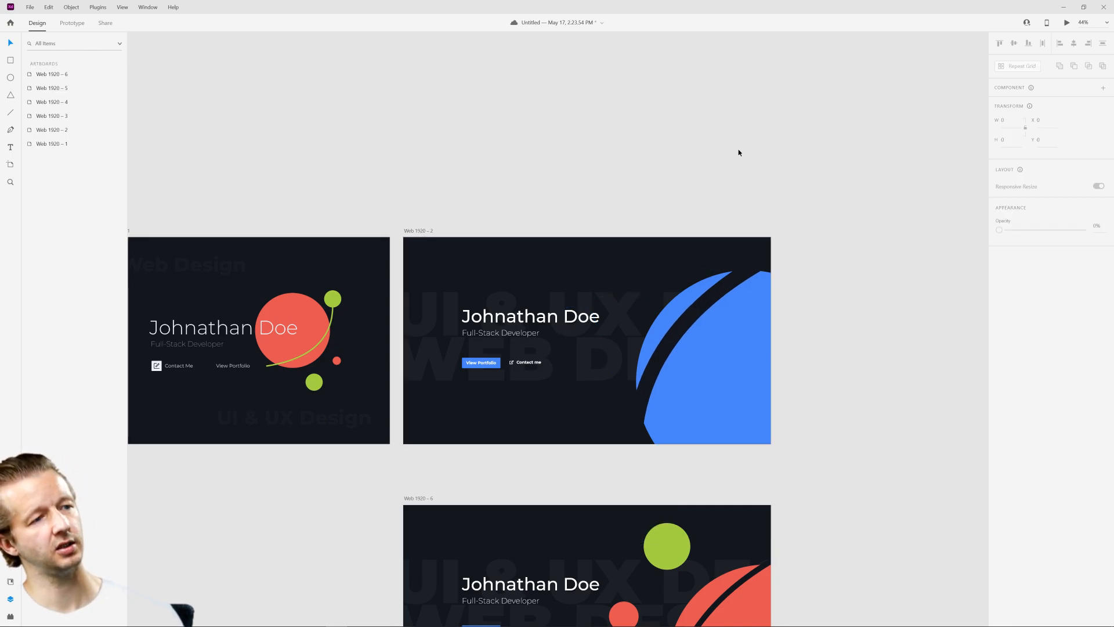
- Draw a curved Pen path from below the artboard up to the circle's edge at the artboard's right side, retracting the end anchor's outgoing handle
scroll(570, 214, up, 5)
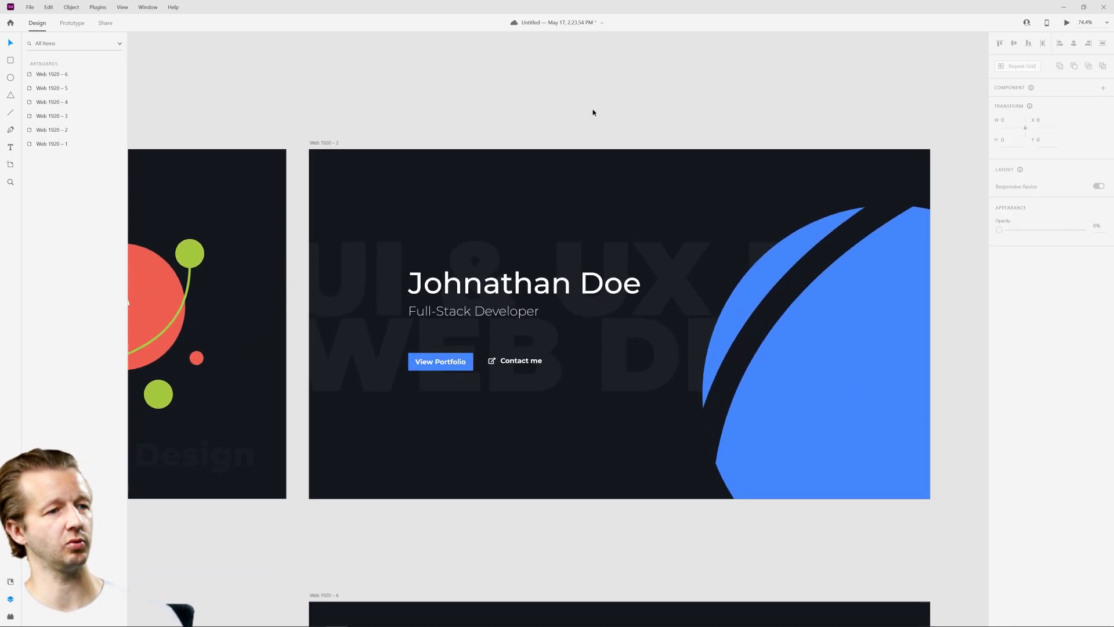
scroll(609, 114, down, 5)
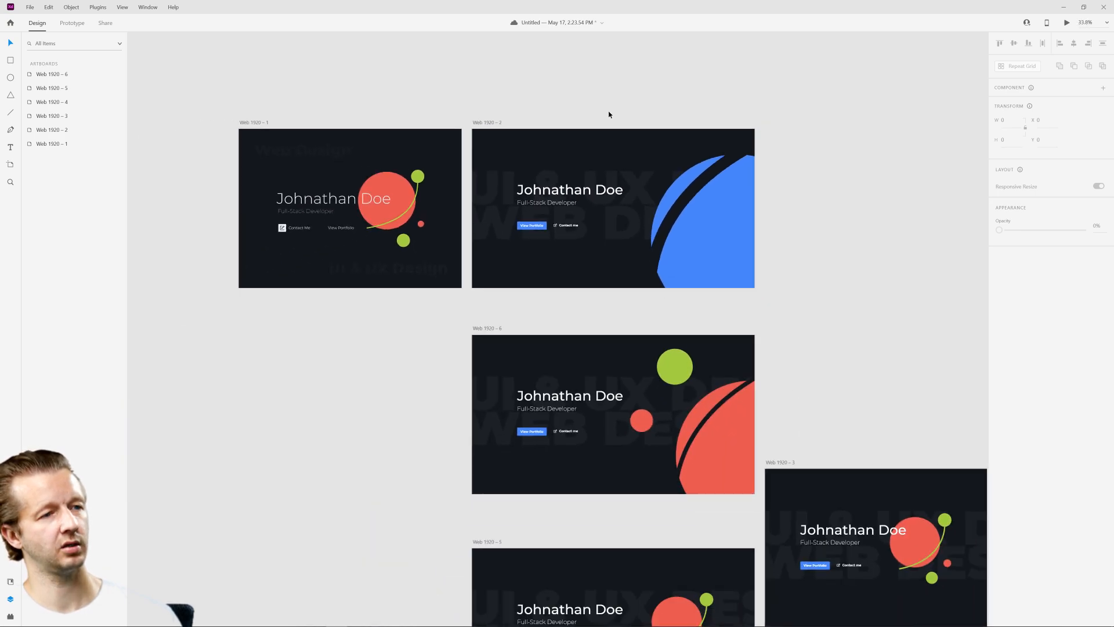
scroll(608, 114, up, 5)
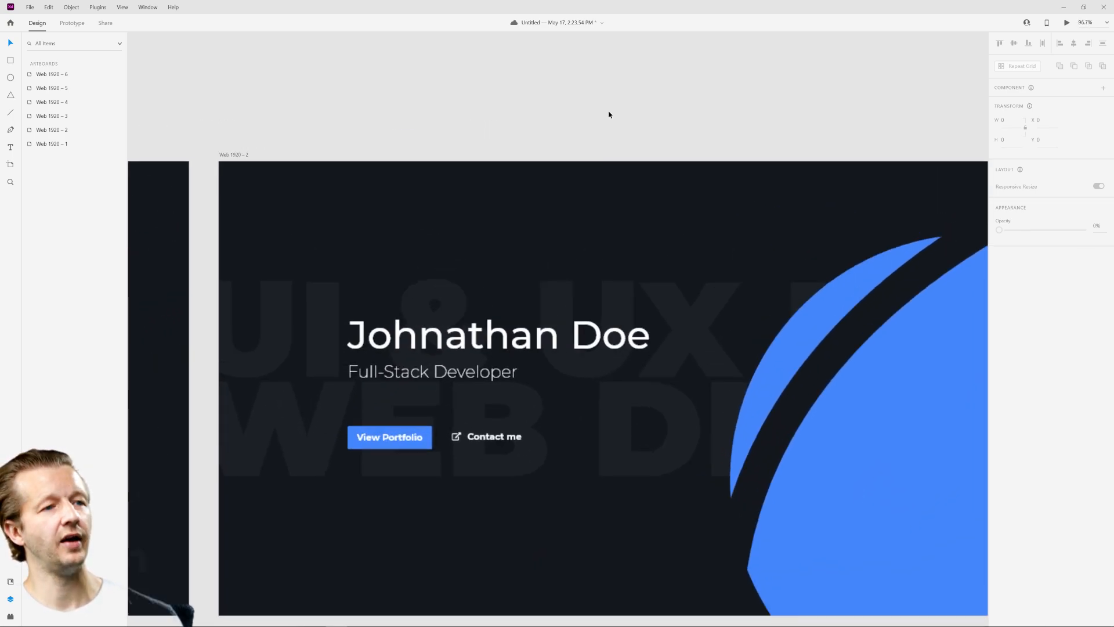
drag(610, 112, 357, 60)
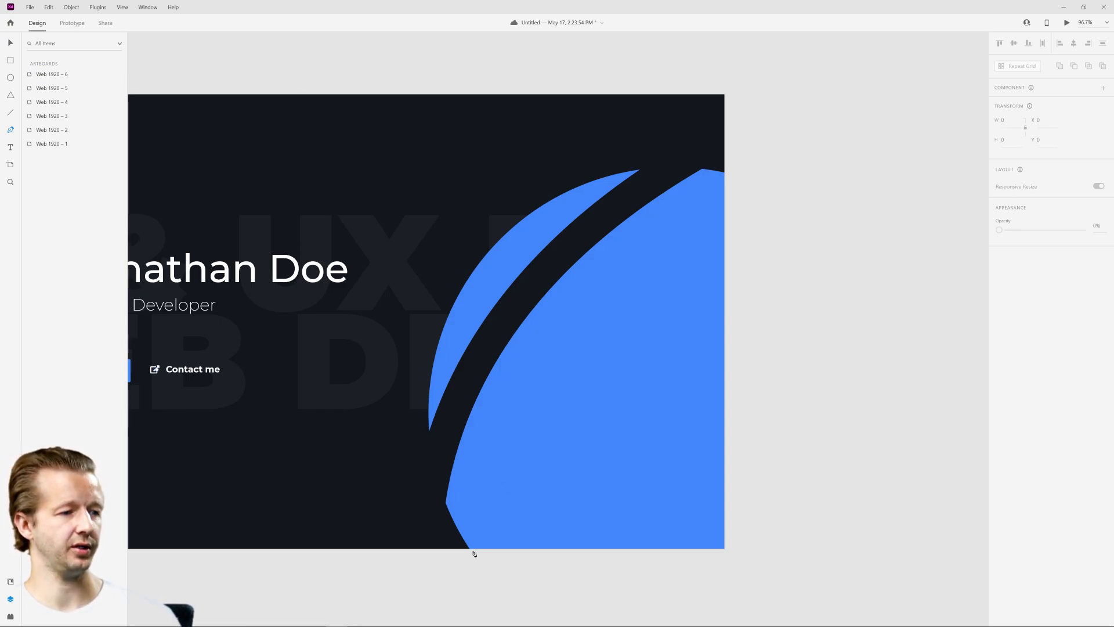
click(485, 568)
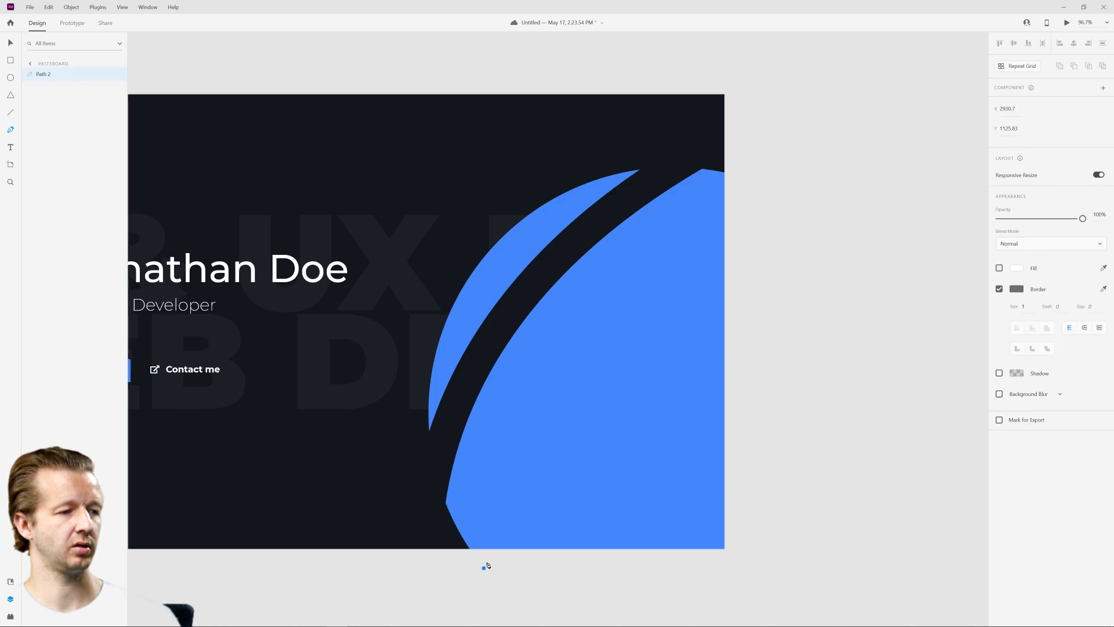
drag(727, 177, 952, 73)
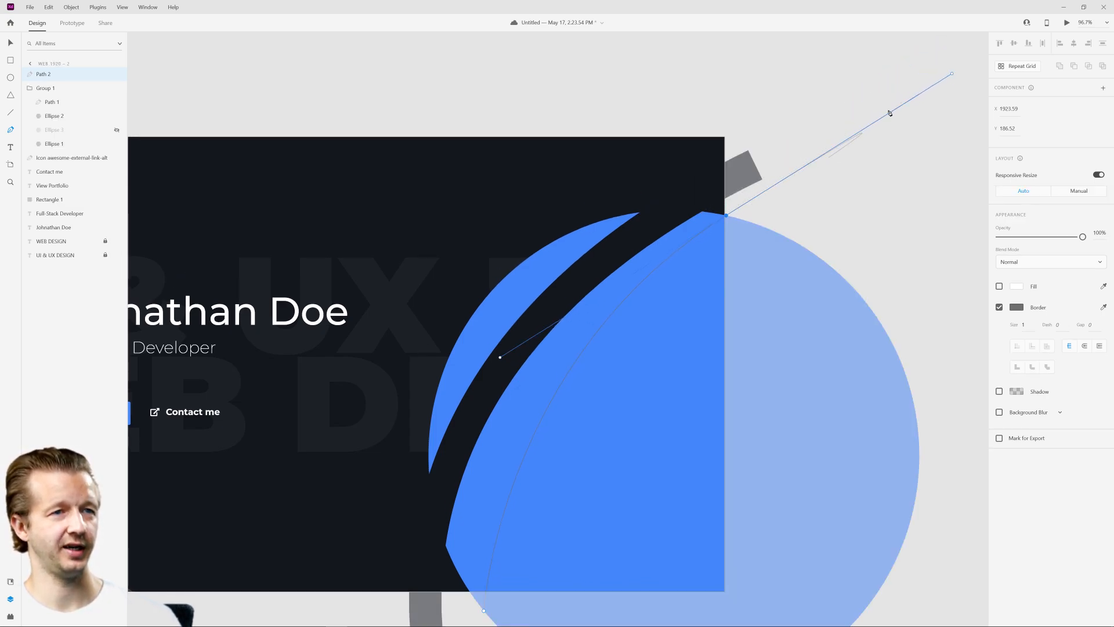
drag(952, 74, 733, 214)
key(ctrl+z)
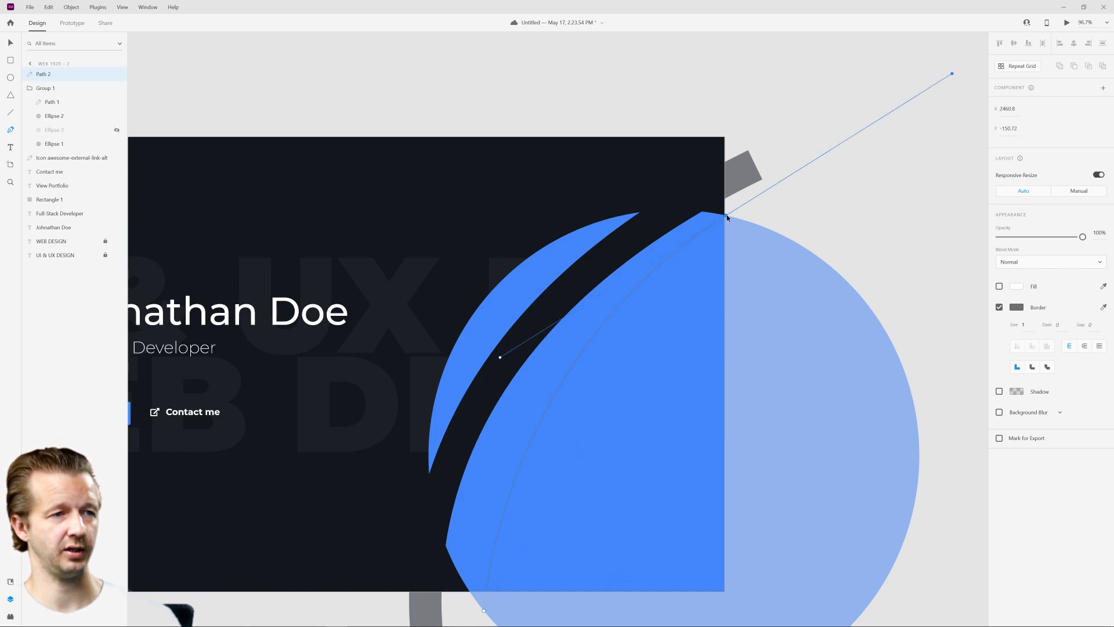
drag(951, 74, 727, 217)
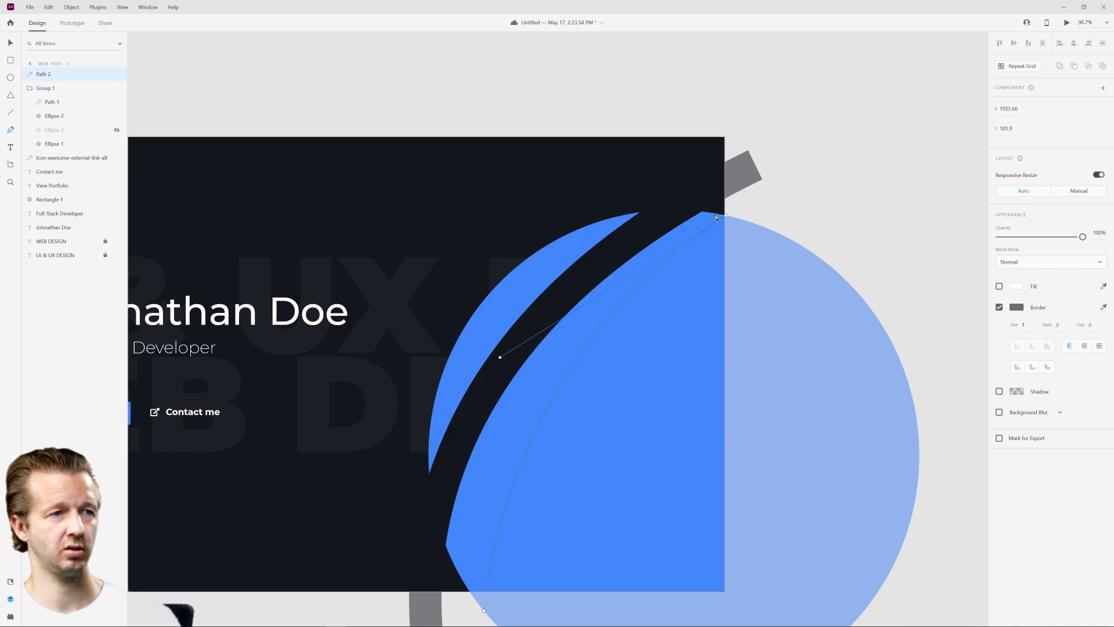
- Close the path into a crescent by adding anchors at the stripe's upper and lower inner corners, curving the segment along the stripe
click(698, 212)
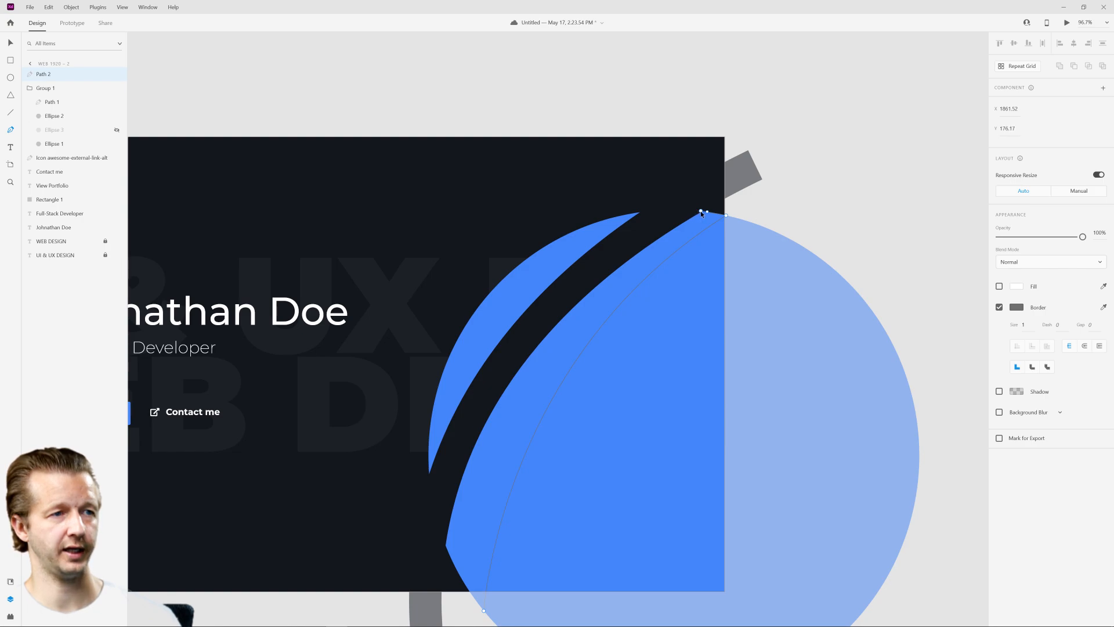
scroll(539, 396, down, 3)
scroll(479, 466, down, 4)
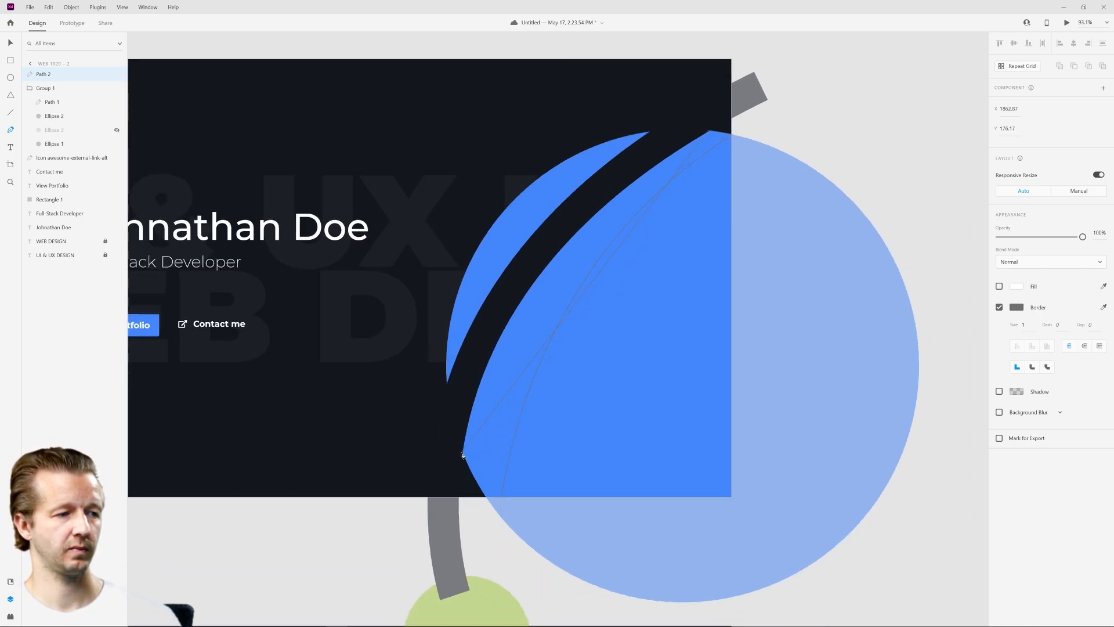
drag(463, 455, 441, 562)
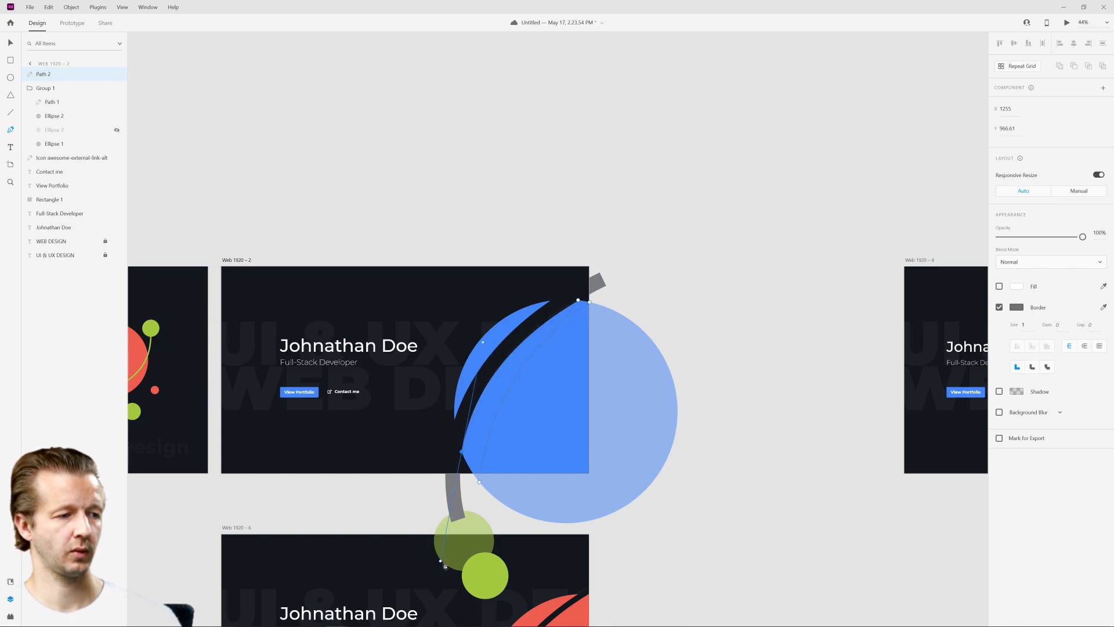
click(460, 451)
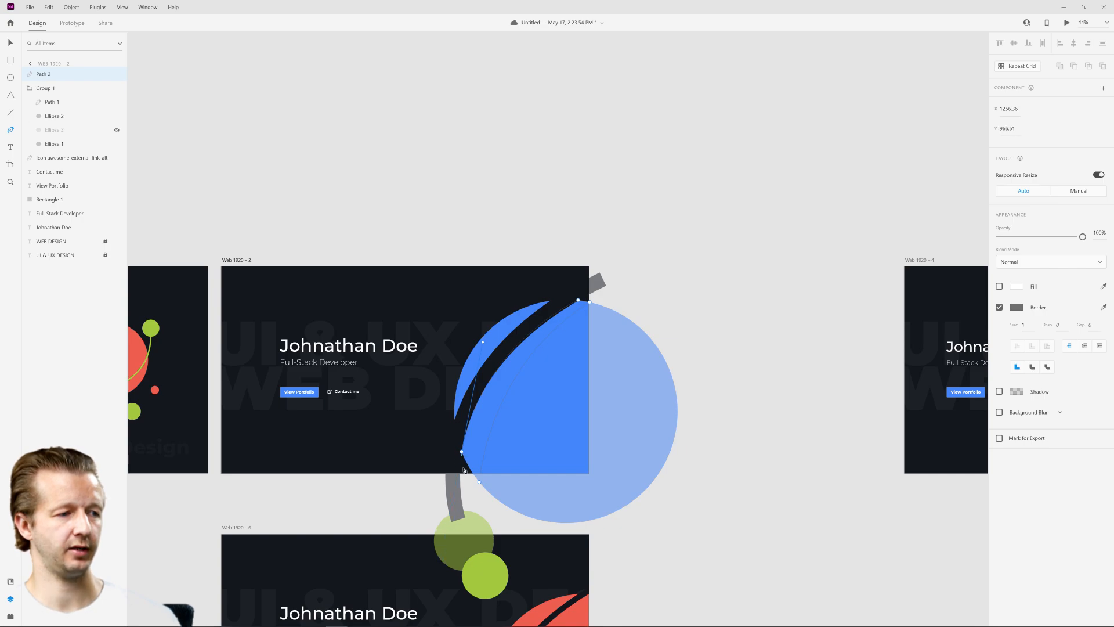
click(480, 482)
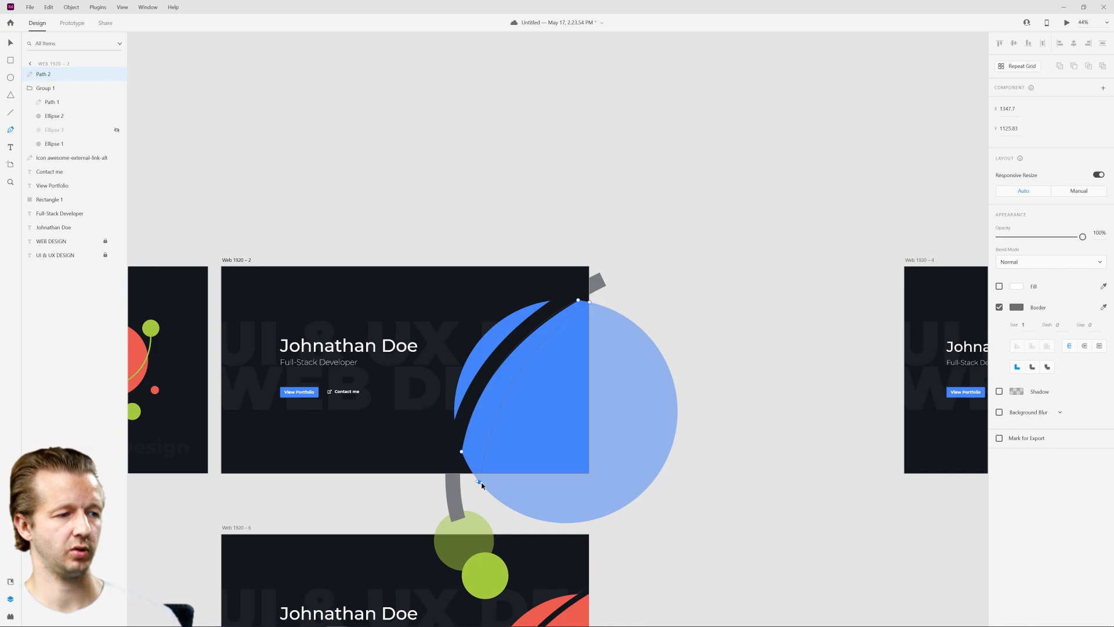
key(Escape)
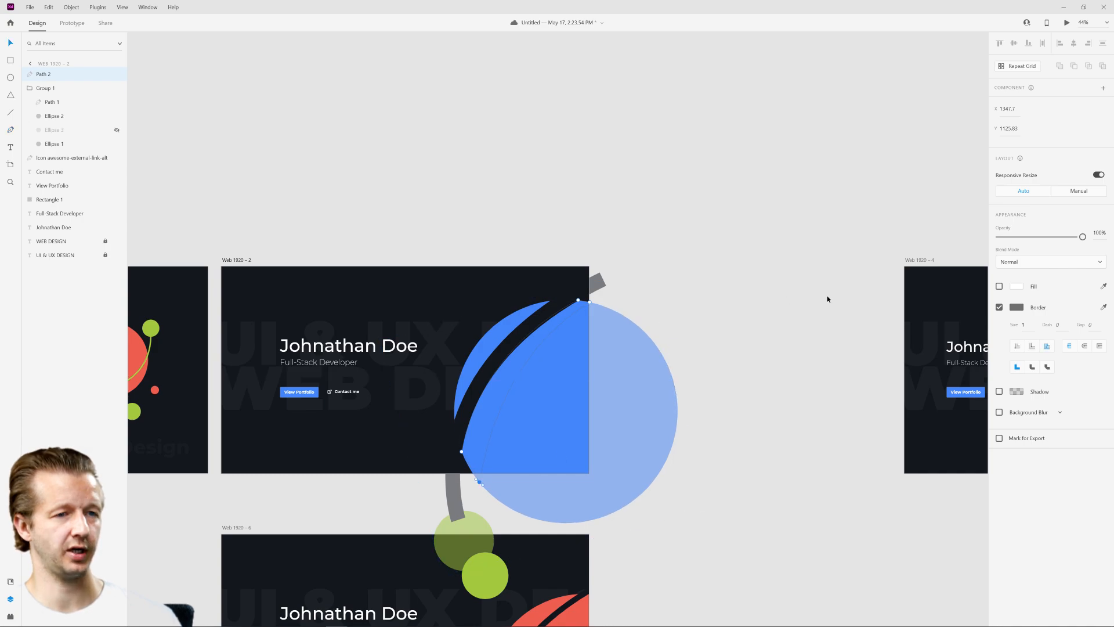
- Remove the crescent shape's border and fill it with the blue sampled from the large circle
click(999, 307)
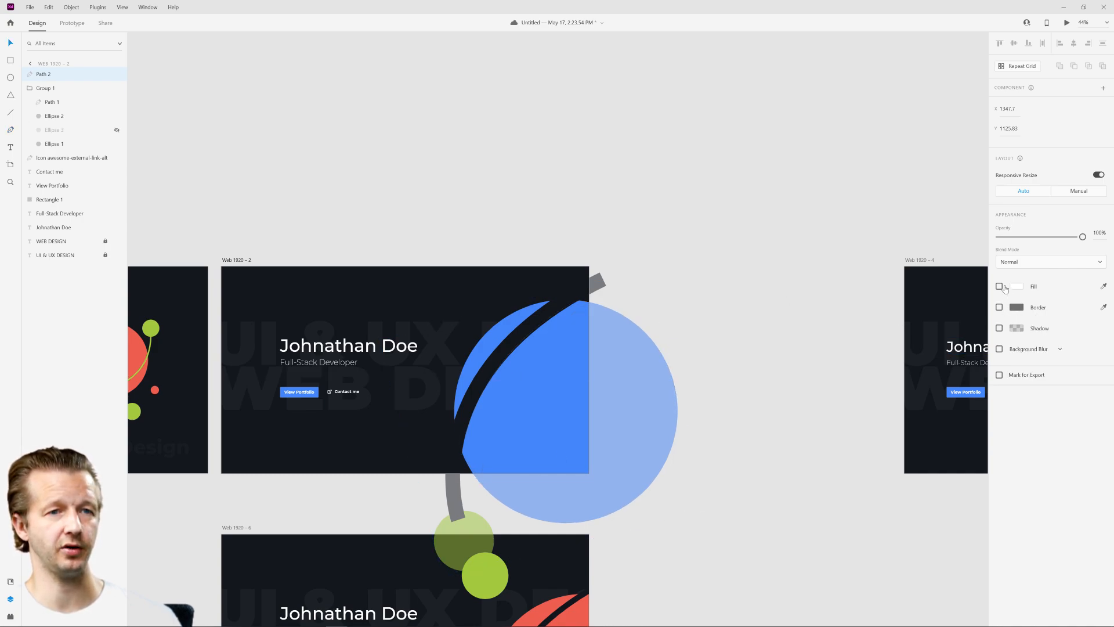
click(1004, 288)
click(1017, 287)
click(1017, 287)
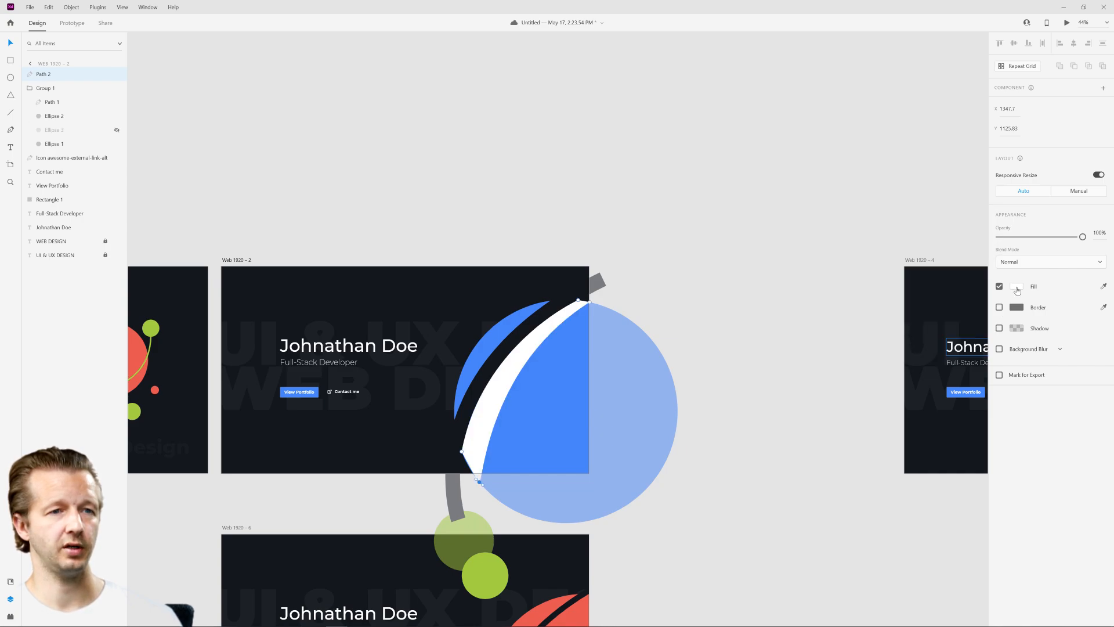
click(1016, 287)
click(1017, 287)
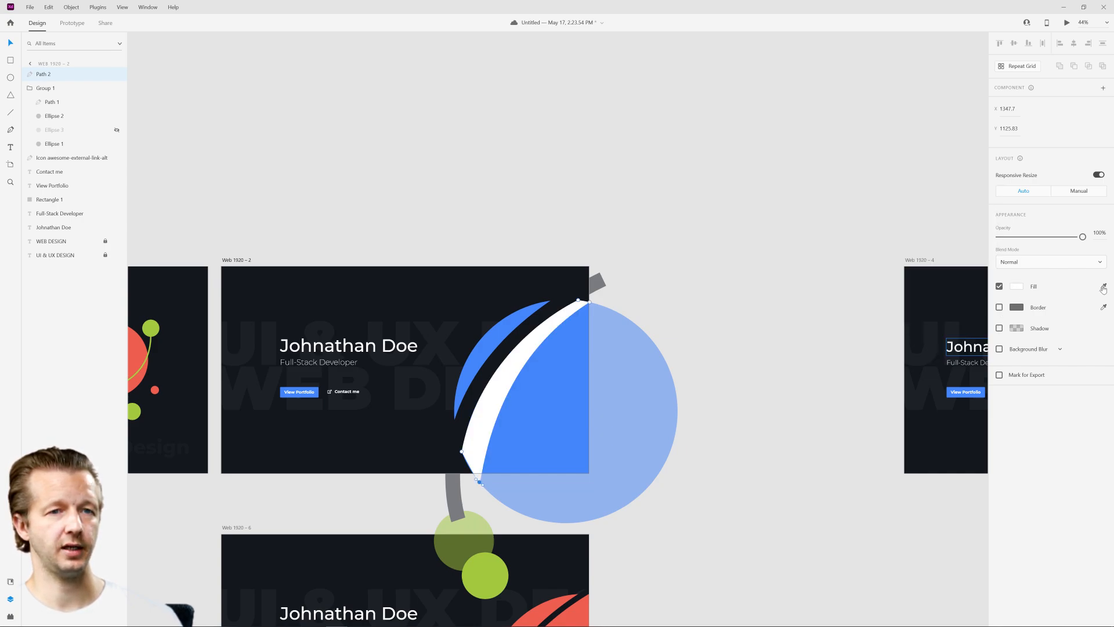
key(Escape)
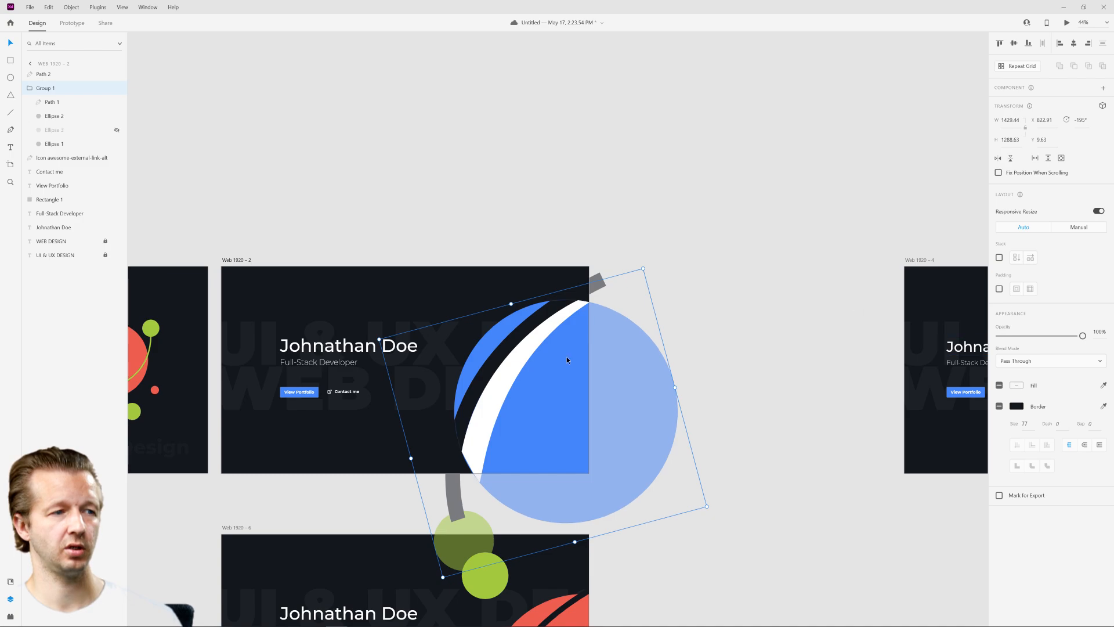
click(1104, 322)
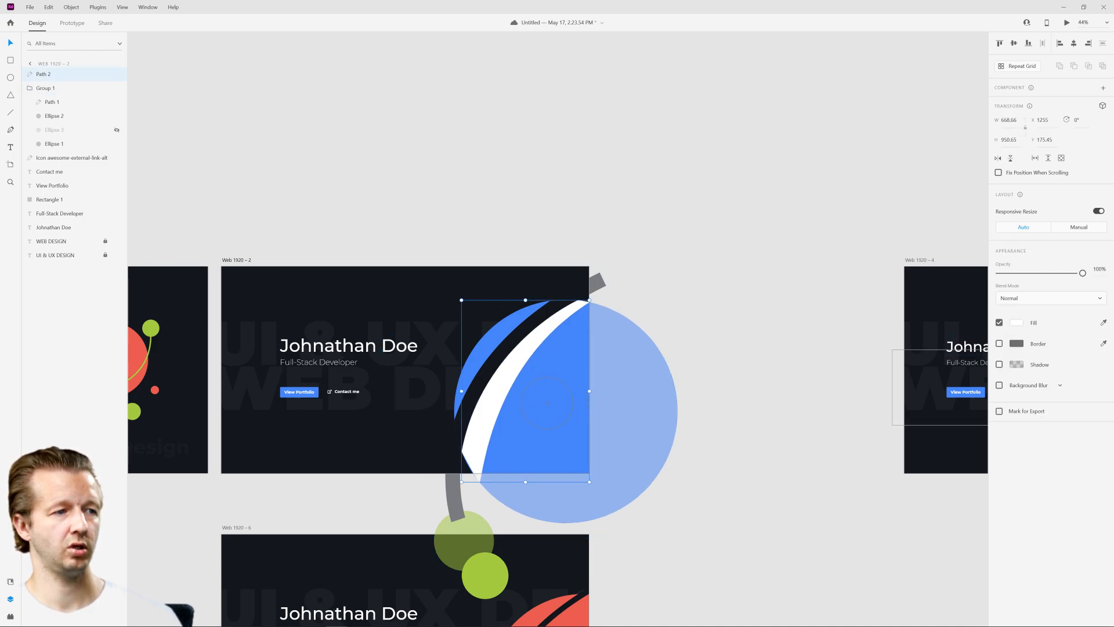
click(536, 414)
scroll(536, 414, up, 3)
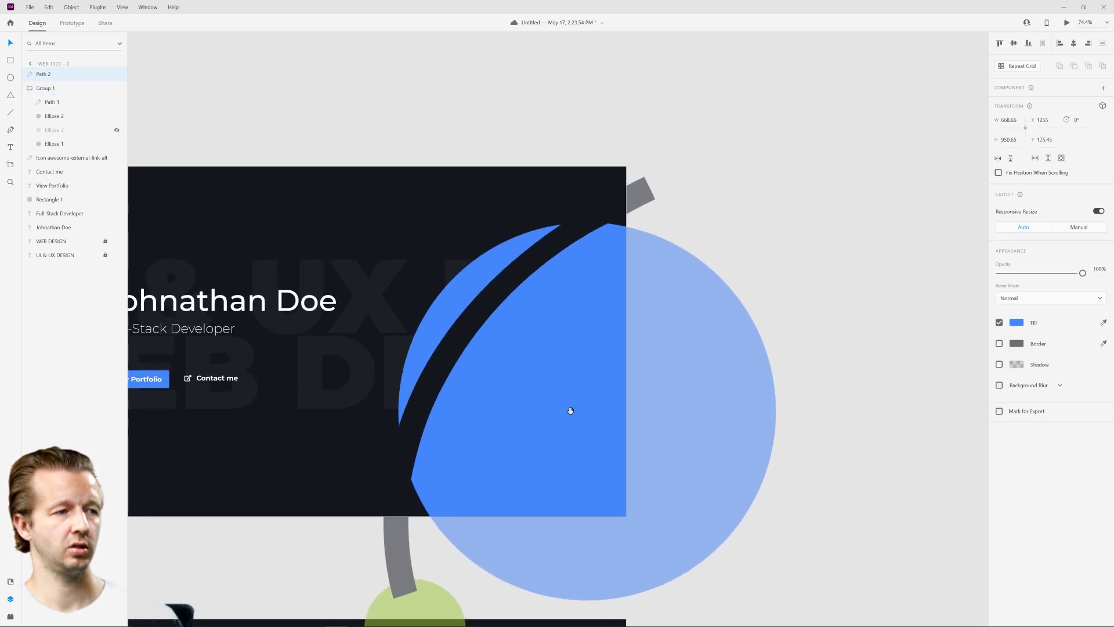
- Darken the crescent shape's fill to a deeper blue than the large circle so it forms a shading band
click(1017, 322)
mouse_move(941, 272)
mouse_down()
mouse_move(930, 271)
mouse_move(953, 266)
mouse_move(948, 283)
mouse_up()
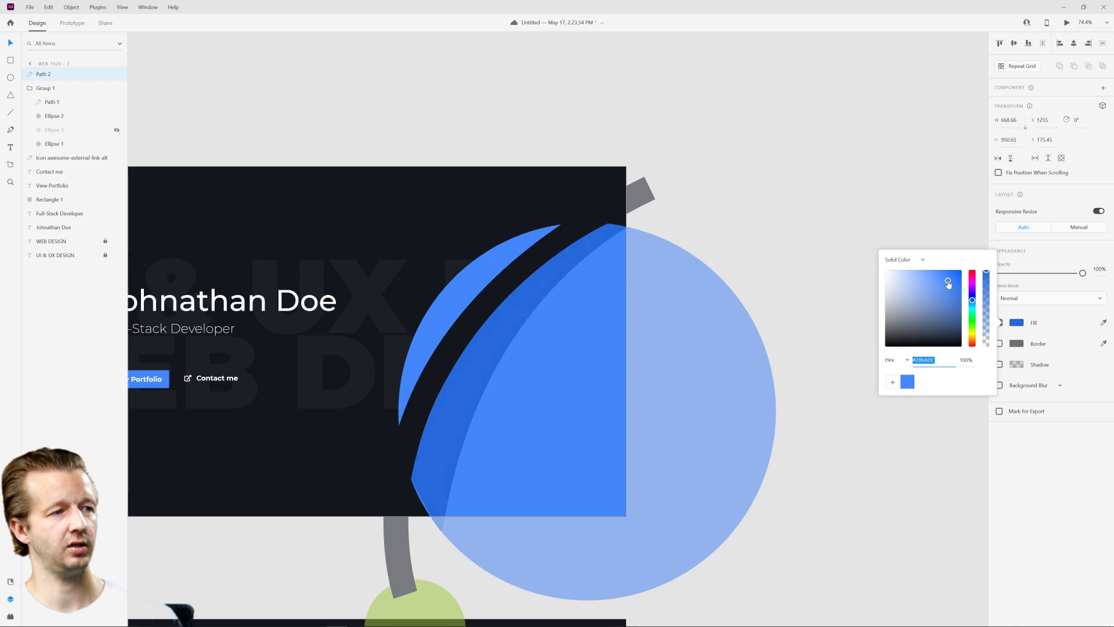
click(281, 103)
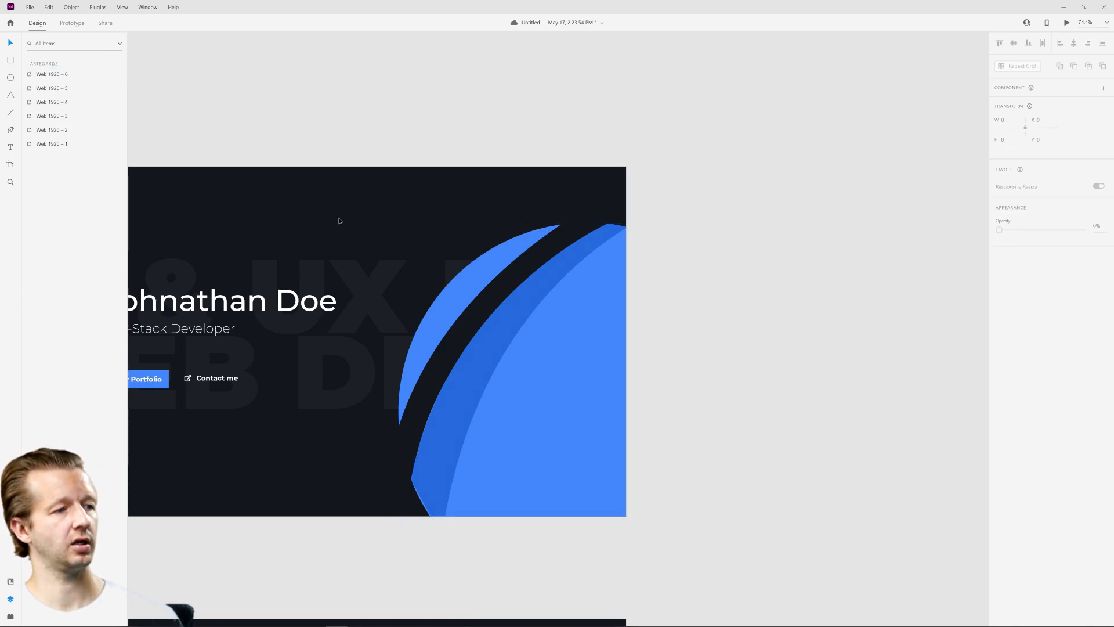
scroll(469, 243, down, 3)
scroll(654, 275, up, 4)
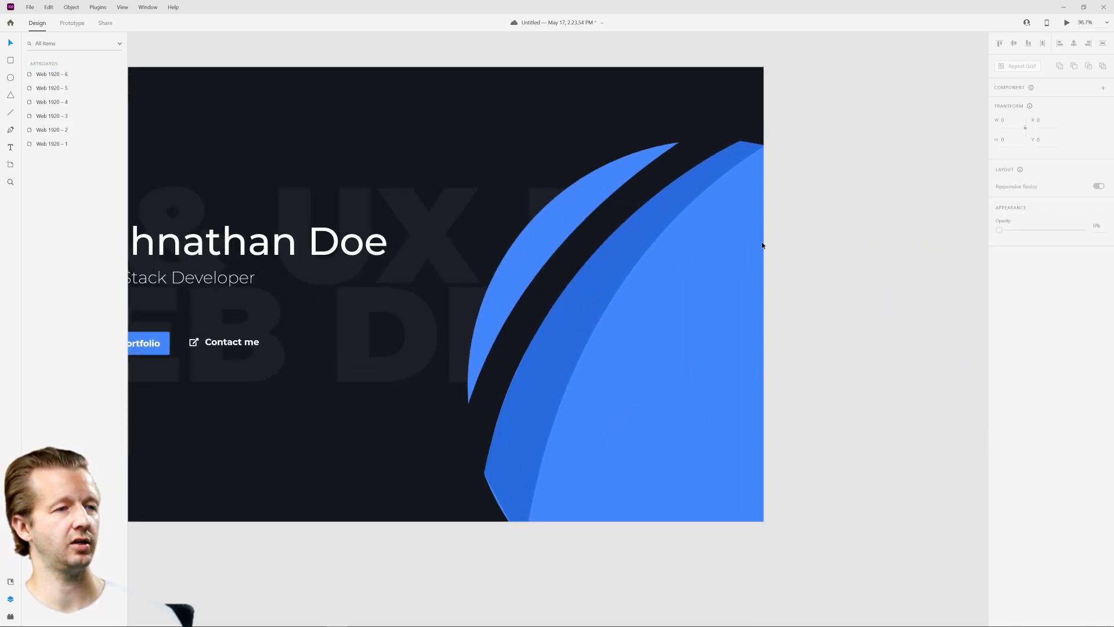
- Duplicate the darker crescent and offset the copy diagonally downward, further inside the large blue circle
click(680, 333)
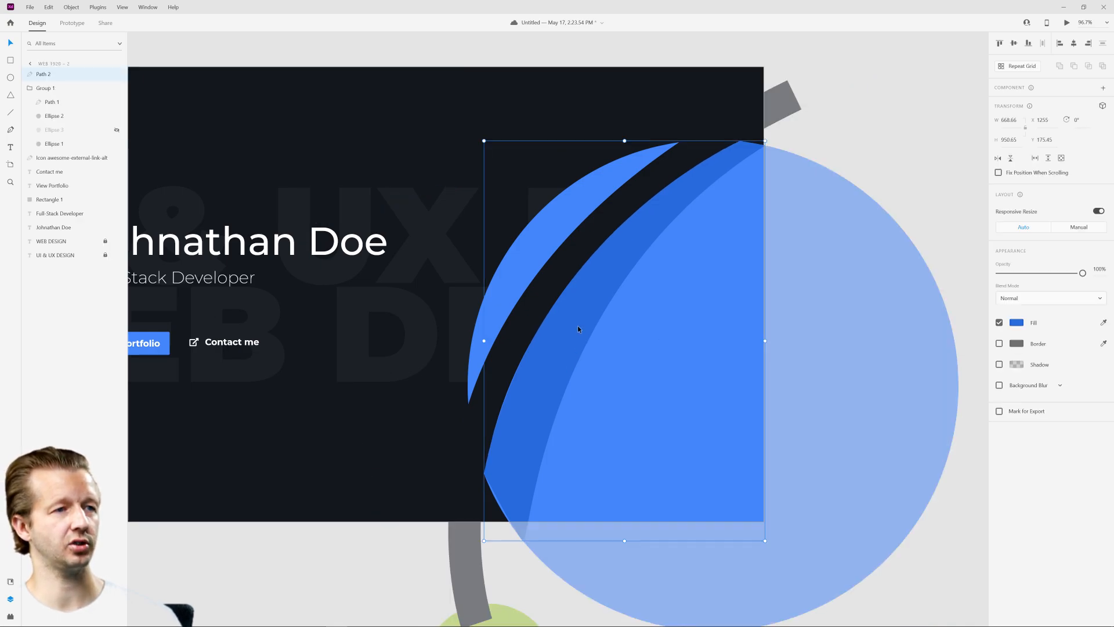
key(ctrl+d)
drag(566, 325, 608, 411)
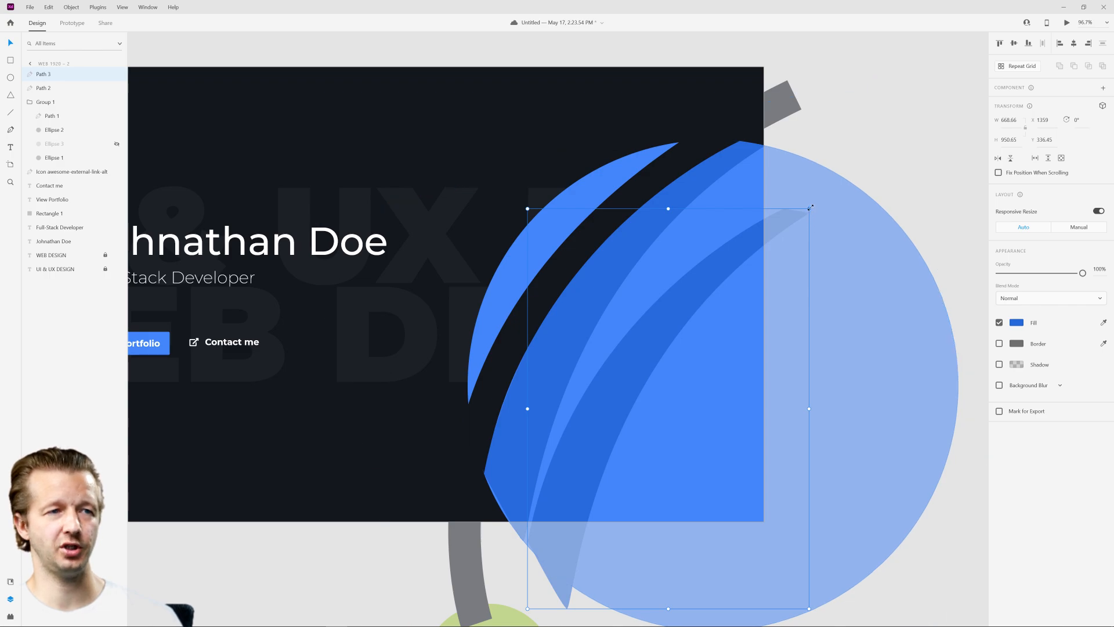
- Enlarge the crescent copy to about 812 by 1154, rotate it slightly counterclockwise, and nest it against the first shading band
drag(812, 209, 798, 155)
drag(649, 276, 630, 306)
drag(783, 143, 821, 116)
drag(712, 217, 697, 229)
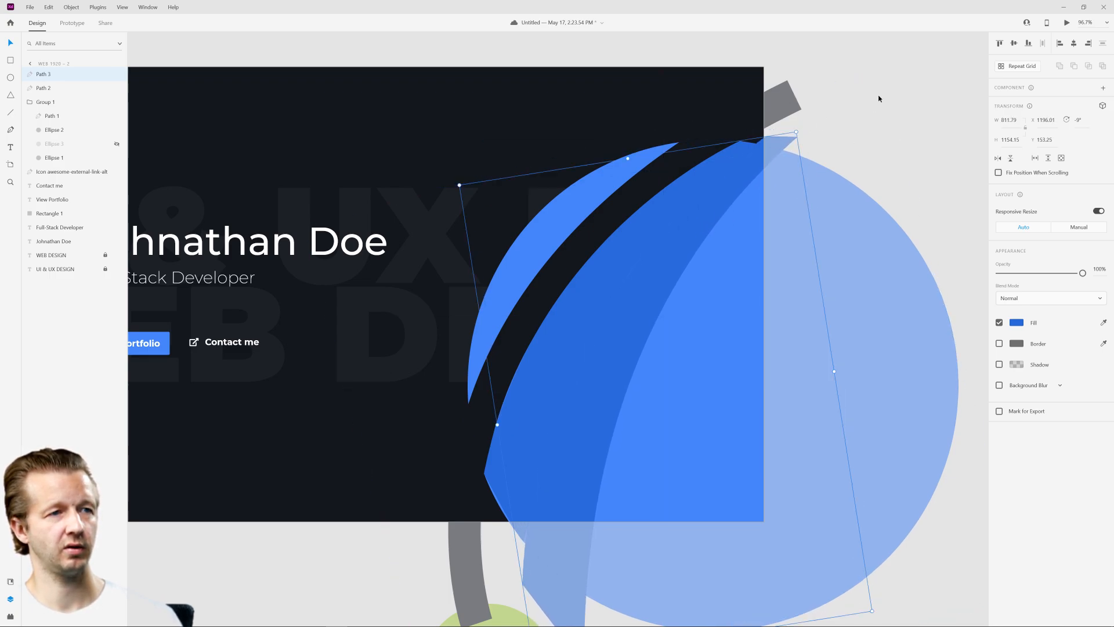
- Darken the crescent copy's fill to a deeper blue than the first shading band
click(1016, 323)
click(949, 289)
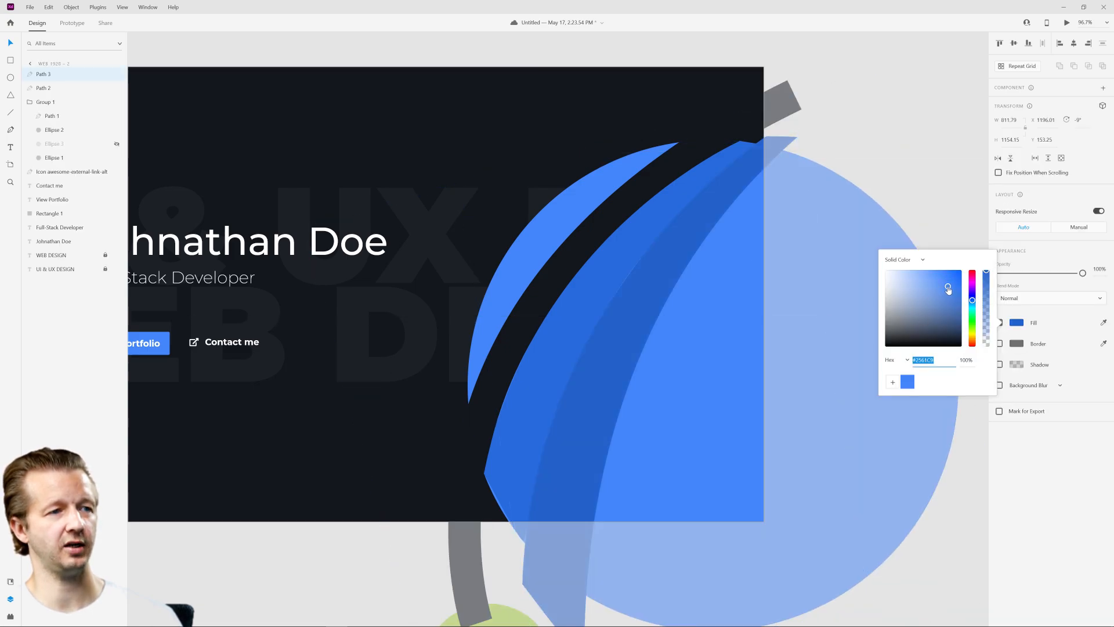
click(875, 227)
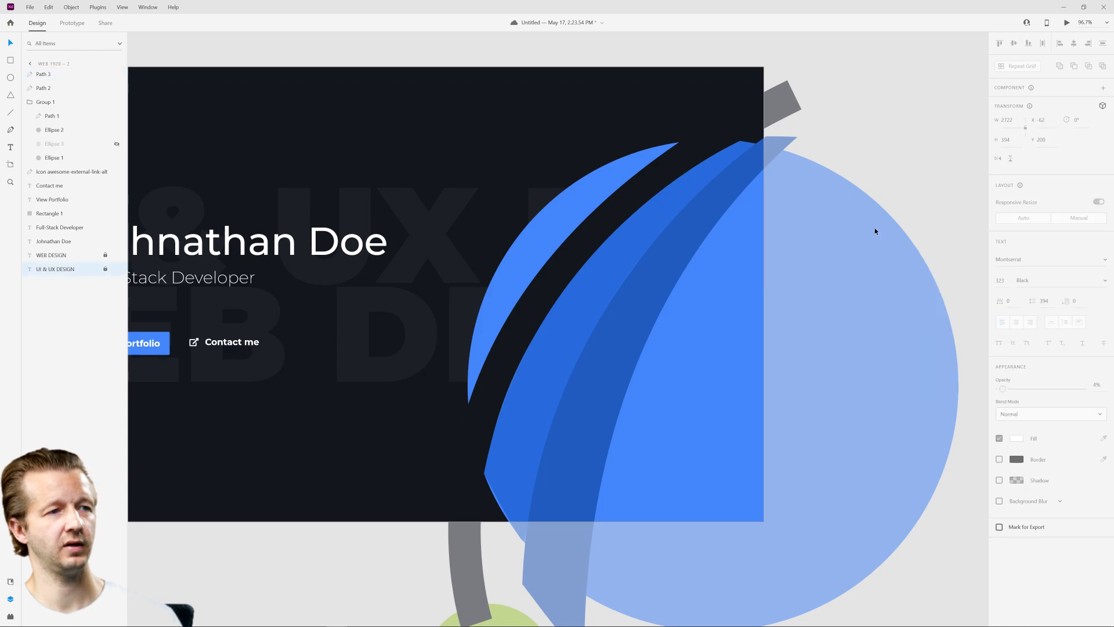
scroll(816, 402, down, 5)
scroll(796, 360, up, 5)
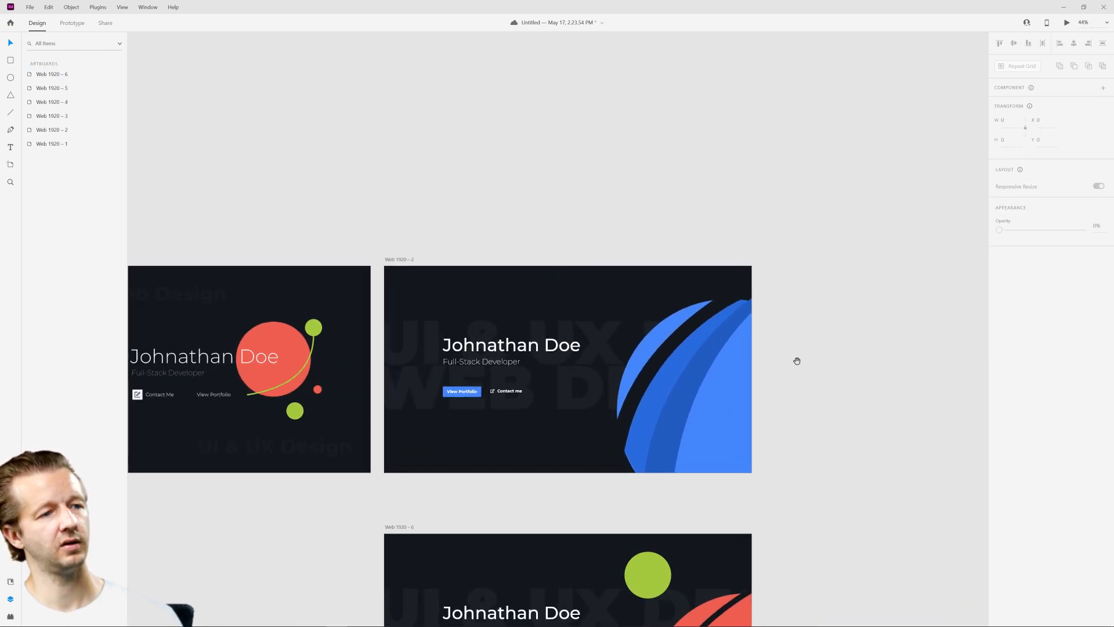
- Compare the original artboard's layout and red-and-green illustration with the redesigned artboard's cropped blue planet
scroll(847, 300, down, 3)
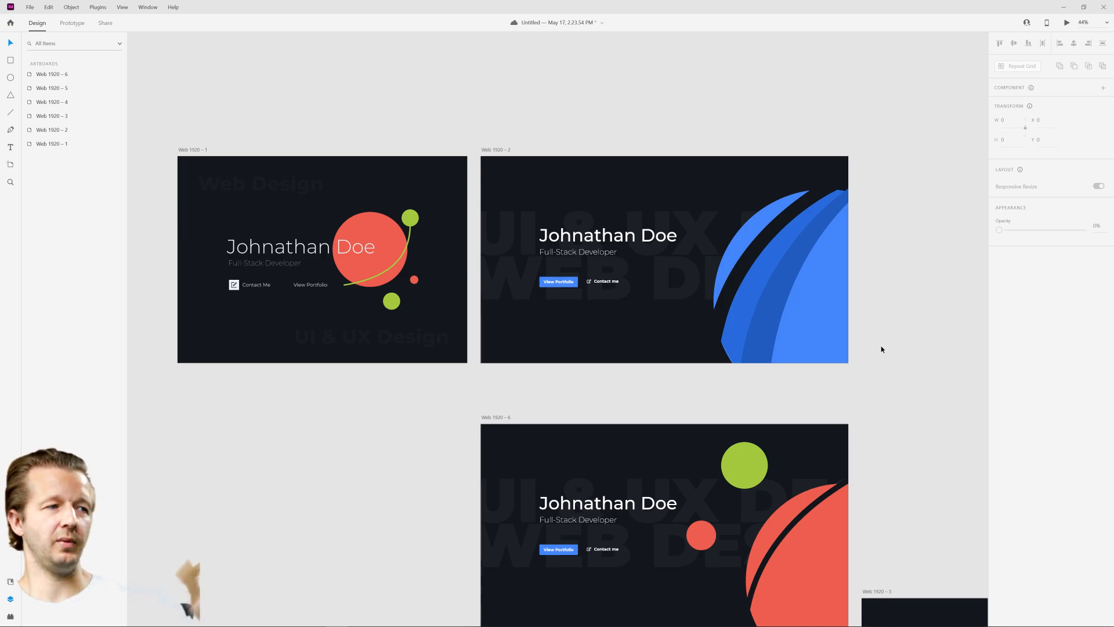
scroll(317, 258, up, 3)
scroll(341, 267, up, 4)
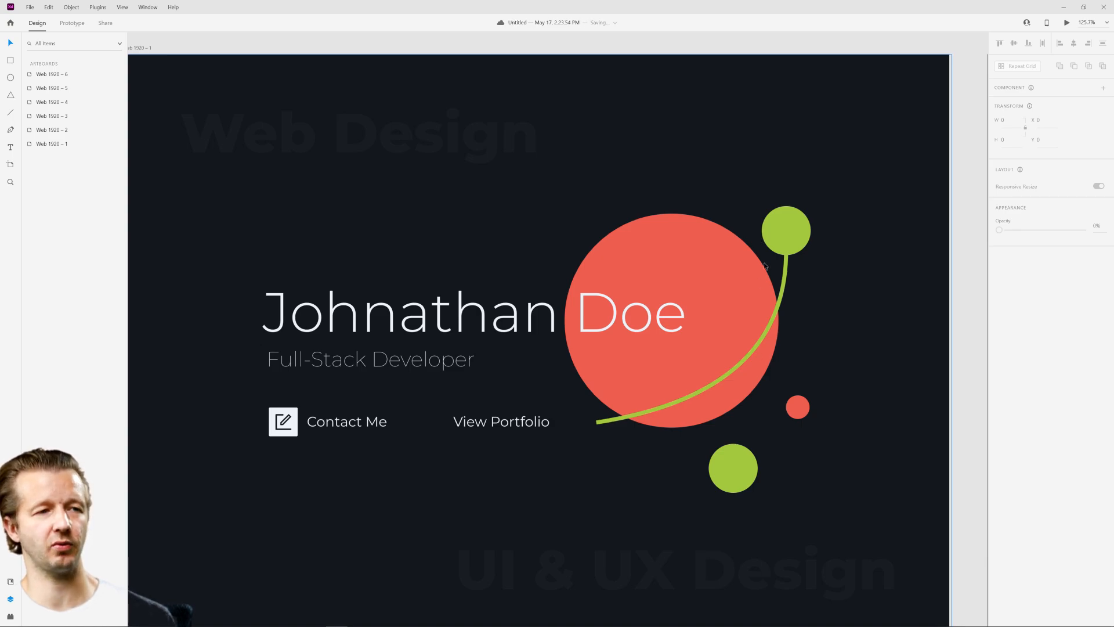
scroll(779, 359, down, 5)
scroll(828, 383, up, 2)
scroll(582, 391, right, 3)
scroll(582, 391, down, 2)
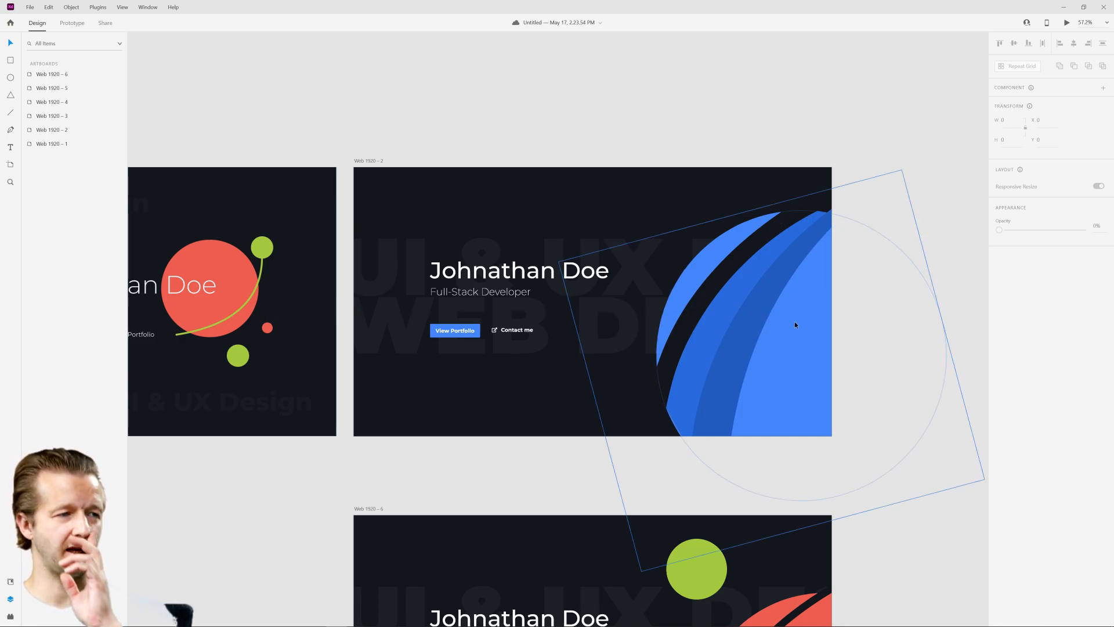
scroll(461, 283, up, 3)
drag(398, 303, 576, 304)
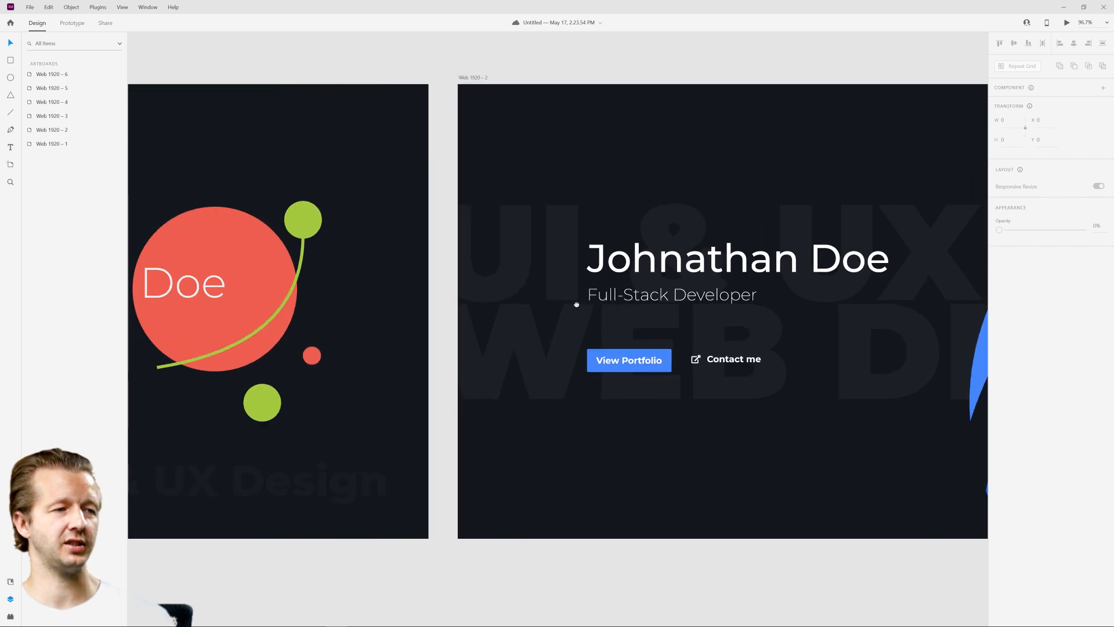
scroll(576, 304, left, 10)
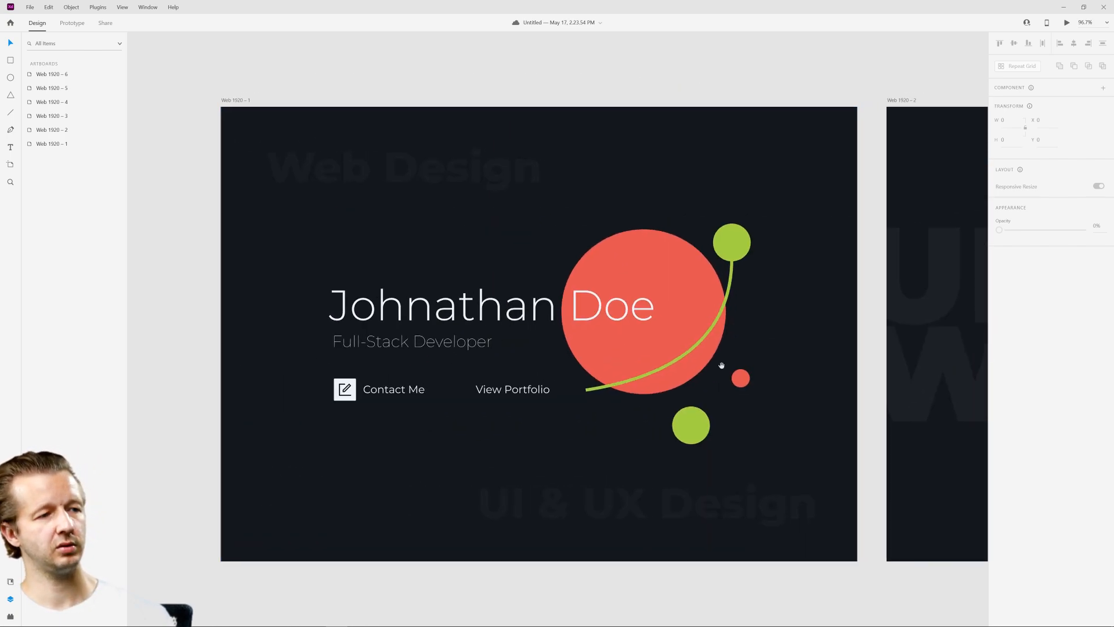
scroll(721, 366, right, 10)
drag(458, 349, 506, 333)
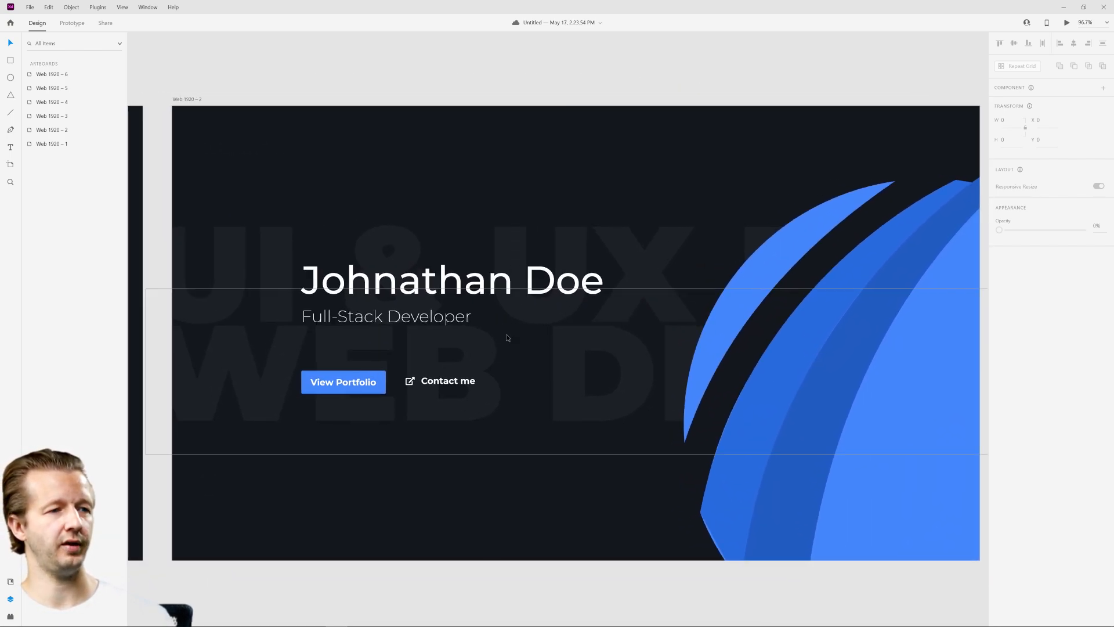
scroll(506, 333, down, 2)
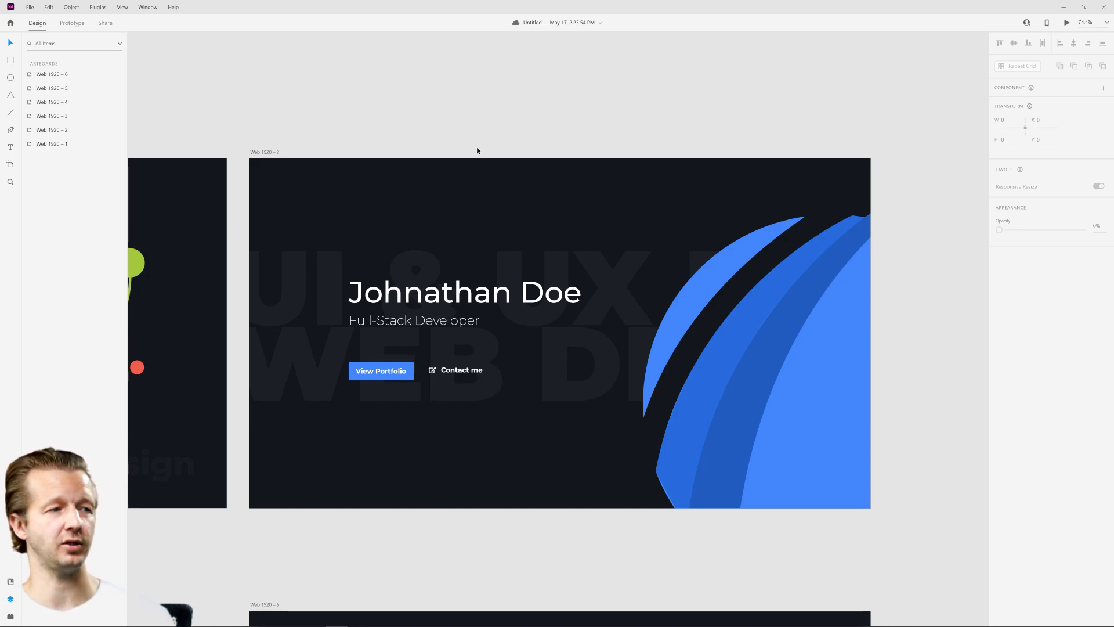
- Examine the redesigned hero's heading, subtitle, buttons and oversized background lettering against the original artboard
drag(338, 318, 717, 294)
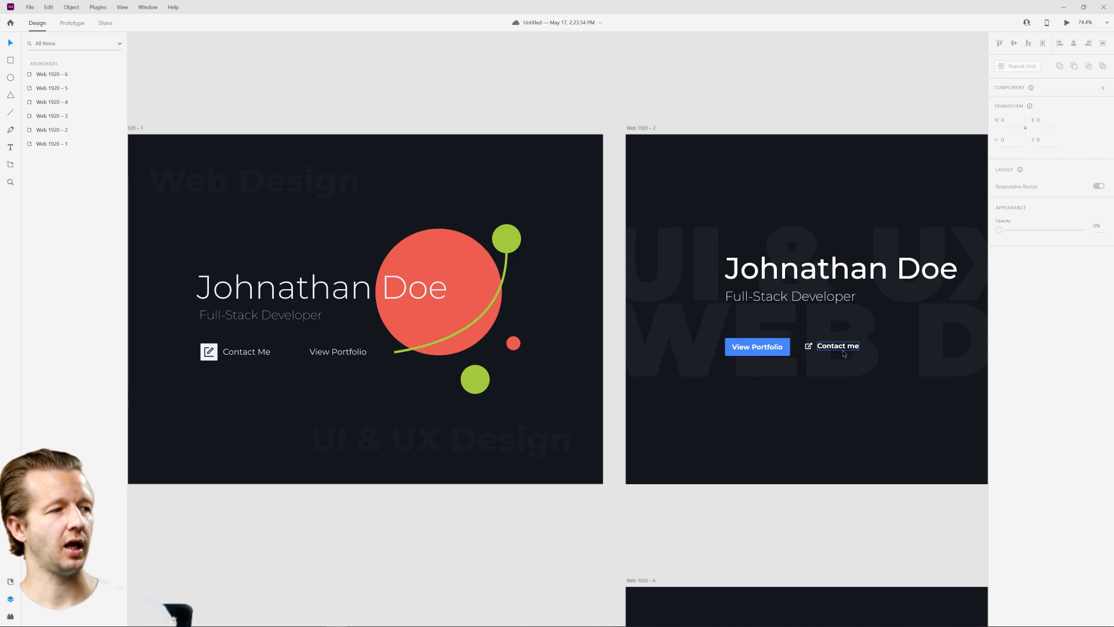
click(801, 297)
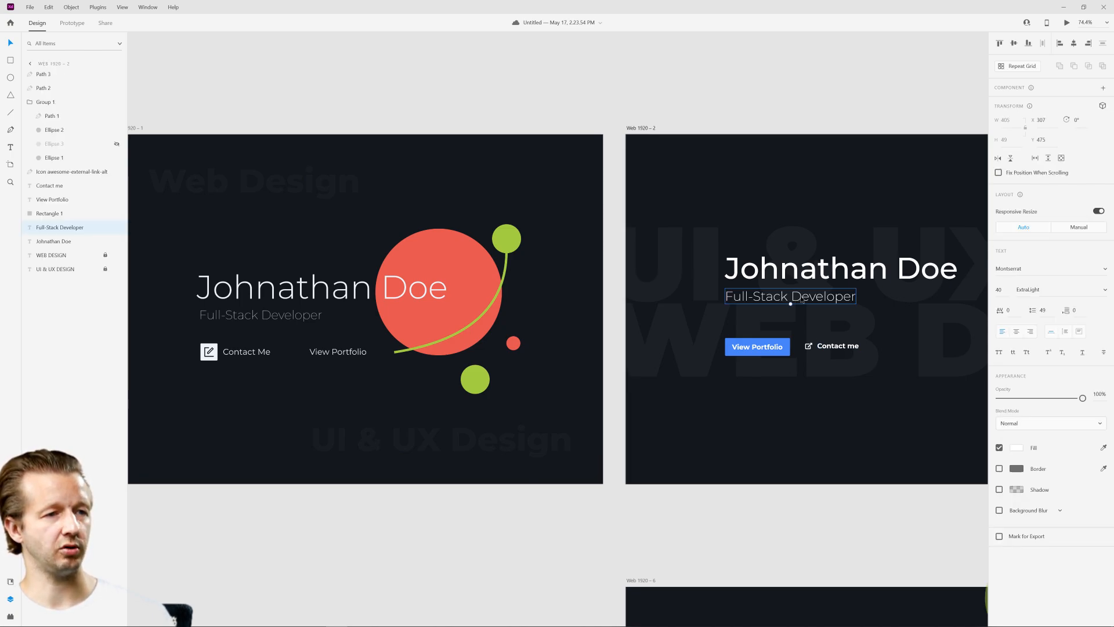
click(733, 96)
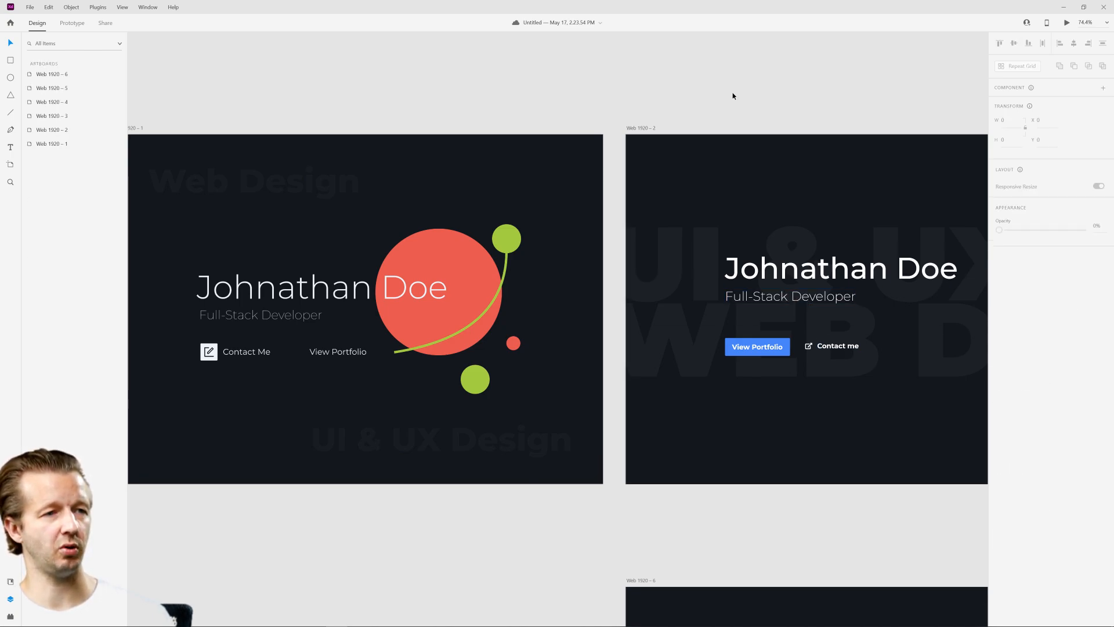
scroll(788, 189, right, 5)
scroll(788, 189, down, 1)
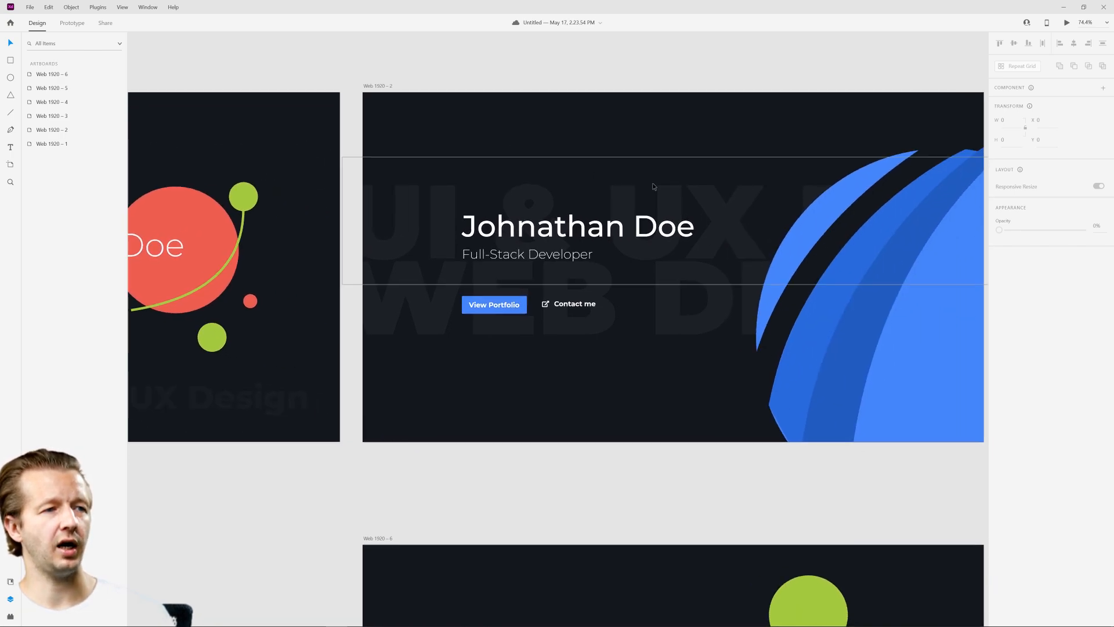
click(715, 197)
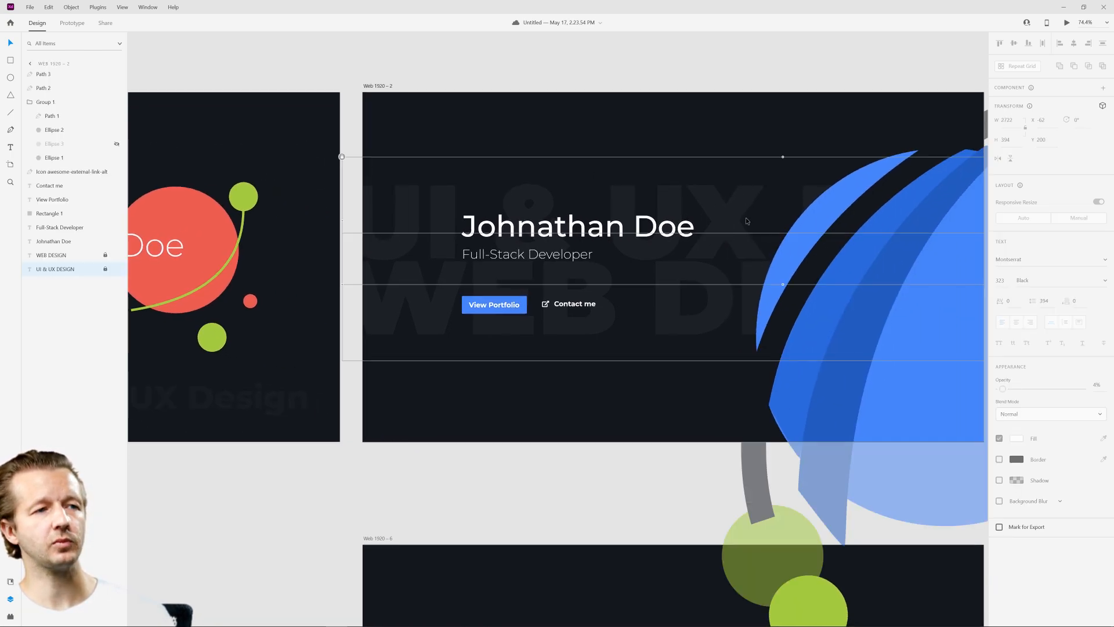
click(661, 381)
scroll(667, 383, left, 6)
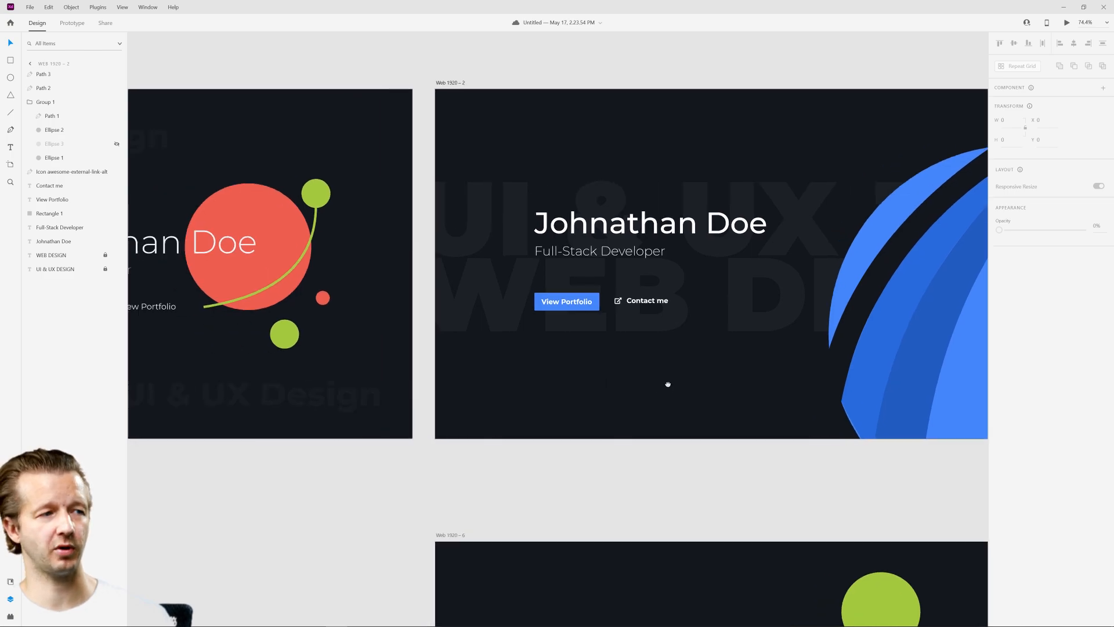
scroll(651, 351, right, 5)
scroll(651, 350, up, 1)
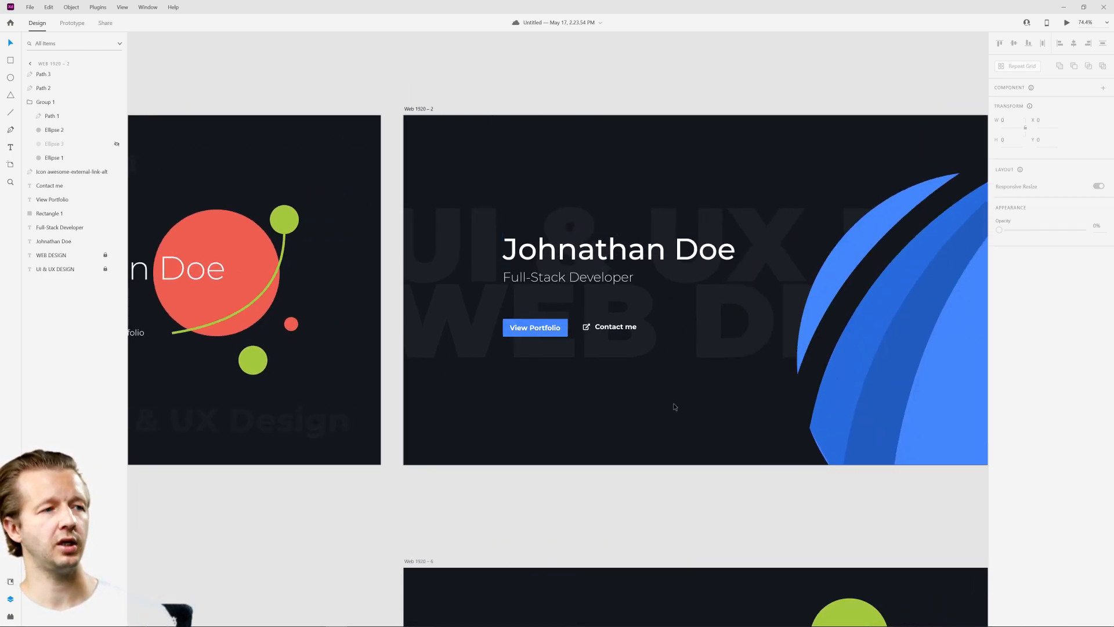
drag(704, 392, 587, 413)
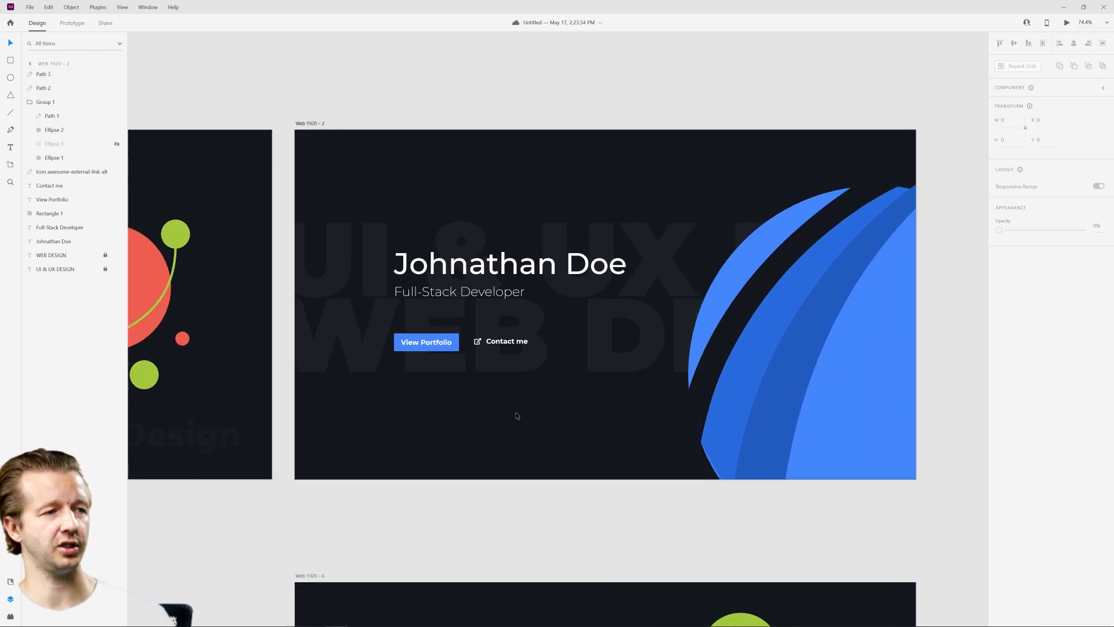
drag(496, 422, 514, 424)
scroll(567, 410, up, 2)
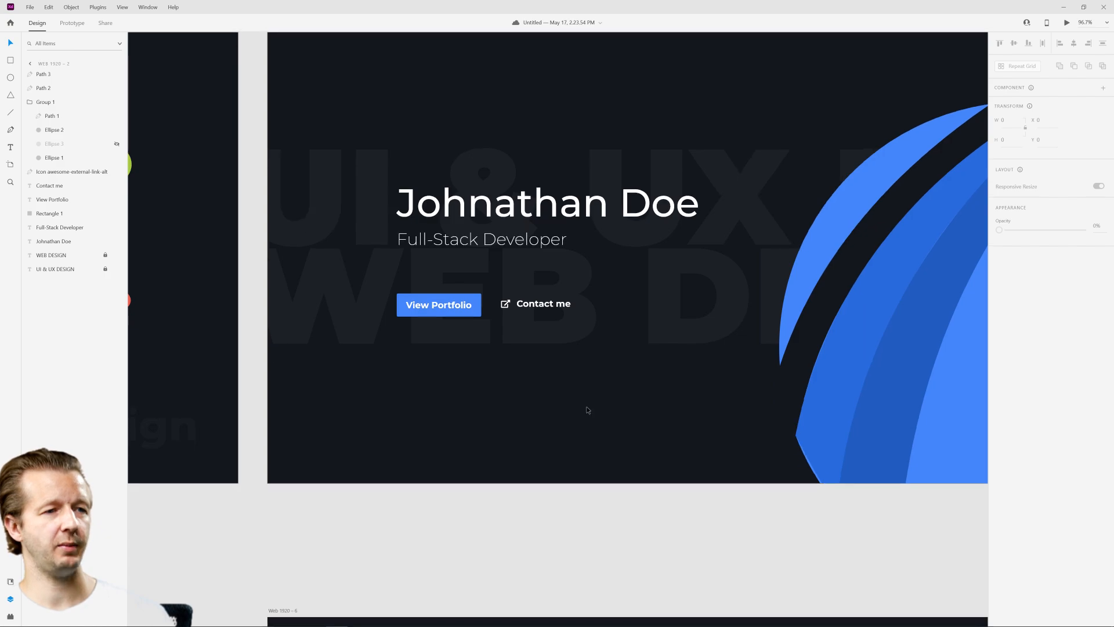
scroll(587, 411, down, 5)
scroll(587, 410, down, 5)
scroll(686, 451, up, 8)
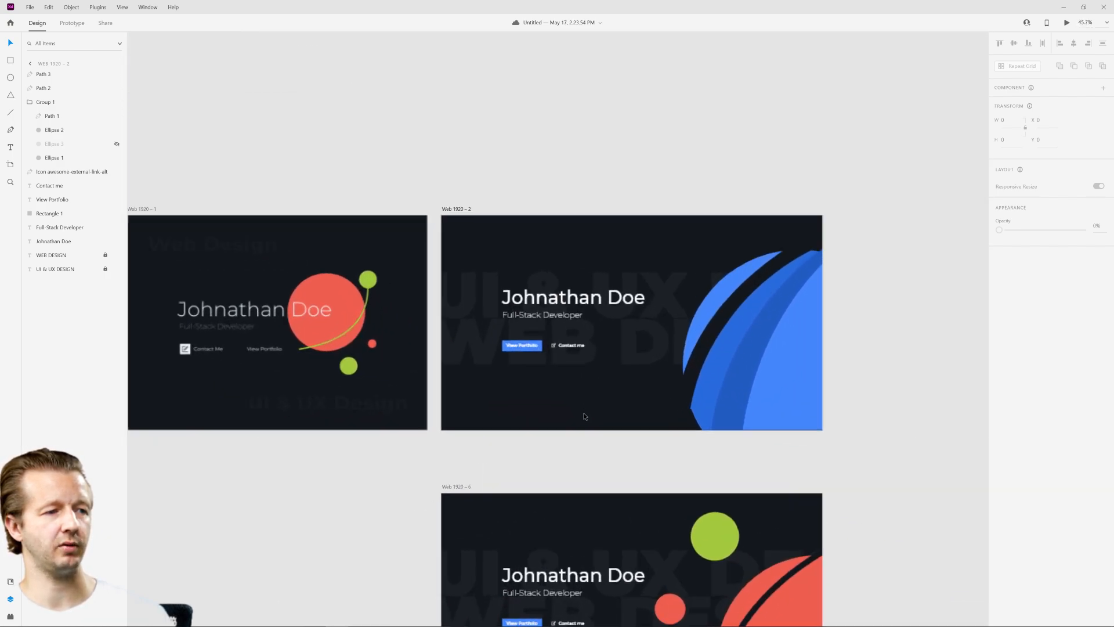